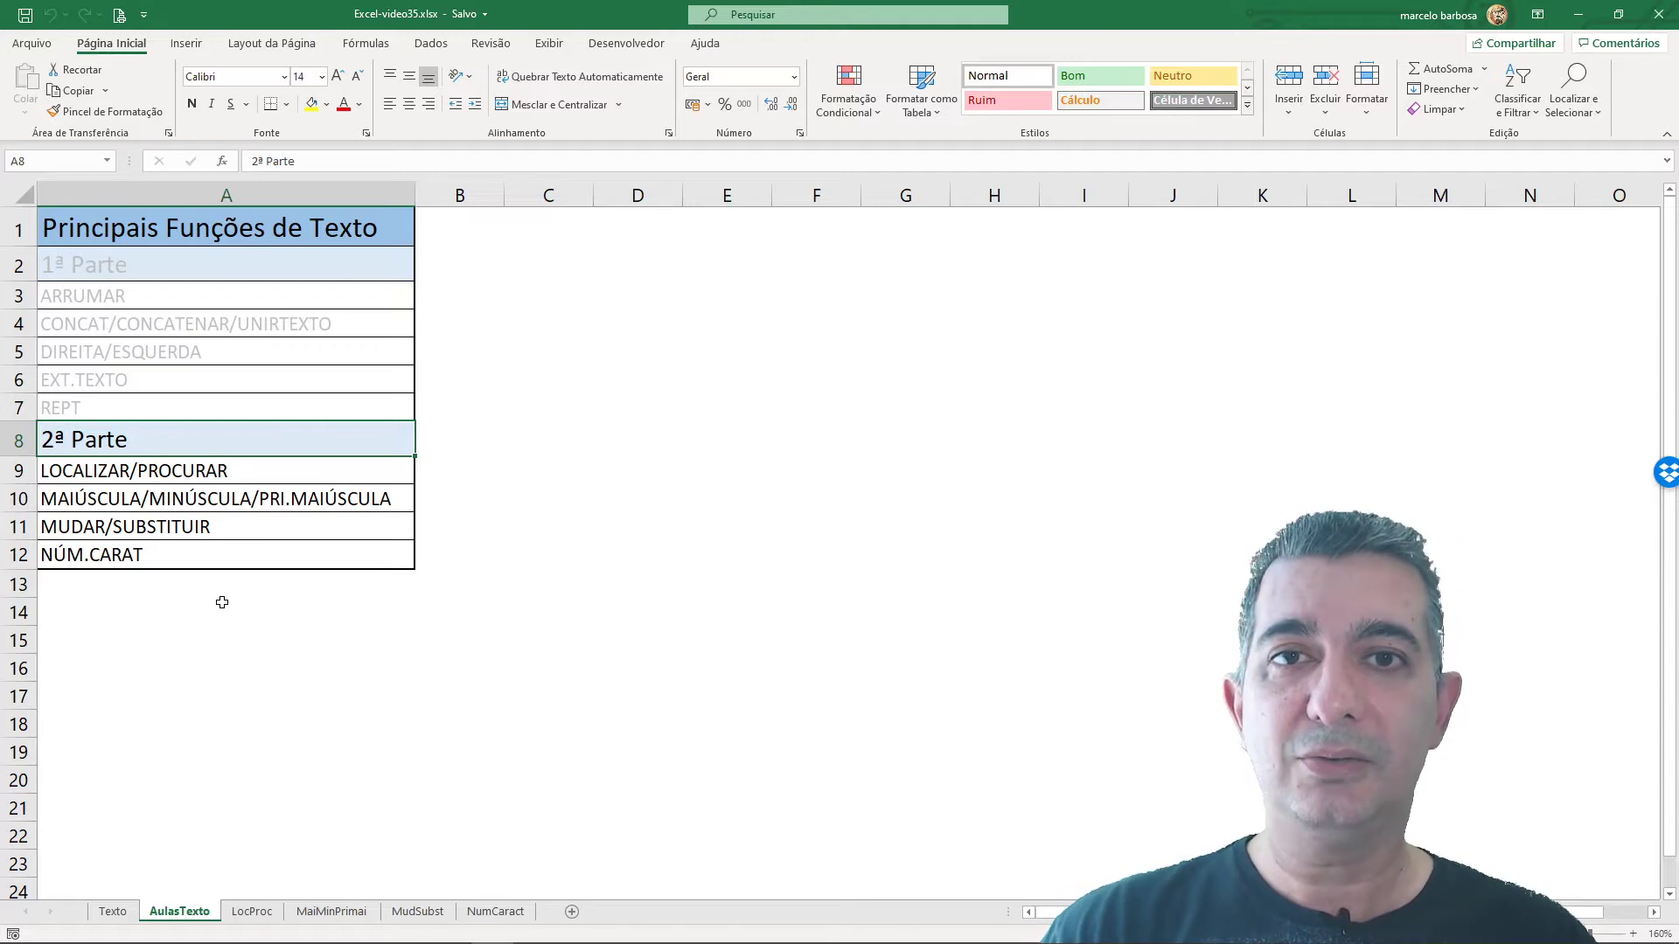
# - Open the LocProc sheet and look through the original texts in cells A5 to A8
pyautogui.click(252, 914)
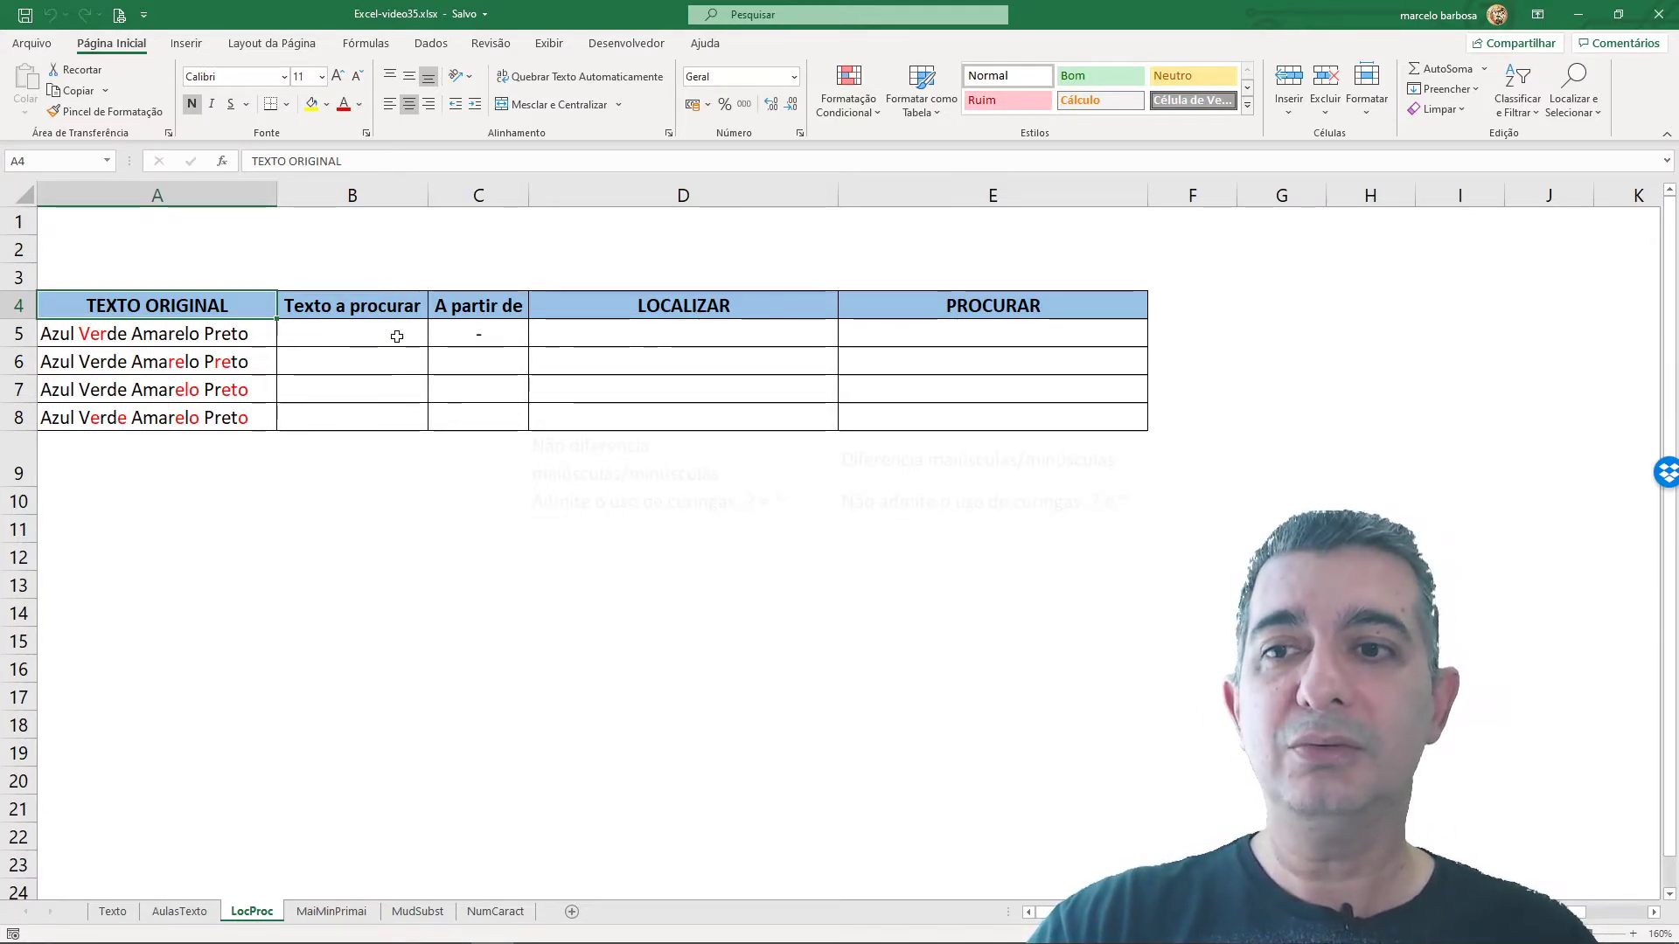
pyautogui.click(138, 333)
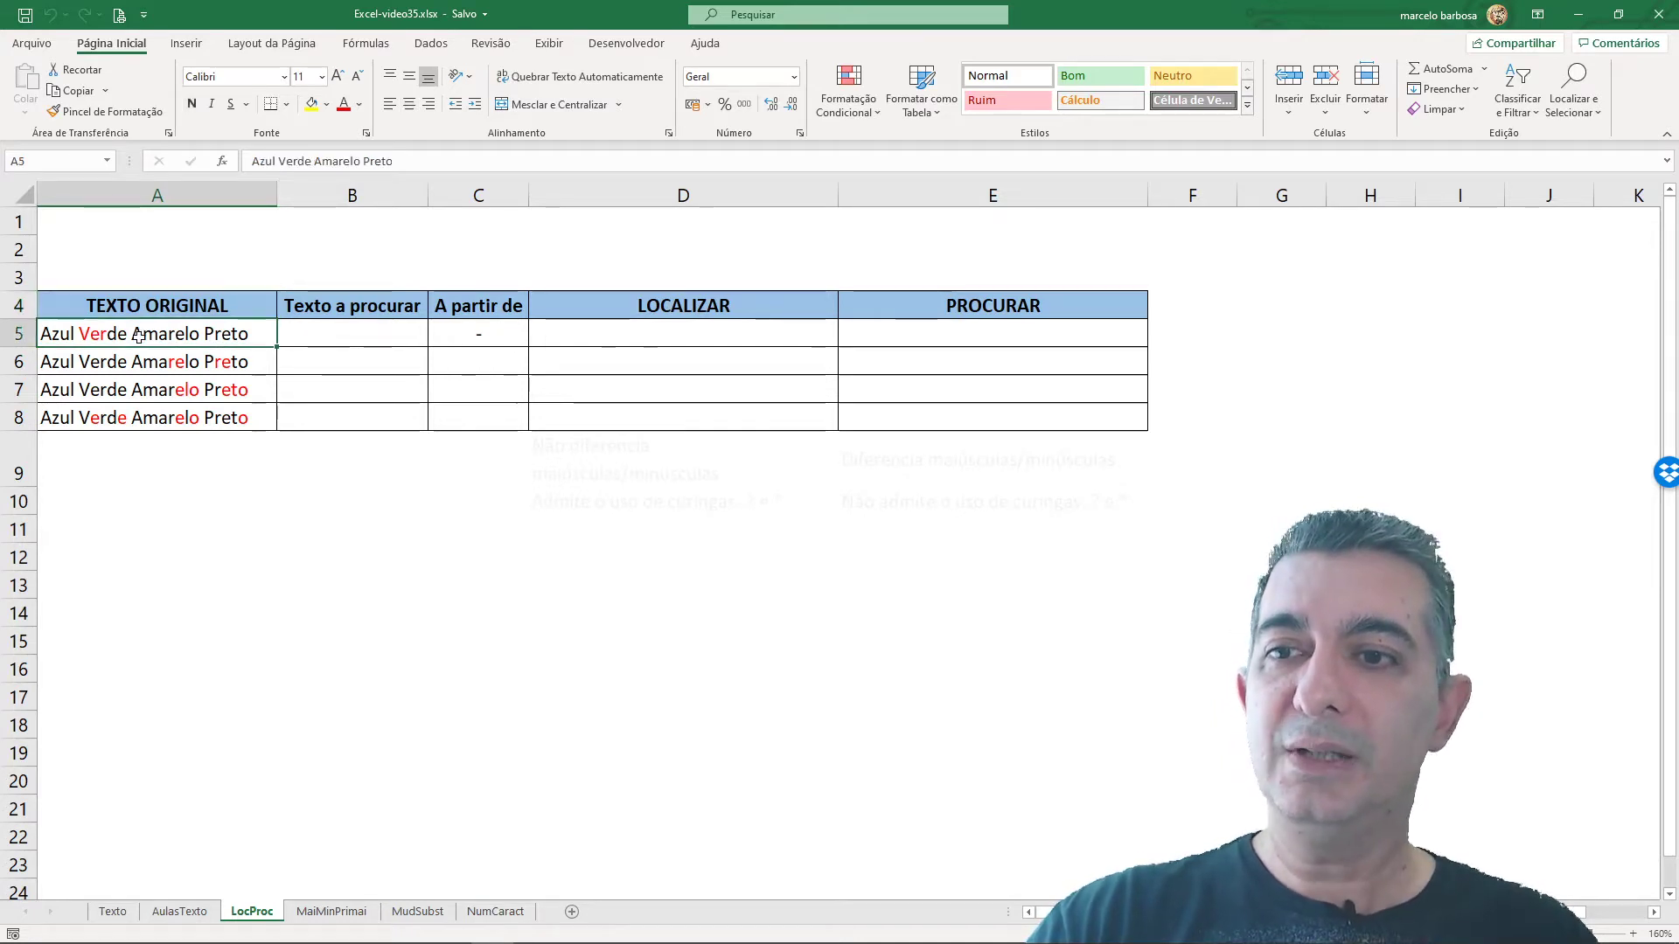
pyautogui.click(139, 363)
pyautogui.click(148, 391)
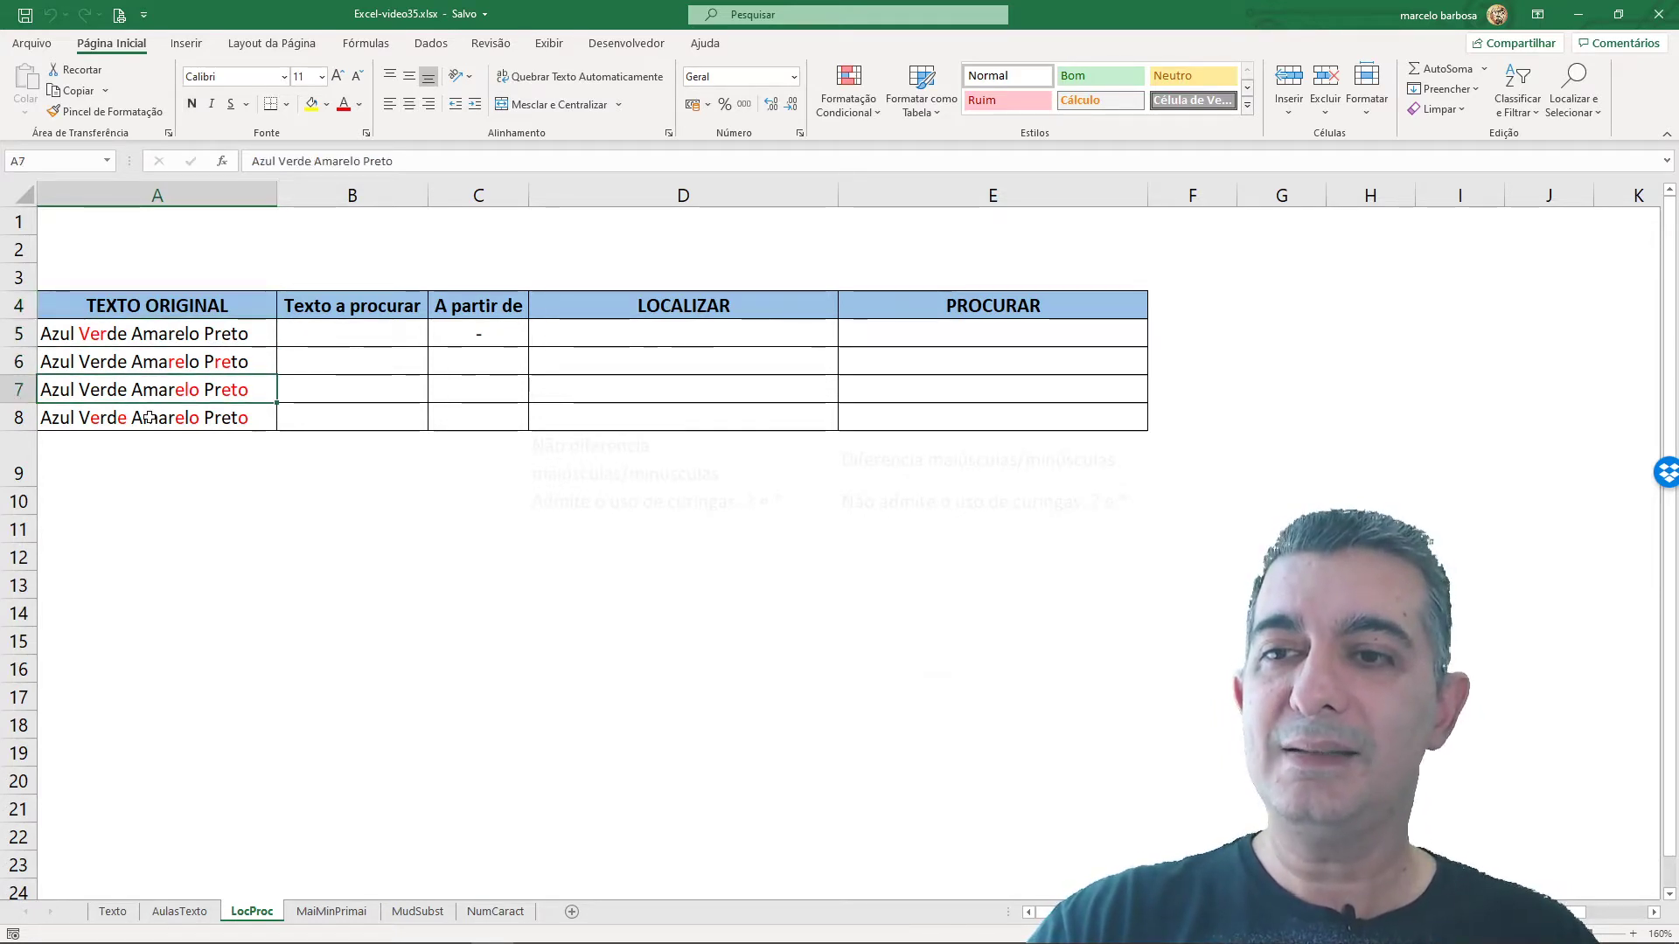
pyautogui.click(147, 417)
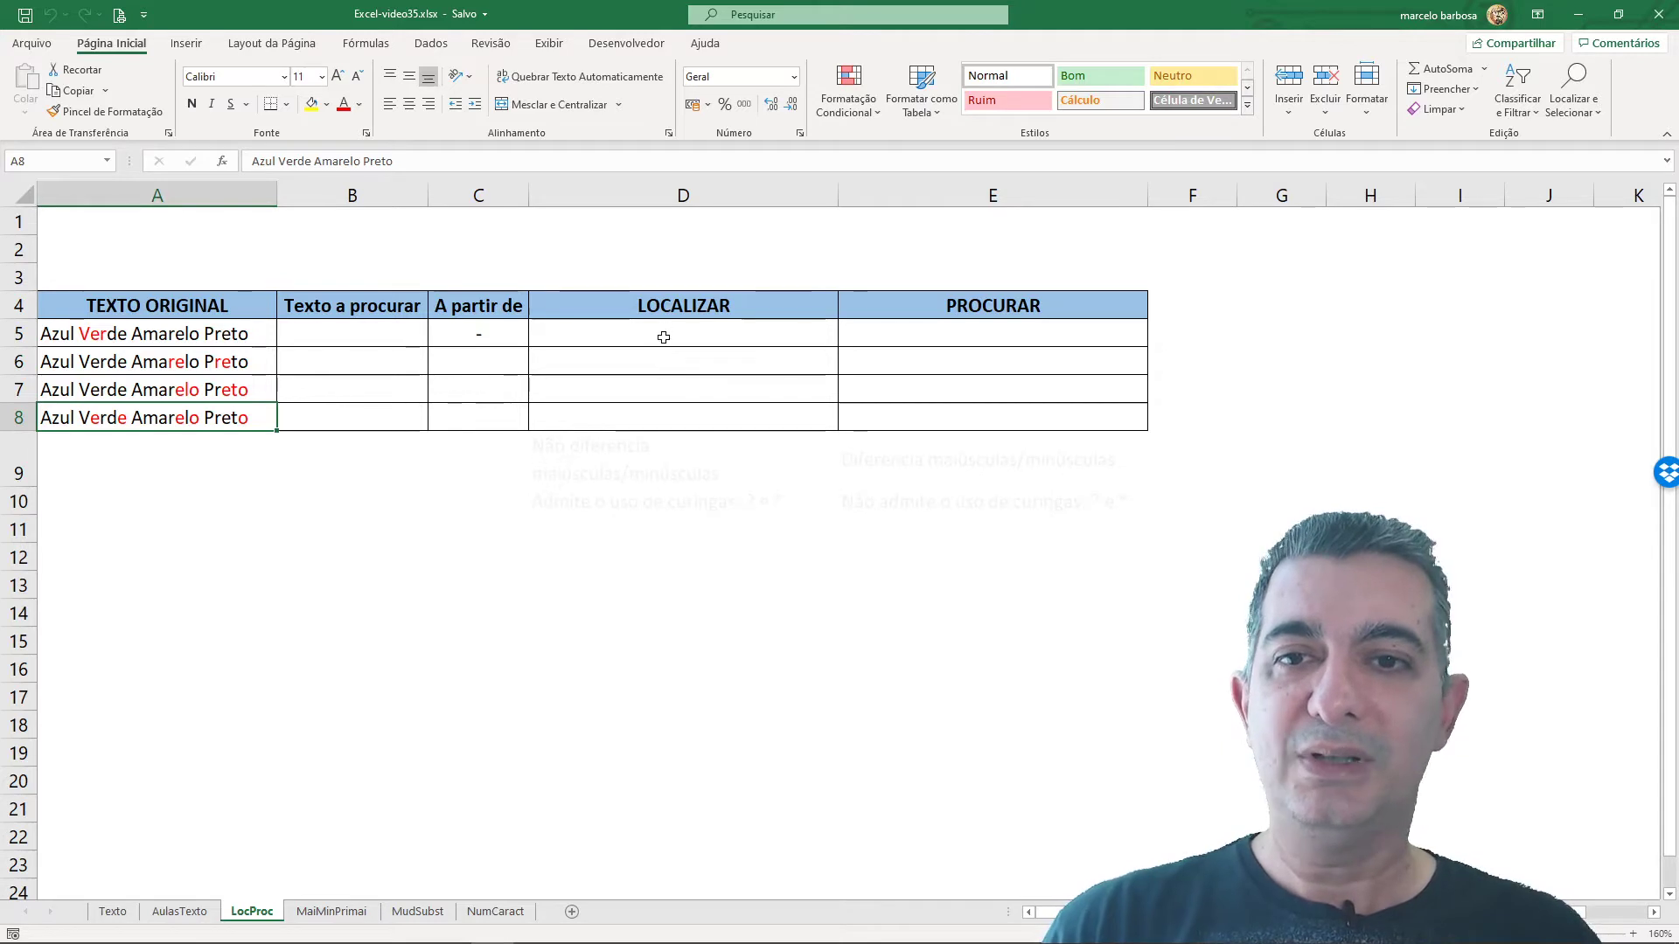
# - Enter "ver" as the text to search for in cell B5
pyautogui.click(665, 332)
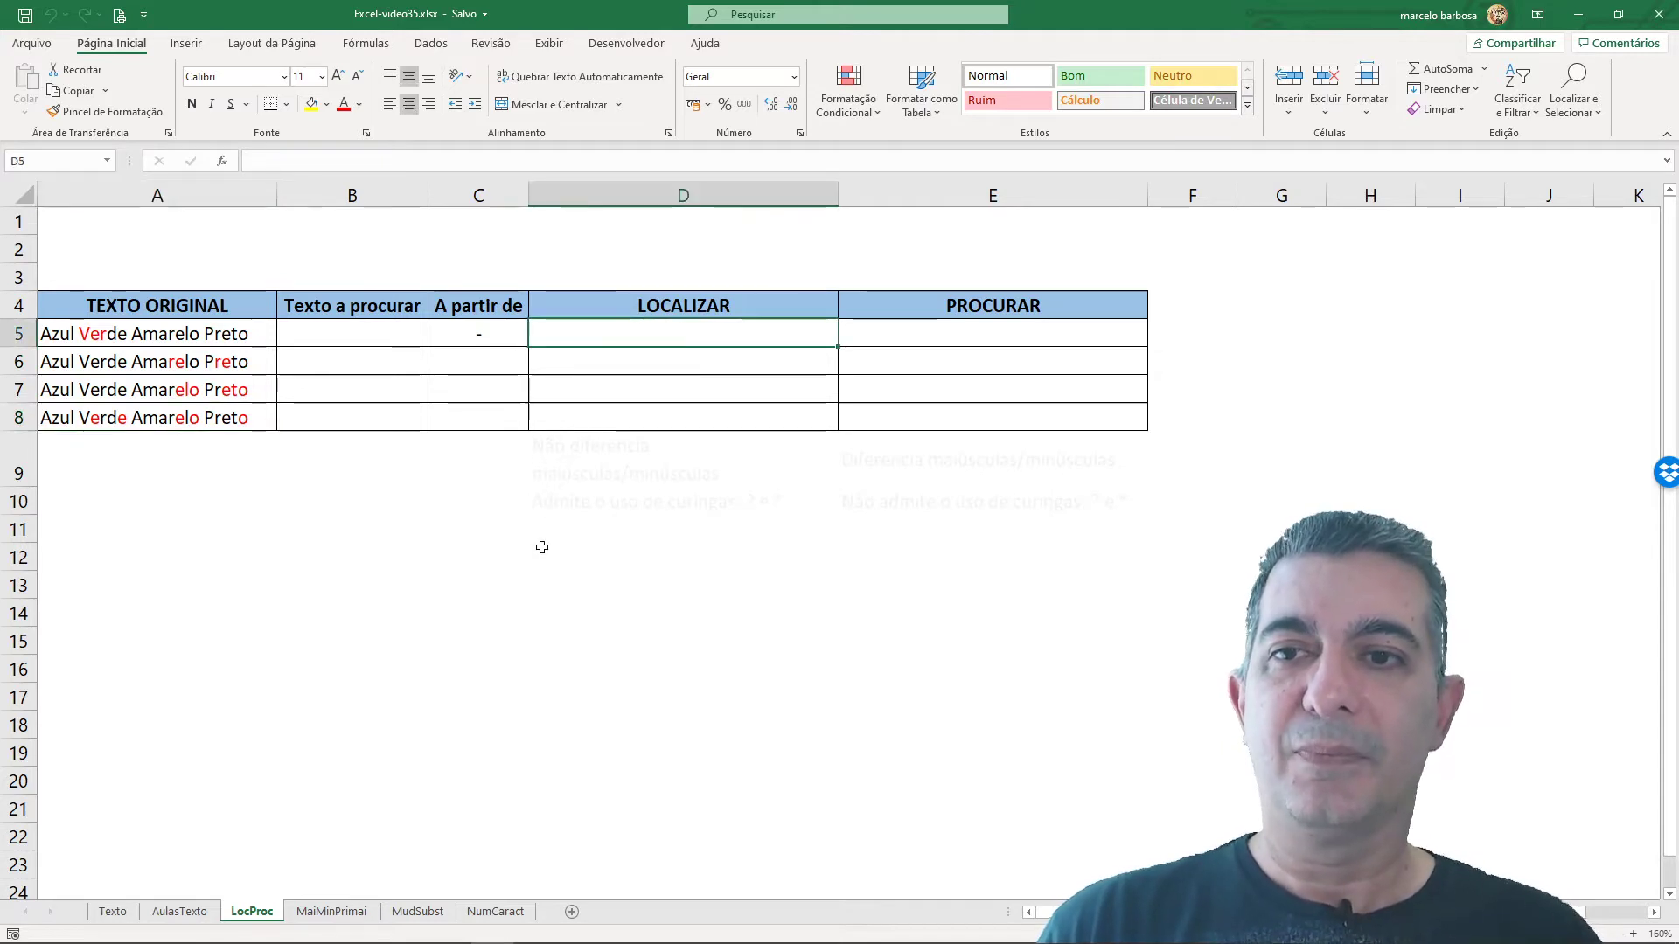
pyautogui.press('Left')
pyautogui.press('Left')
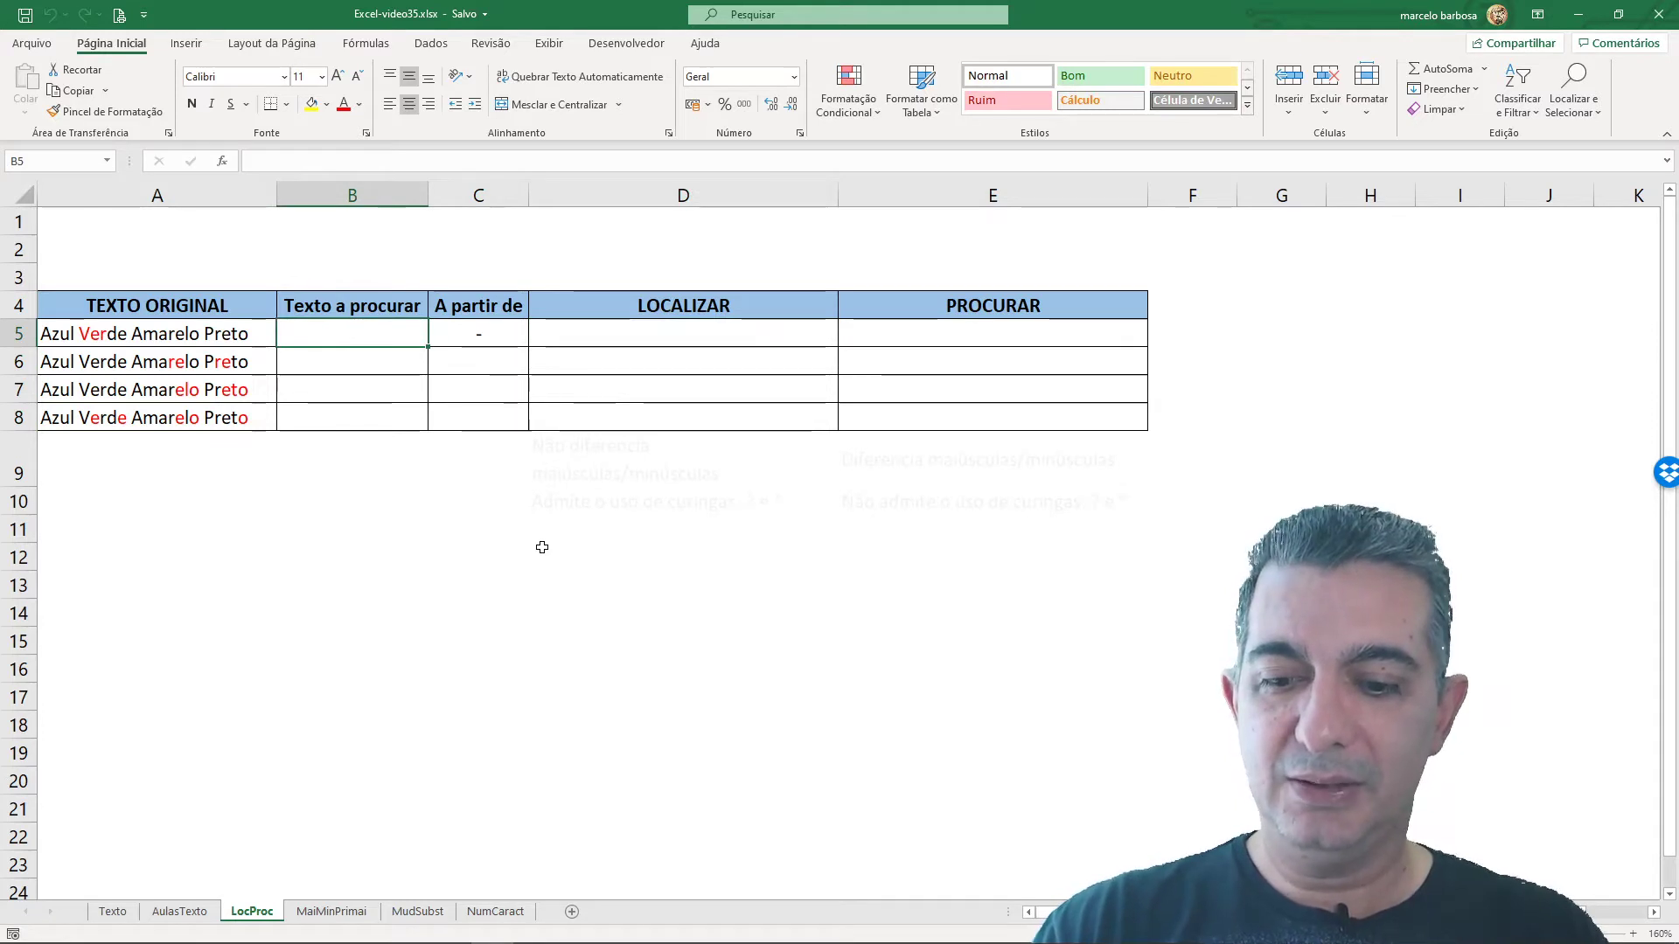
pyautogui.write('ver')
pyautogui.press('Return')
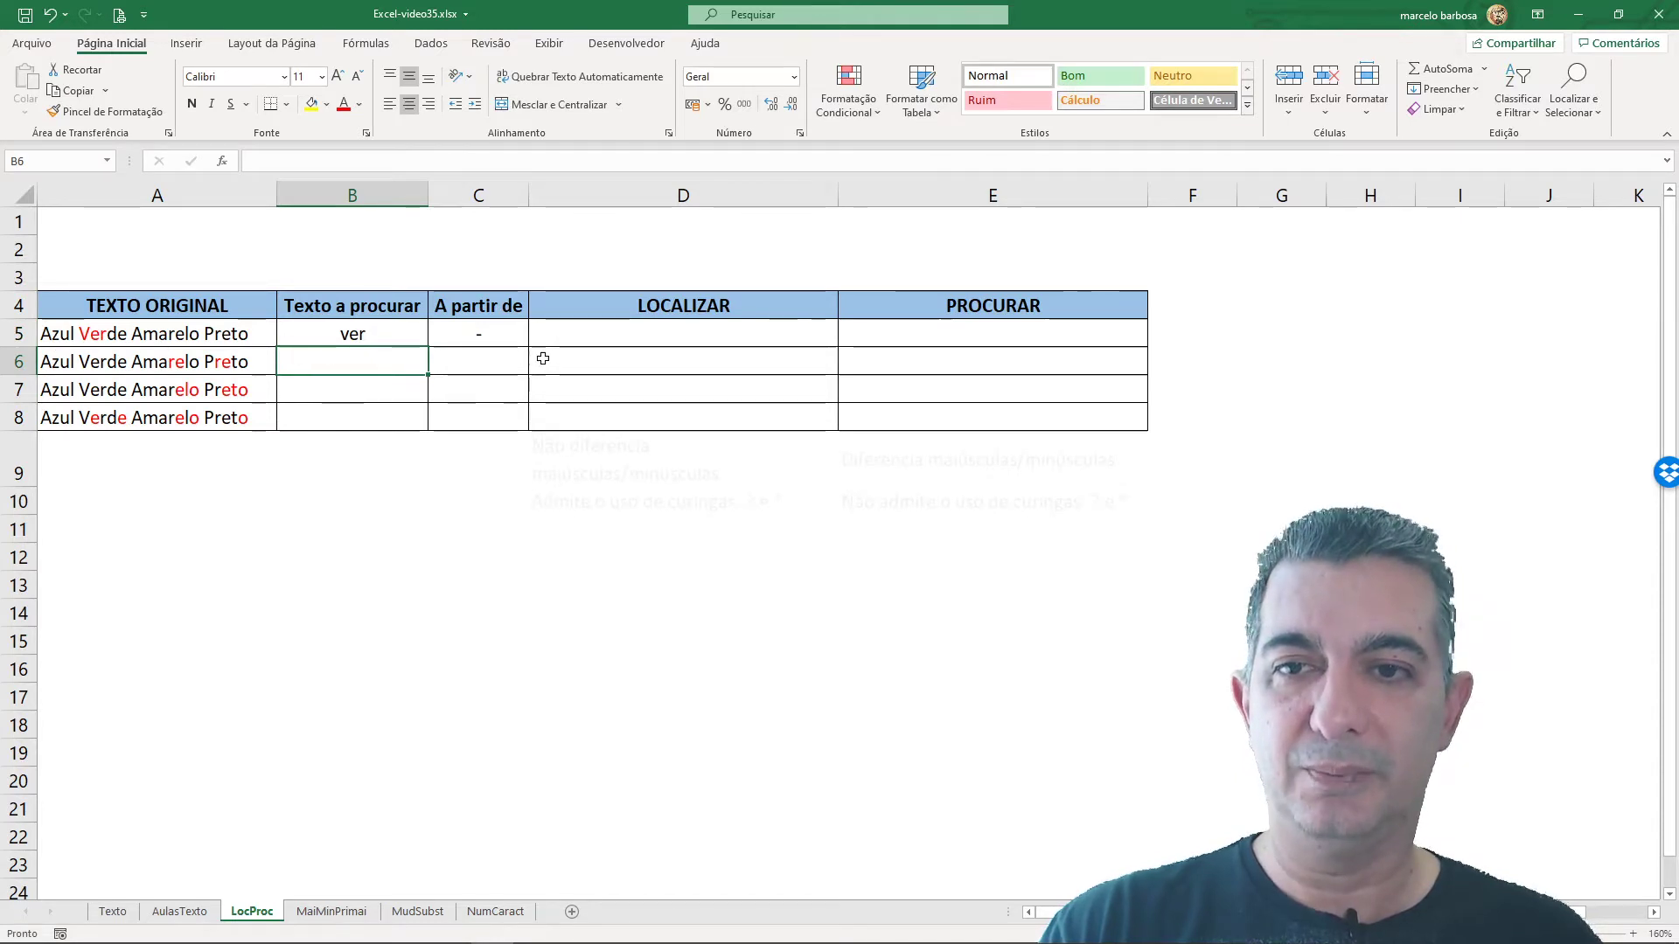
# - Enter =LOCALIZAR(B5;A5) in cell D5 to find the search text within the original text, without a starting position
pyautogui.click(497, 337)
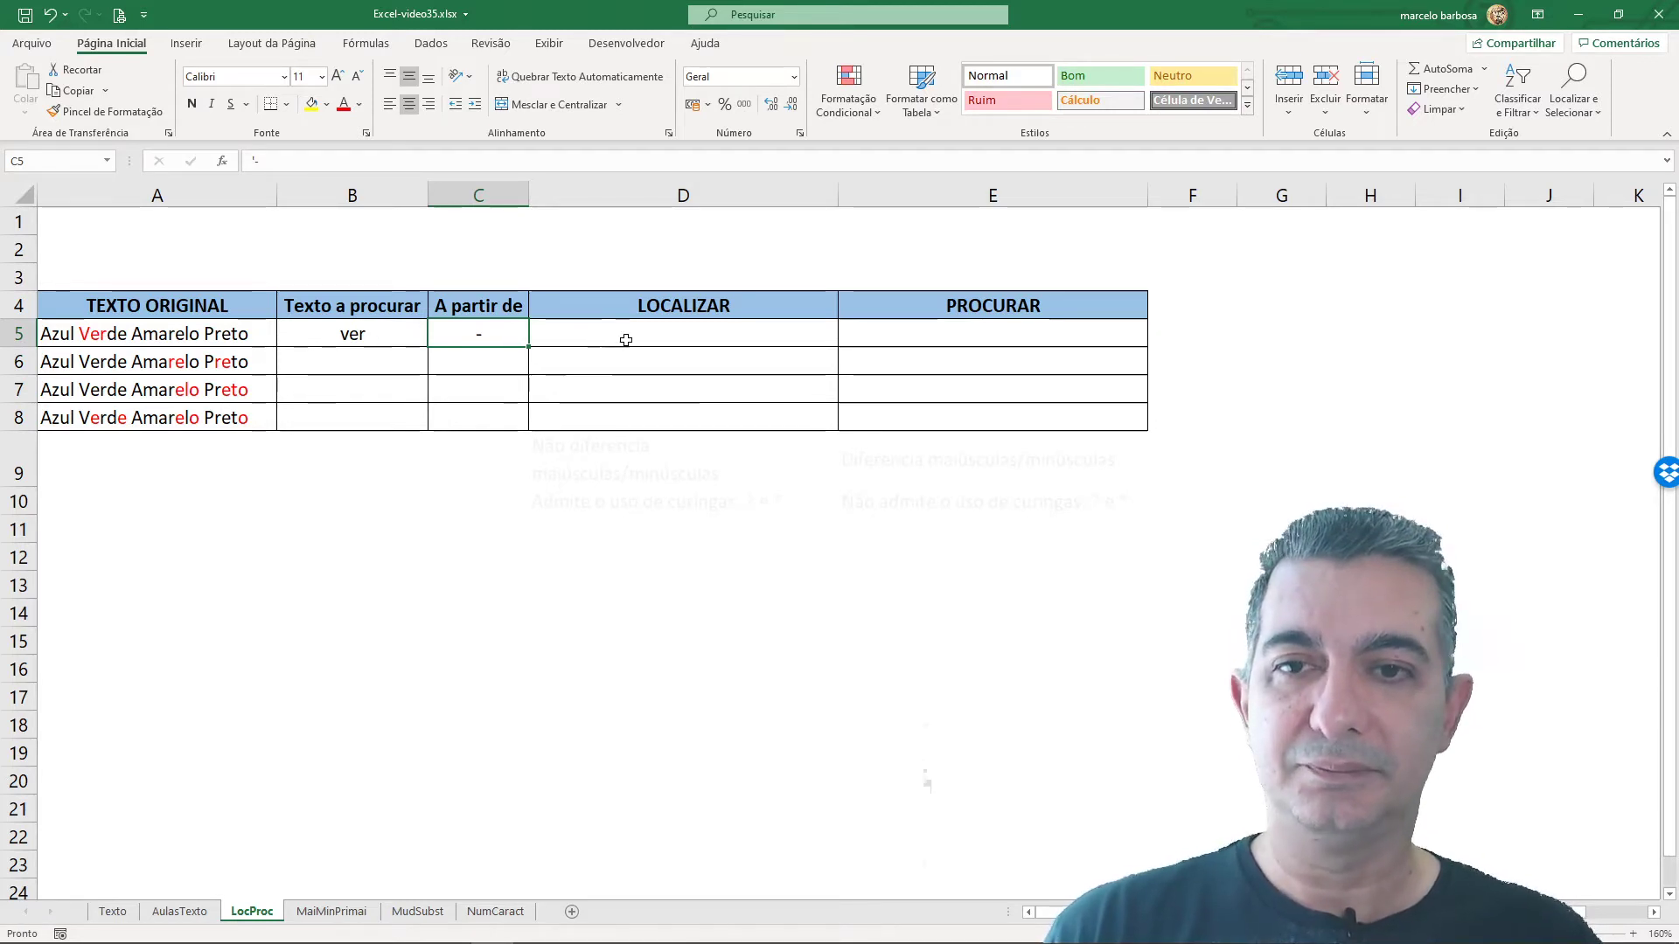
pyautogui.click(674, 332)
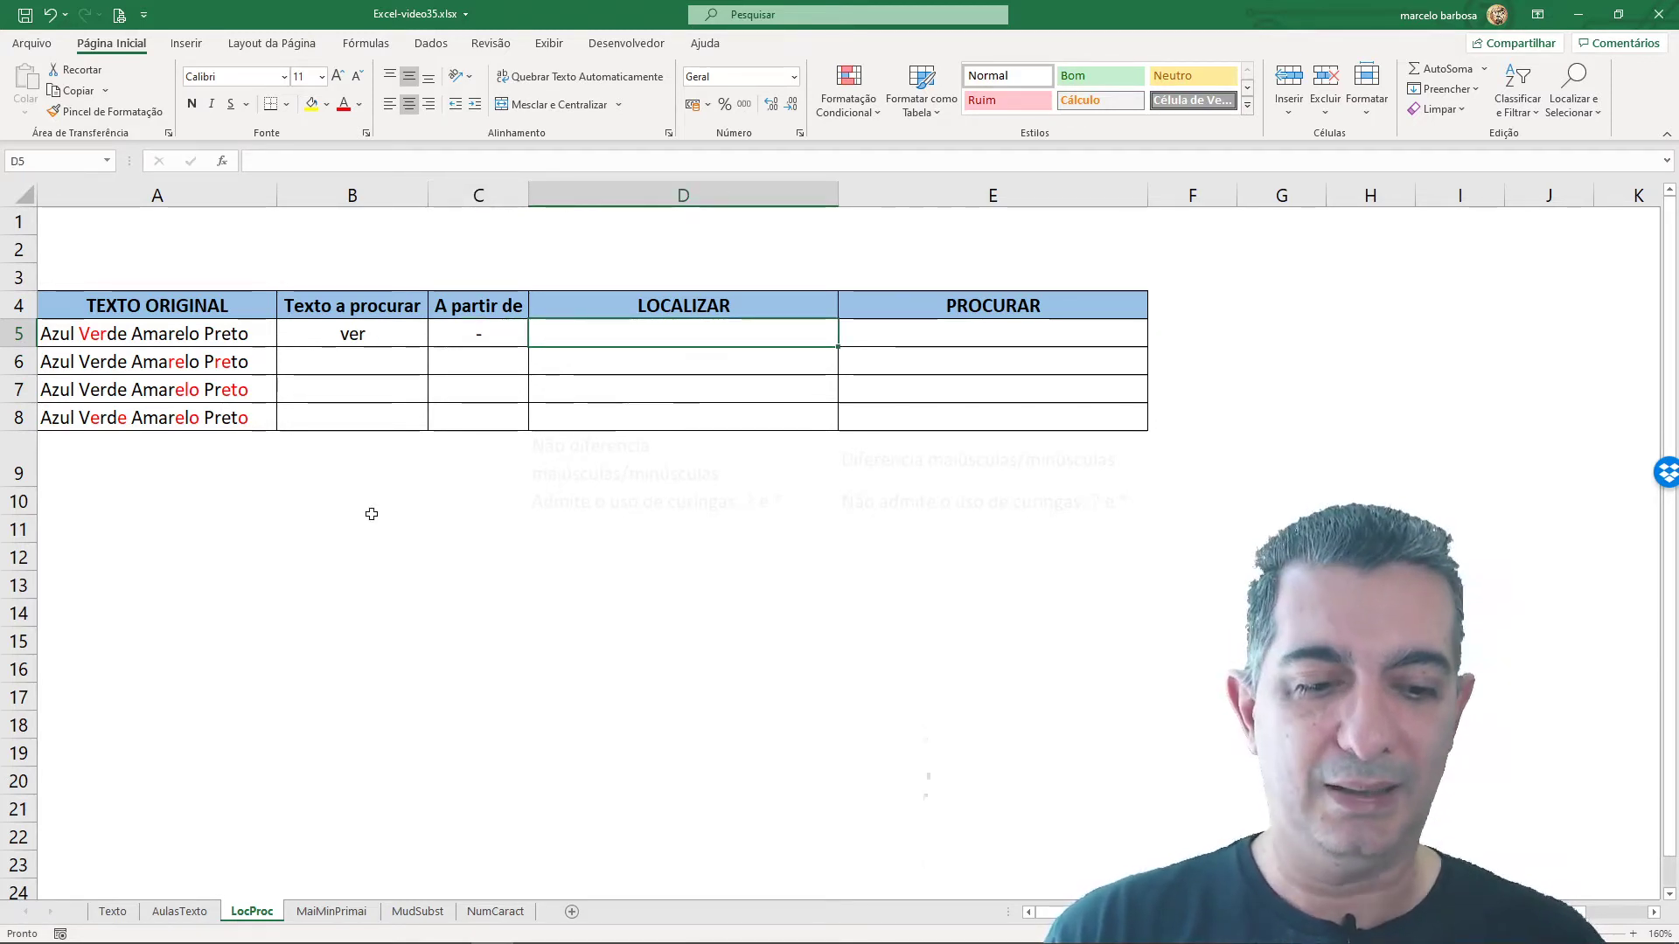
pyautogui.write('=lo')
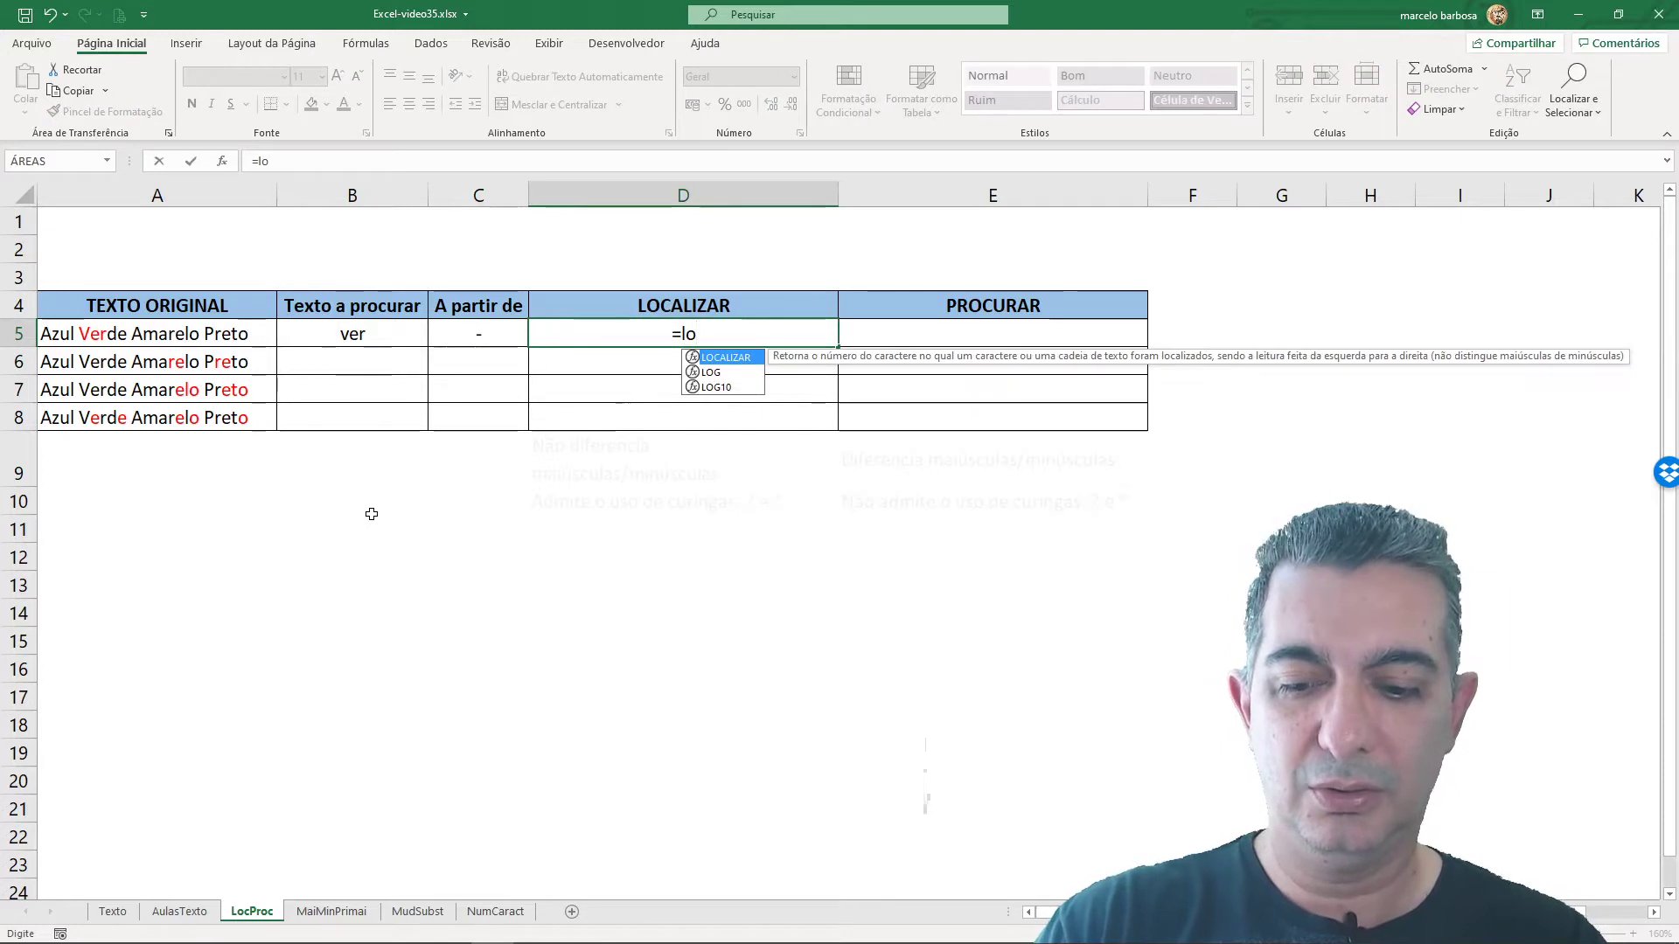
pyautogui.write('calizar')
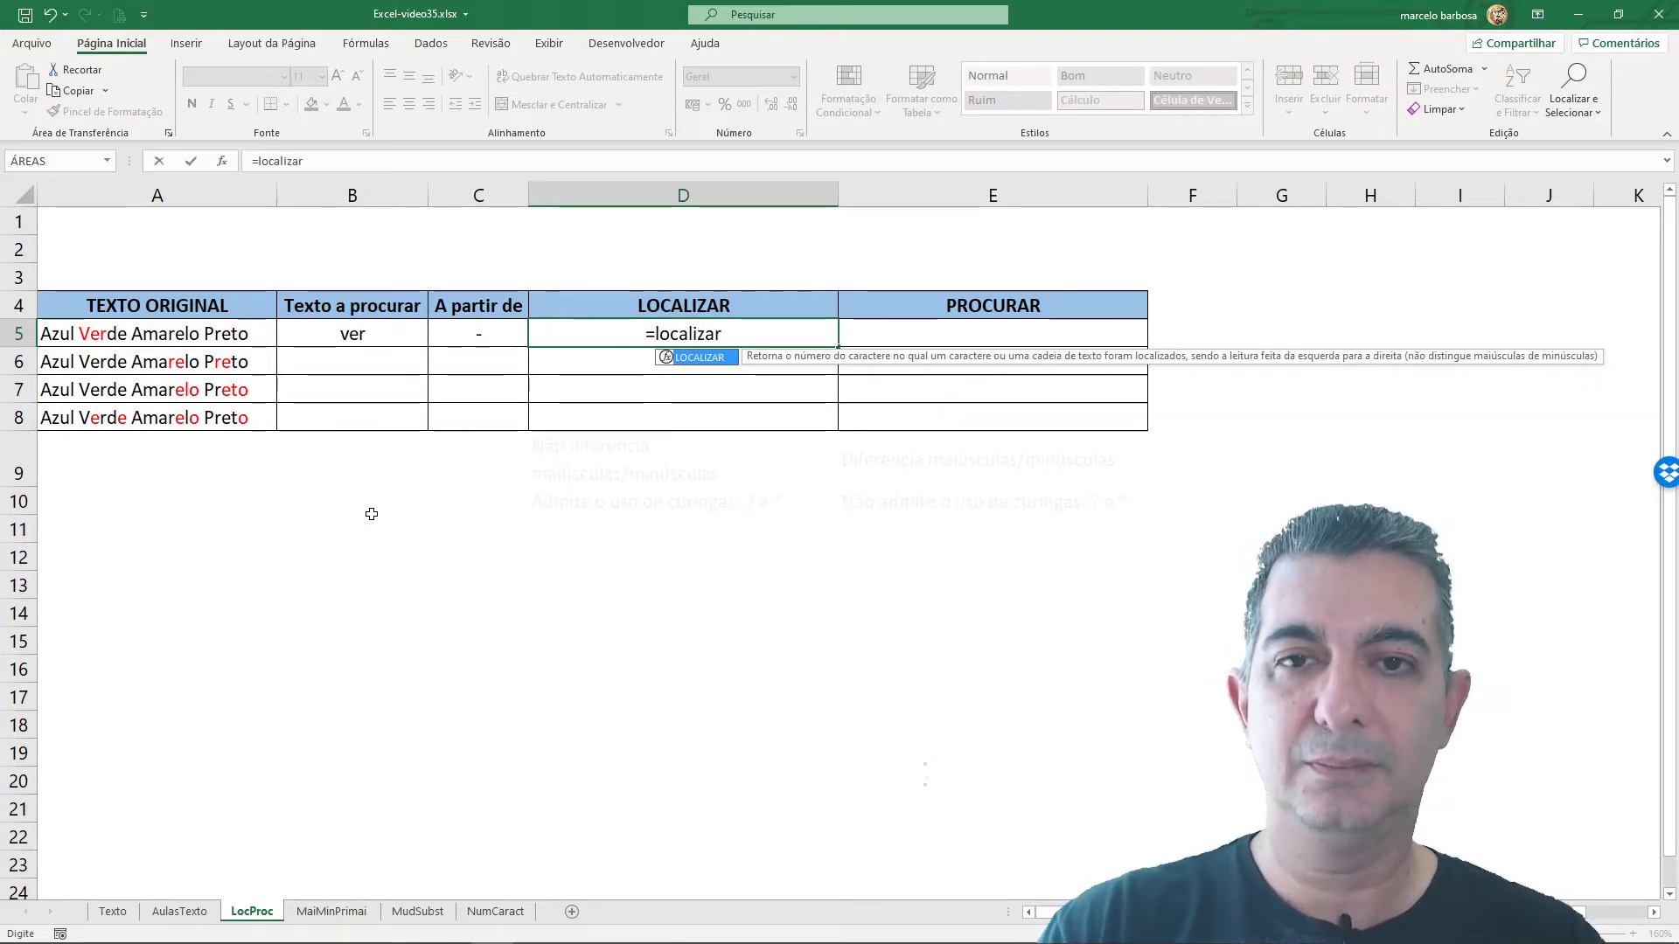
pyautogui.write('(')
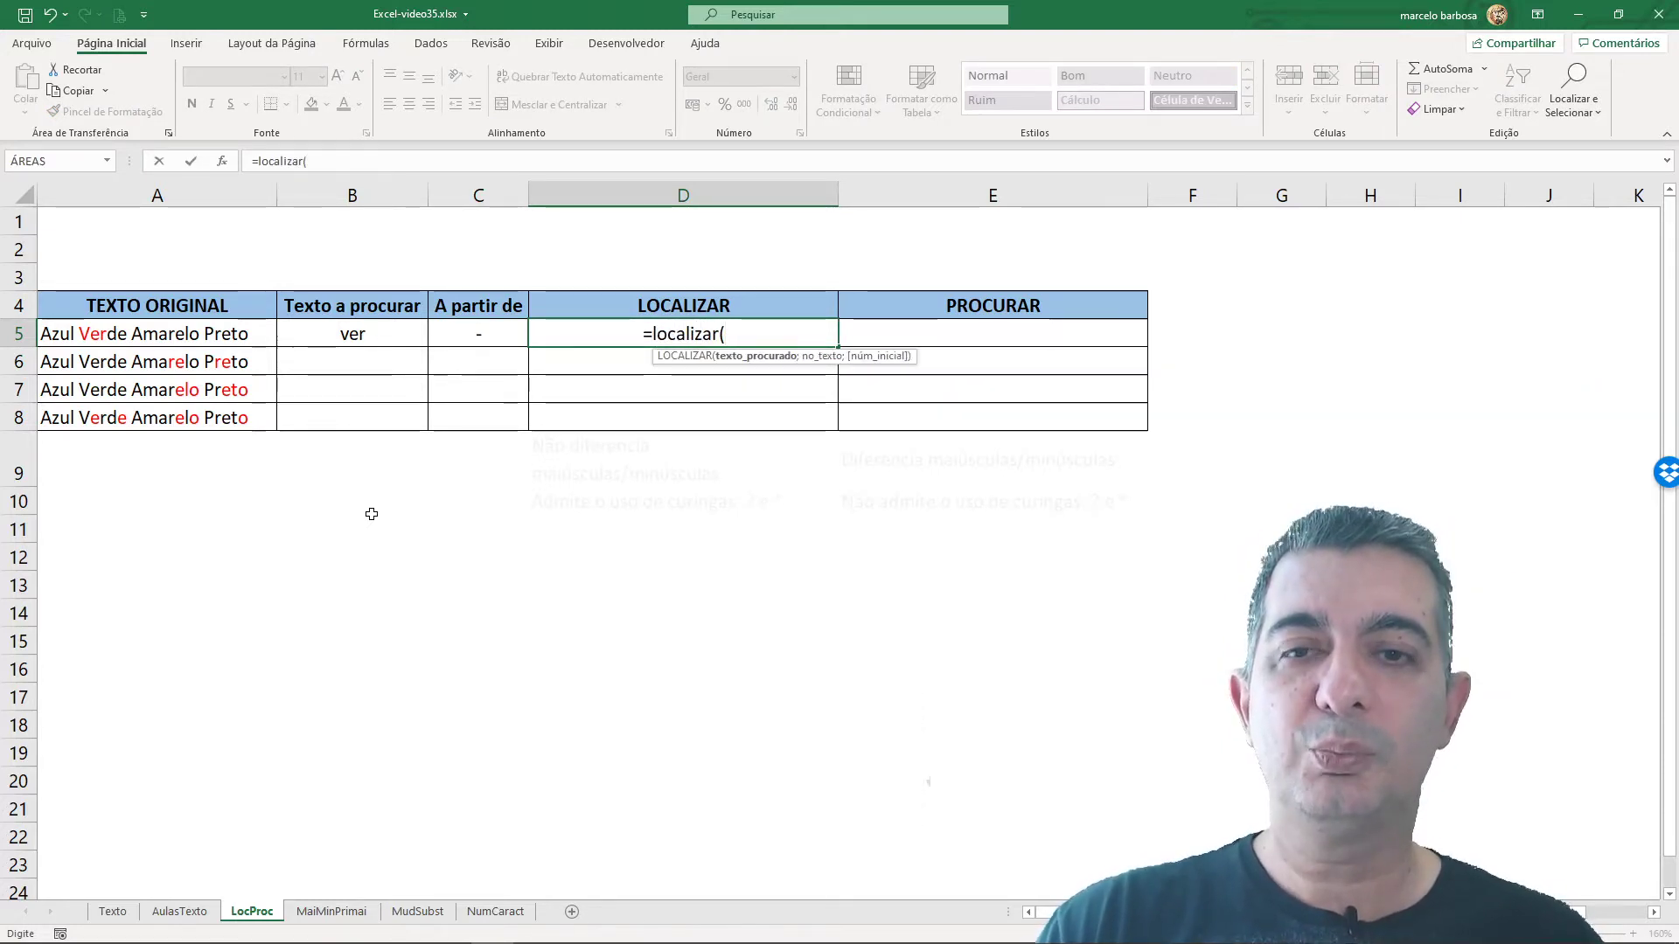
pyautogui.click(382, 335)
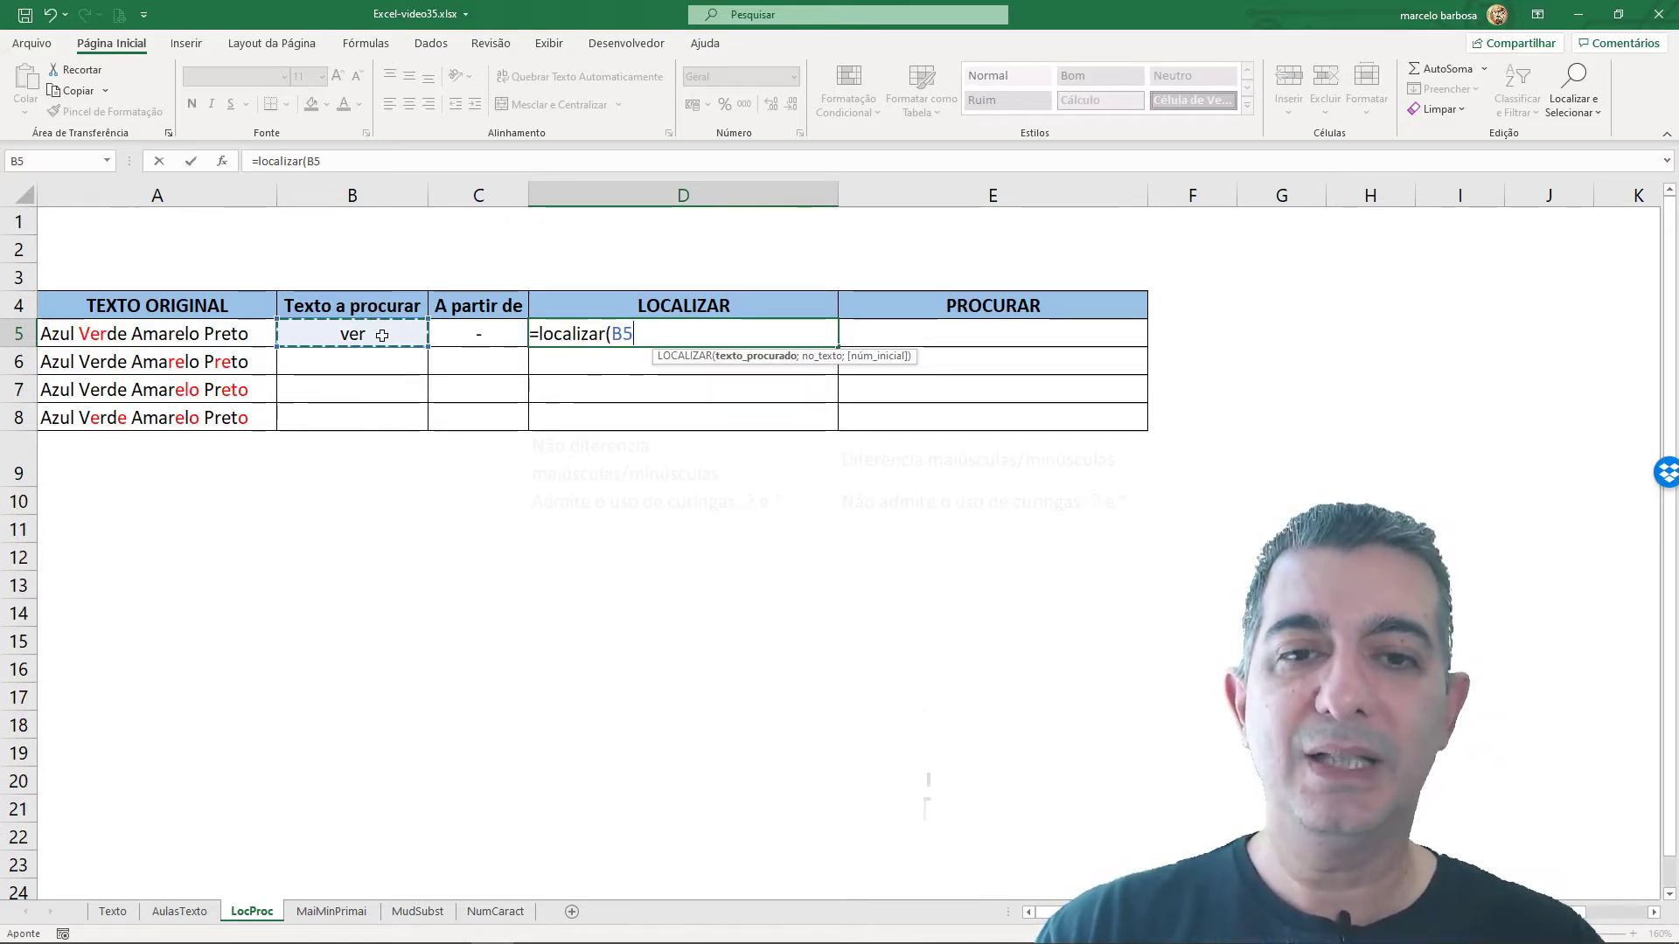
pyautogui.write(';')
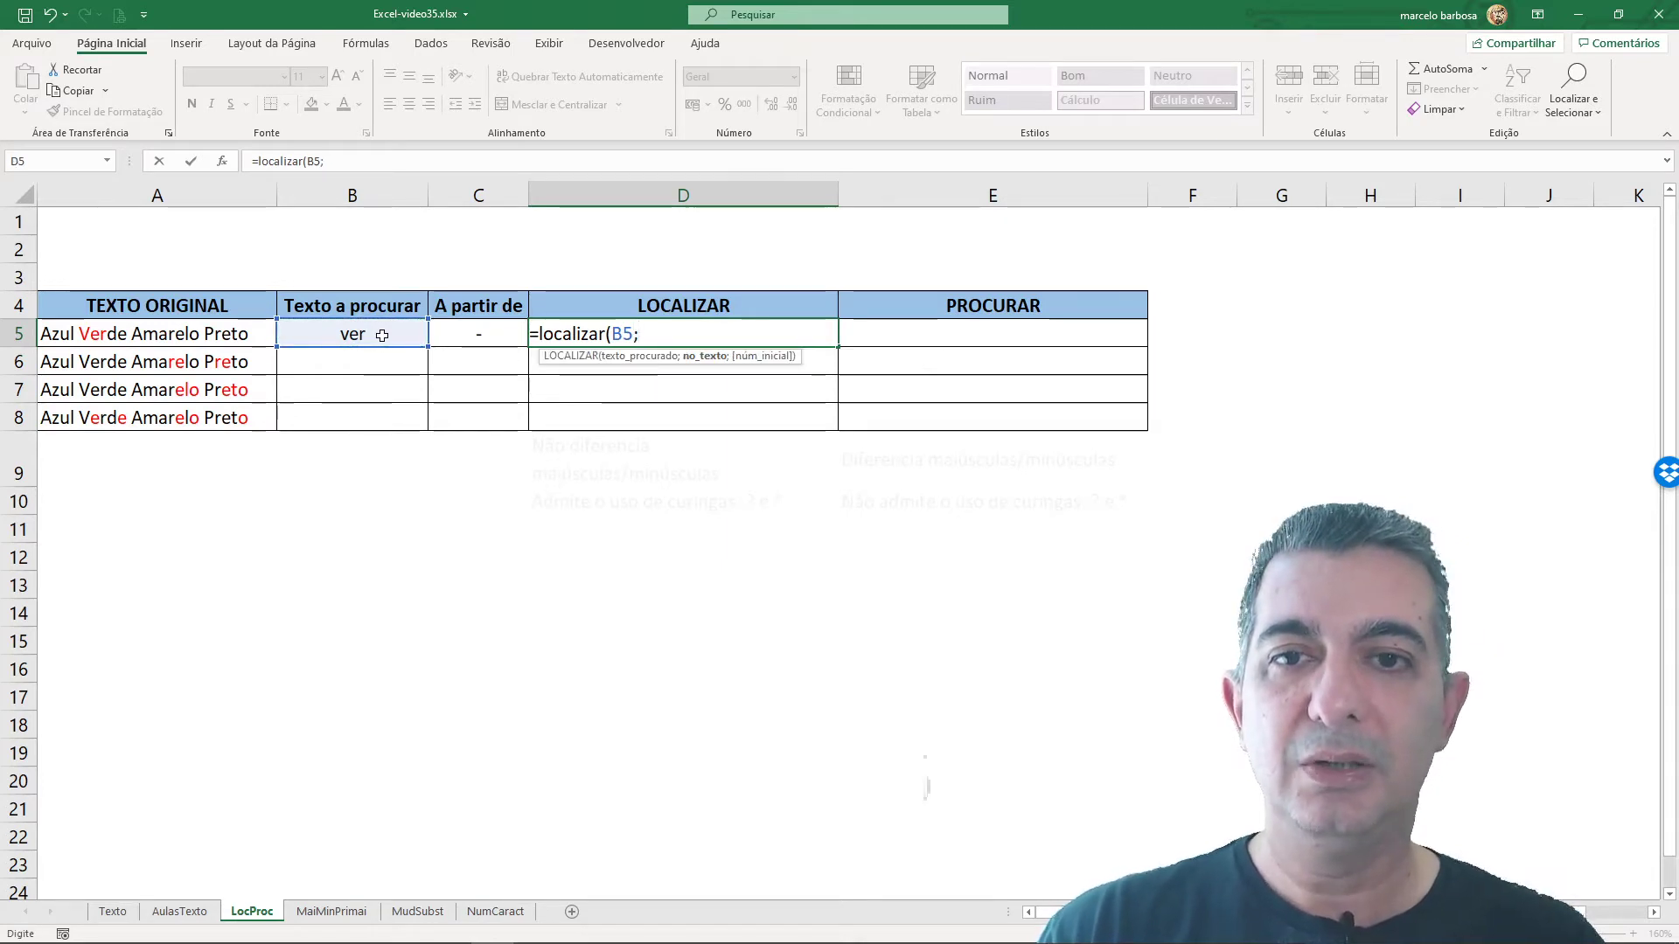
pyautogui.click(198, 336)
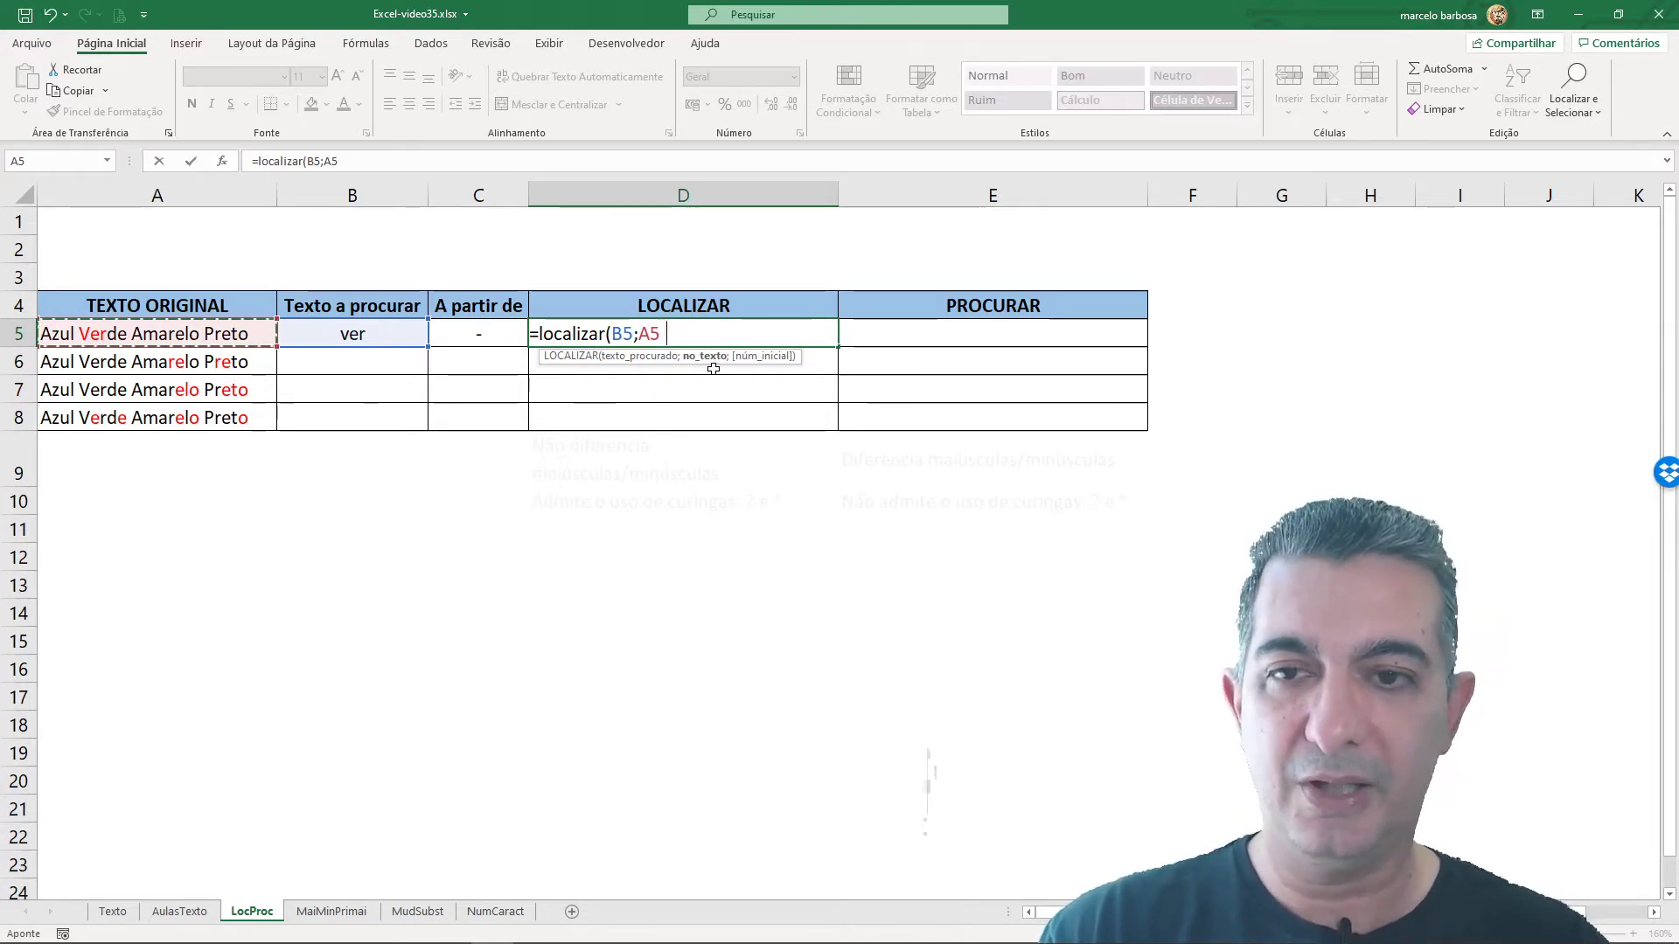
pyautogui.write(')')
pyautogui.press('Return')
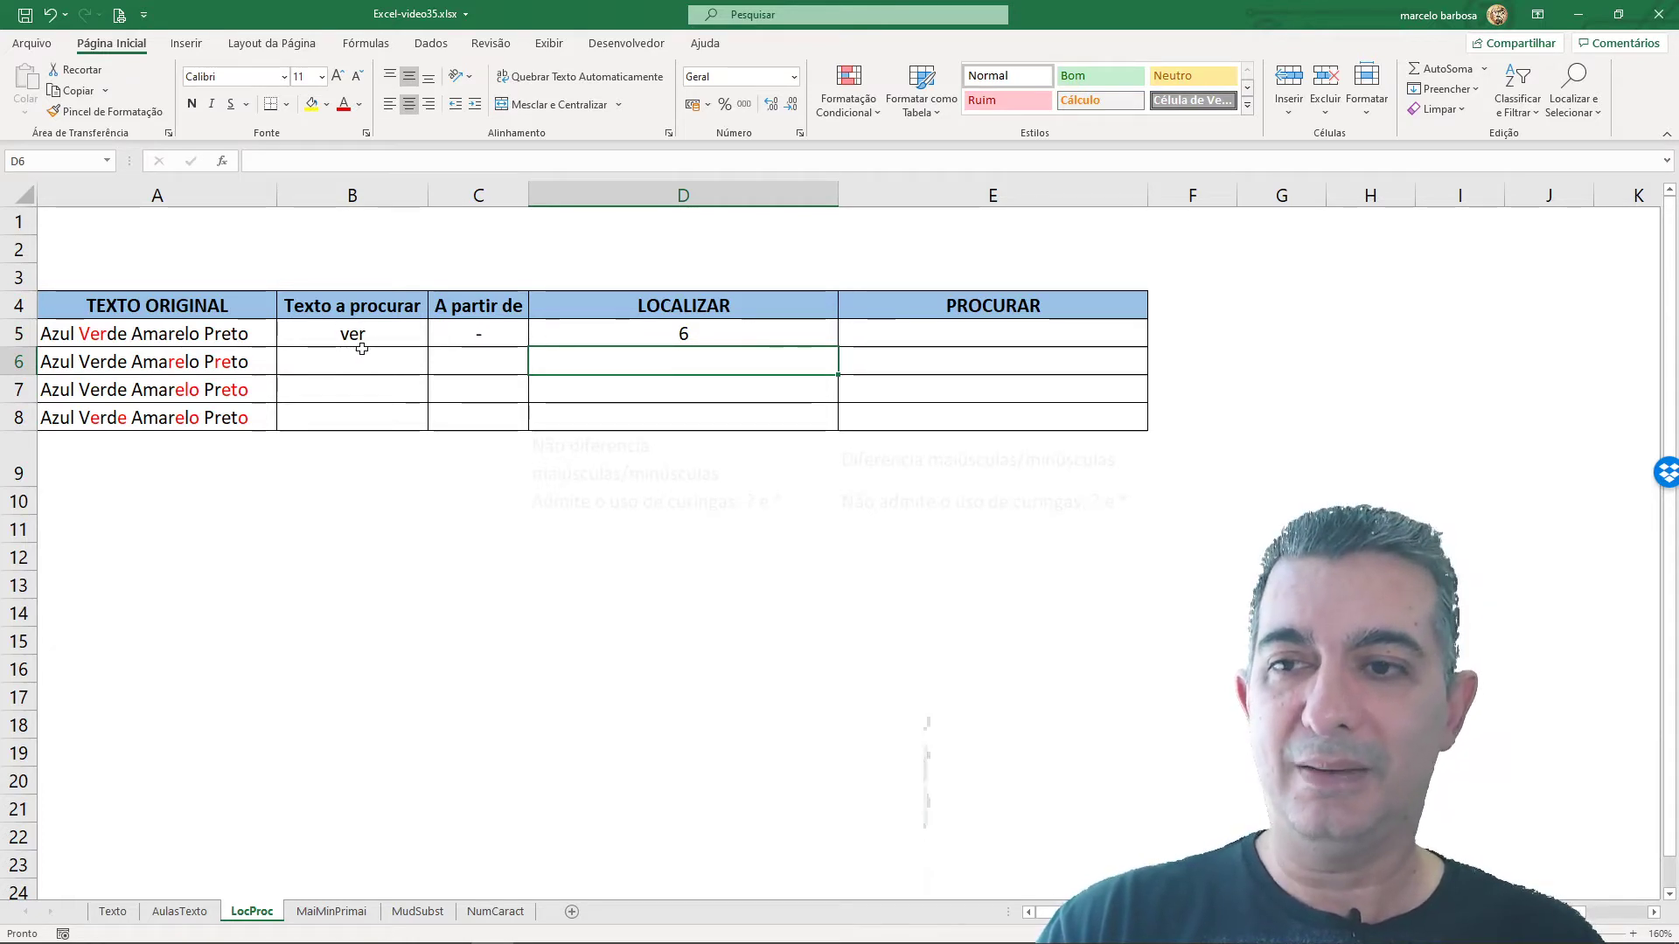
# - Enter =PROCURAR(B5;A5) in cell E5 to run the case-sensitive search on the same original text
pyautogui.click(912, 339)
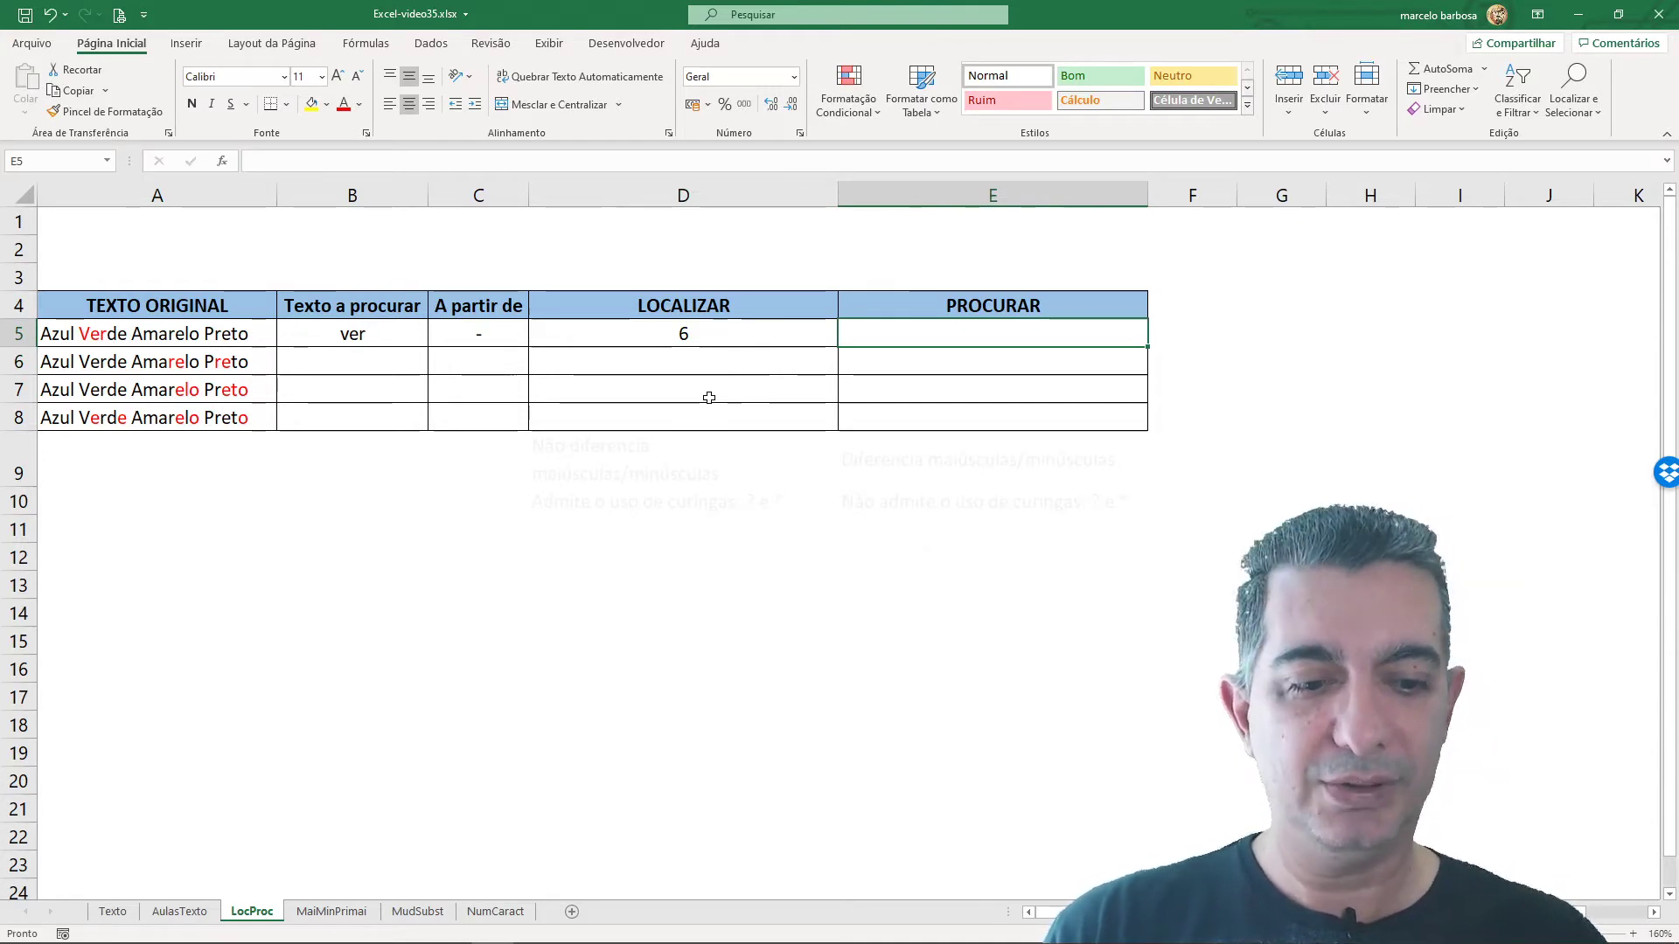
pyautogui.write('=p')
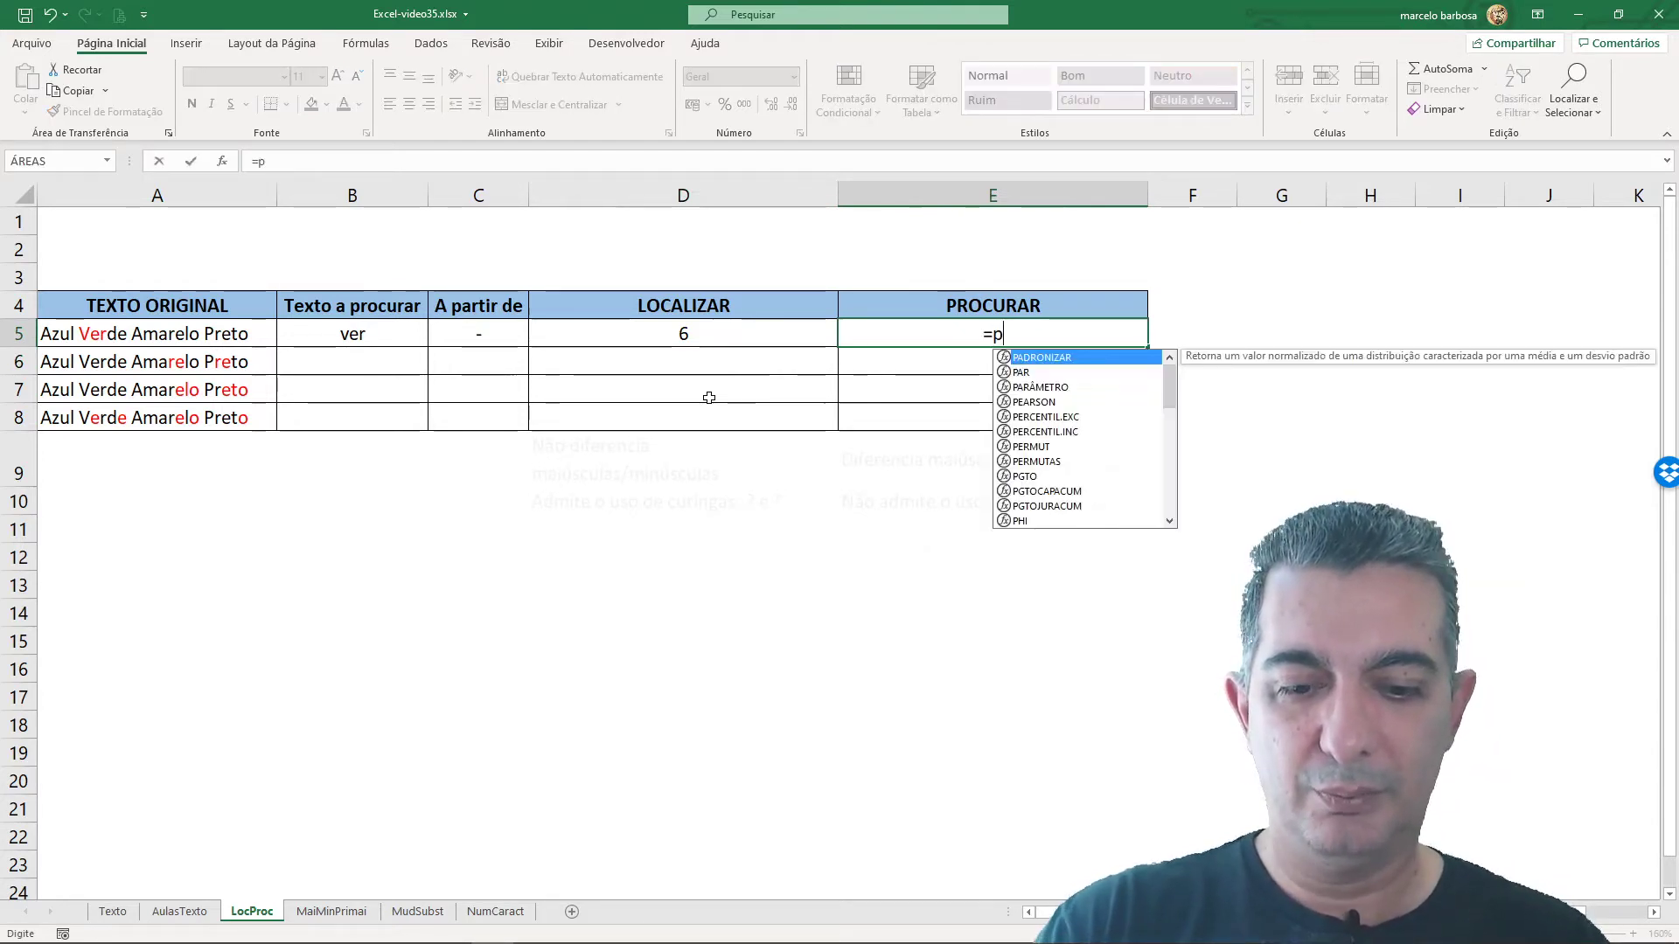
pyautogui.write('rocurar(')
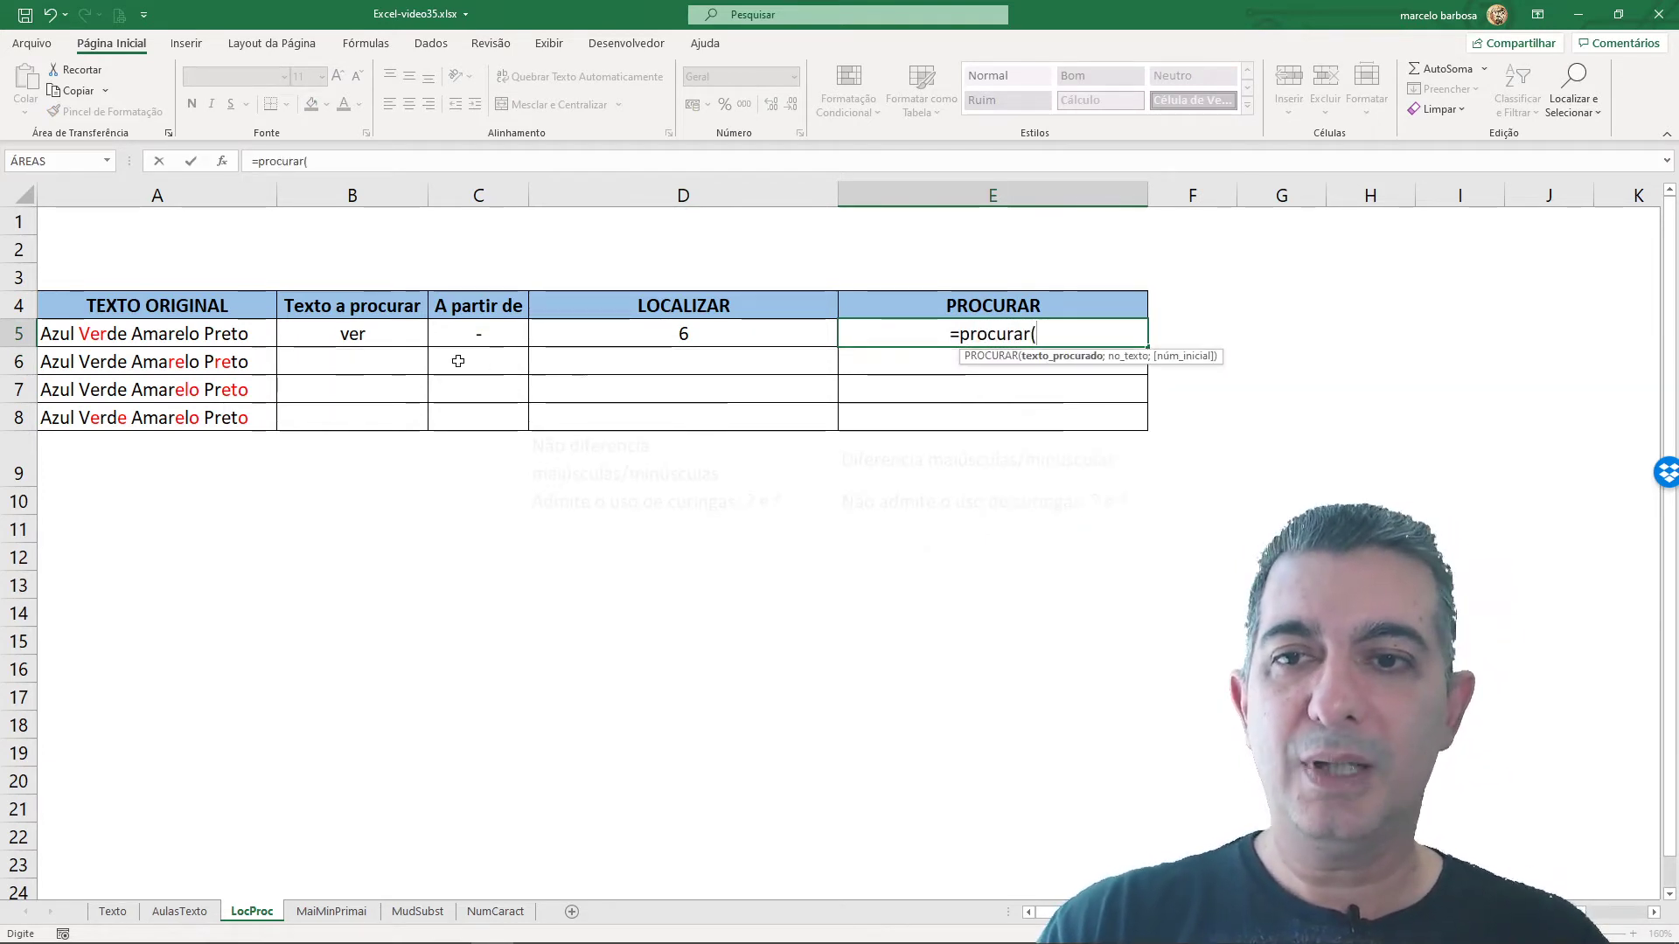
pyautogui.click(364, 336)
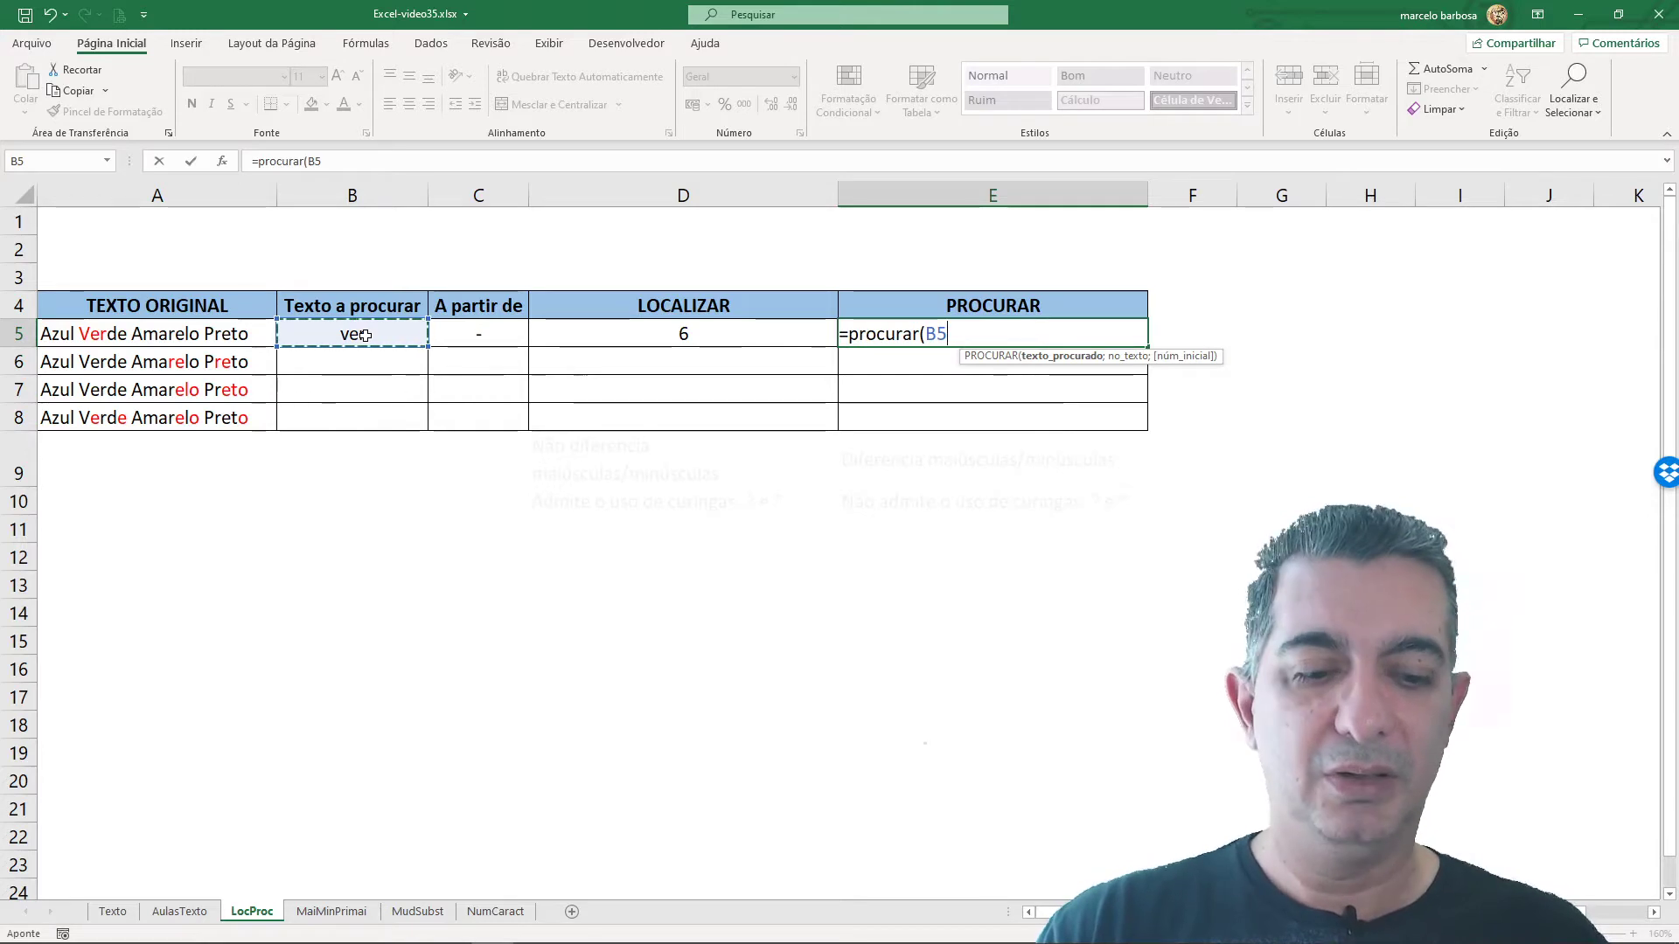
pyautogui.write(';')
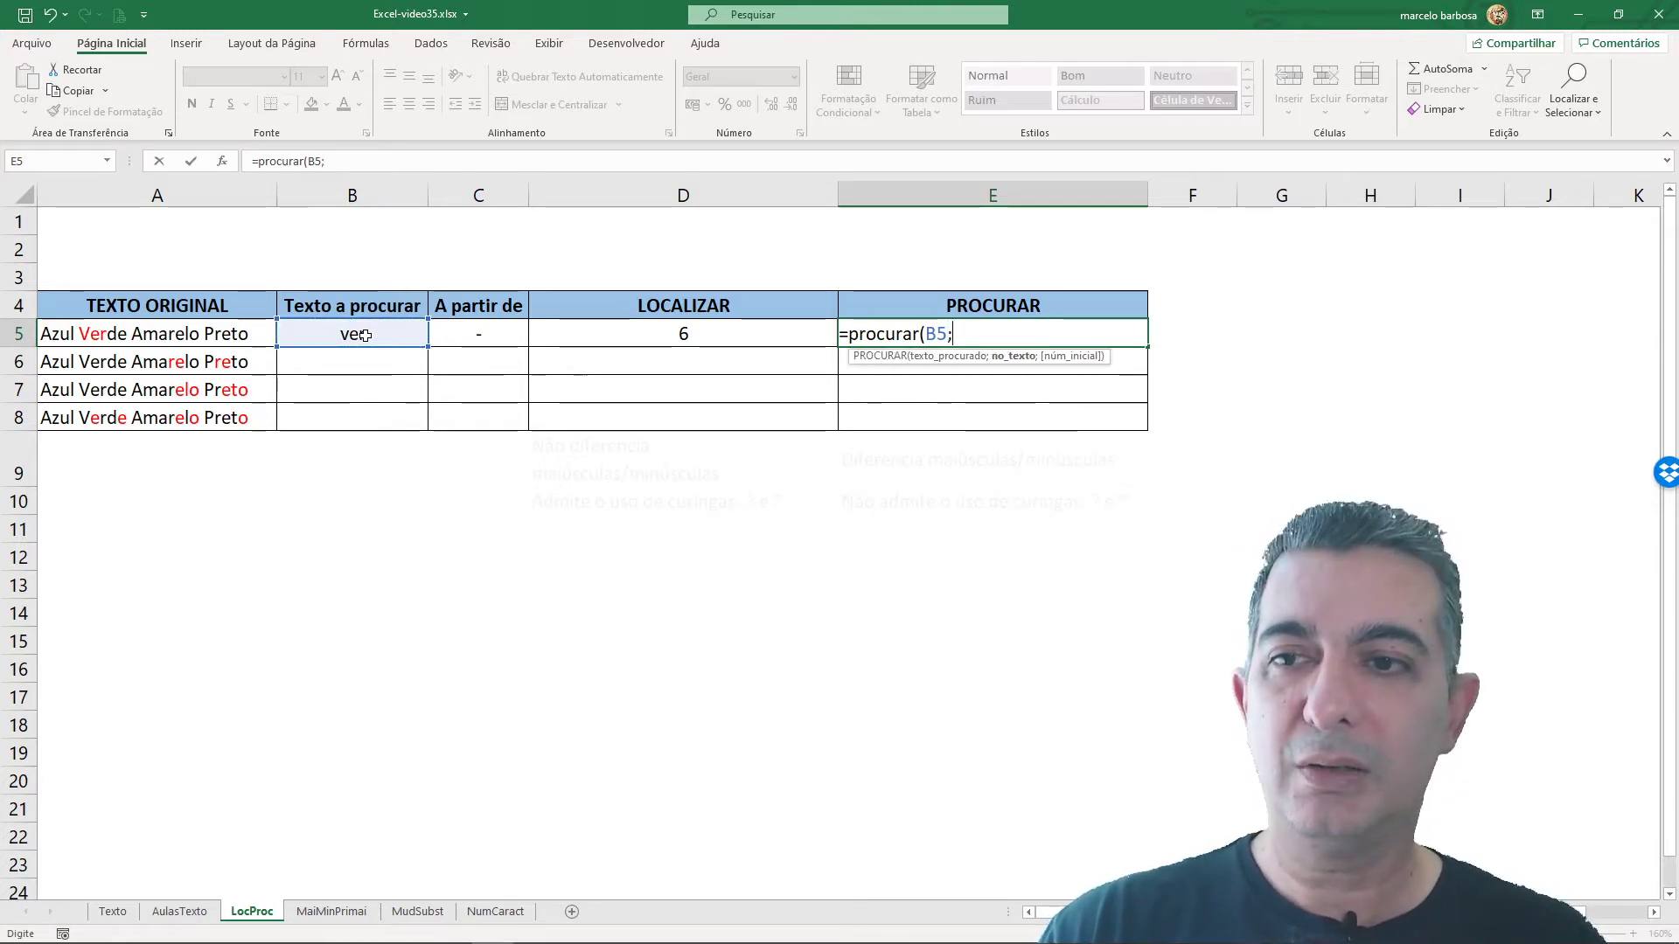
pyautogui.click(180, 333)
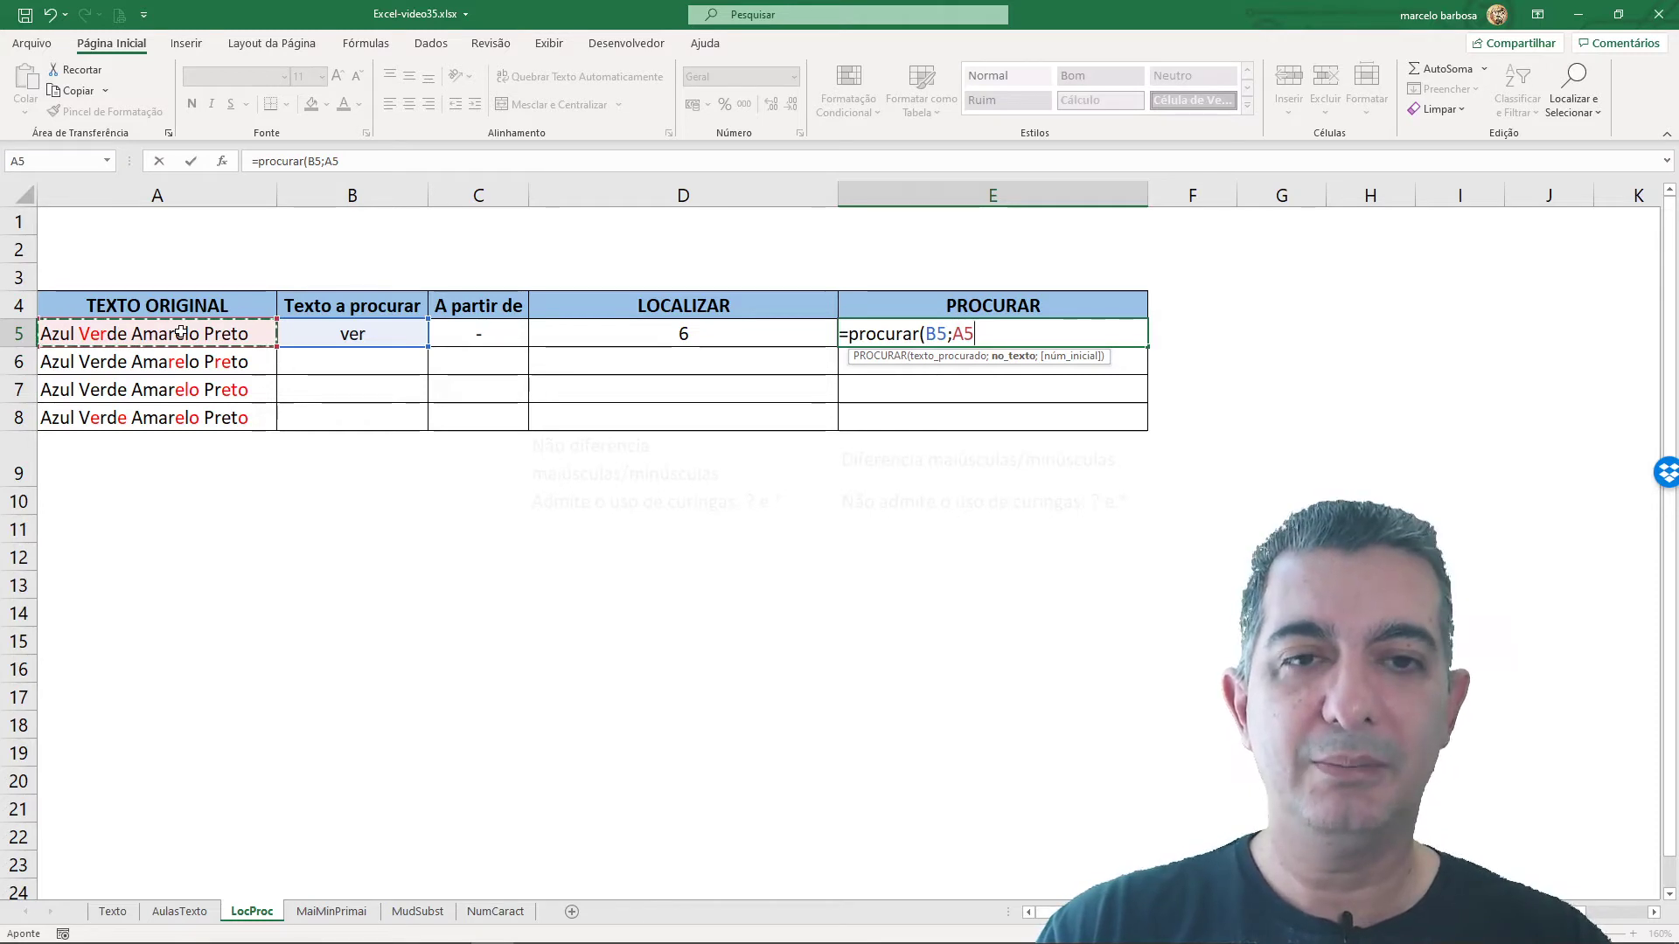
pyautogui.write(')')
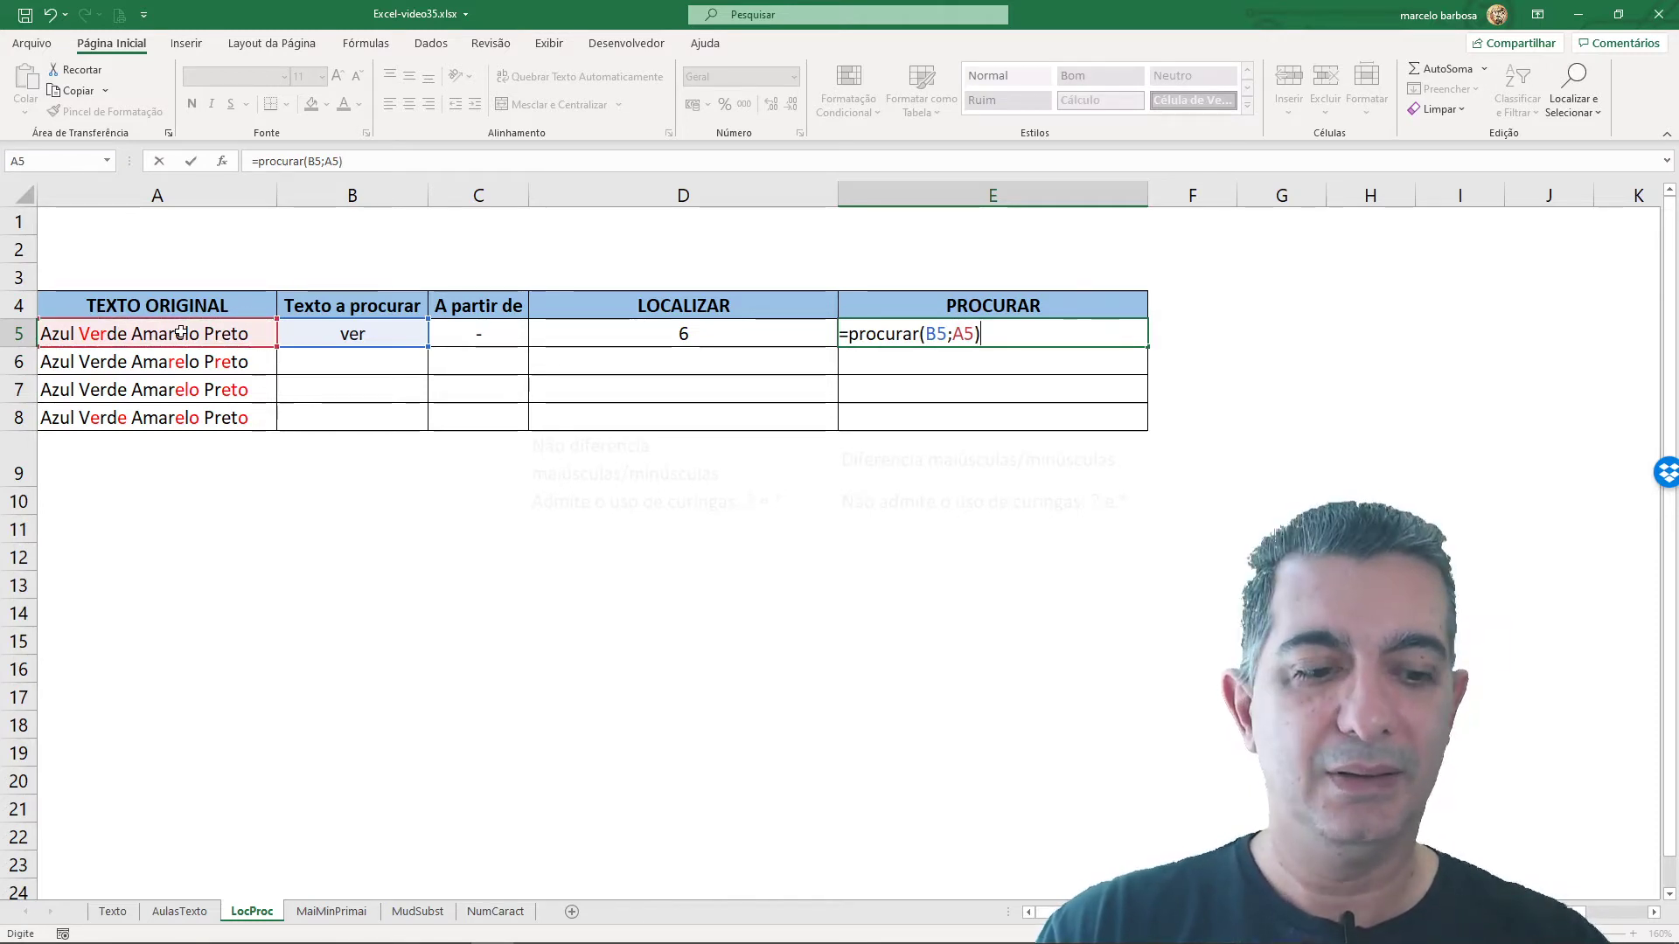
pyautogui.press('Return')
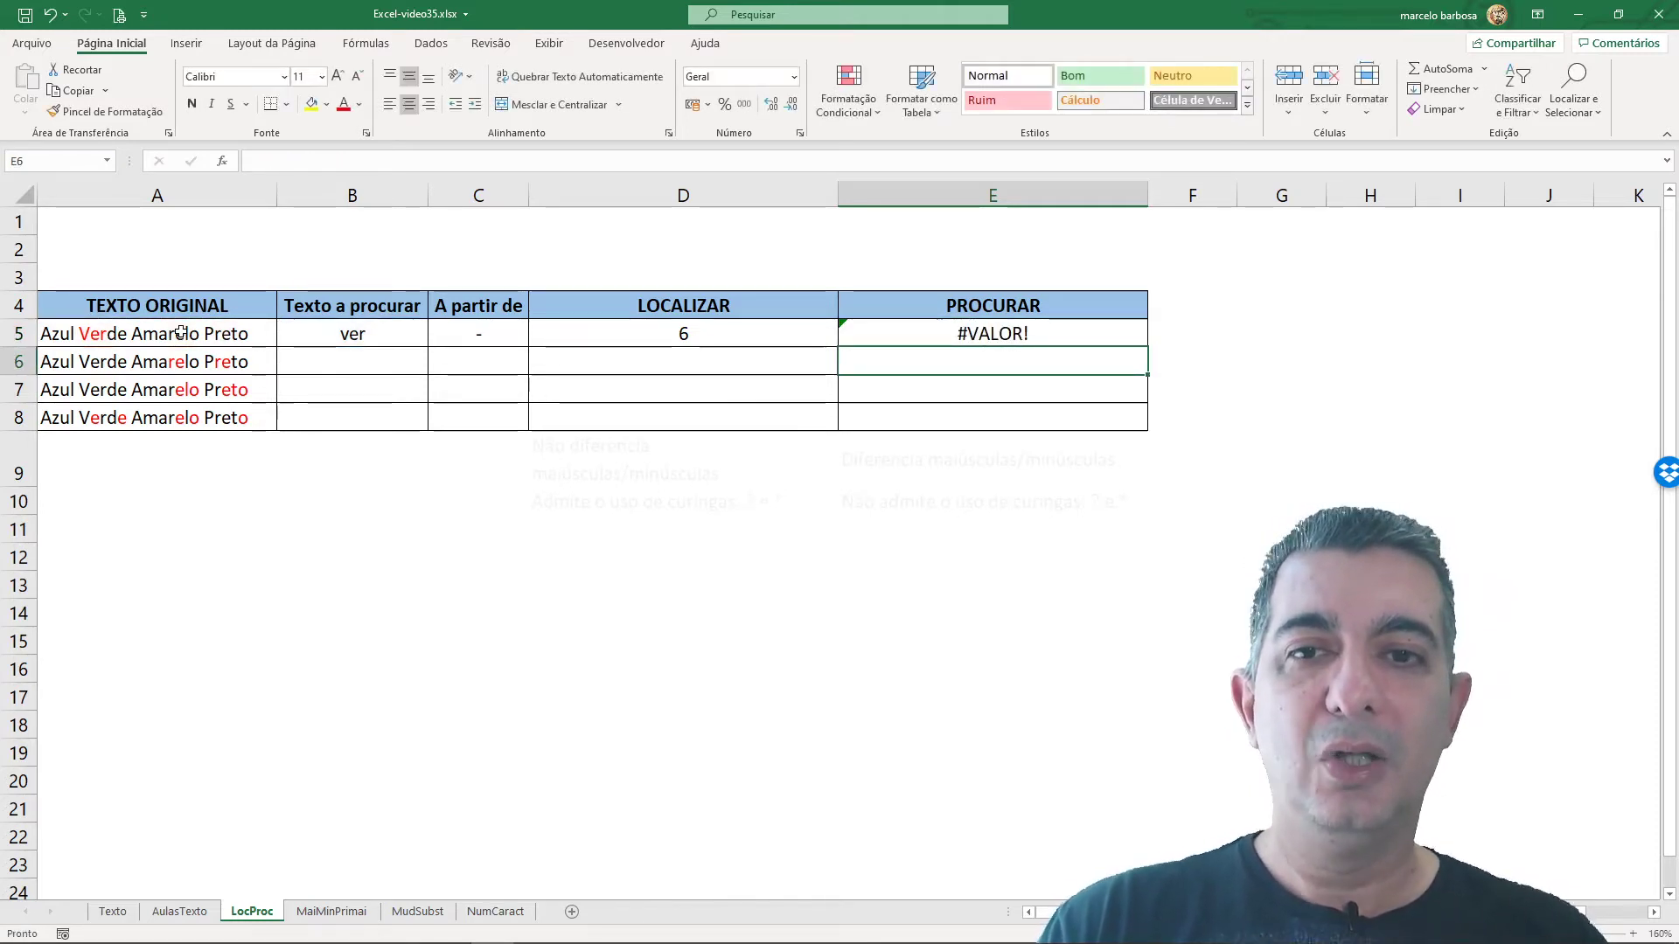
pyautogui.press('Up')
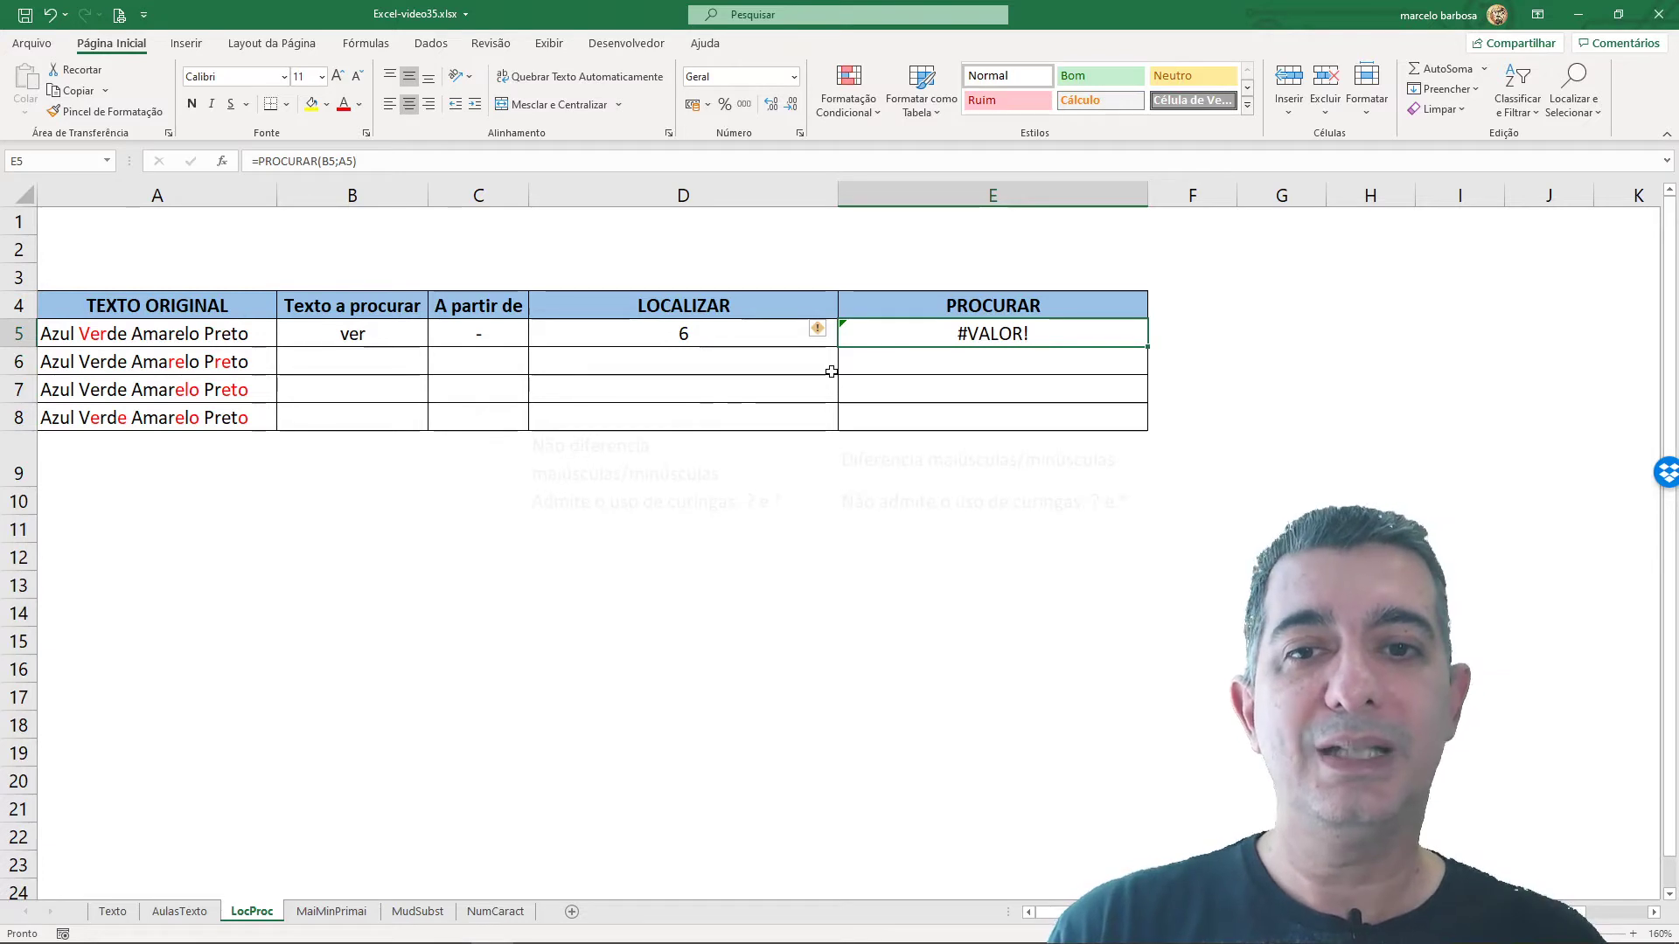
# - Set the font color of the faded case-sensitivity notes in D9:E9 to Automatic
pyautogui.moveTo(648, 464); pyautogui.dragTo(956, 465)
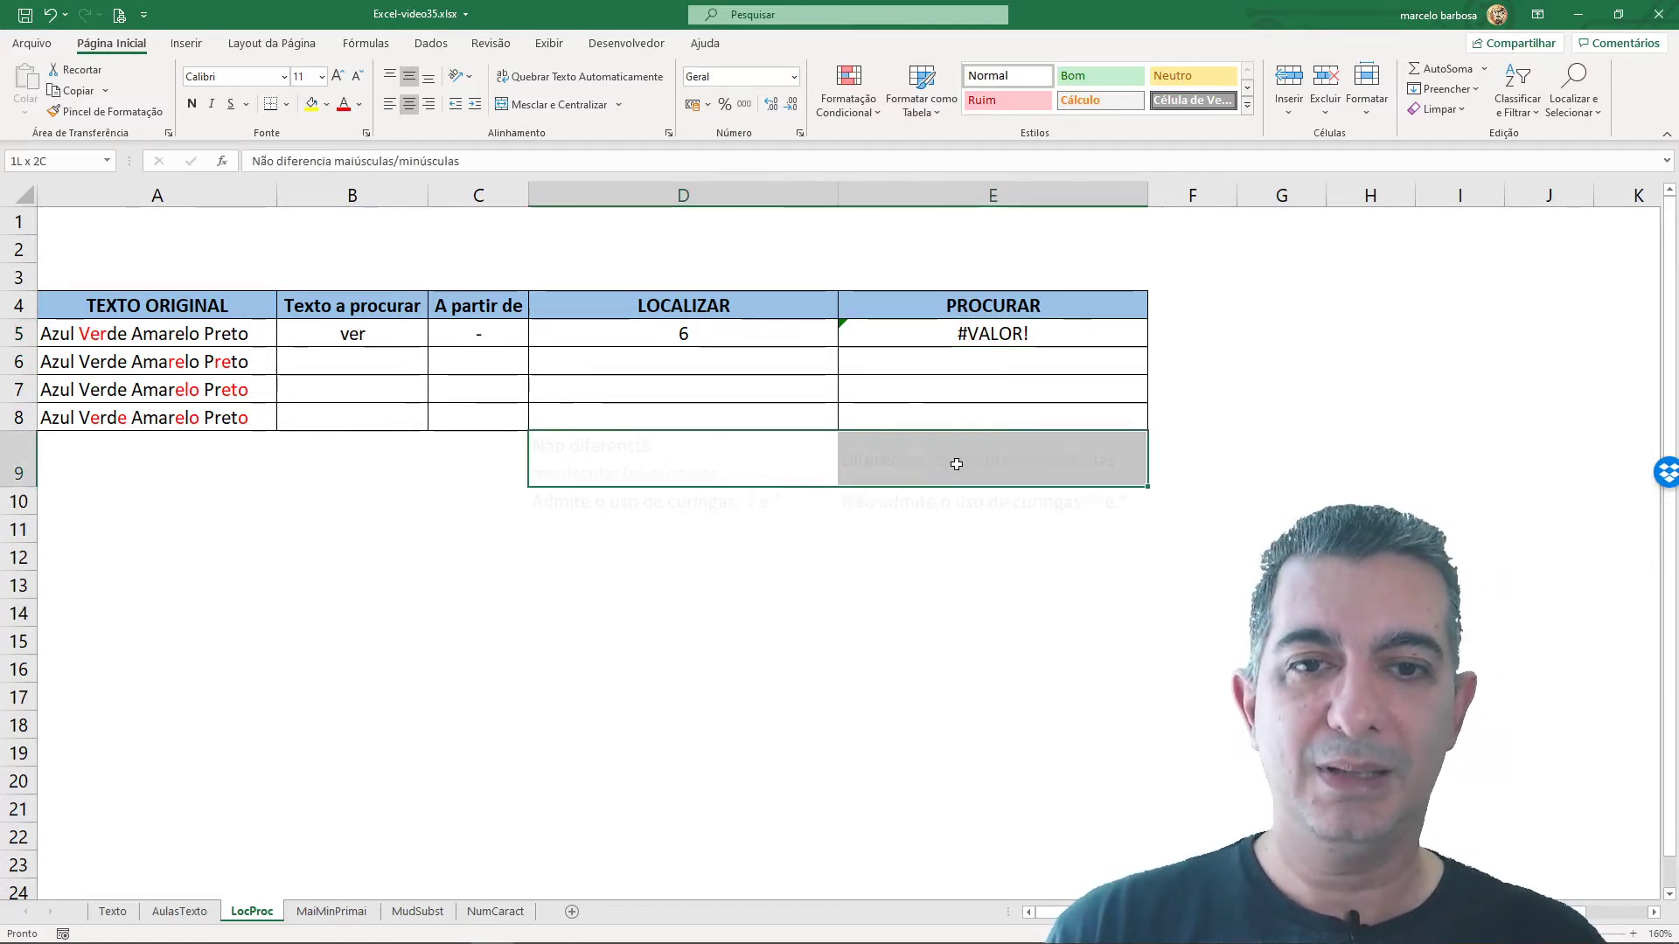
pyautogui.click(359, 104)
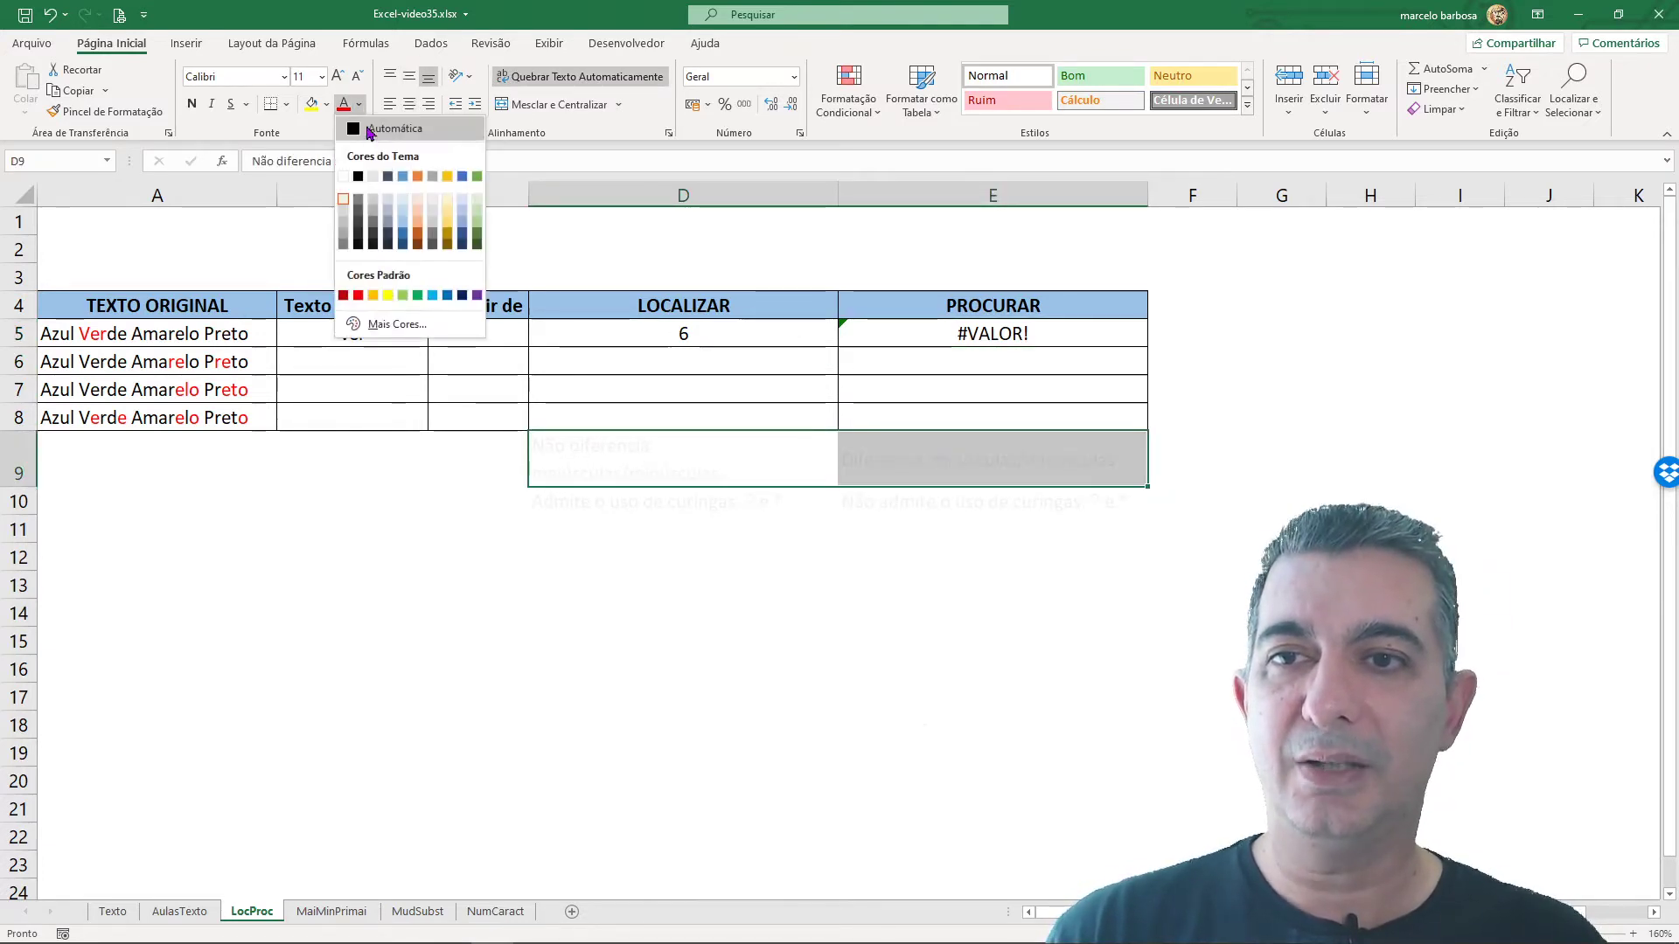
pyautogui.click(367, 136)
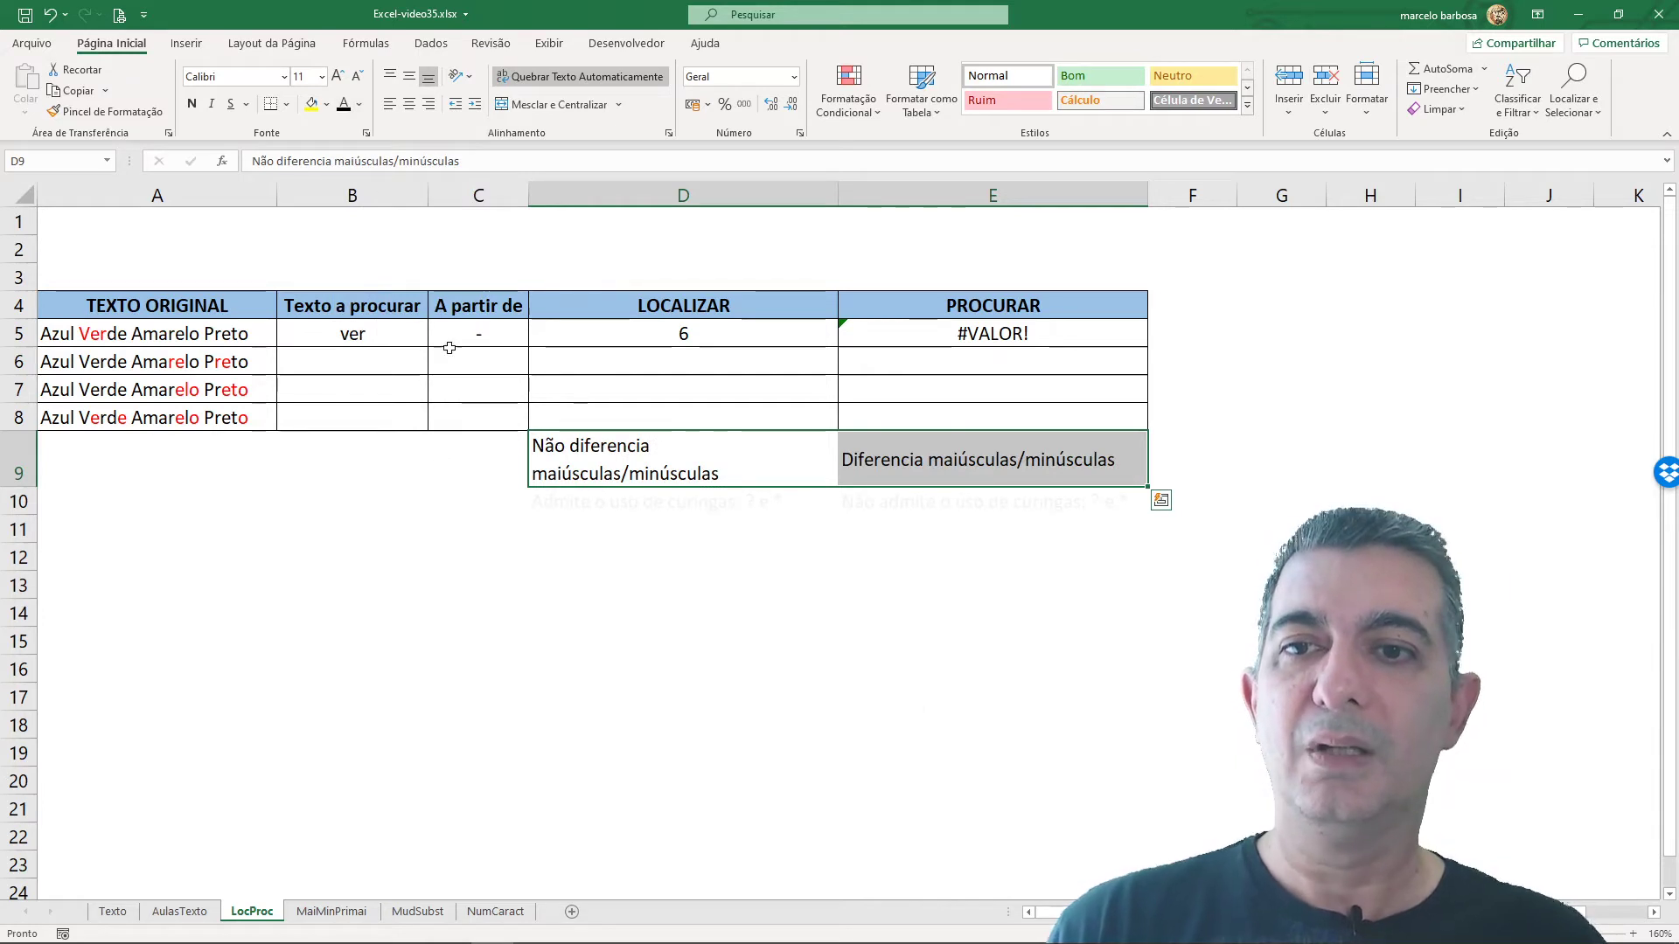
# - Try a lowercase "v" in "Verde" in cell A5 to test case sensitivity, and undo the edit
pyautogui.click(386, 337)
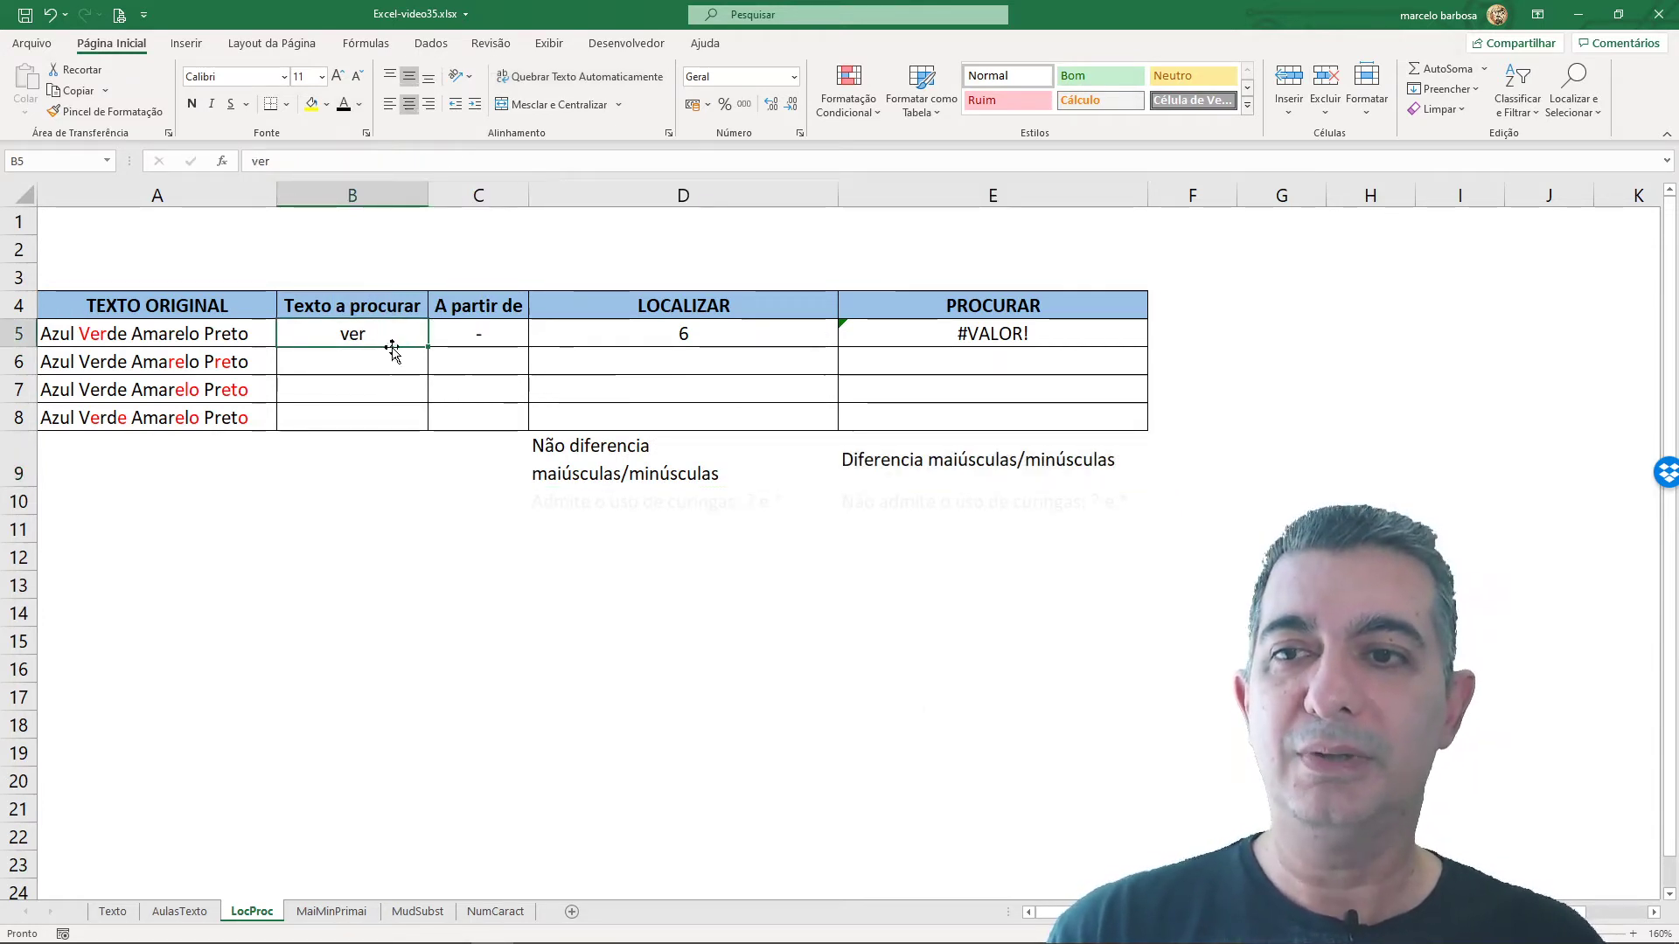
pyautogui.click(75, 333)
pyautogui.press('F2')
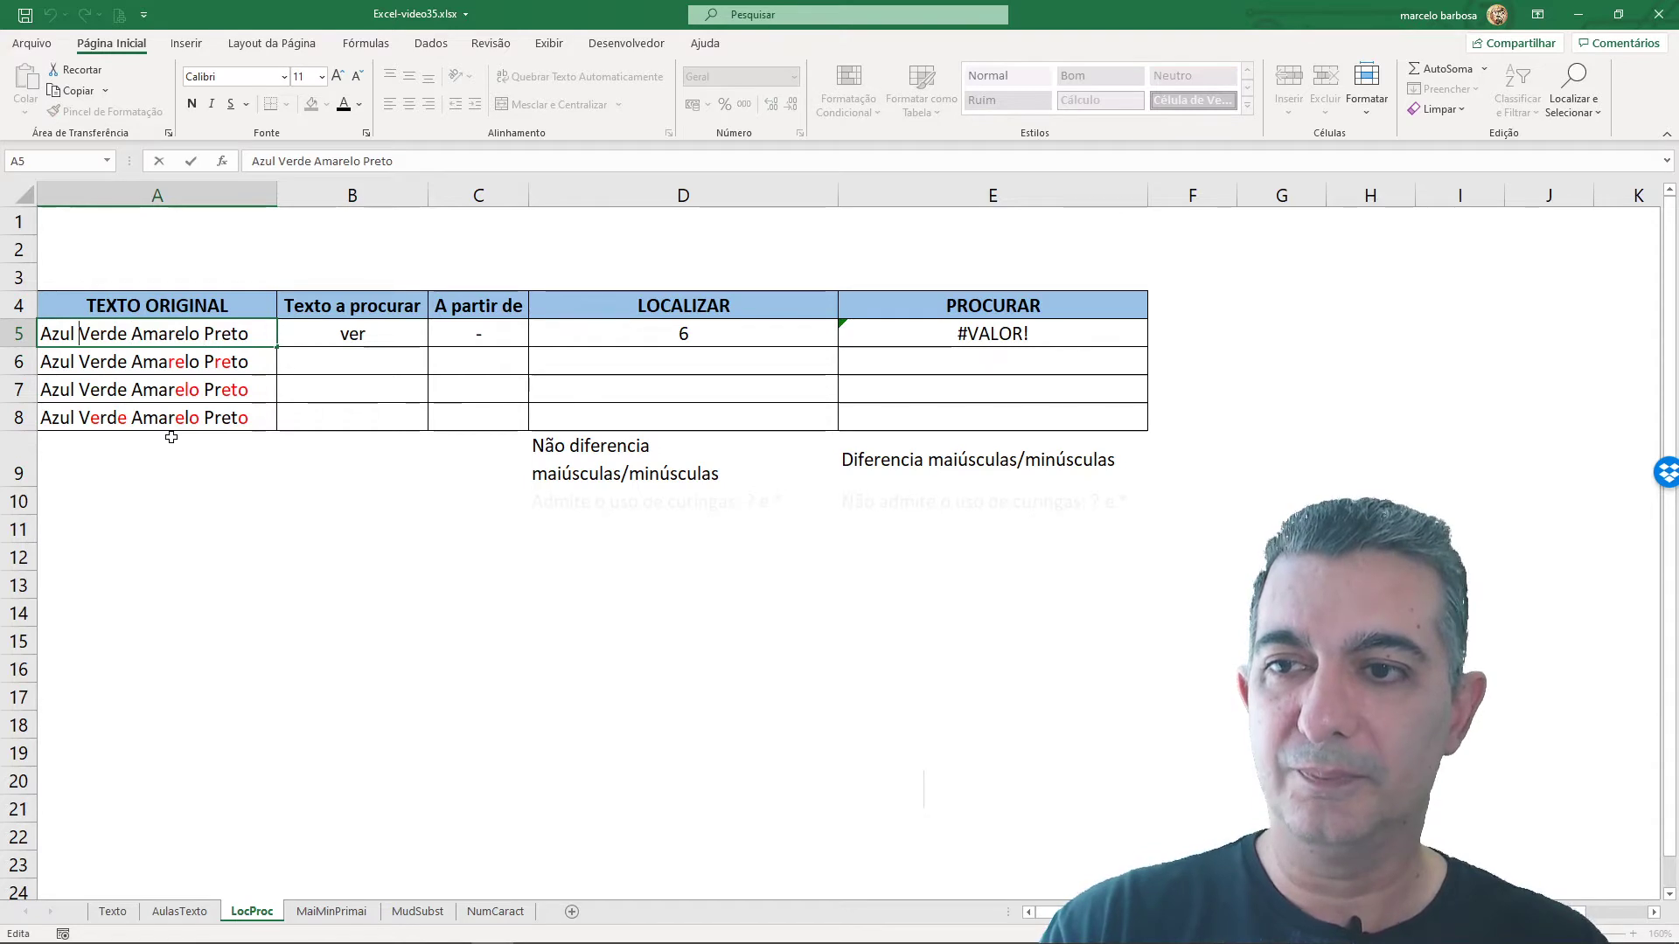
pyautogui.hotkey('ctrl', 'Left')
pyautogui.hotkey('ctrl', 'Left')
pyautogui.hotkey('shift', 'Right')
pyautogui.write('v')
pyautogui.press('Return')
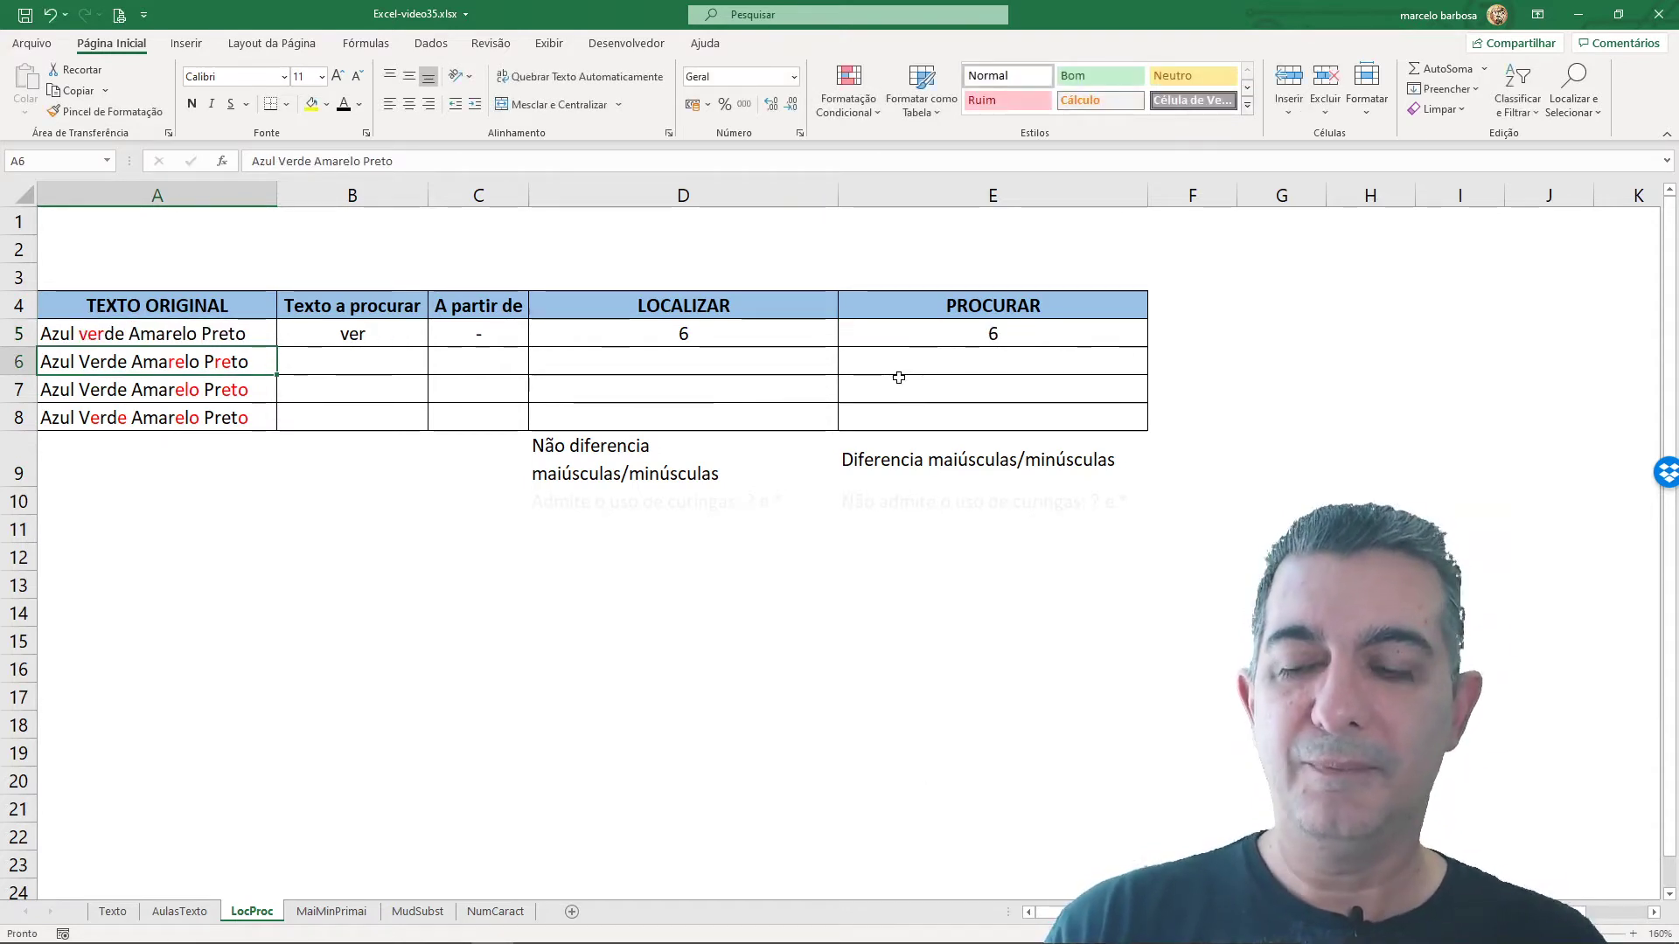
pyautogui.hotkey('ctrl', 'z')
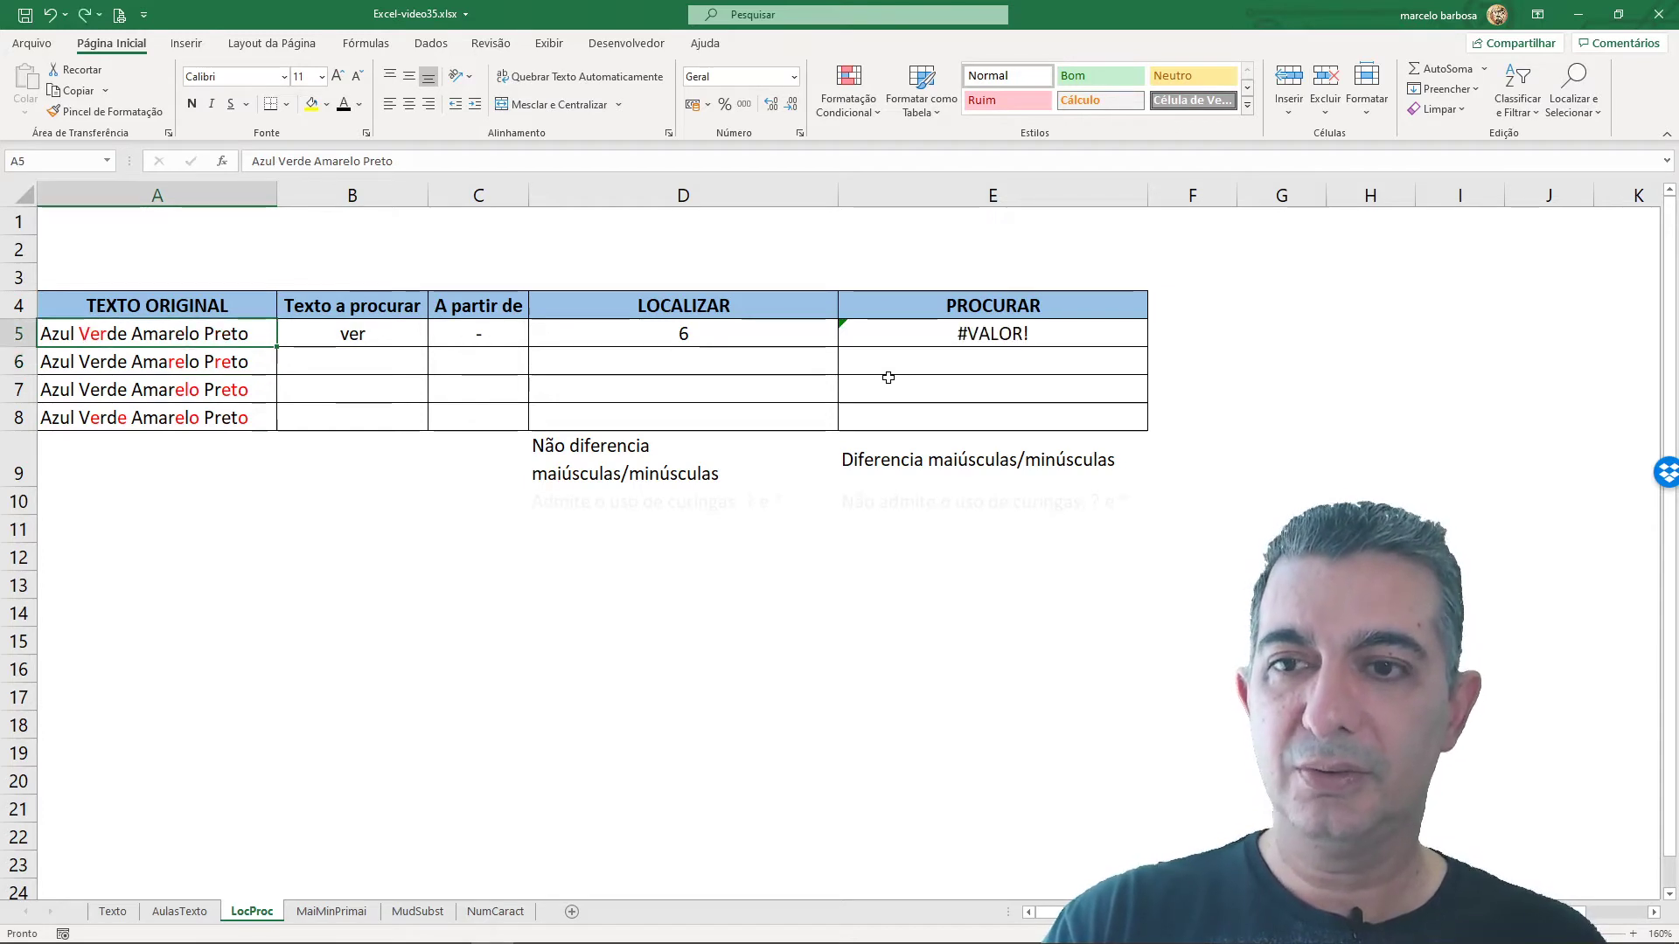
# - Replace the search text in cell B5 with "Ver", matching the capitalization of the original text
pyautogui.click(390, 333)
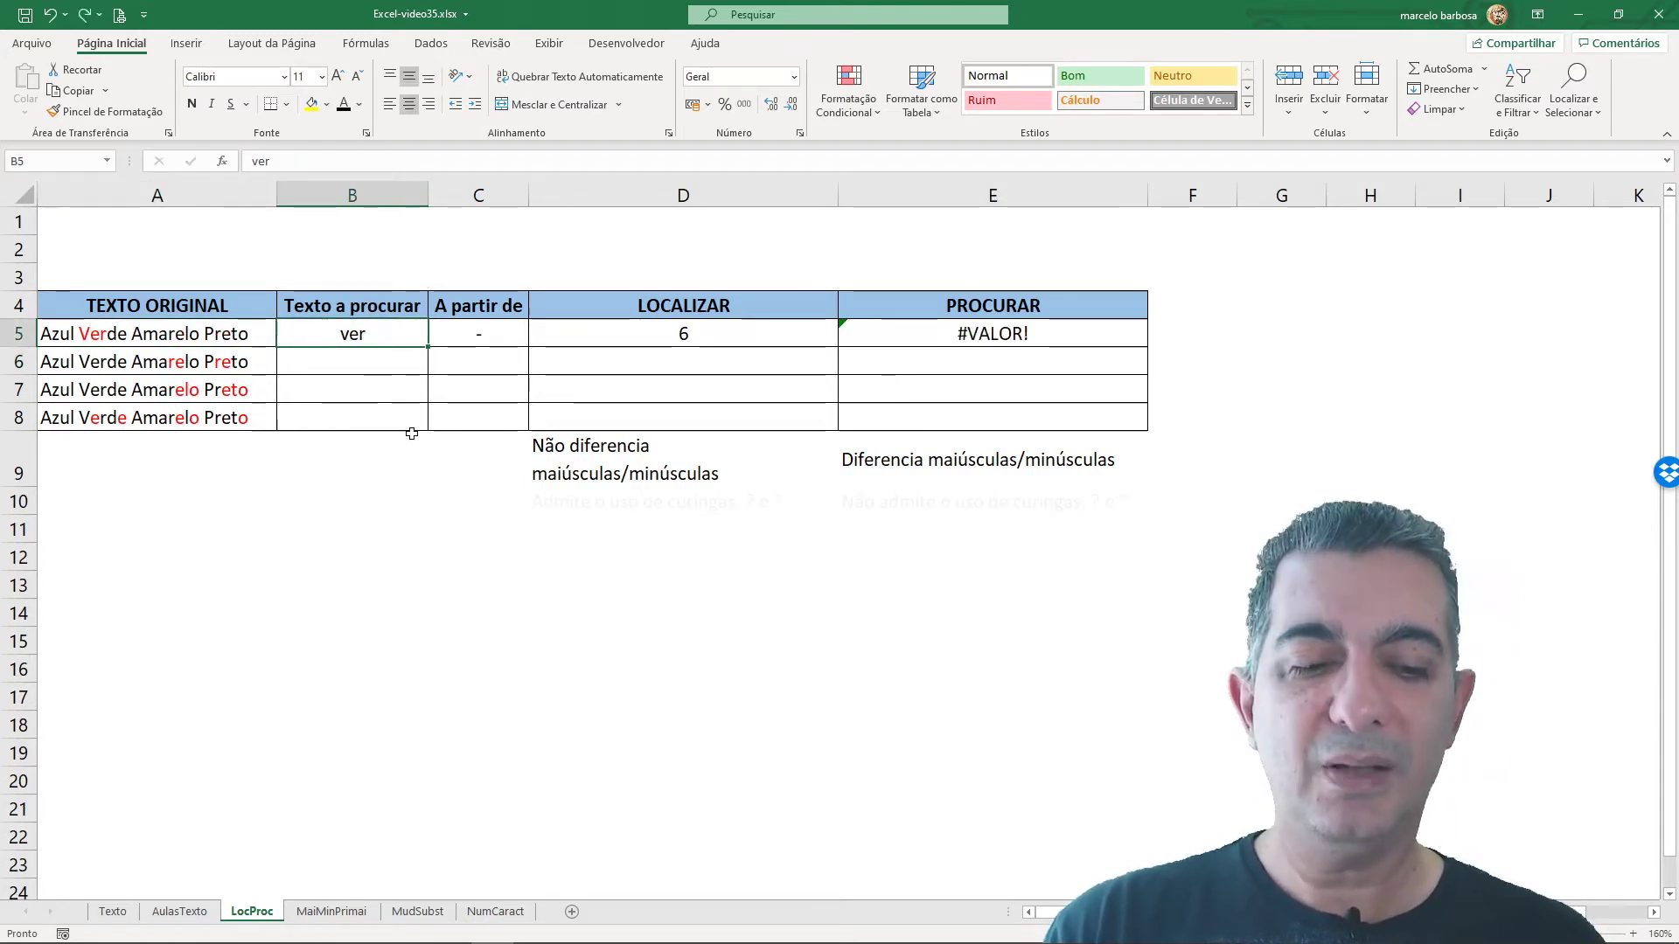
pyautogui.write('Ver')
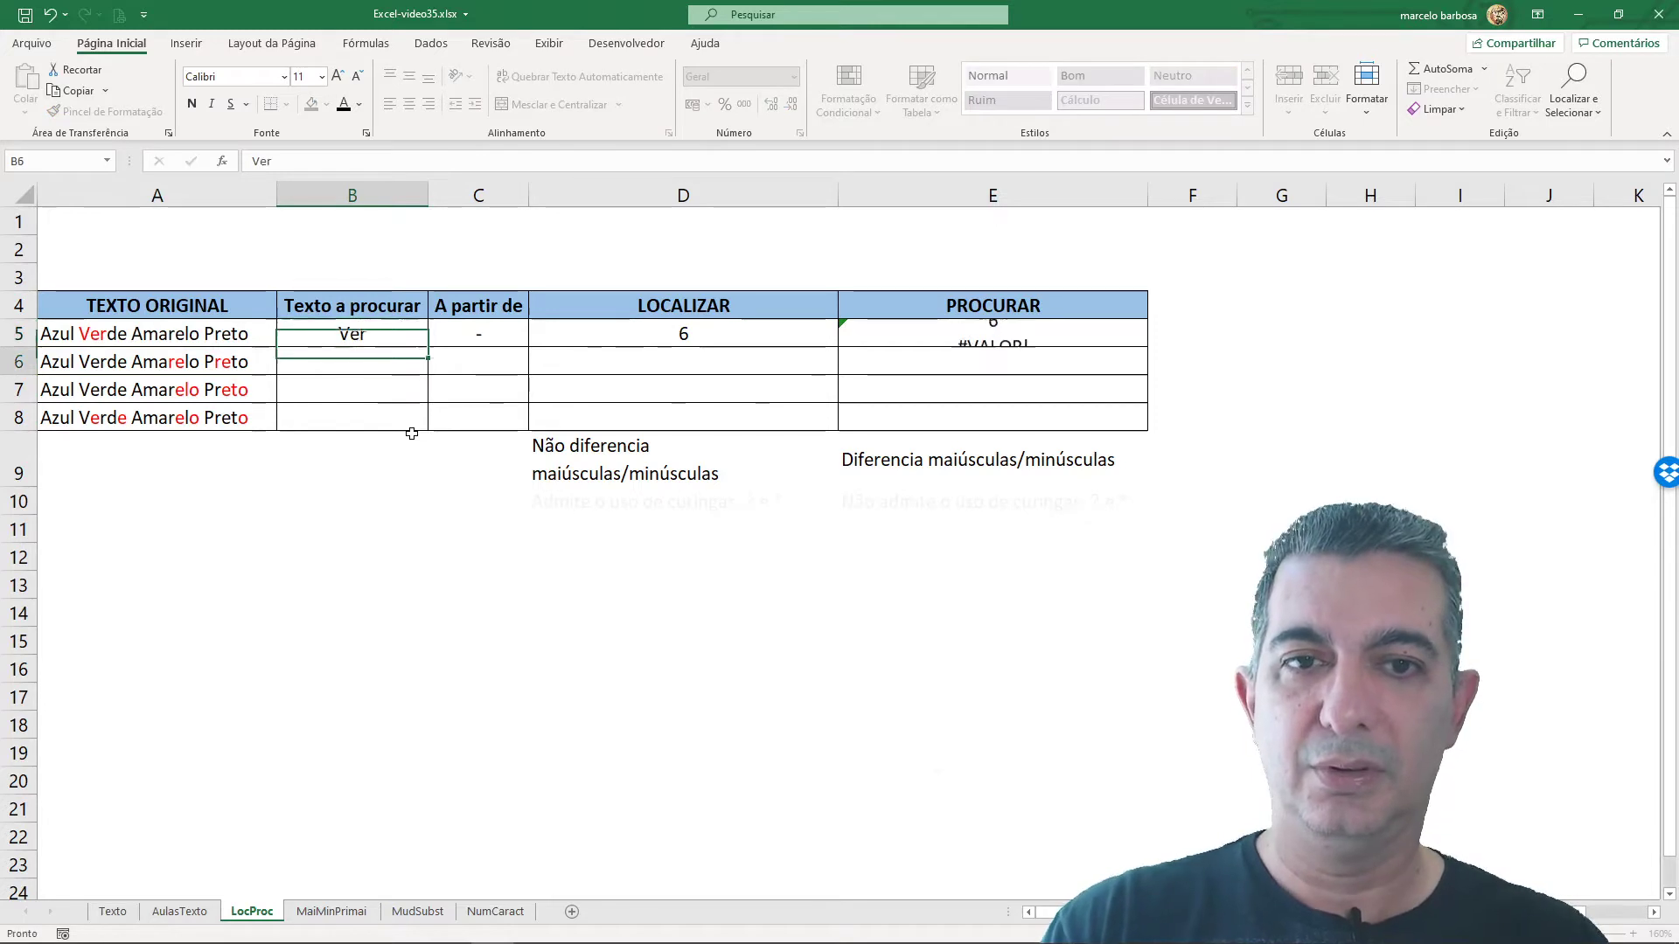
pyautogui.press('Return')
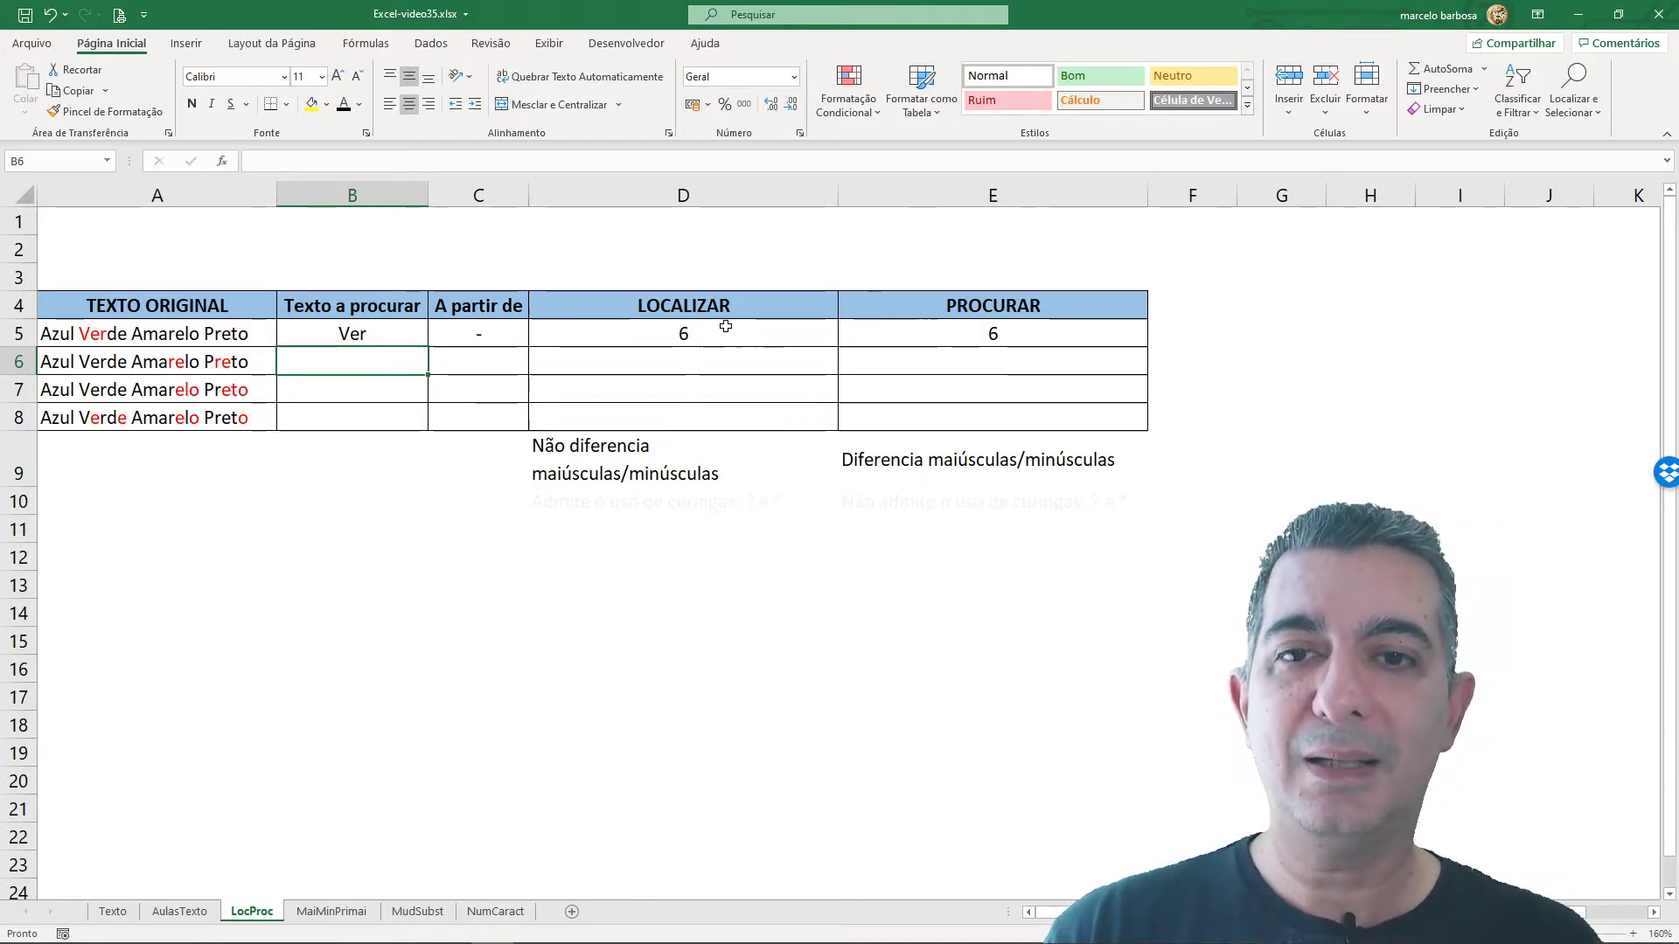
# - Replace the search text in cell B5 with lowercase "ver" to compare both functions' case sensitivity
pyautogui.click(392, 331)
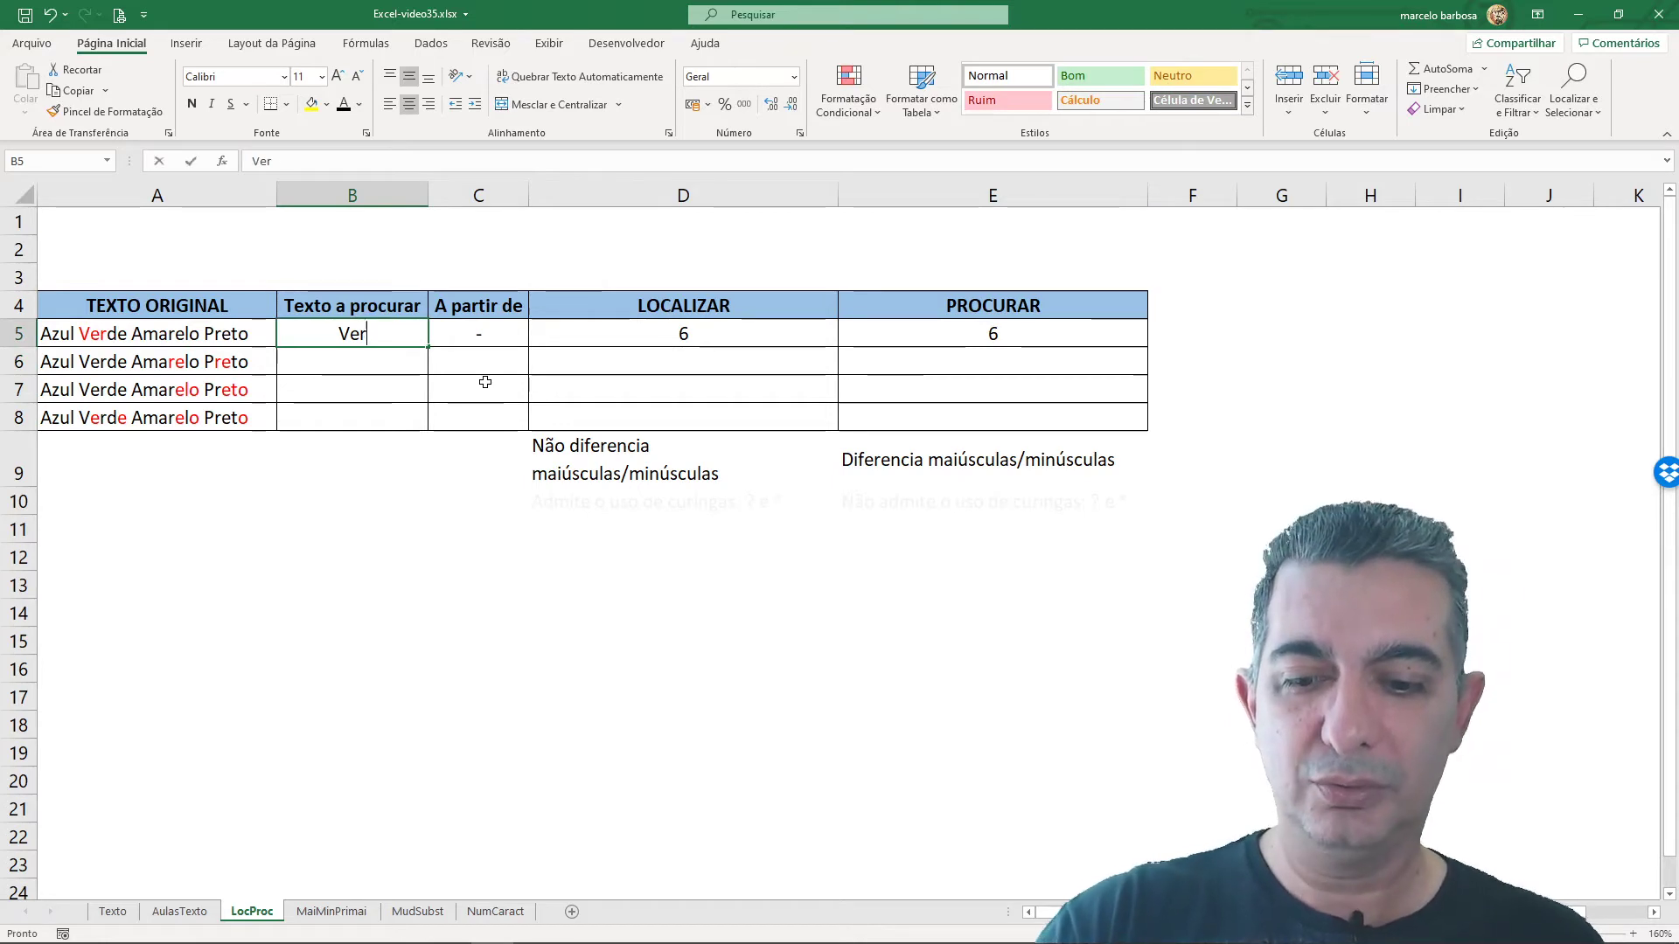
pyautogui.write('ver')
pyautogui.press('Return')
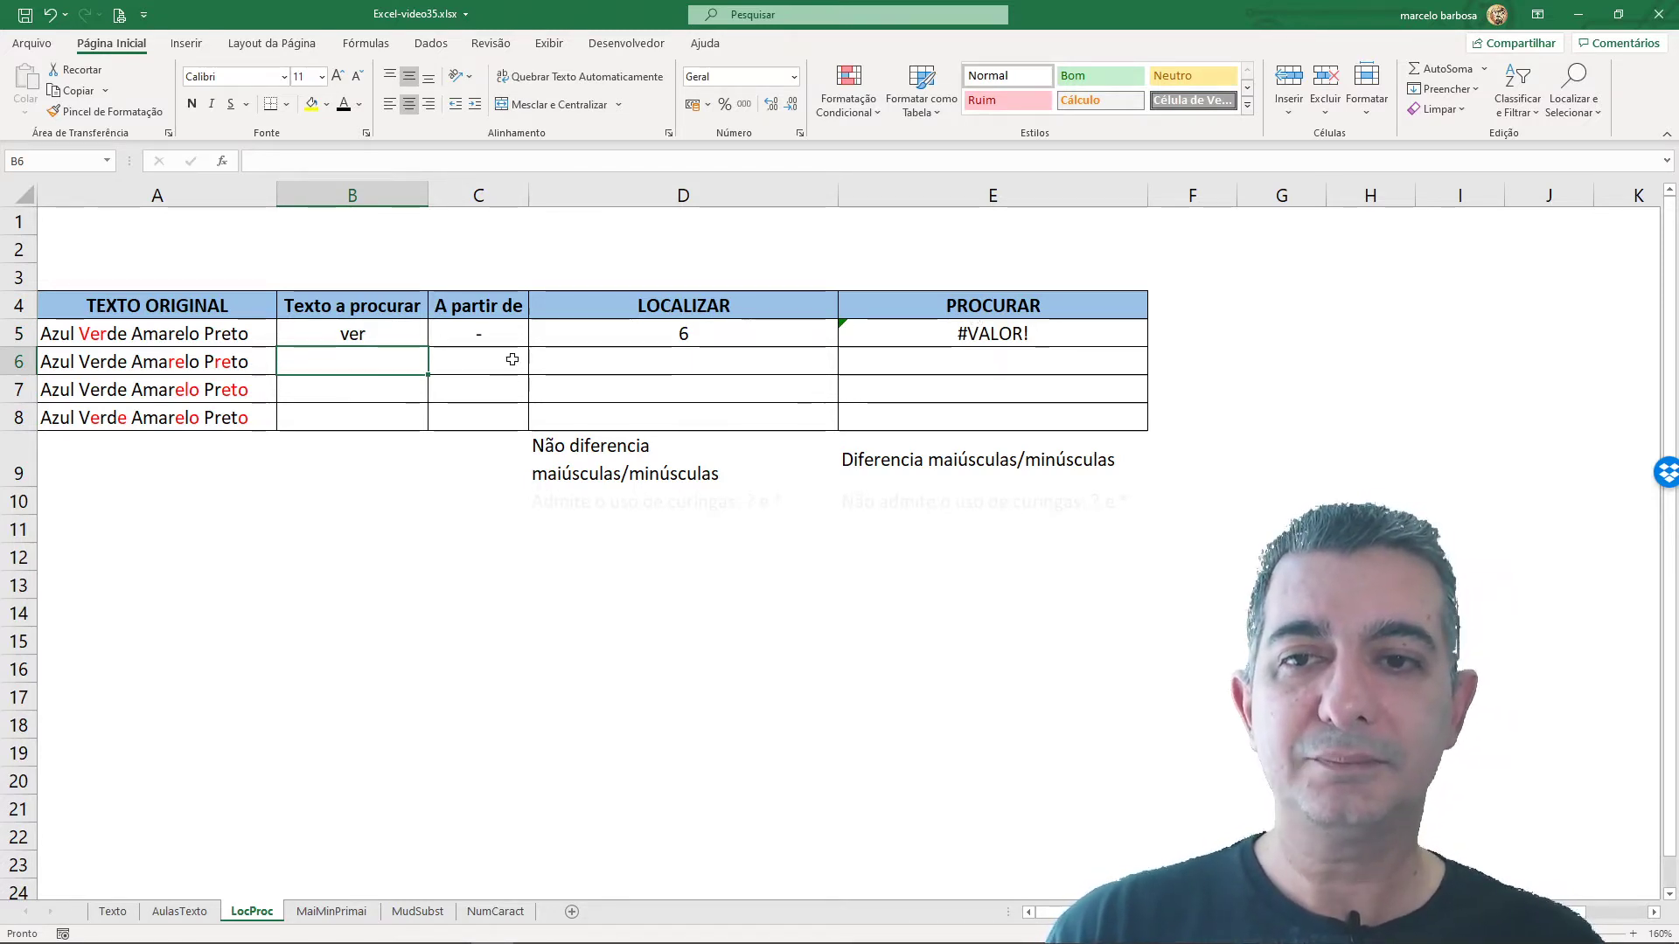
# - Fill in row 6 with "re" as the search text in B6 and 1 as the starting position in C6
pyautogui.click(472, 359)
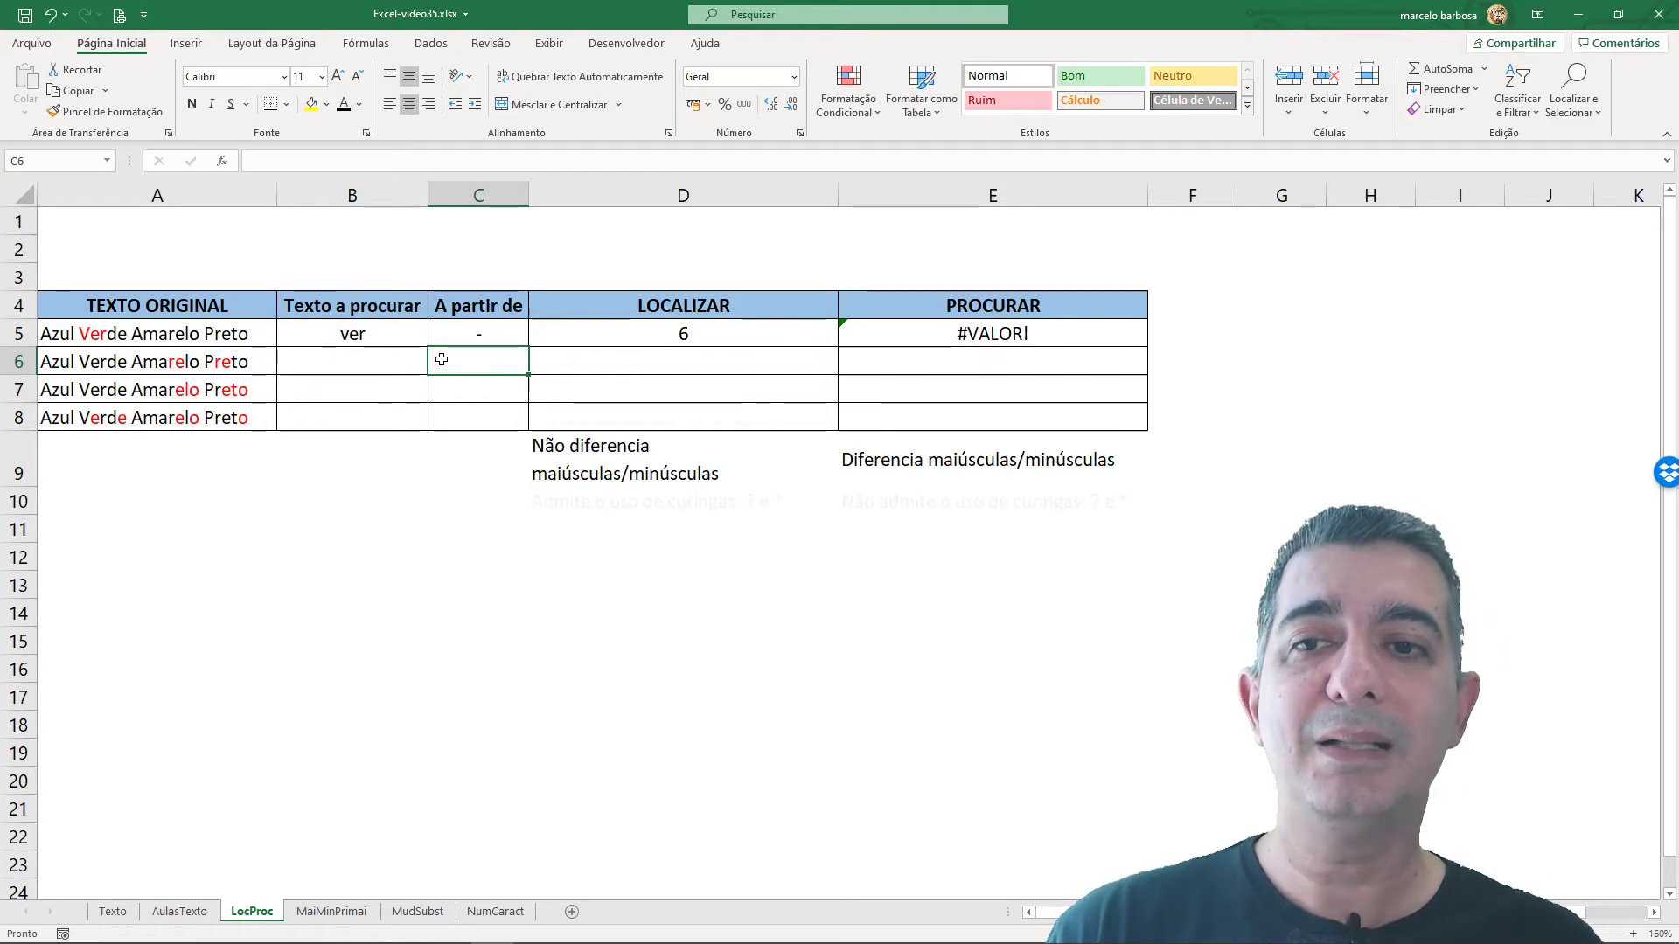
pyautogui.click(370, 361)
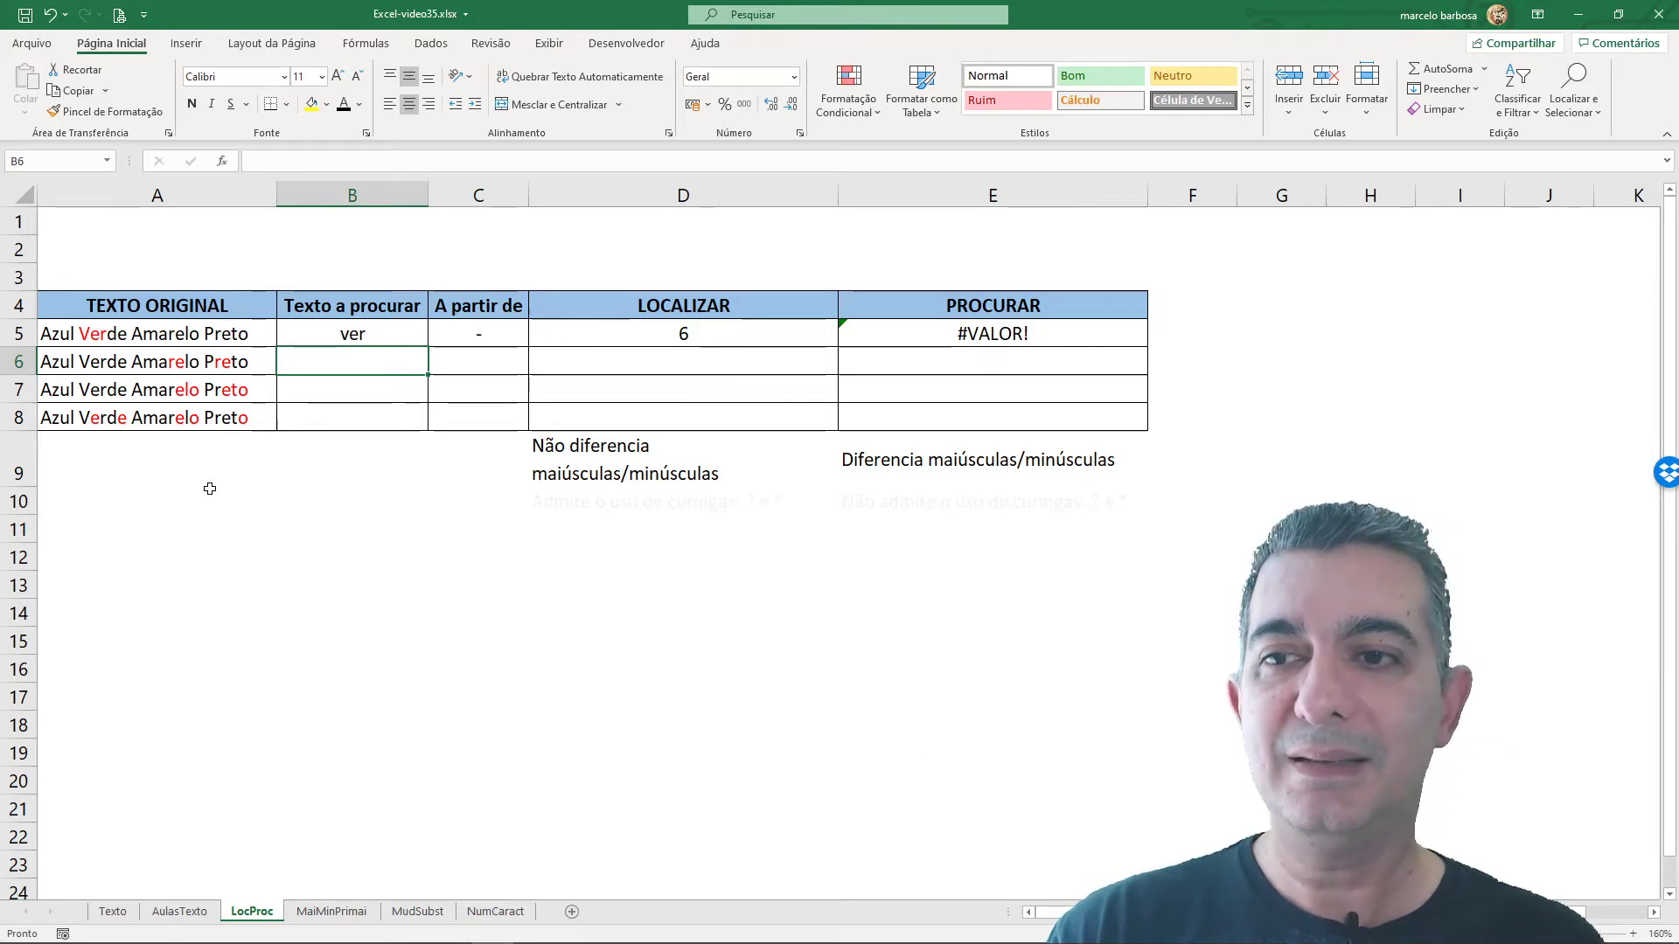
pyautogui.write('e')
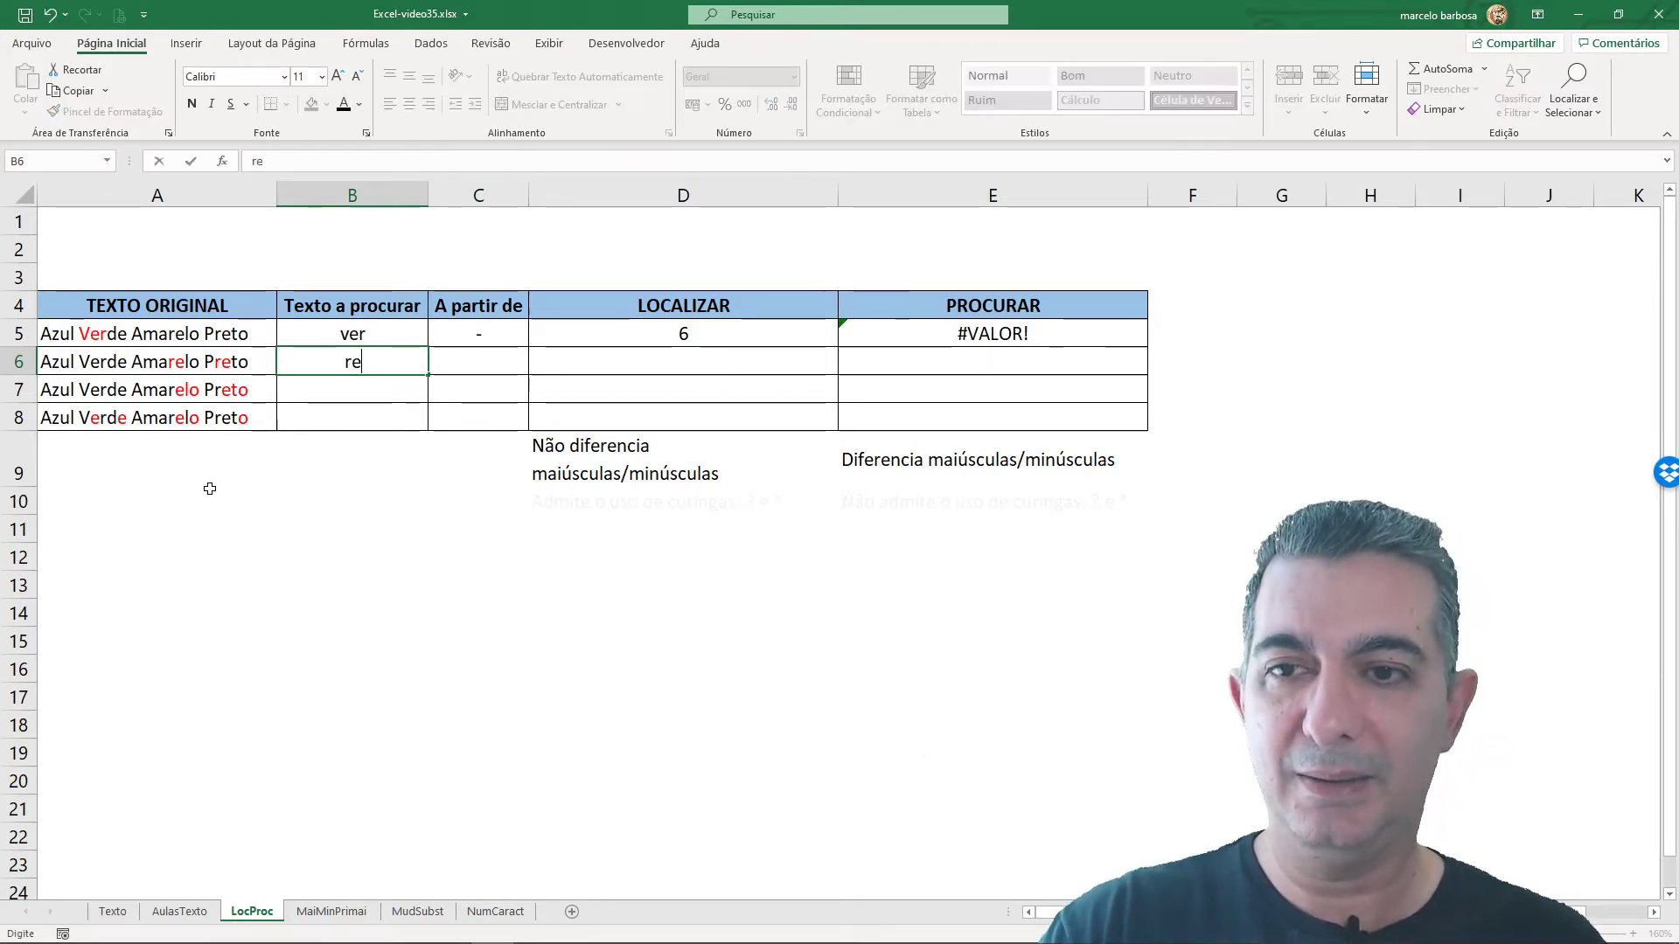
pyautogui.press('Return')
pyautogui.press('Up')
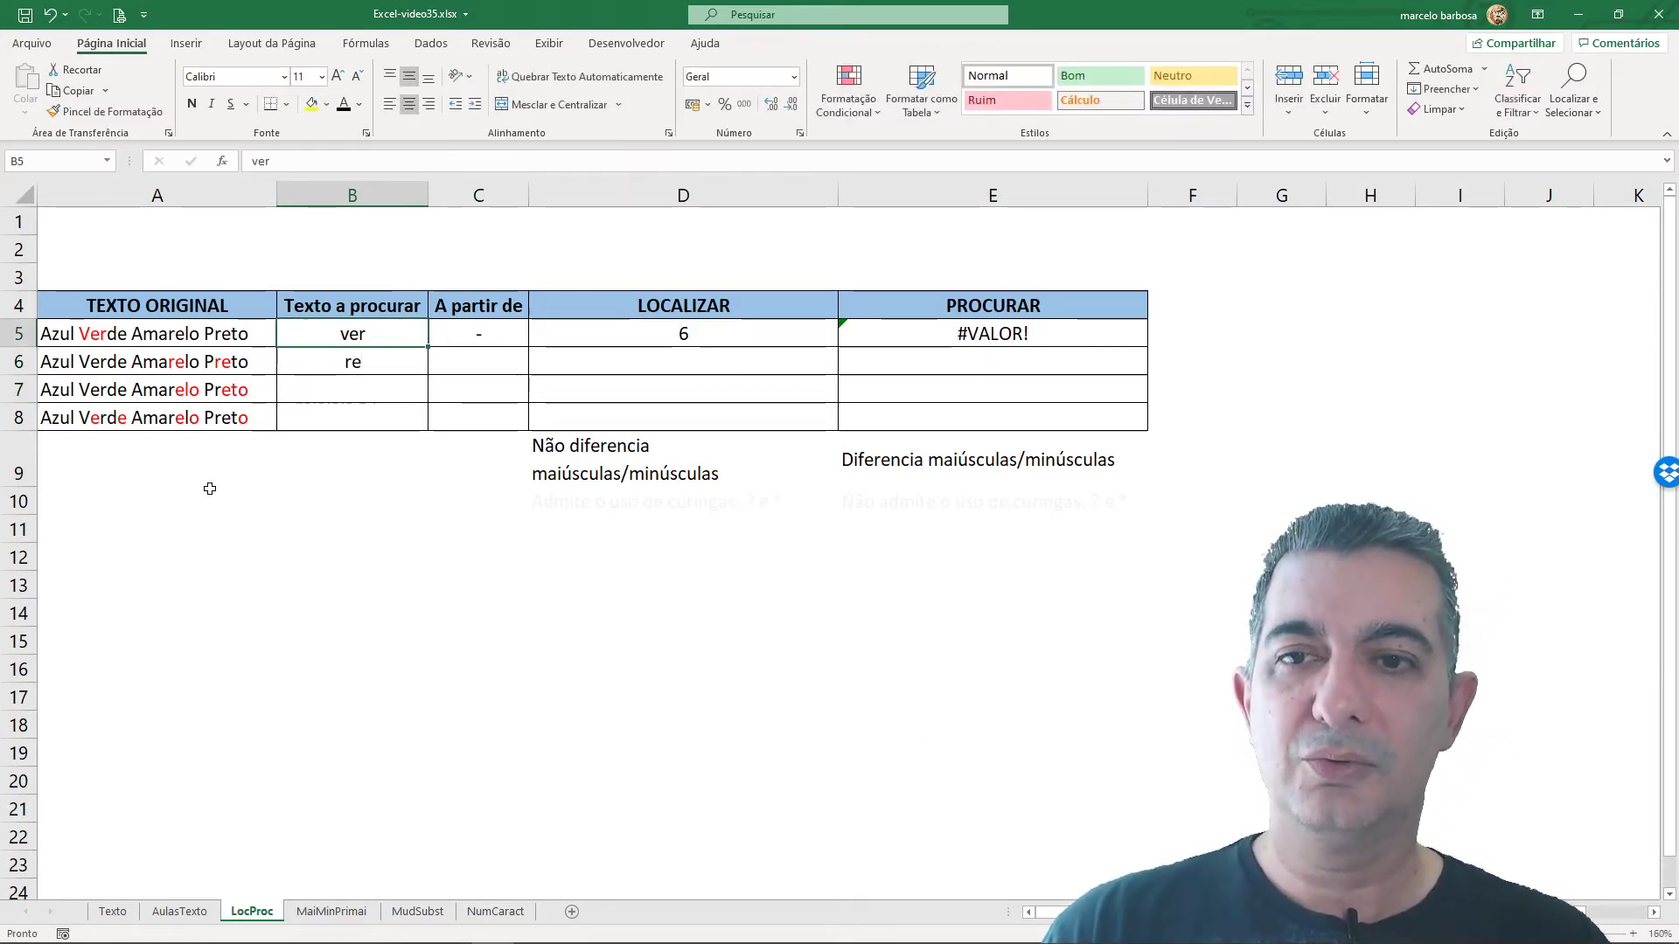
pyautogui.press('Right')
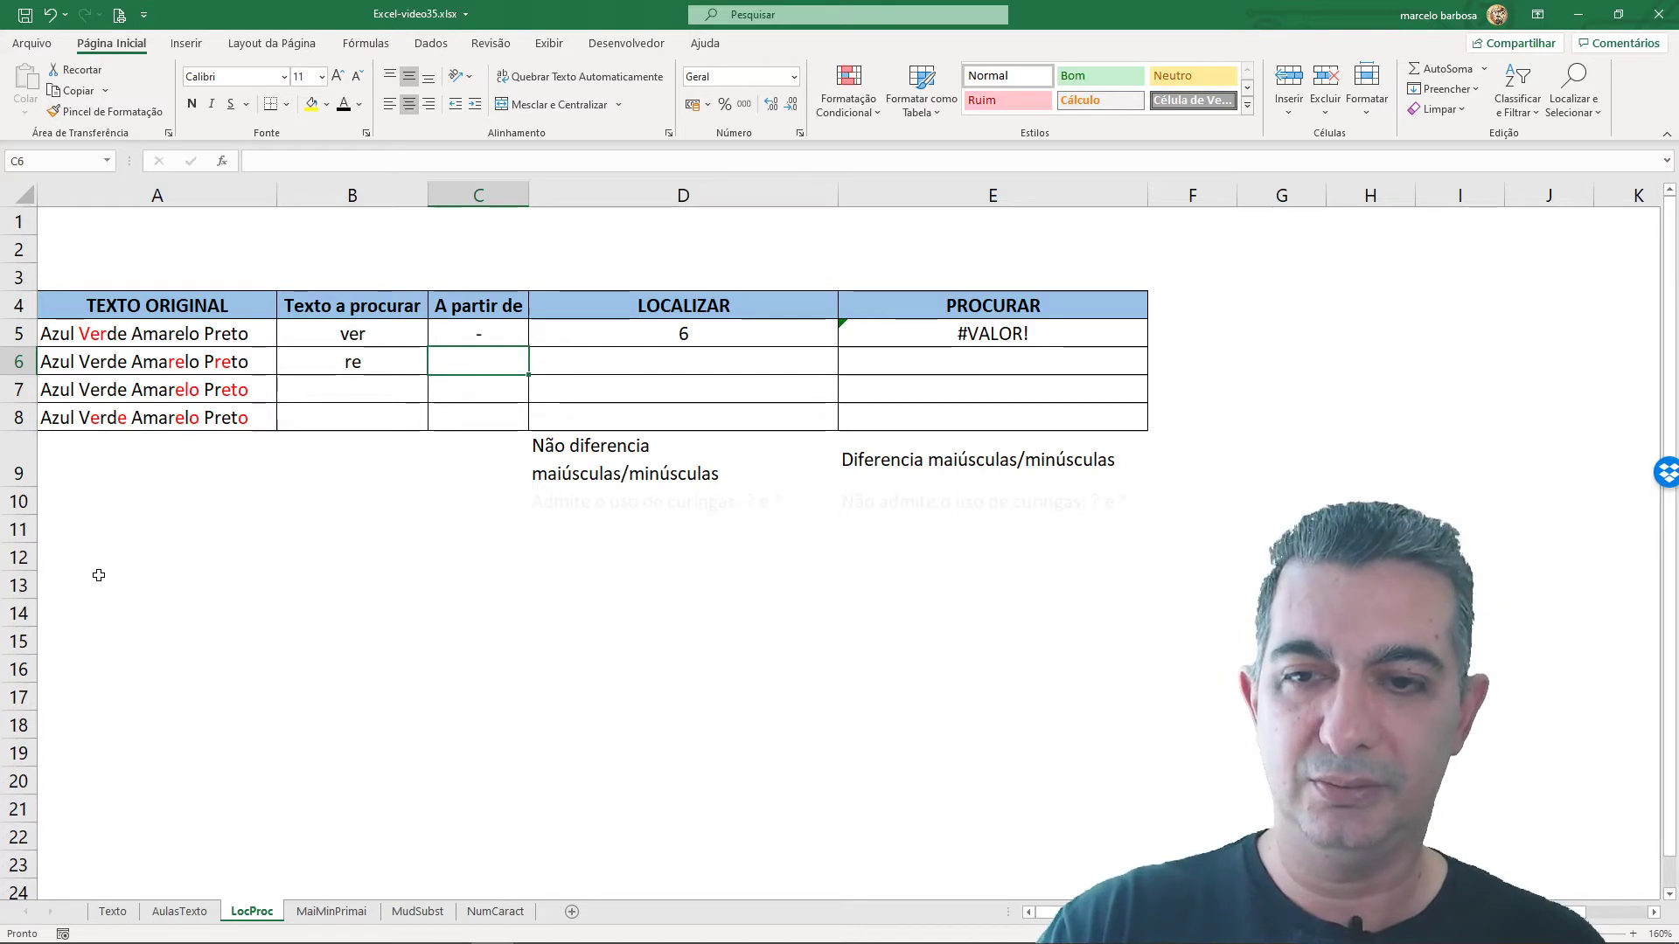
pyautogui.write('1')
pyautogui.press('Tab')
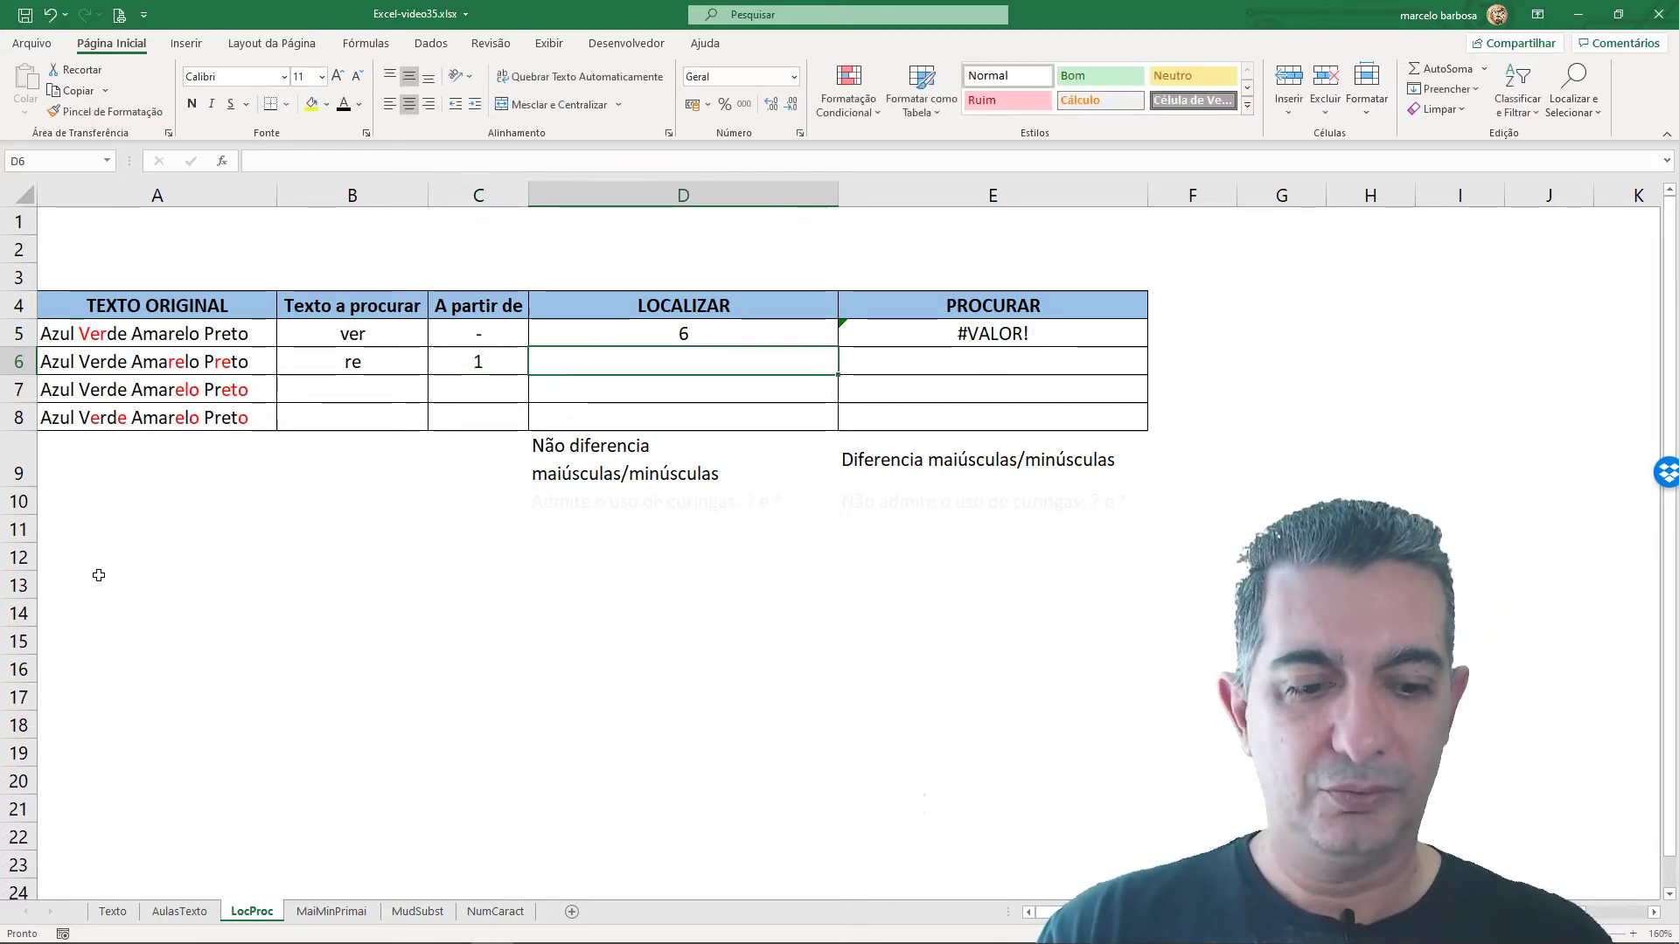
# - Enter =LOCALIZAR(B6;A6;C6) in cell D6 to search the original text from the given starting position
pyautogui.write('=localiz')
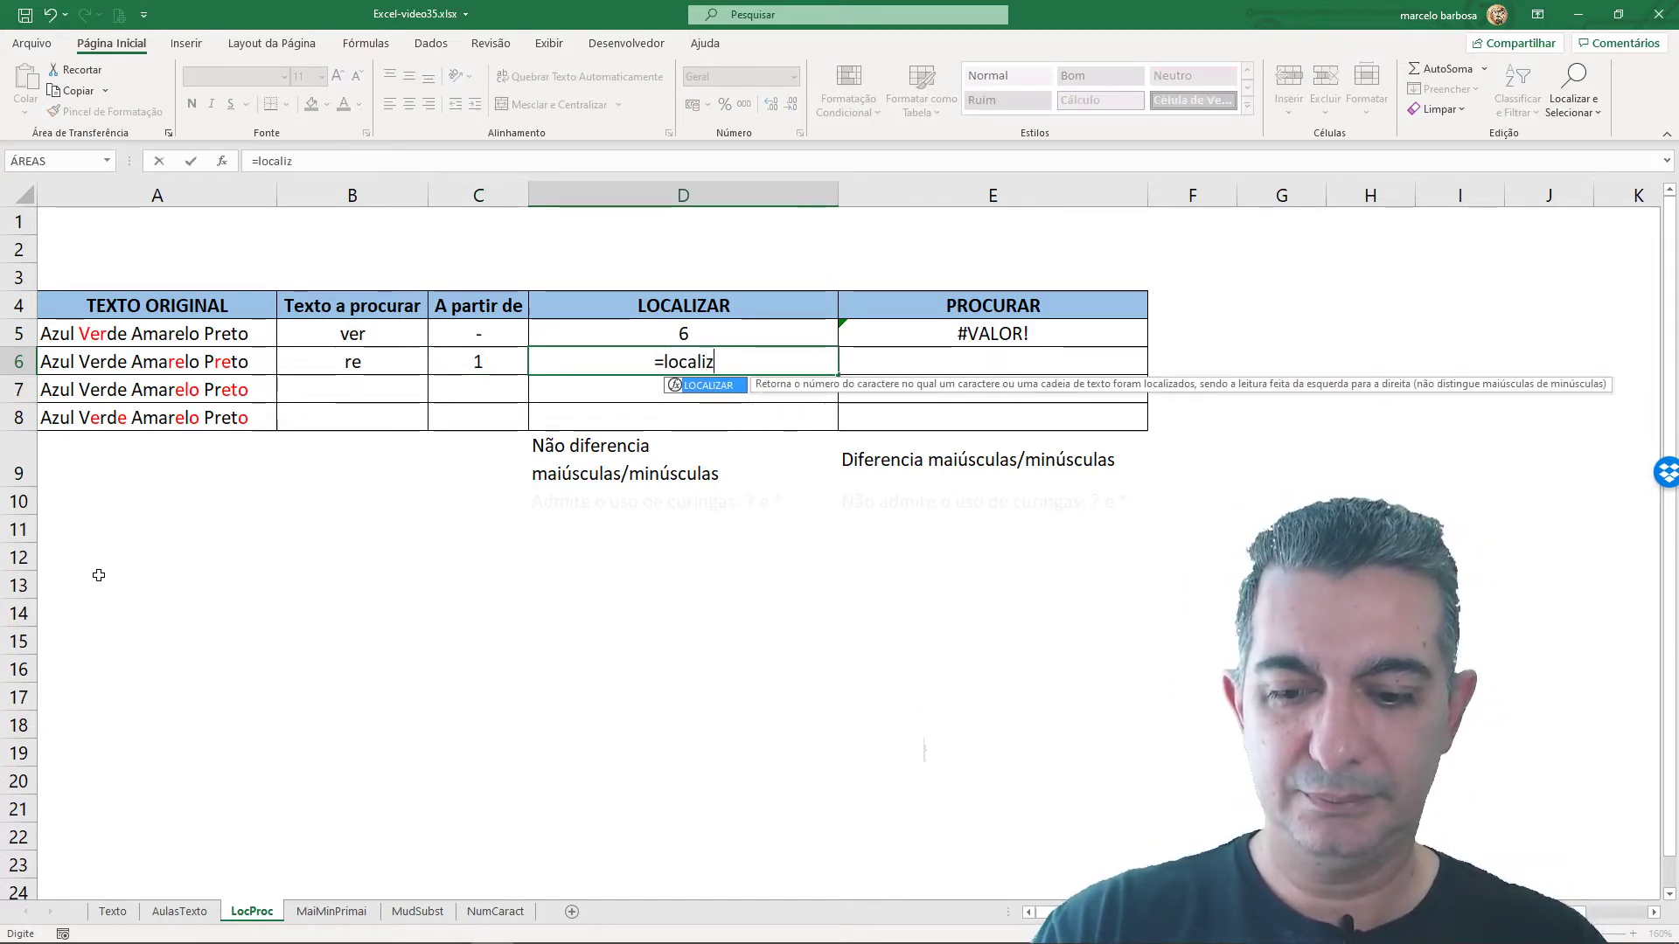
pyautogui.write('ar(')
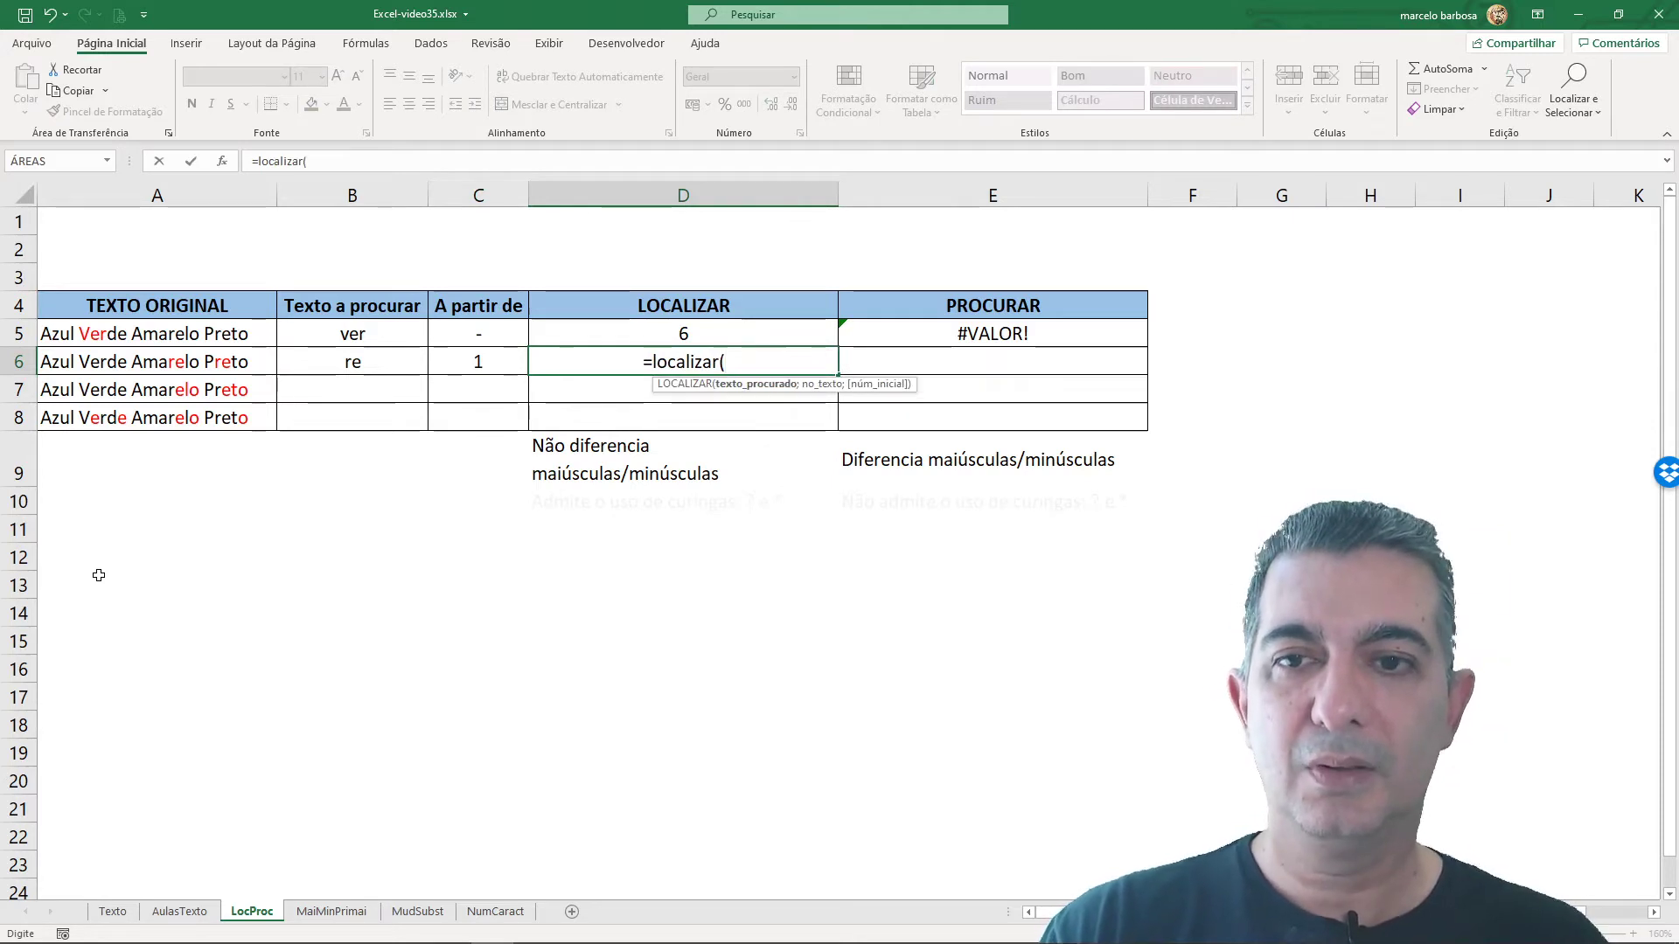
pyautogui.click(335, 359)
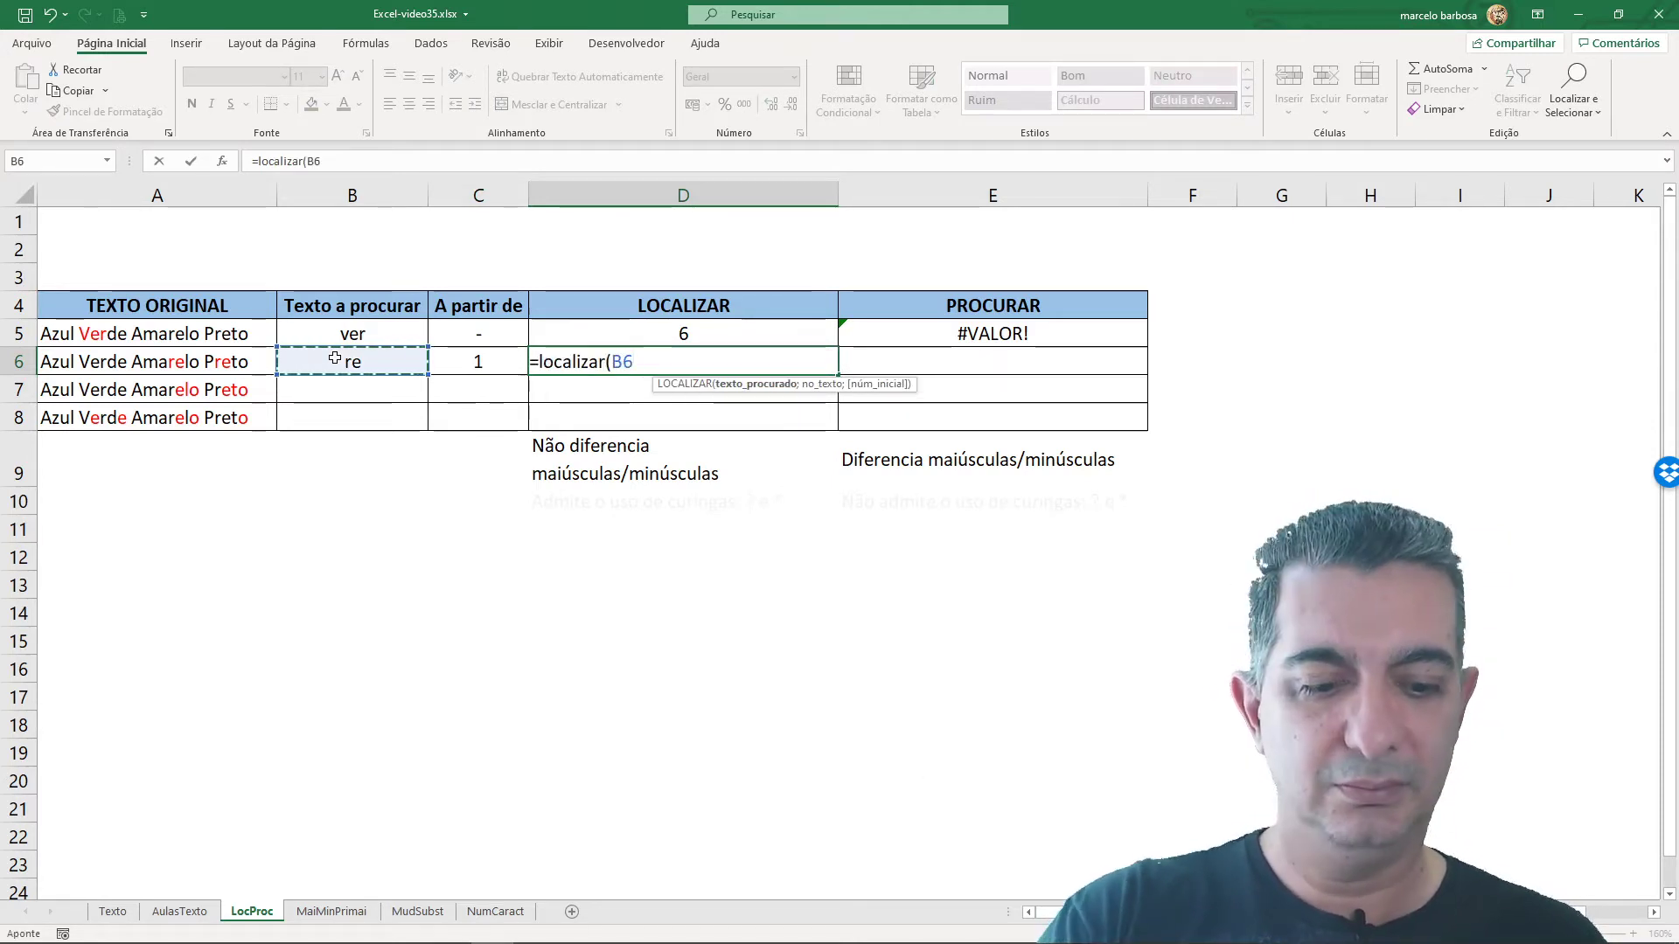
pyautogui.write(';')
pyautogui.click(178, 358)
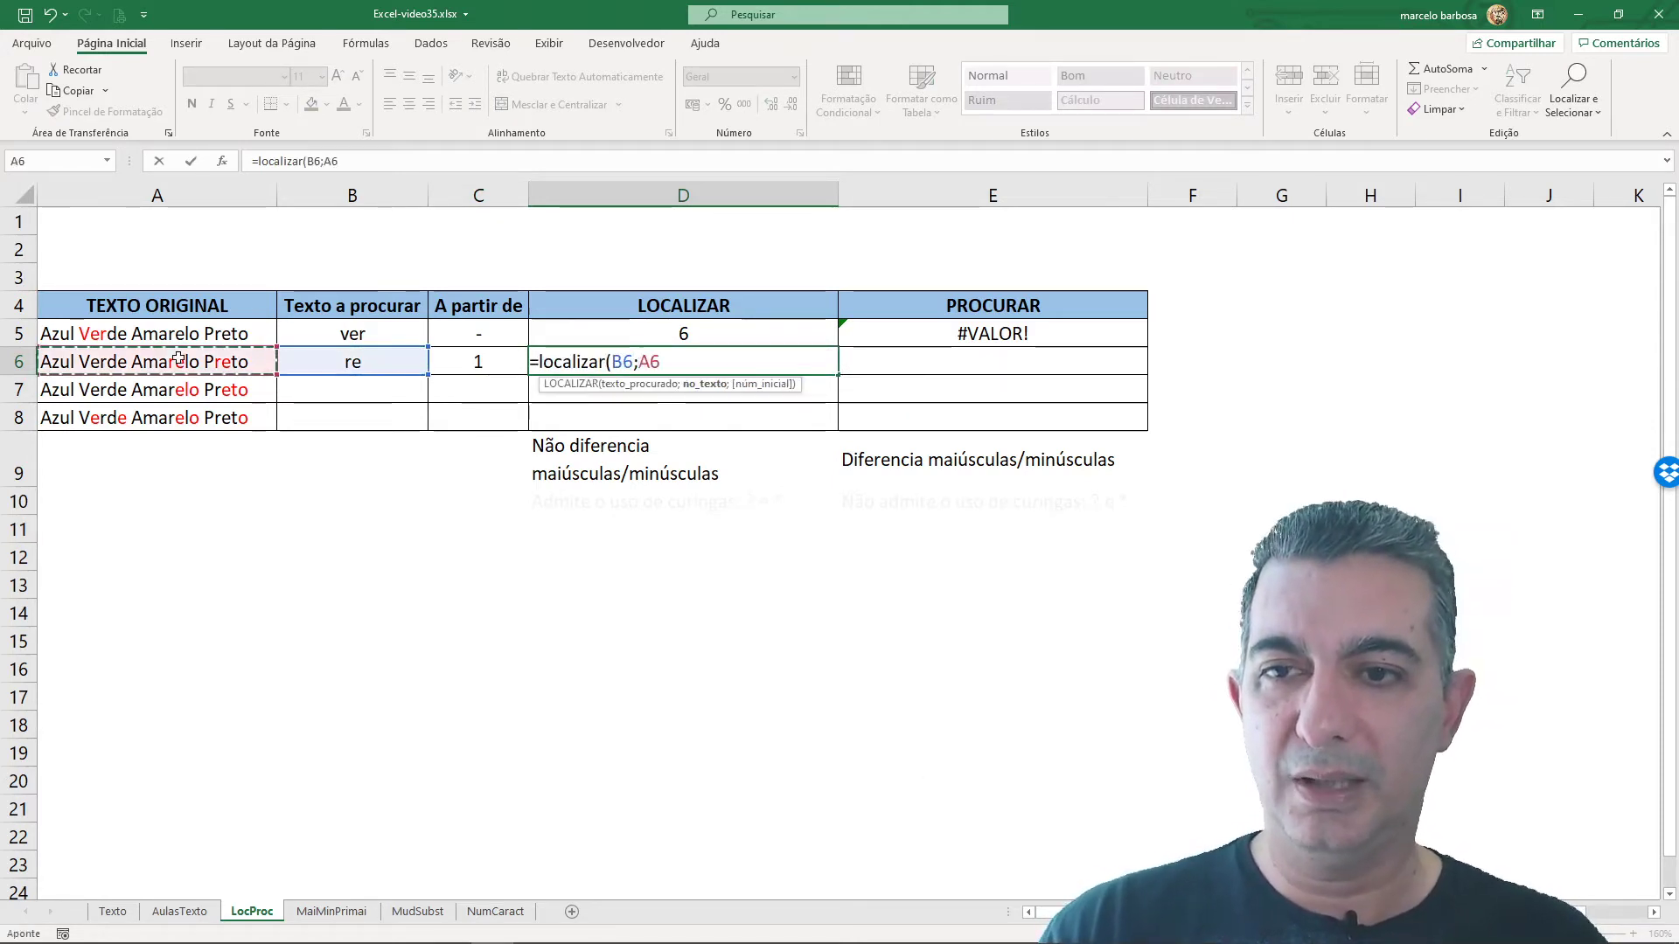
pyautogui.write(';')
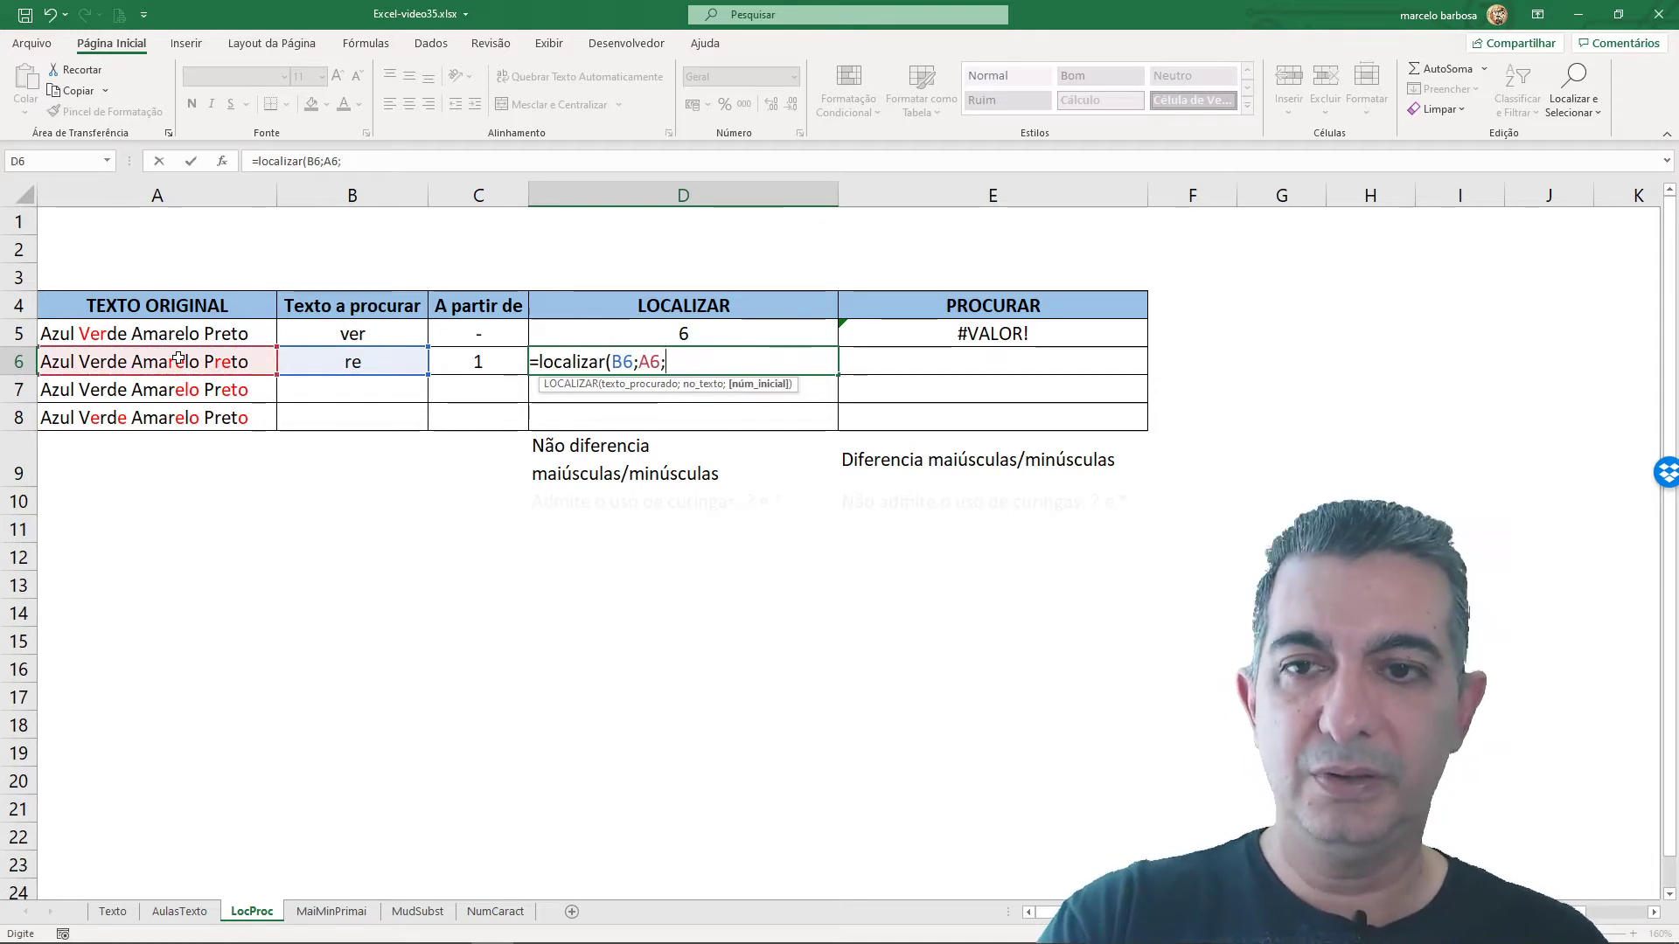
pyautogui.click(470, 361)
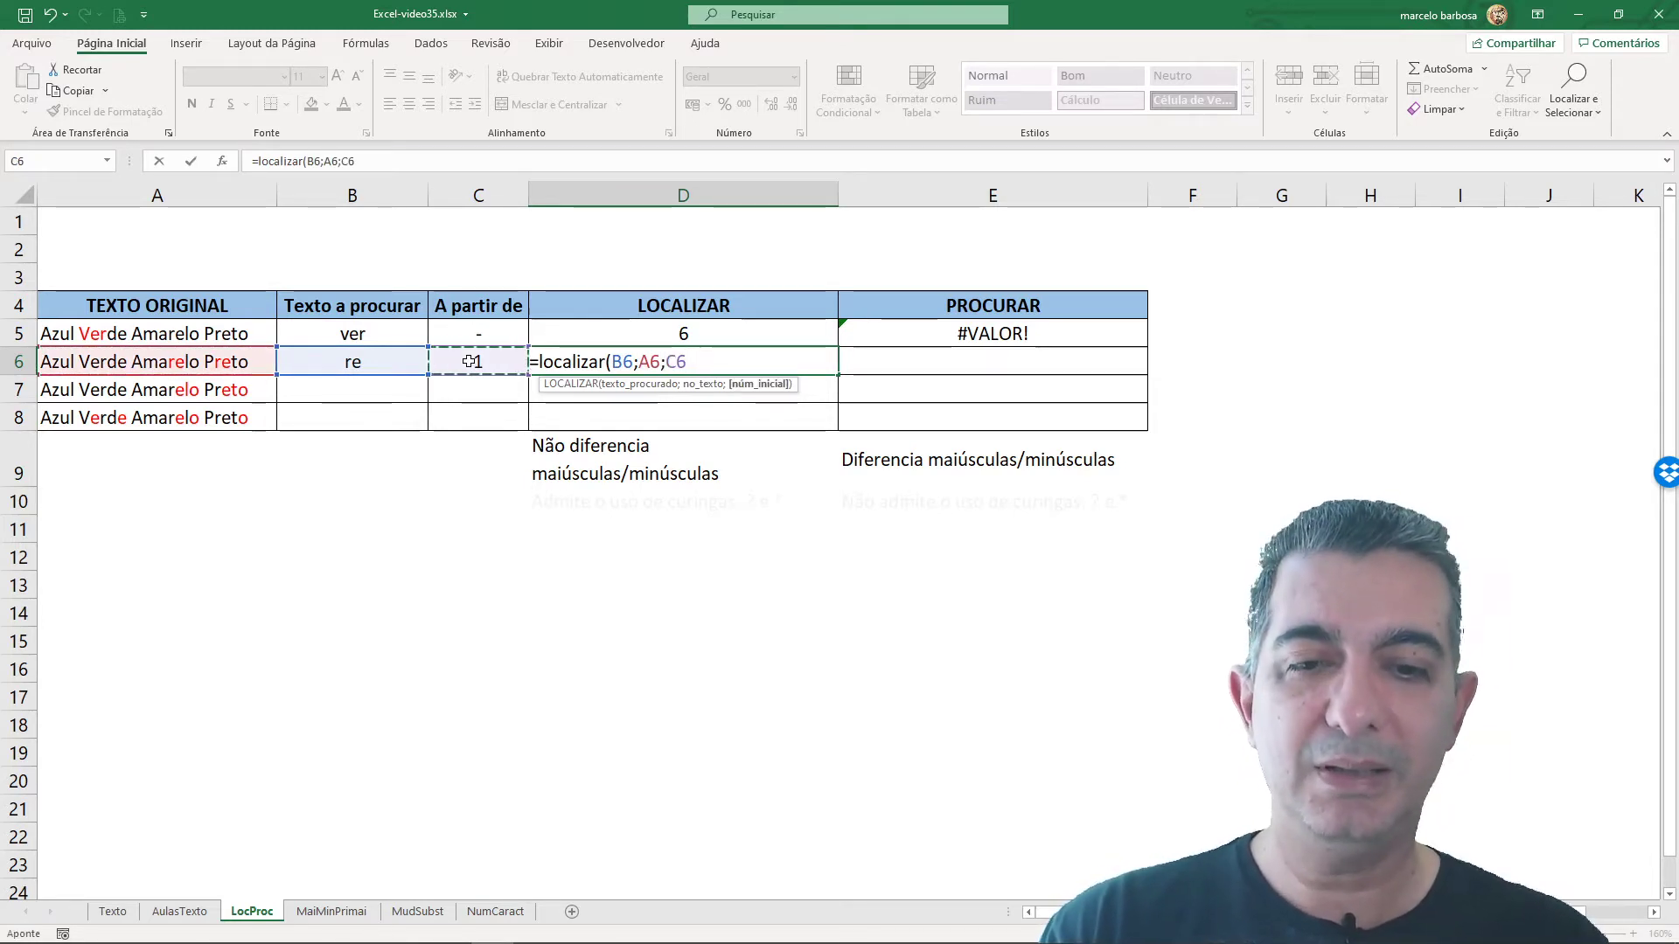
pyautogui.press('Return')
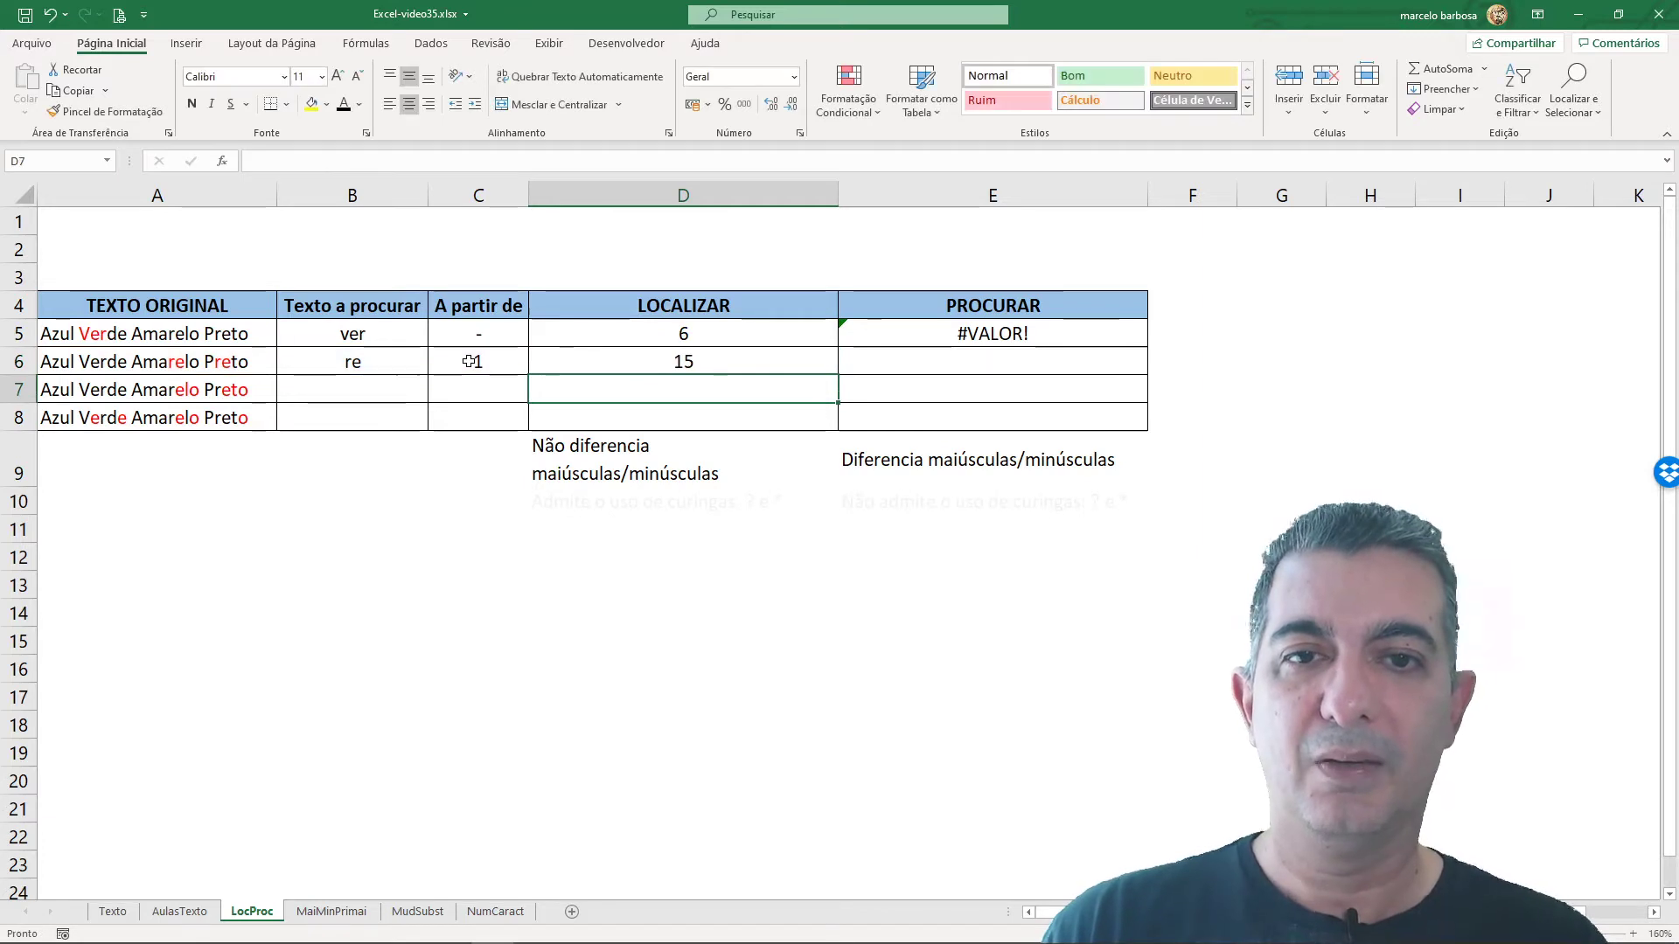
# - Enter =PROCURAR(B6;A6;C6) in cell E6 to run the case-sensitive search with the same starting position
pyautogui.press('Up')
pyautogui.press('Right')
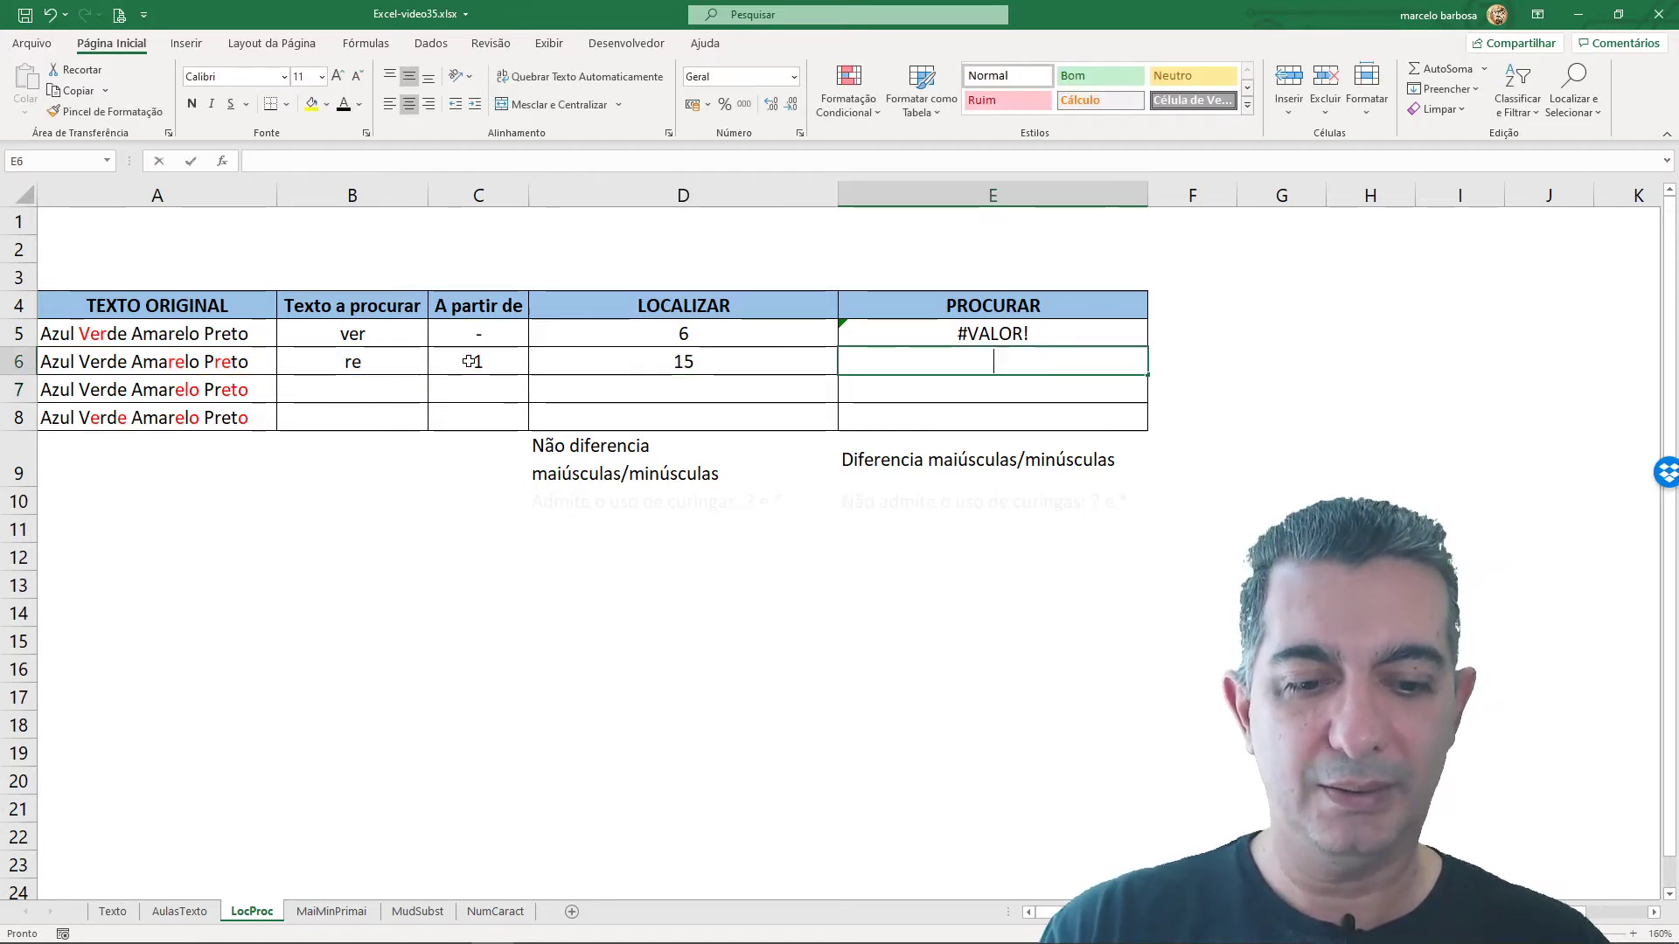
pyautogui.write('=procurar(')
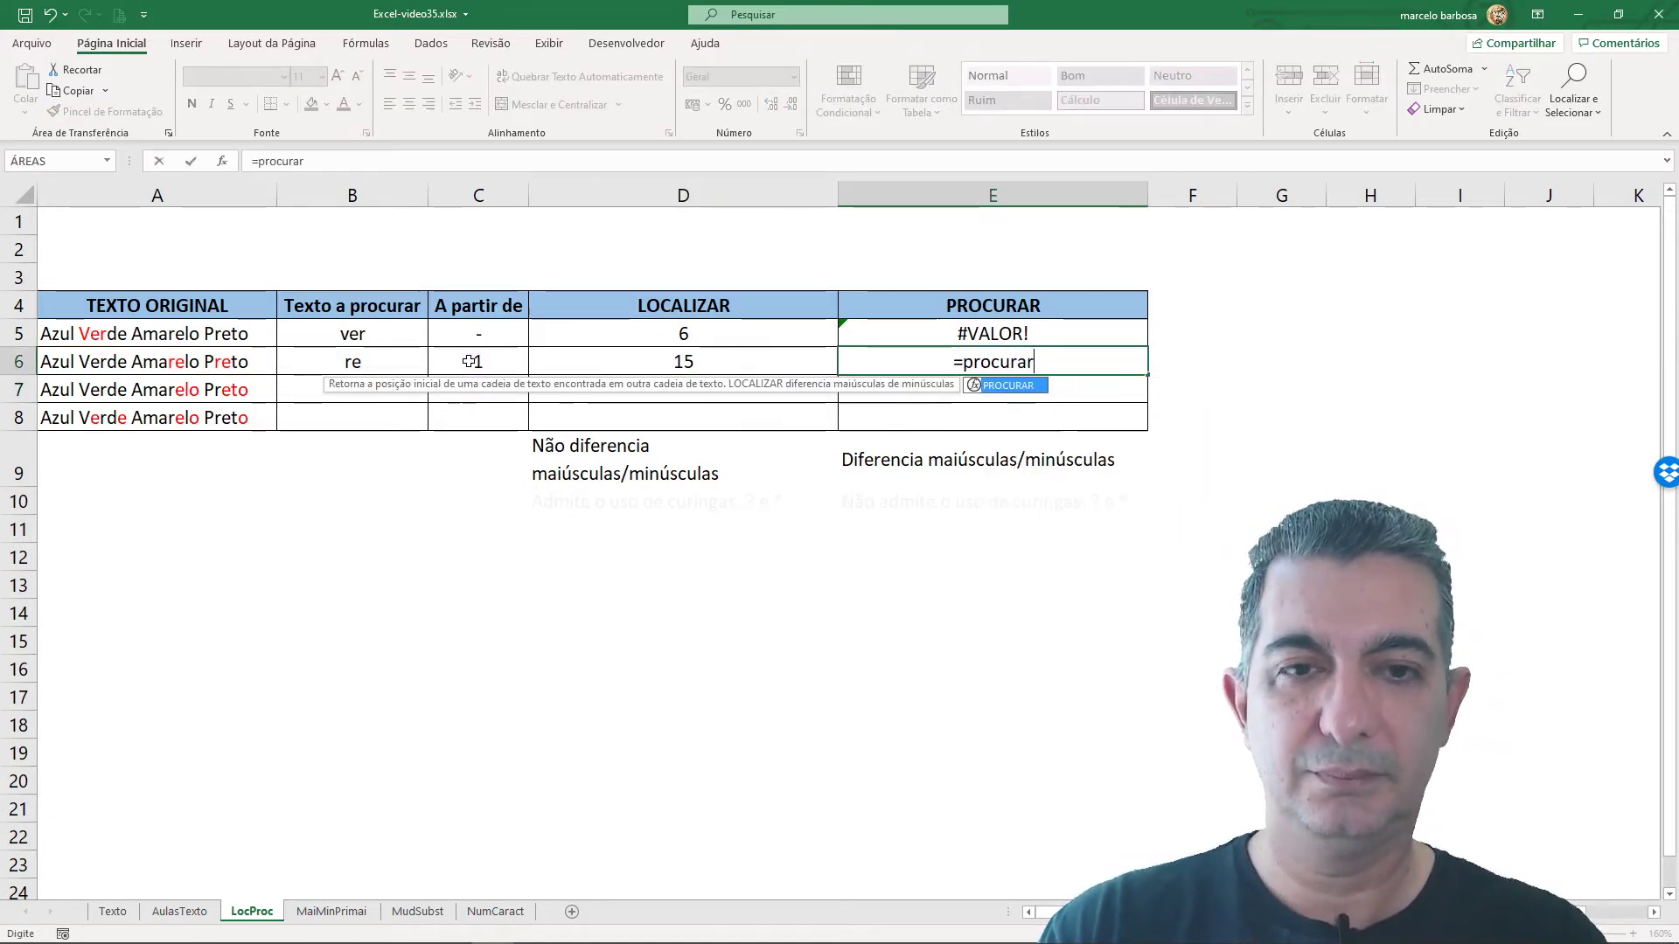
pyautogui.click(314, 366)
pyautogui.write(';')
pyautogui.click(217, 362)
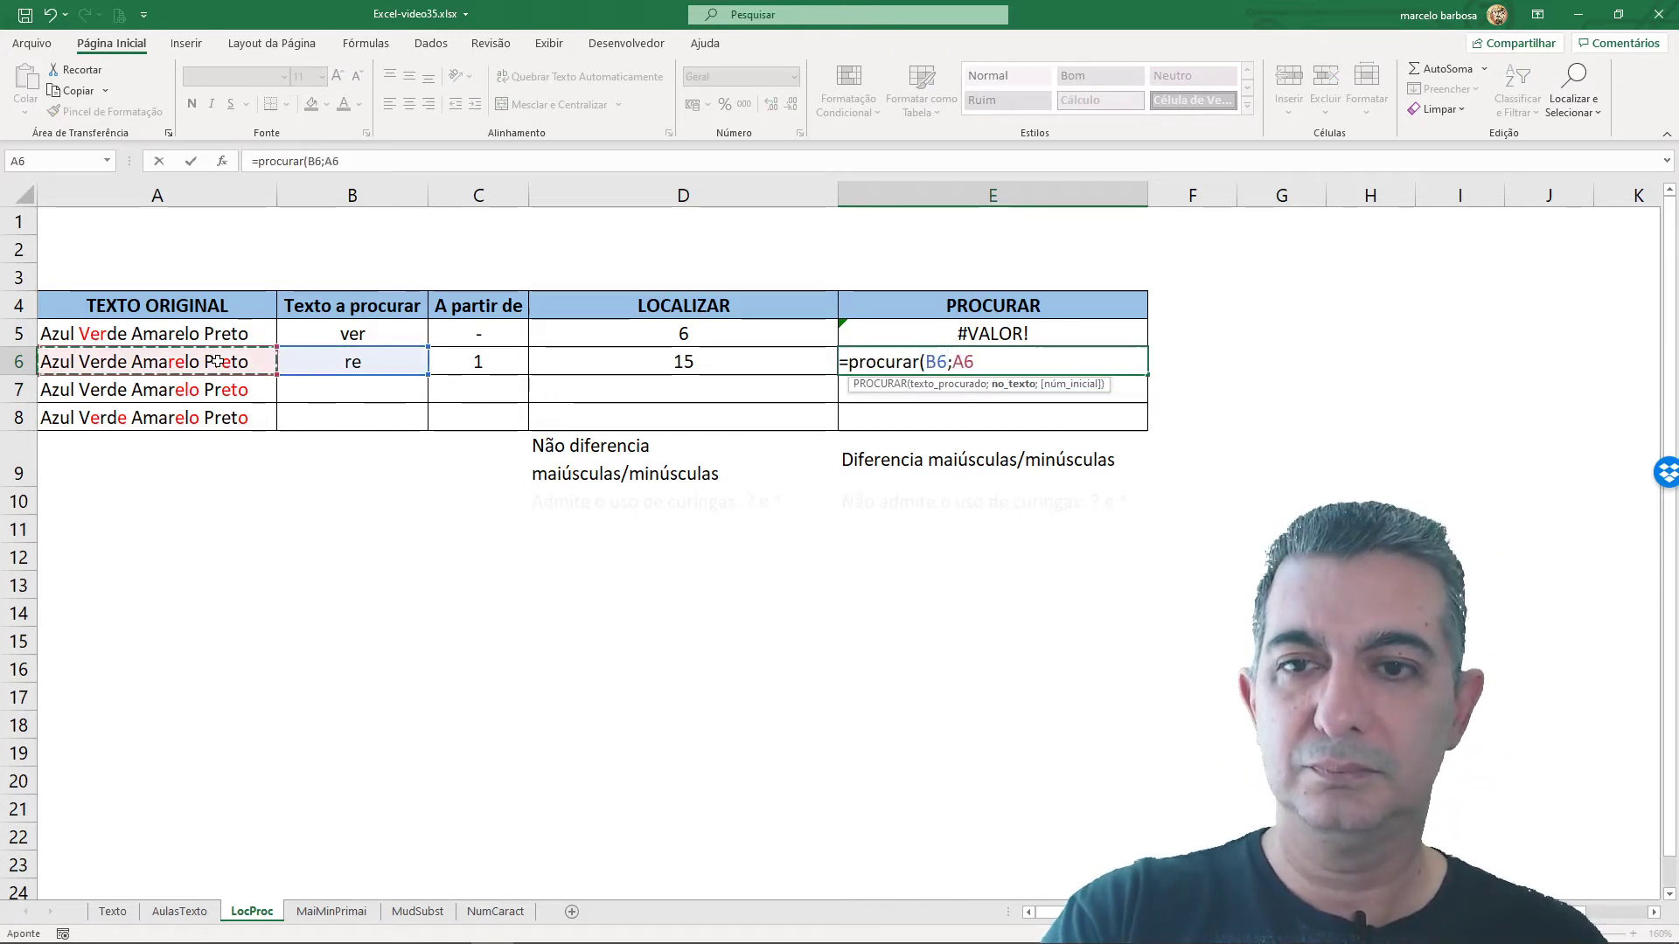
pyautogui.write(';')
pyautogui.click(479, 367)
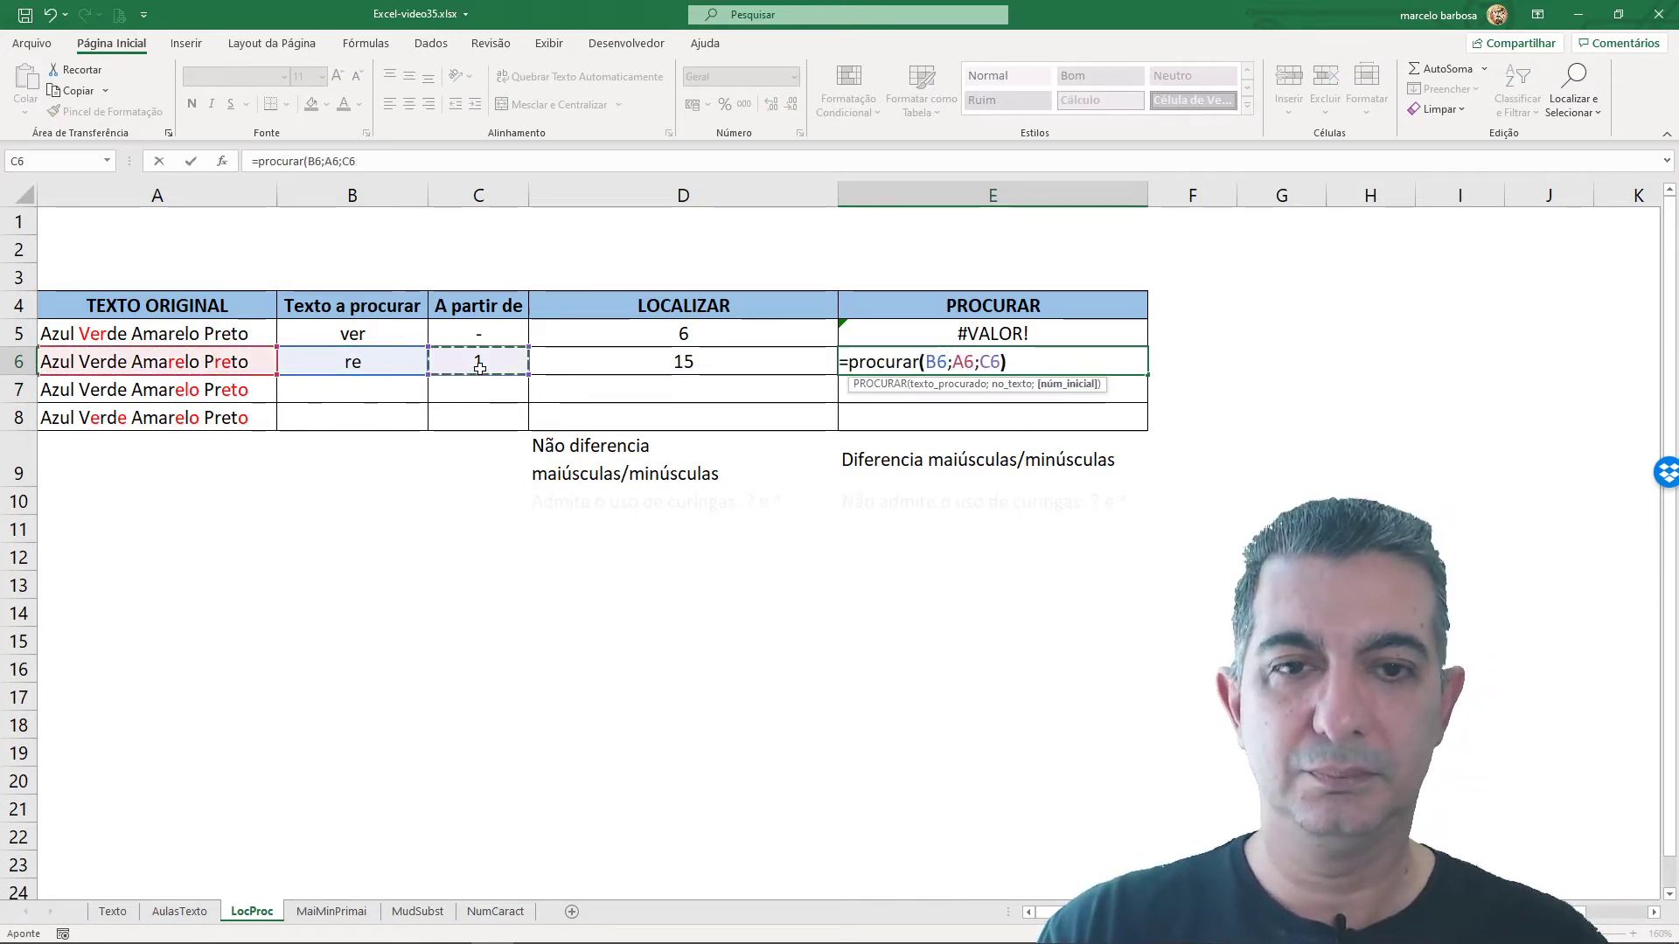
pyautogui.write(')')
pyautogui.press('Return')
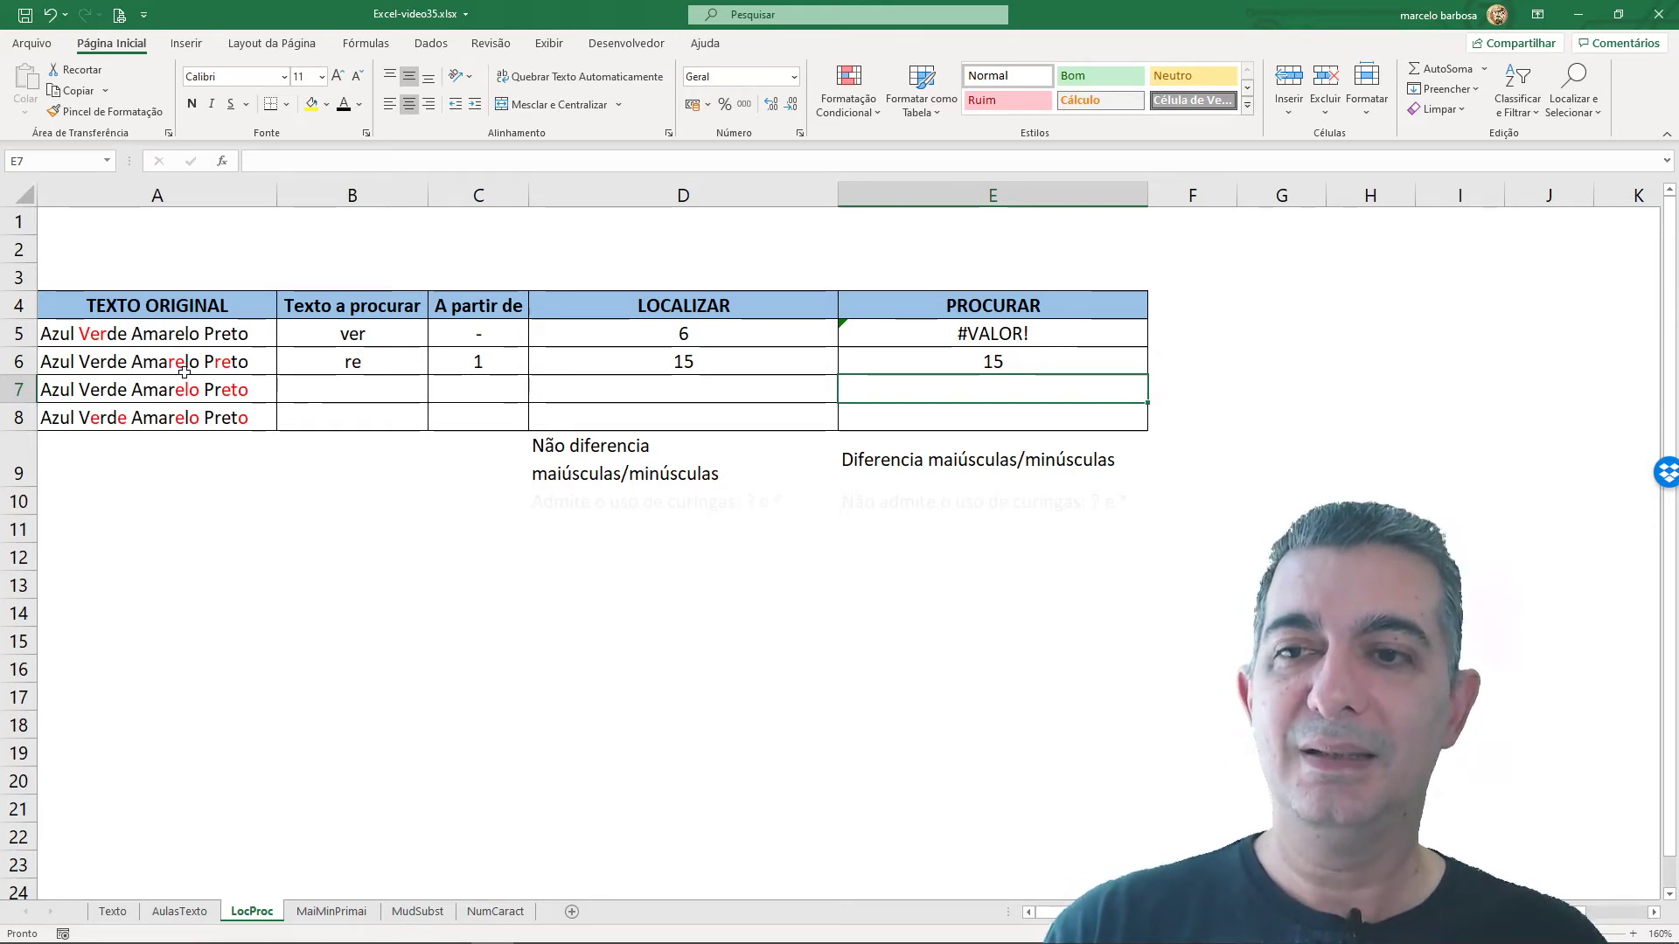
# - Change the starting position in cell C6 to 16 so the search targets the second "re"
pyautogui.click(473, 363)
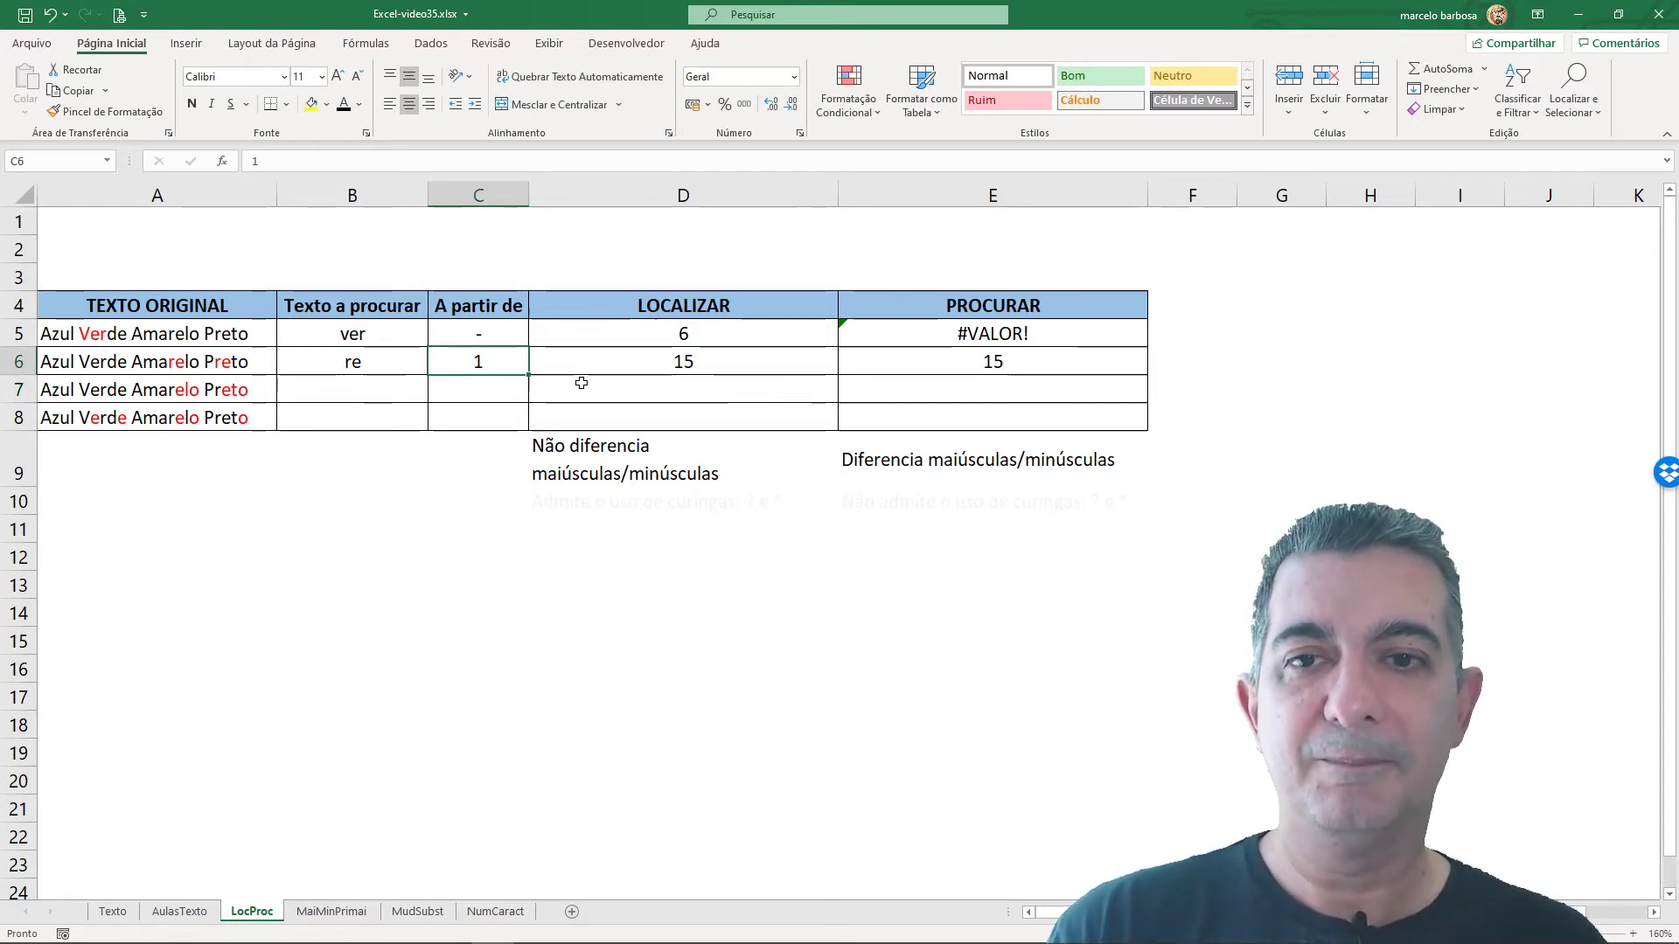
pyautogui.write('16')
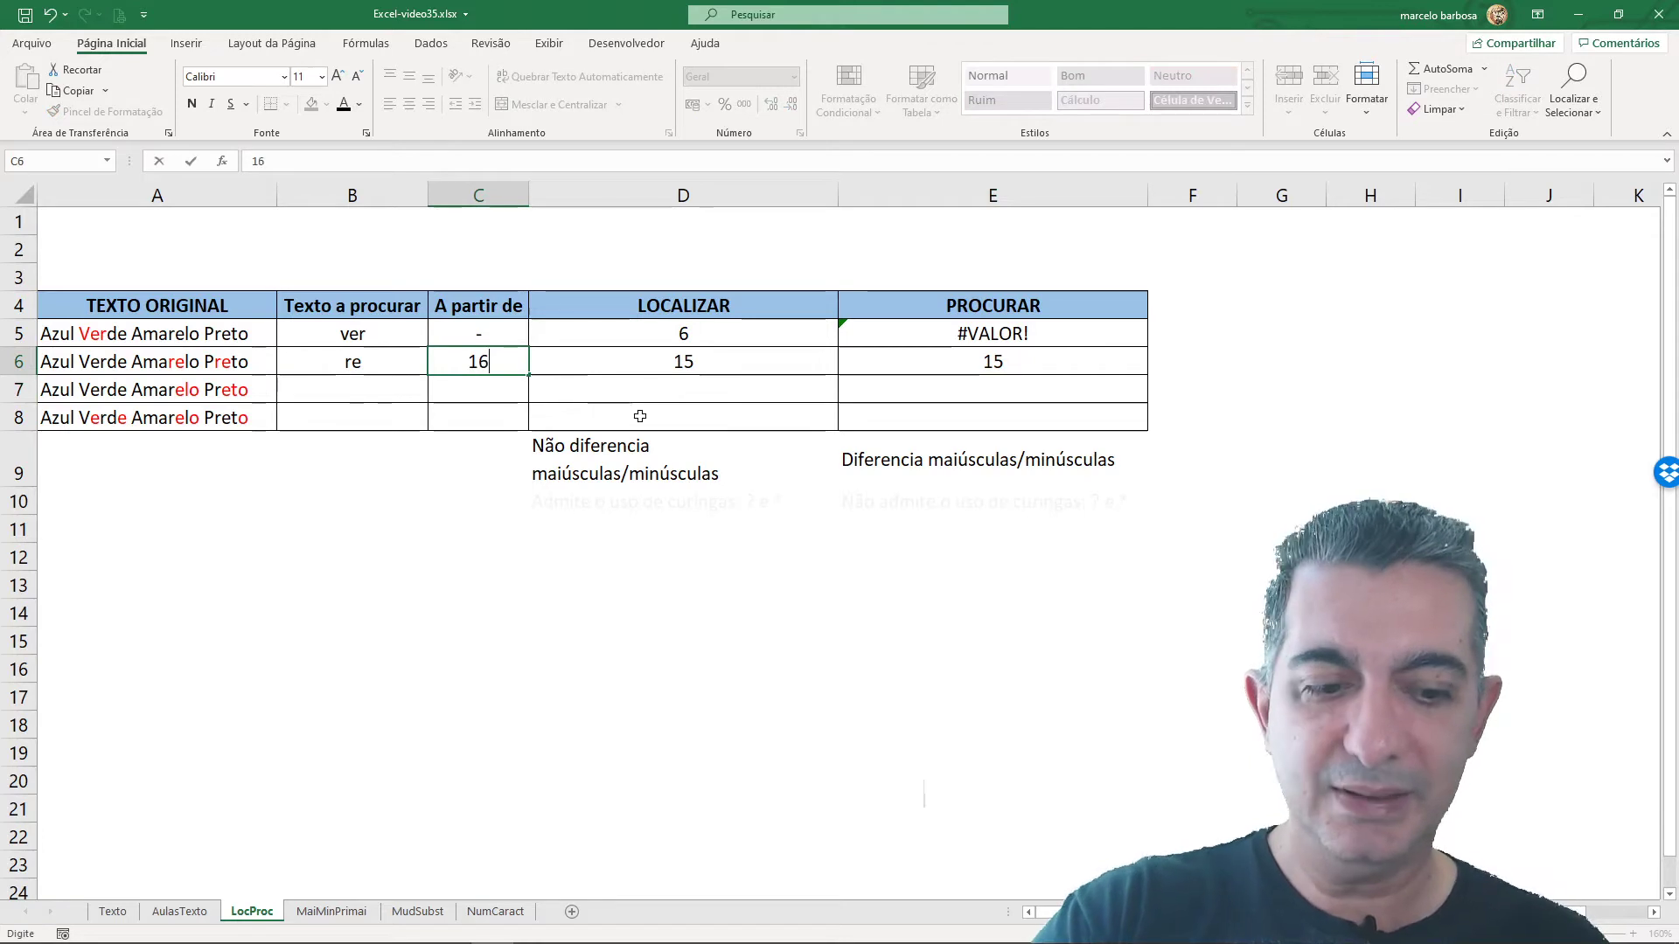
pyautogui.press('Return')
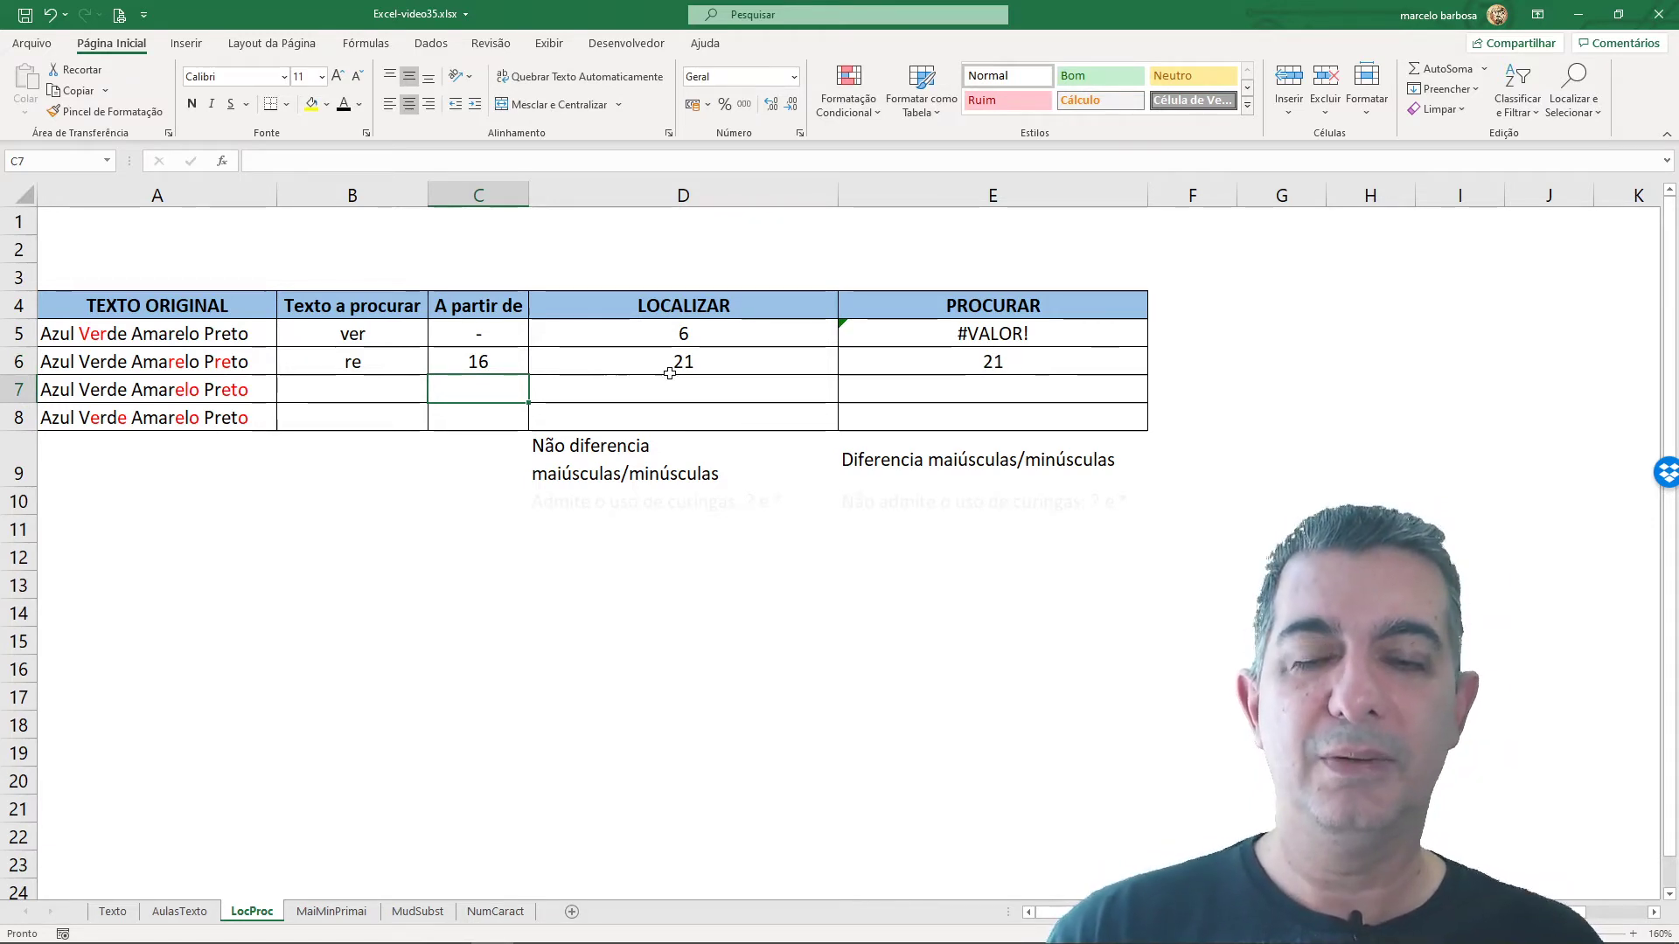
# - Fill in row 7 with the wildcard search text "e?o" in B7 and starting position 1 in C7
pyautogui.click(306, 388)
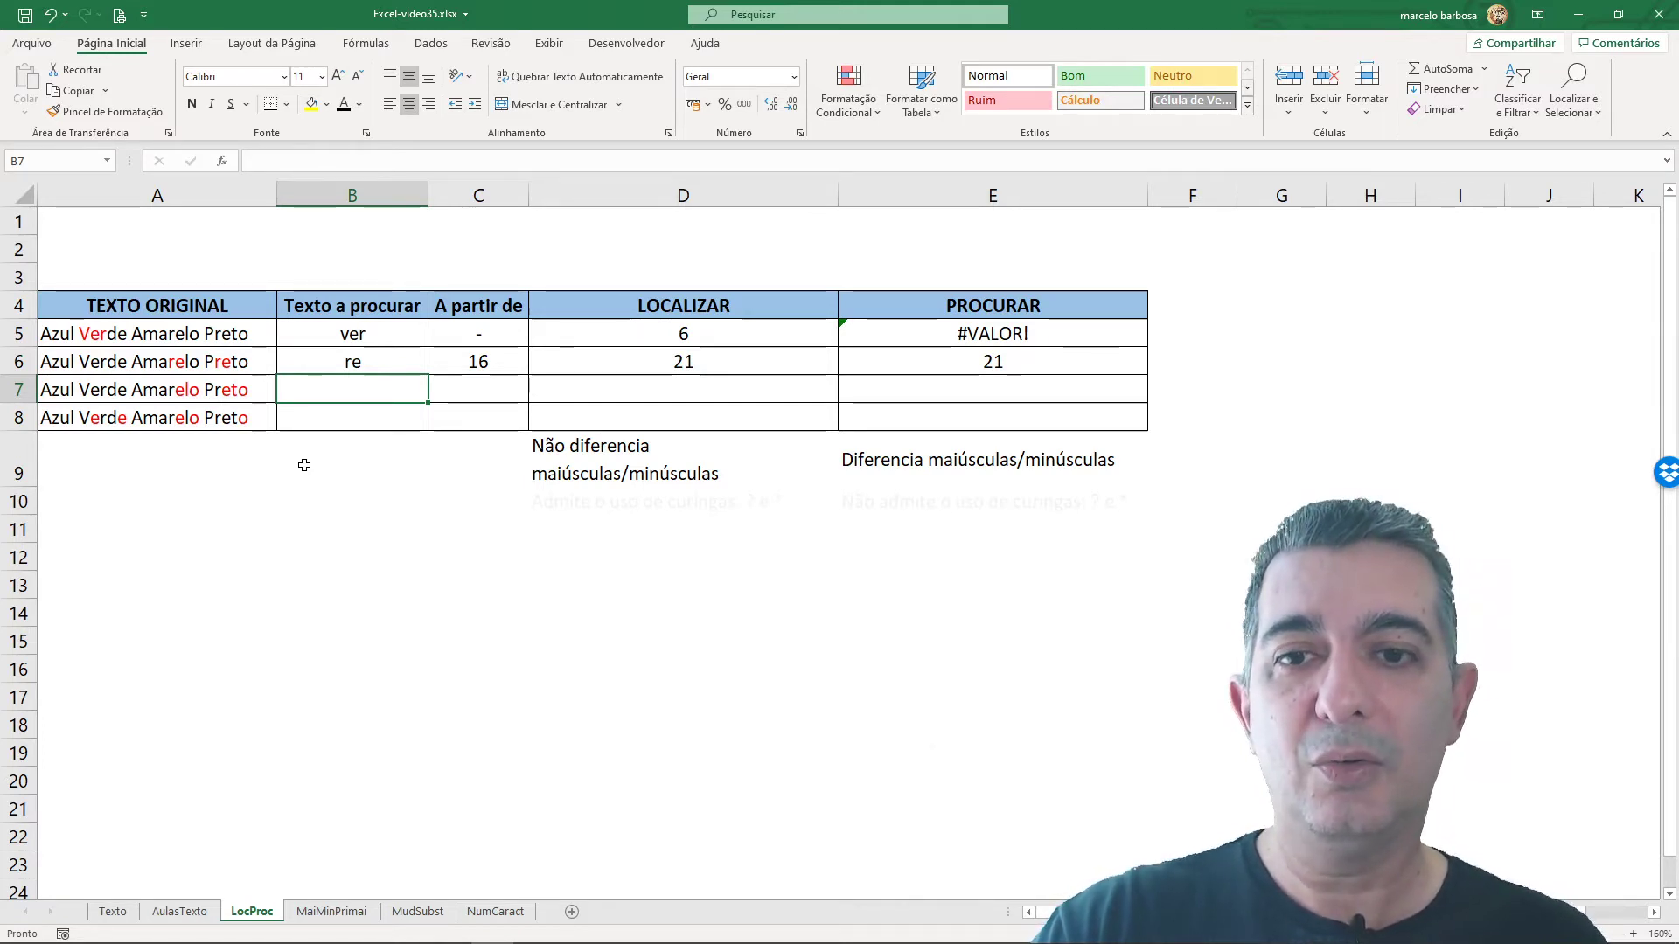
pyautogui.write('e')
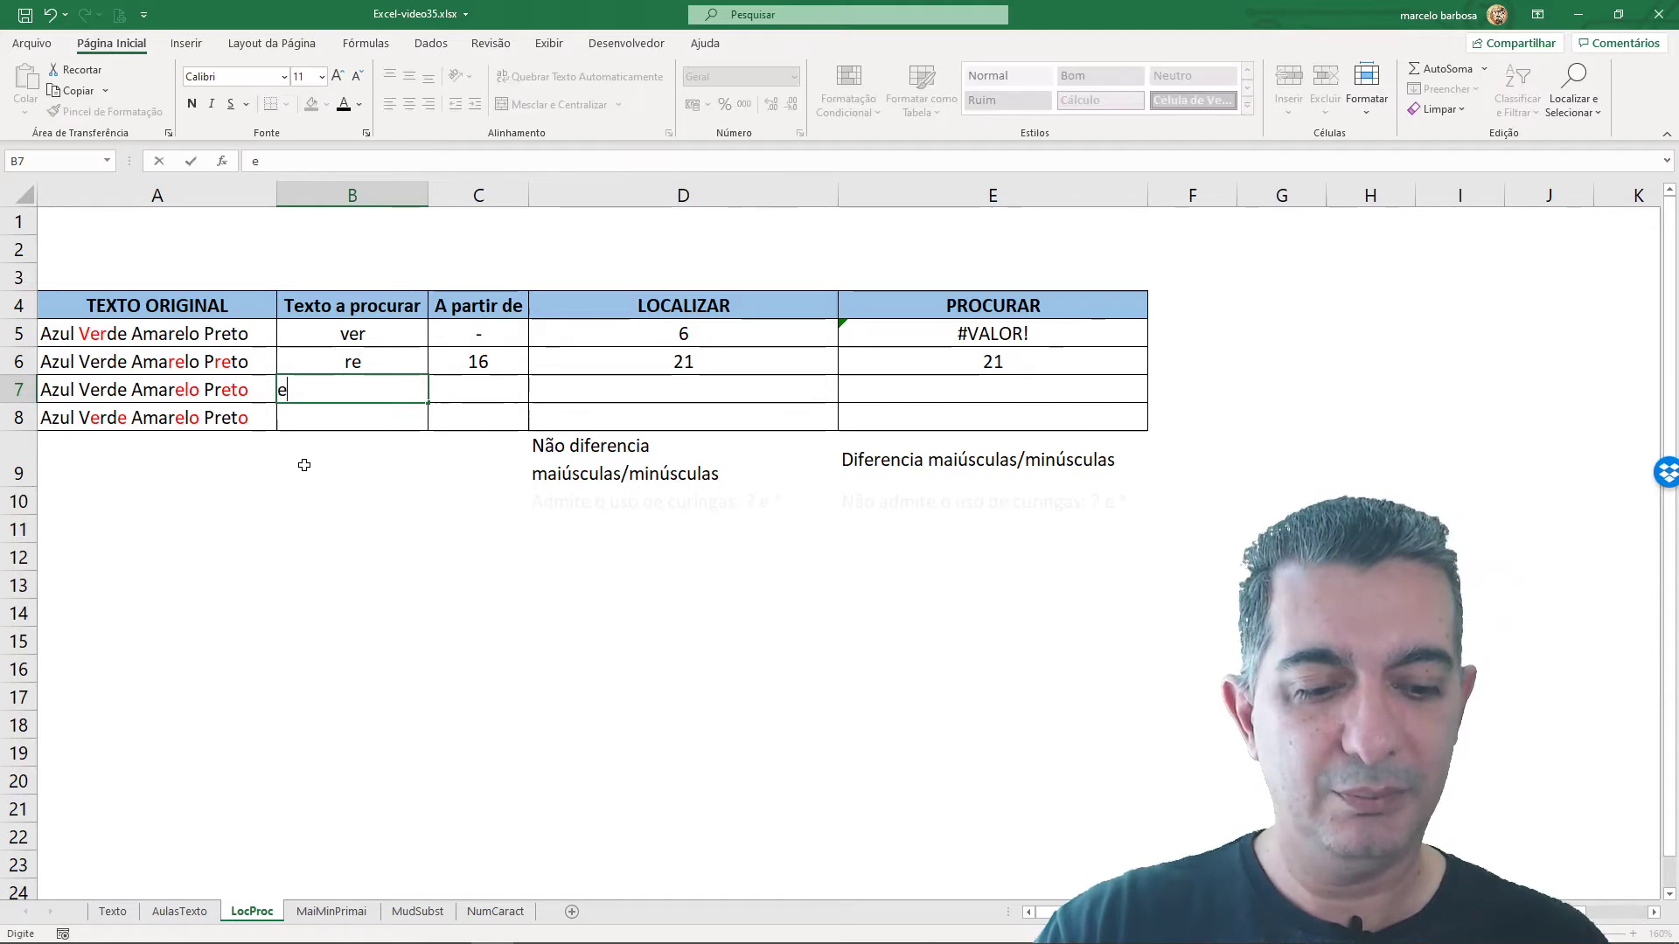
pyautogui.write('?o')
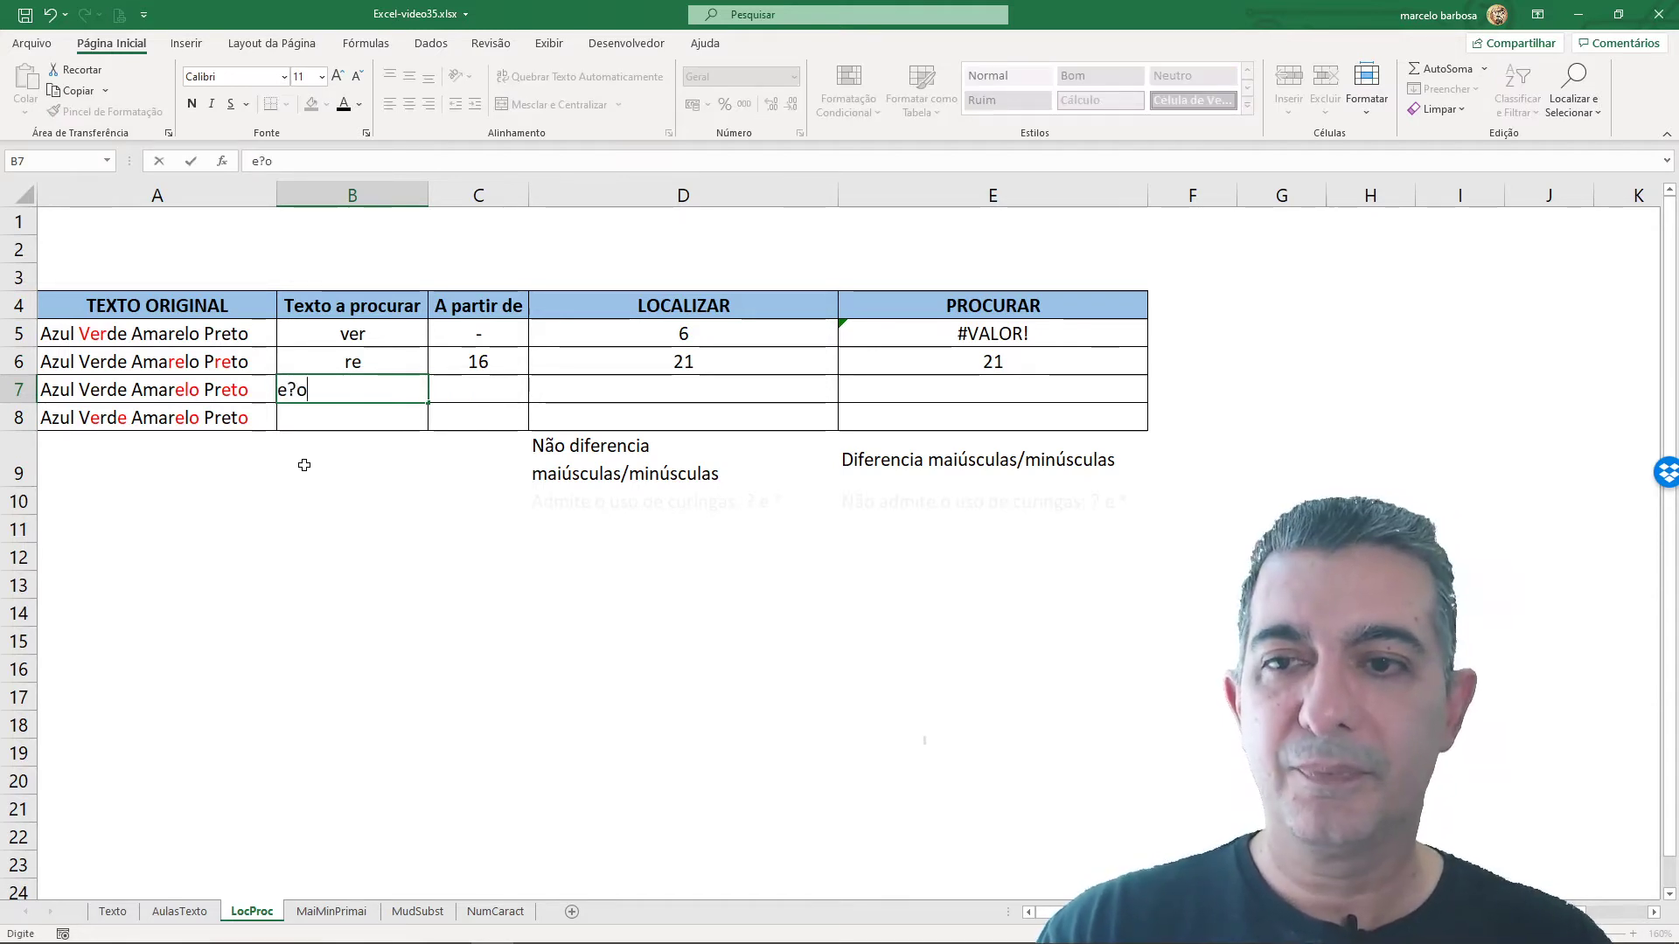
pyautogui.press('Return')
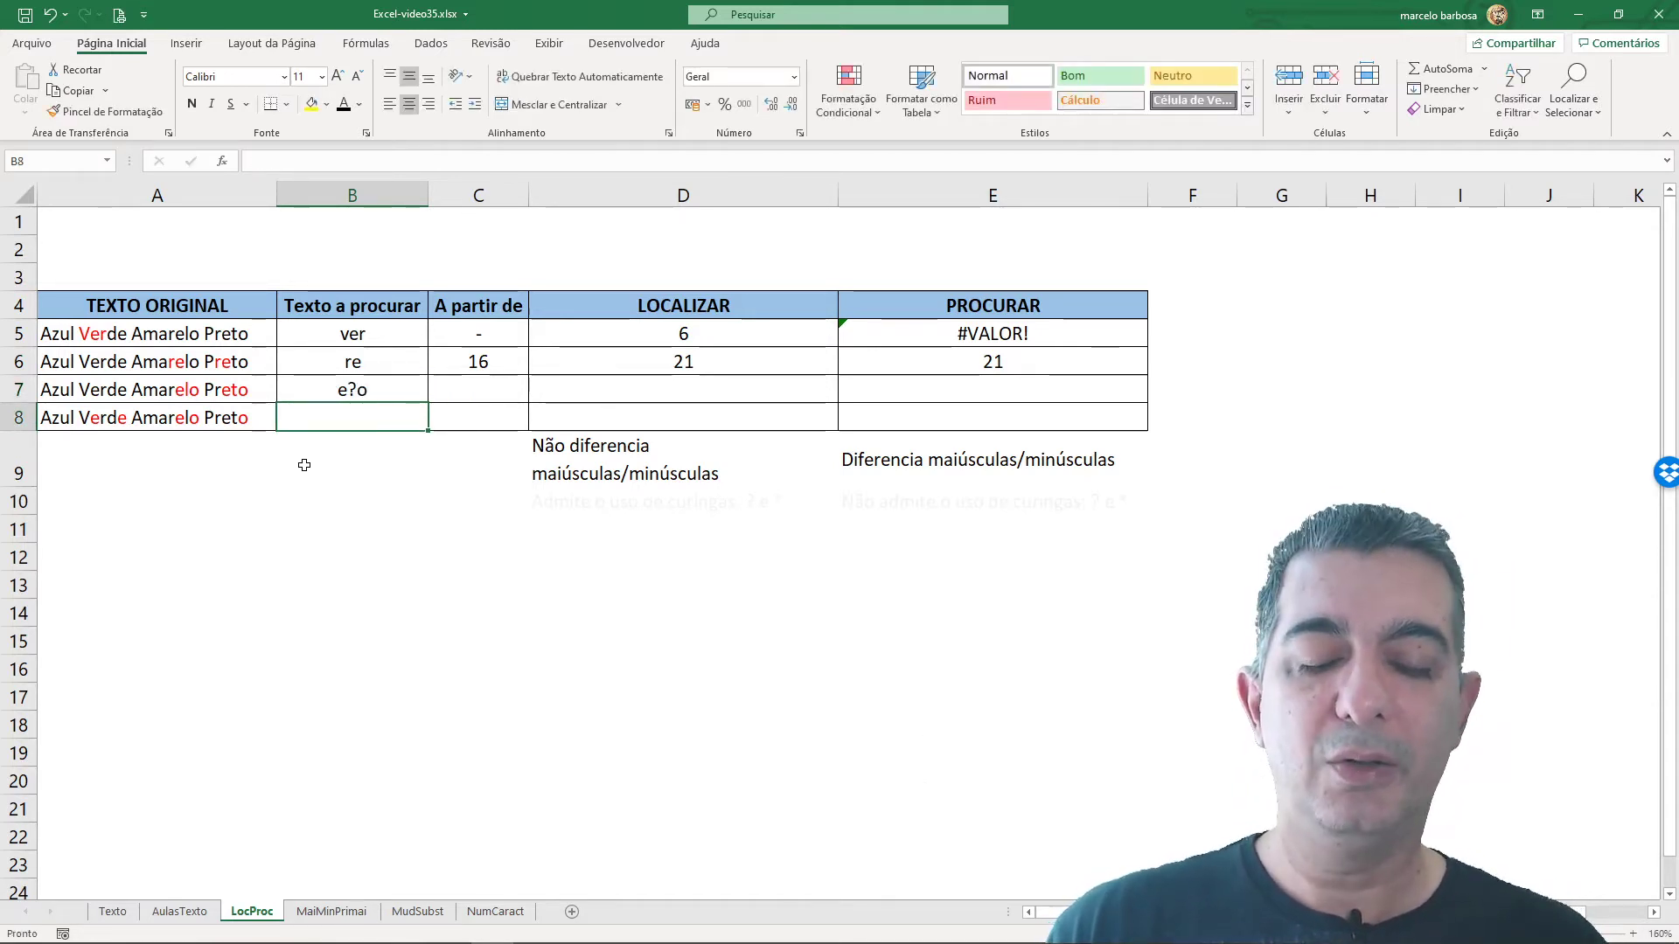
pyautogui.press('Up')
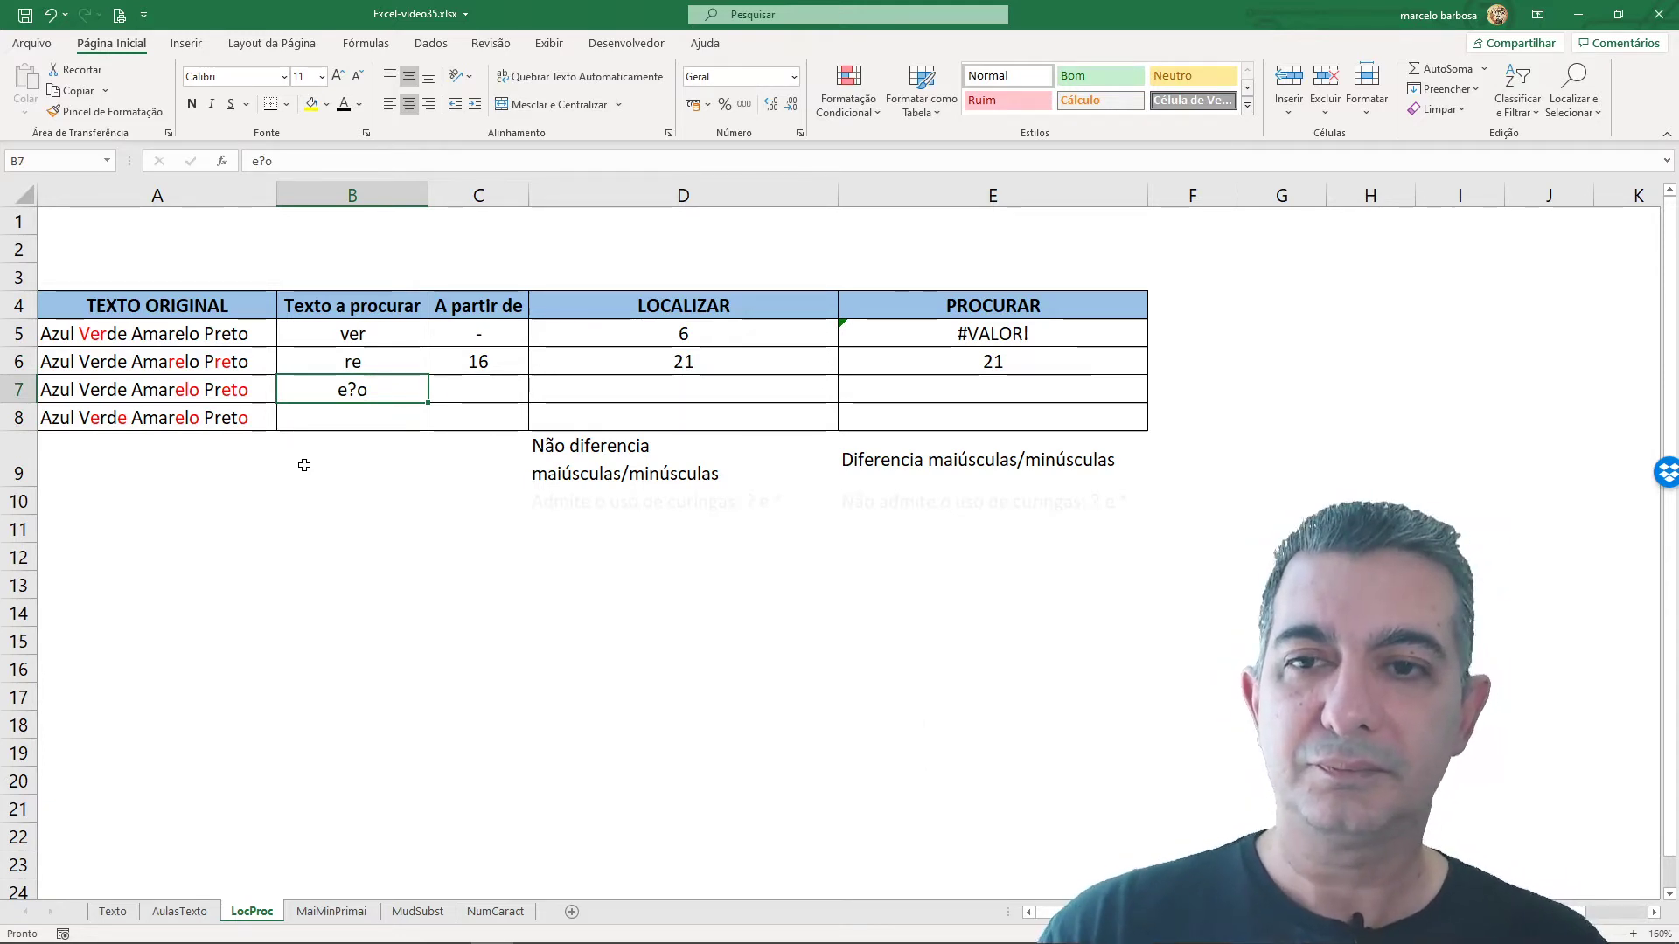
pyautogui.press('Right')
pyautogui.write('1')
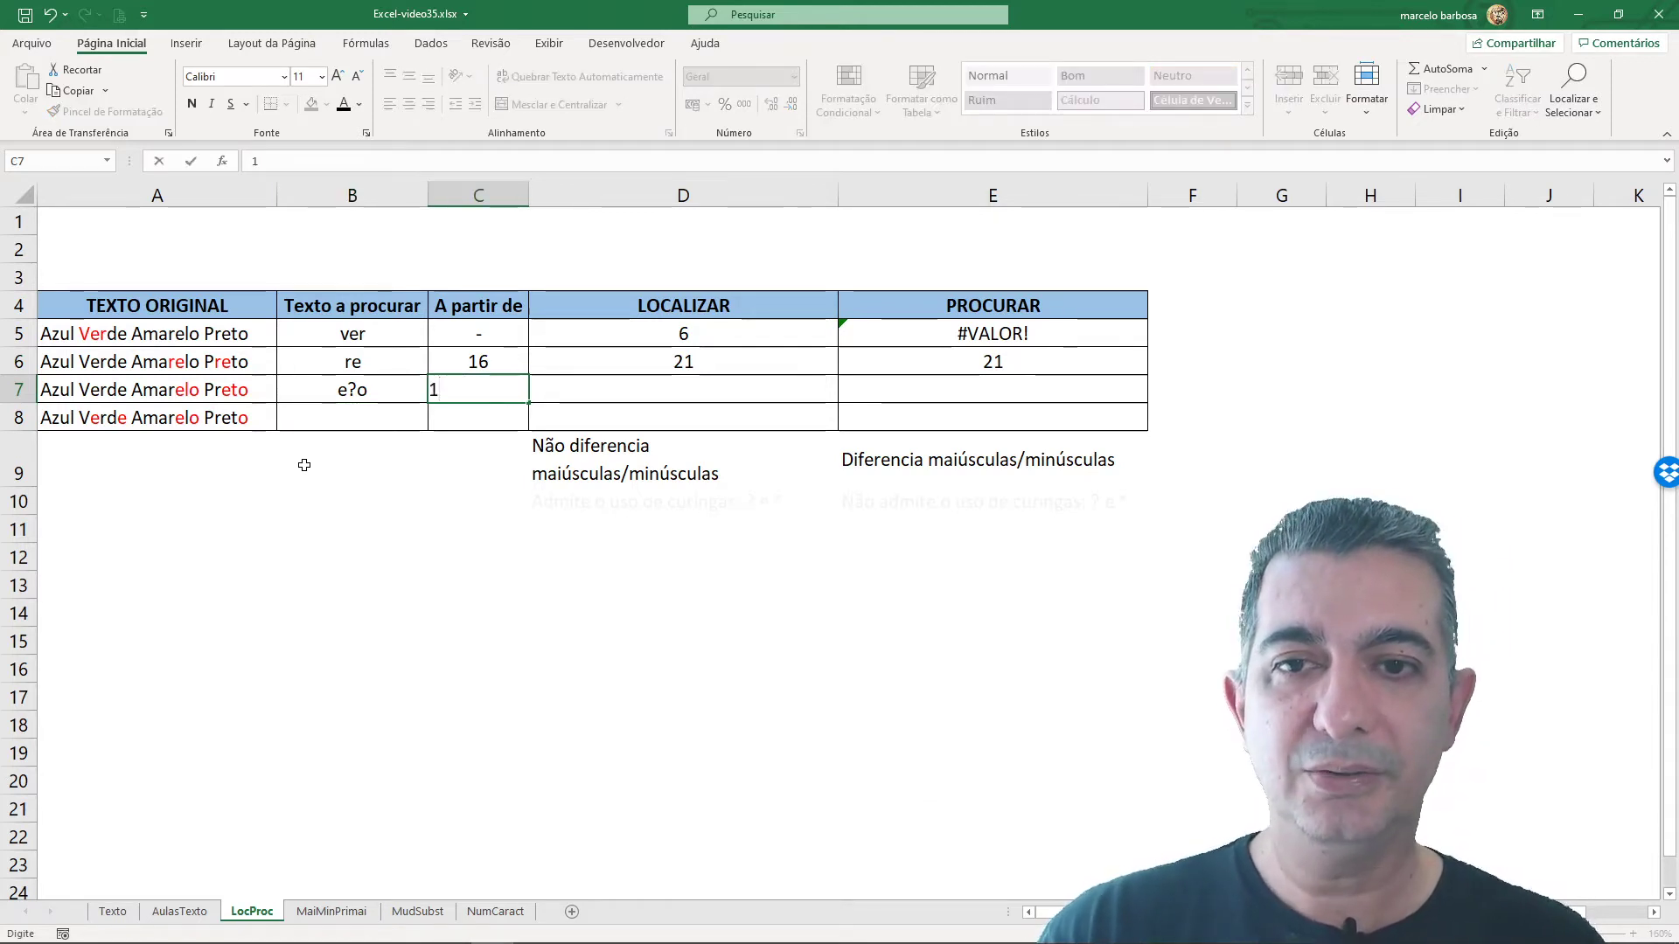
pyautogui.press('Right')
# - Enter =LOCALIZAR(B7;A7;C7) in cell D7 to search the original text with the "?" wildcard pattern
pyautogui.write('=loca')
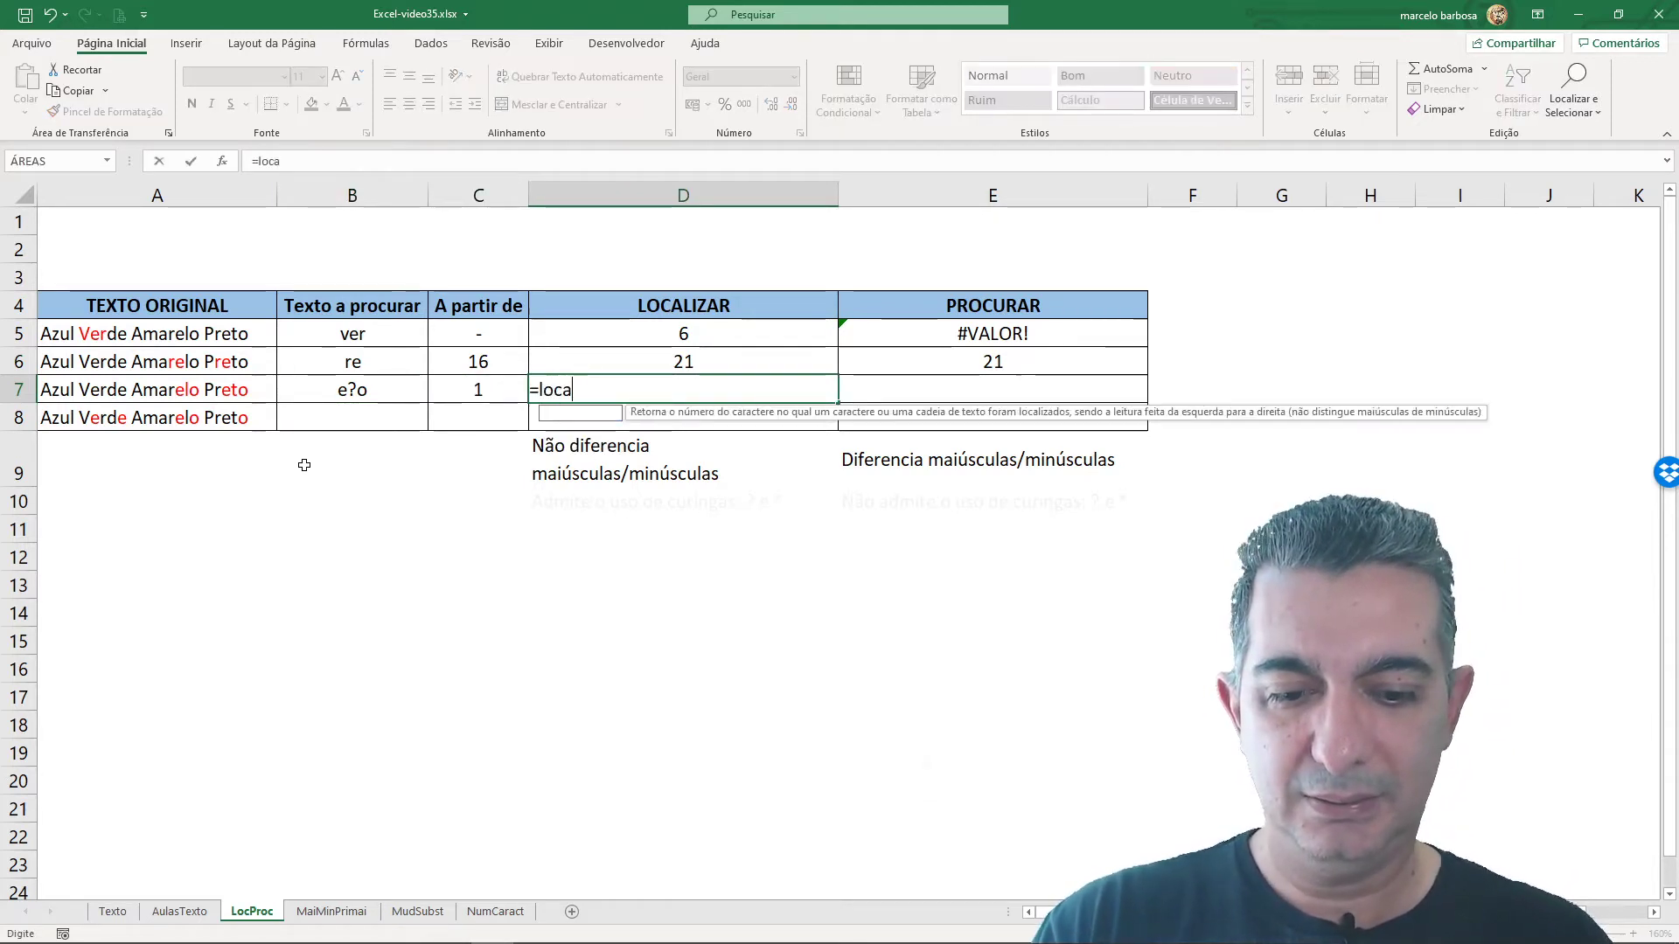
pyautogui.write('lizar(')
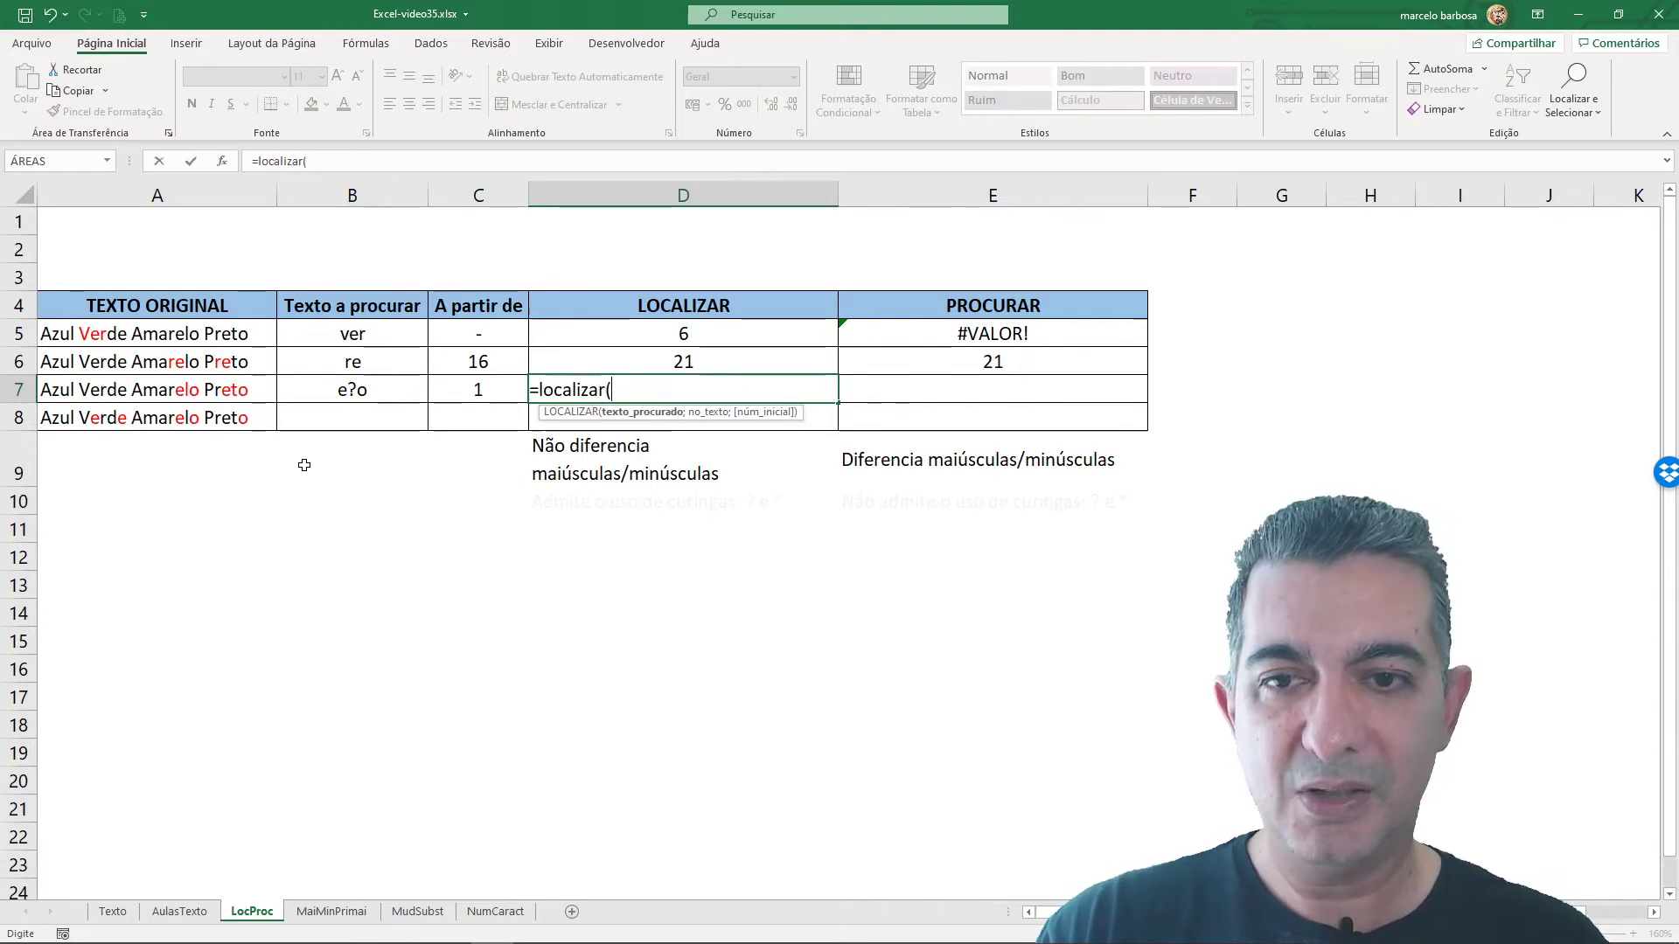
pyautogui.click(348, 390)
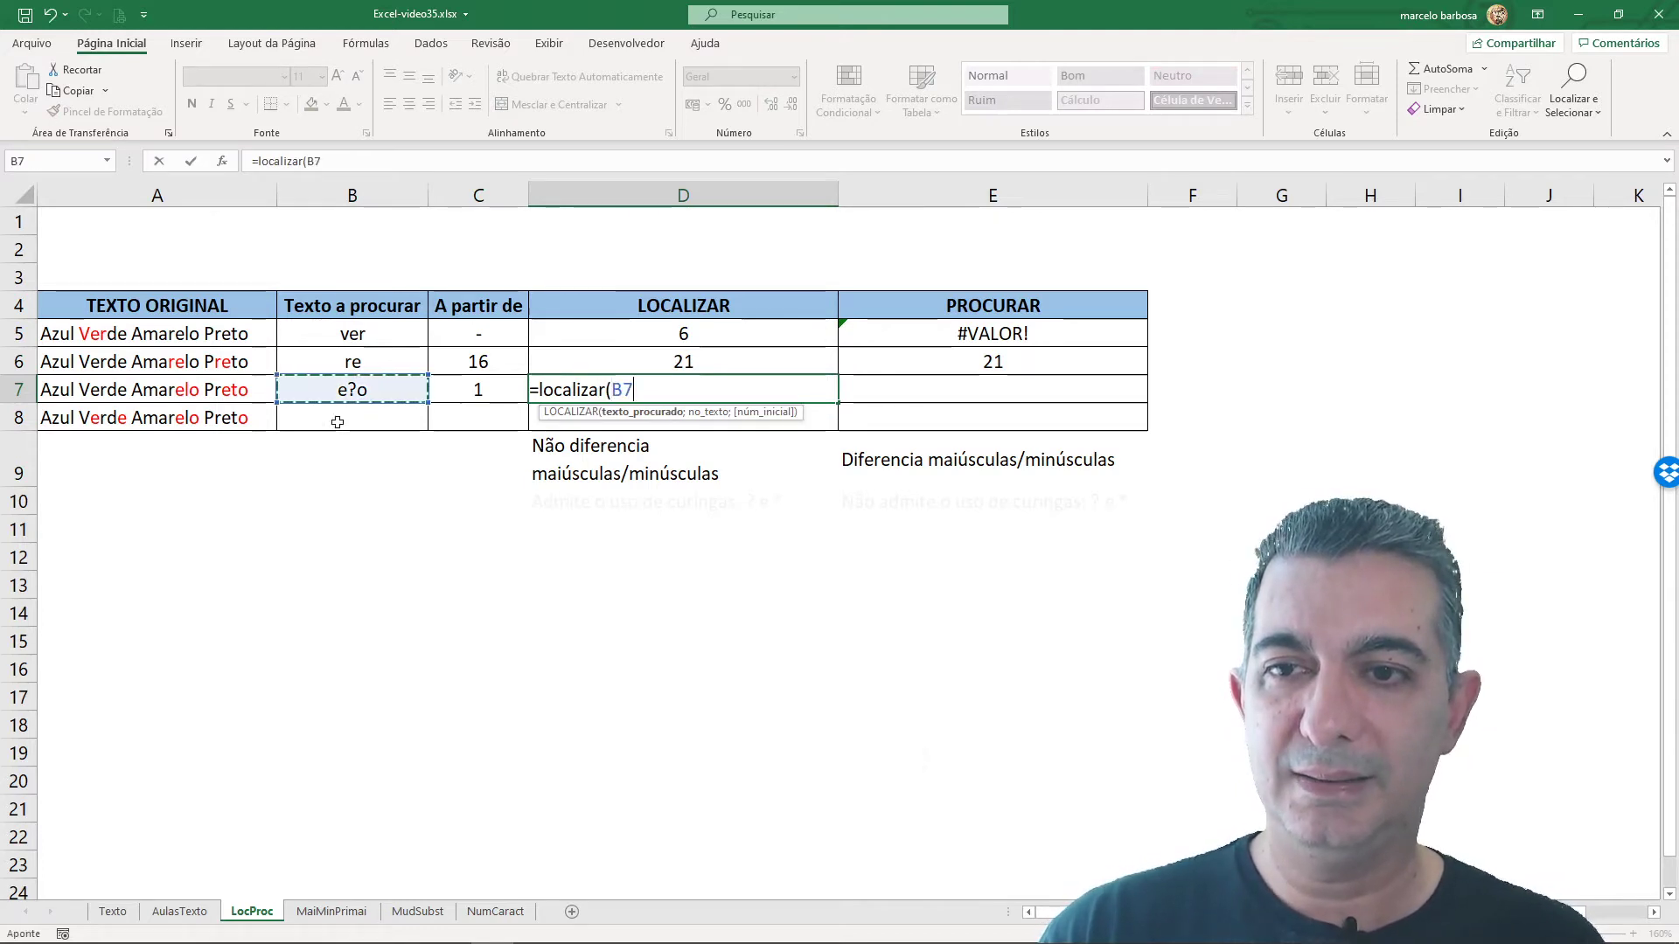
pyautogui.write(';')
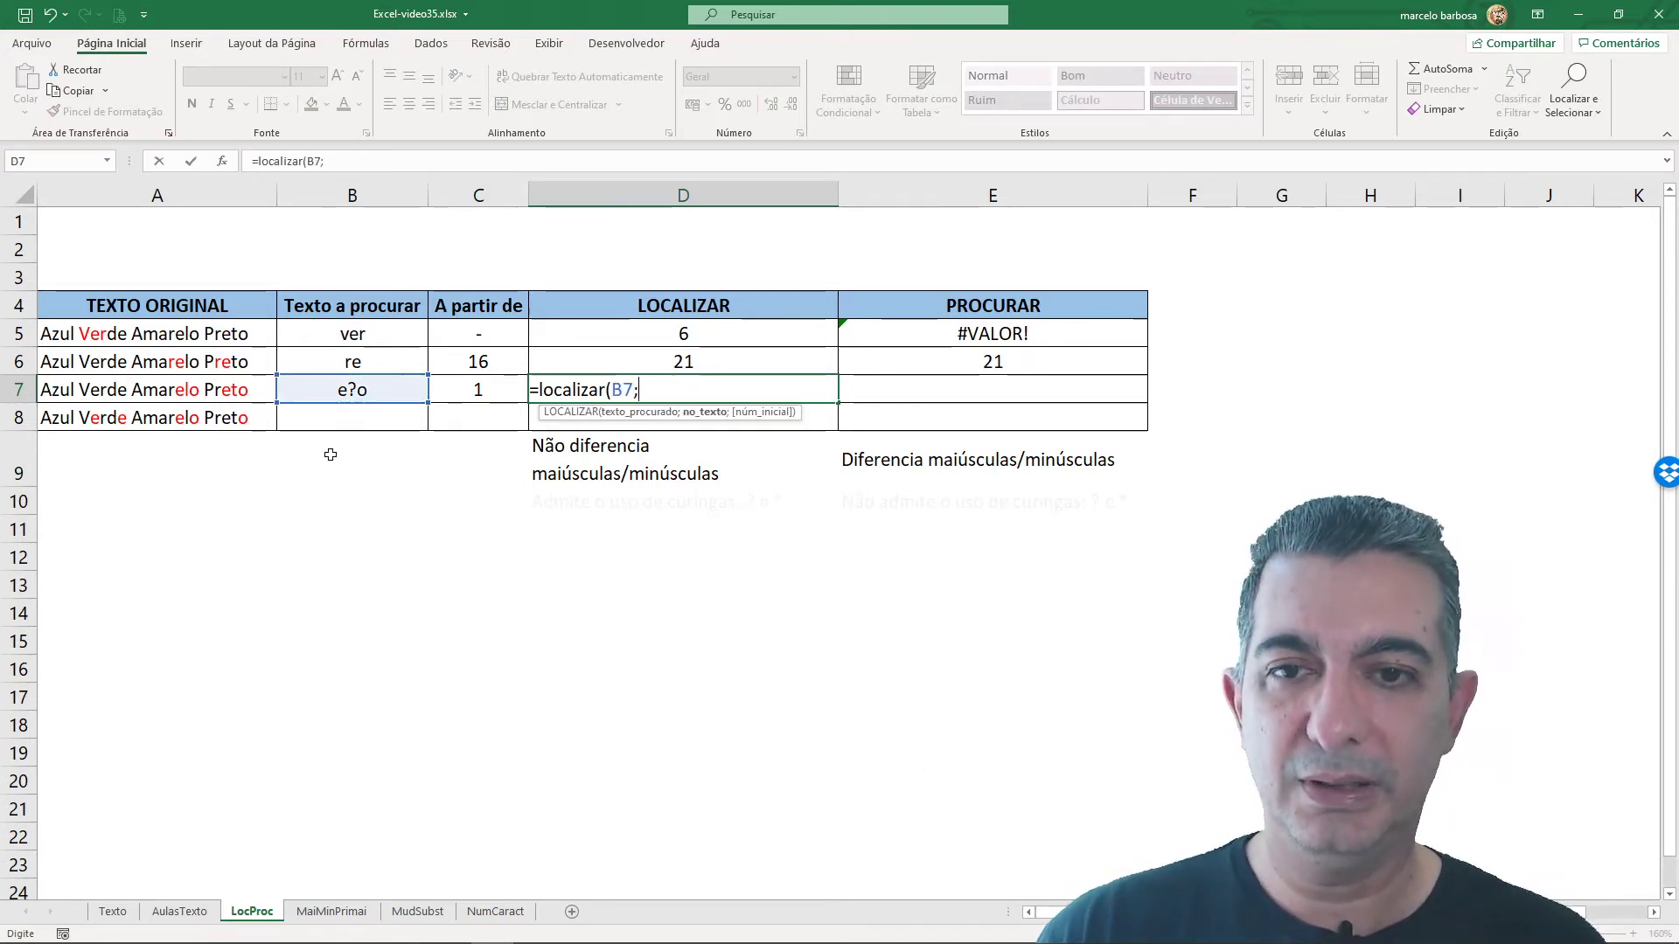
pyautogui.click(169, 390)
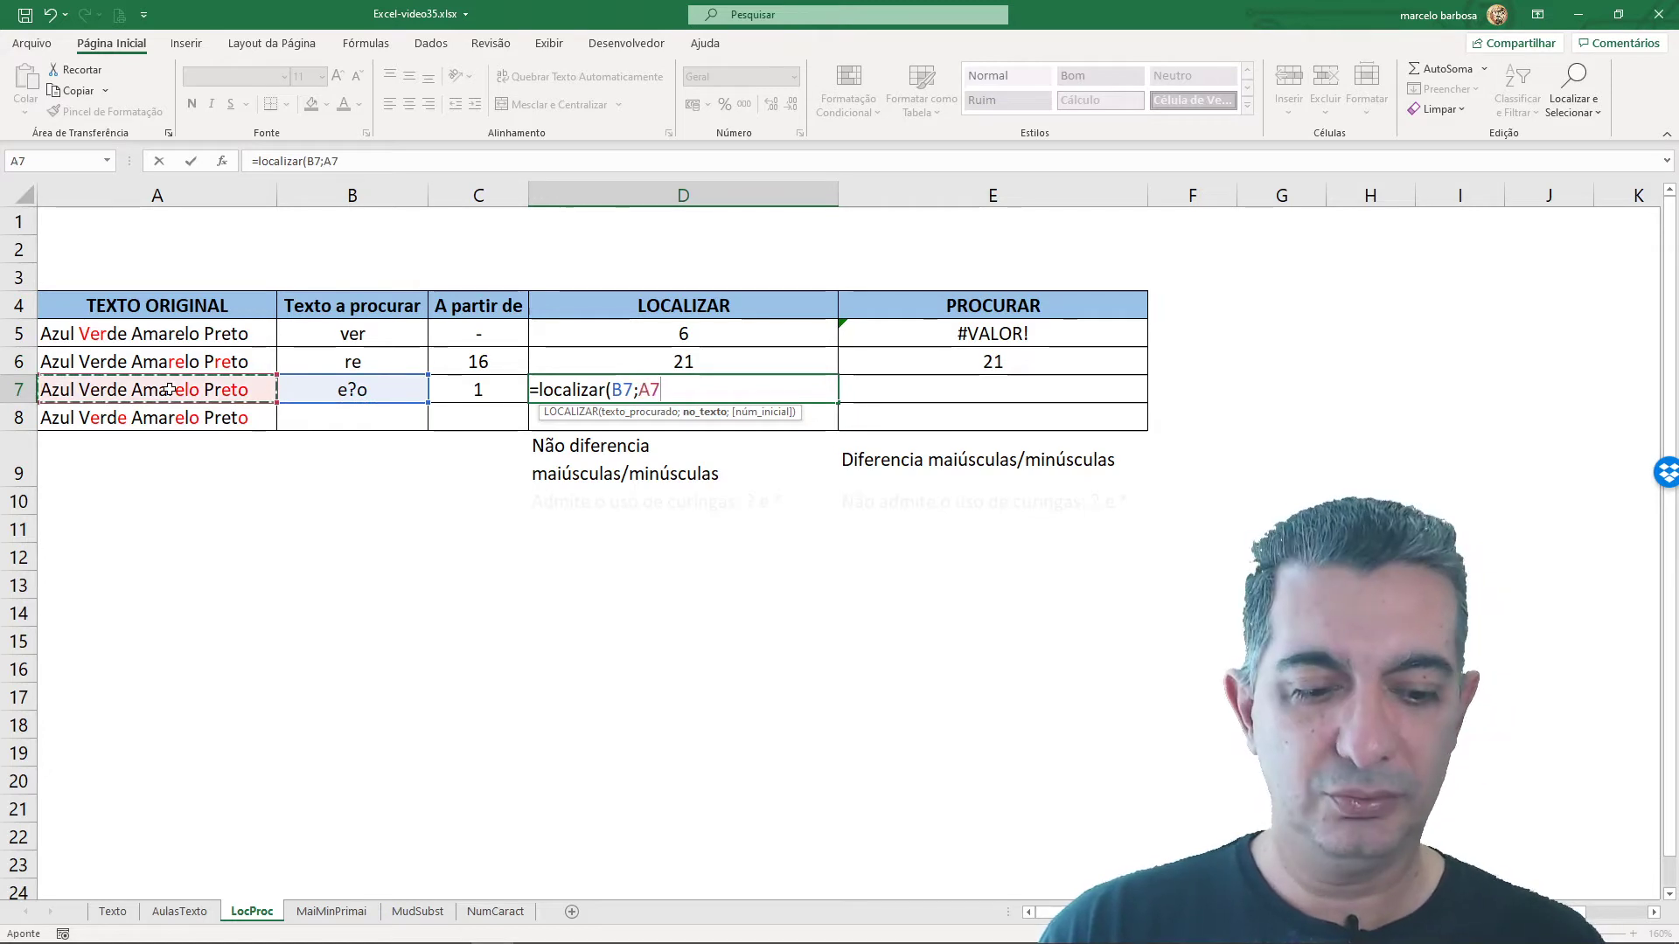
pyautogui.write(';')
pyautogui.click(459, 392)
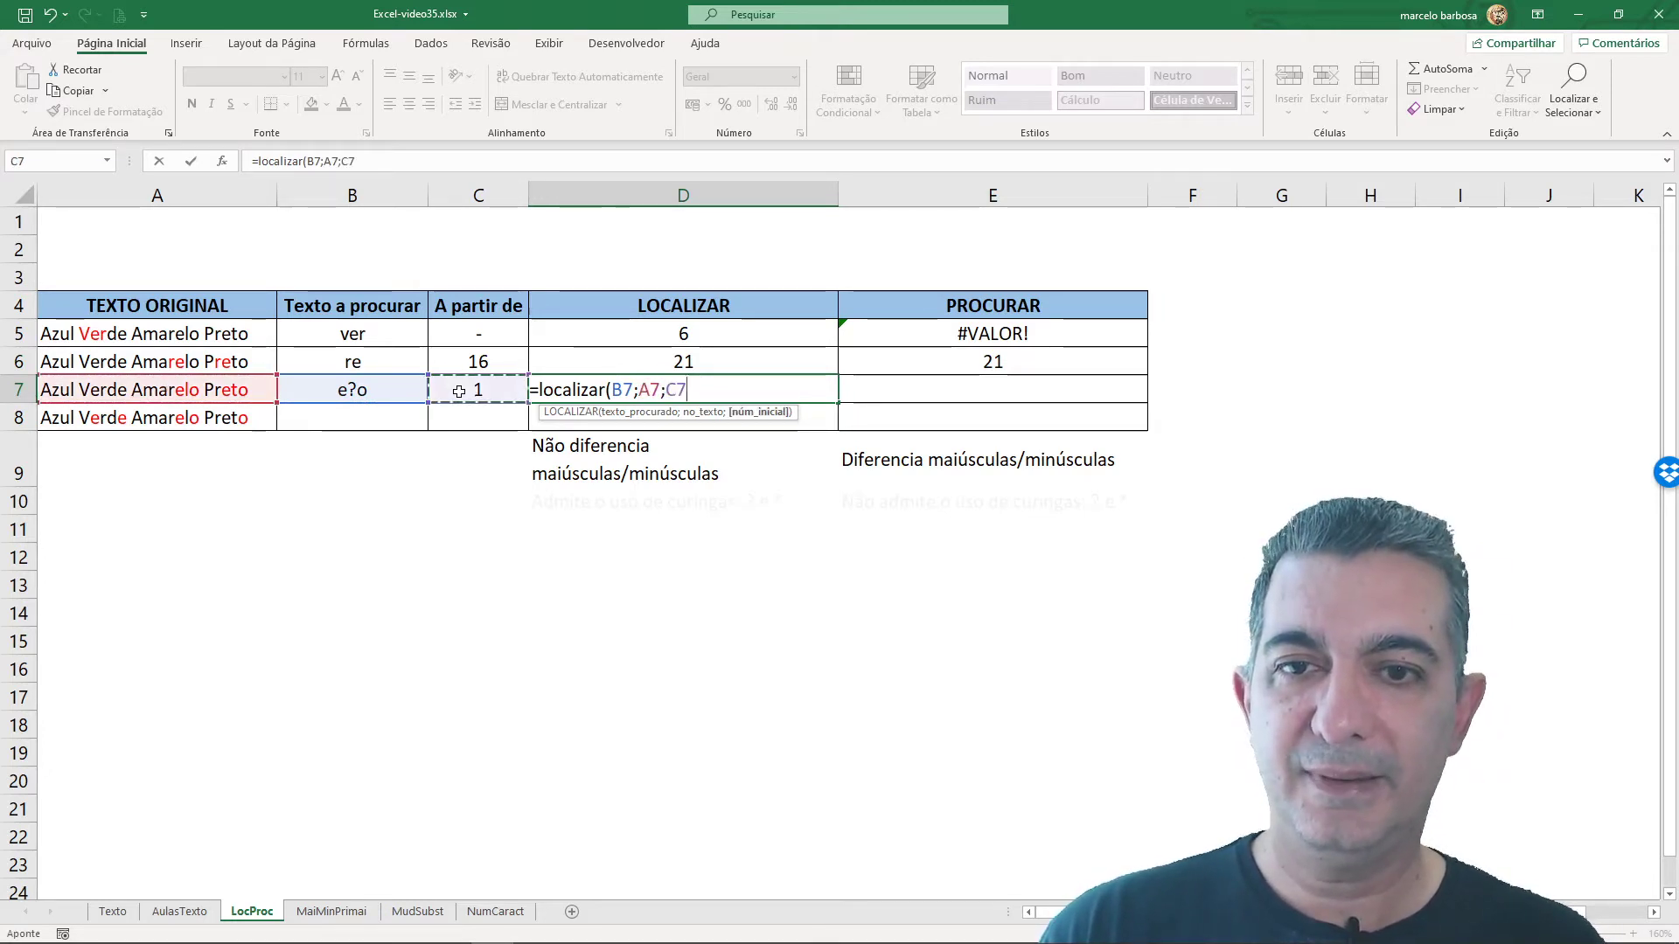
pyautogui.write(')')
pyautogui.press('Return')
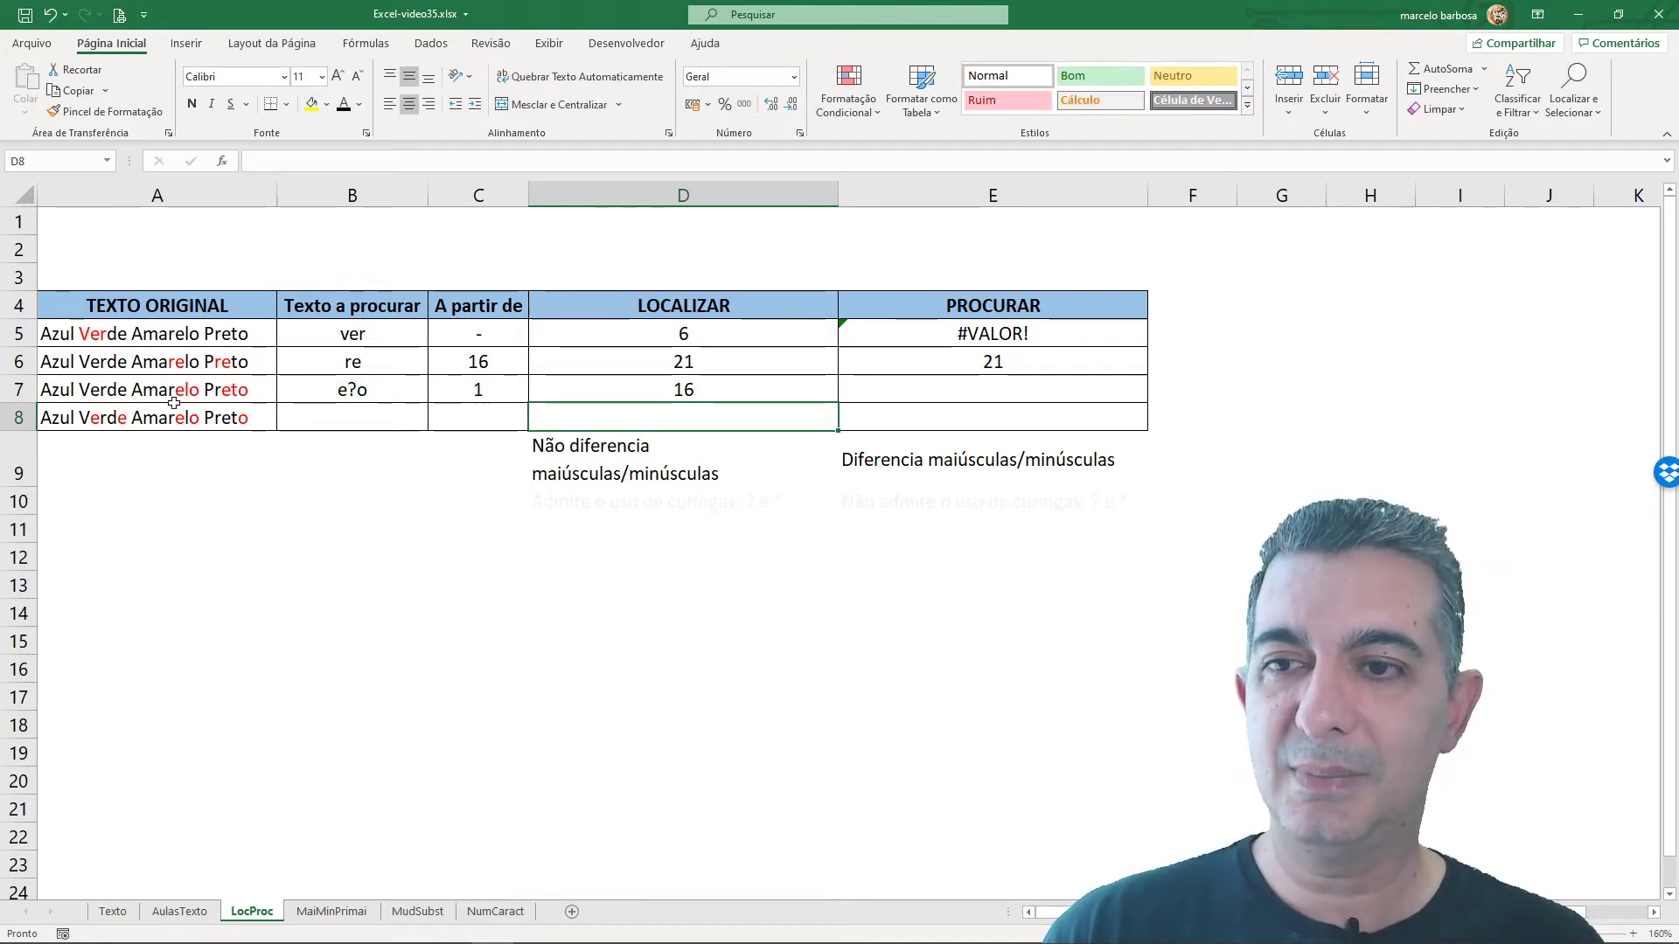
# - Enter =PROCURAR(B7;A7;C7) in cell E7 to try the same wildcard search with the case-sensitive function
pyautogui.click(993, 391)
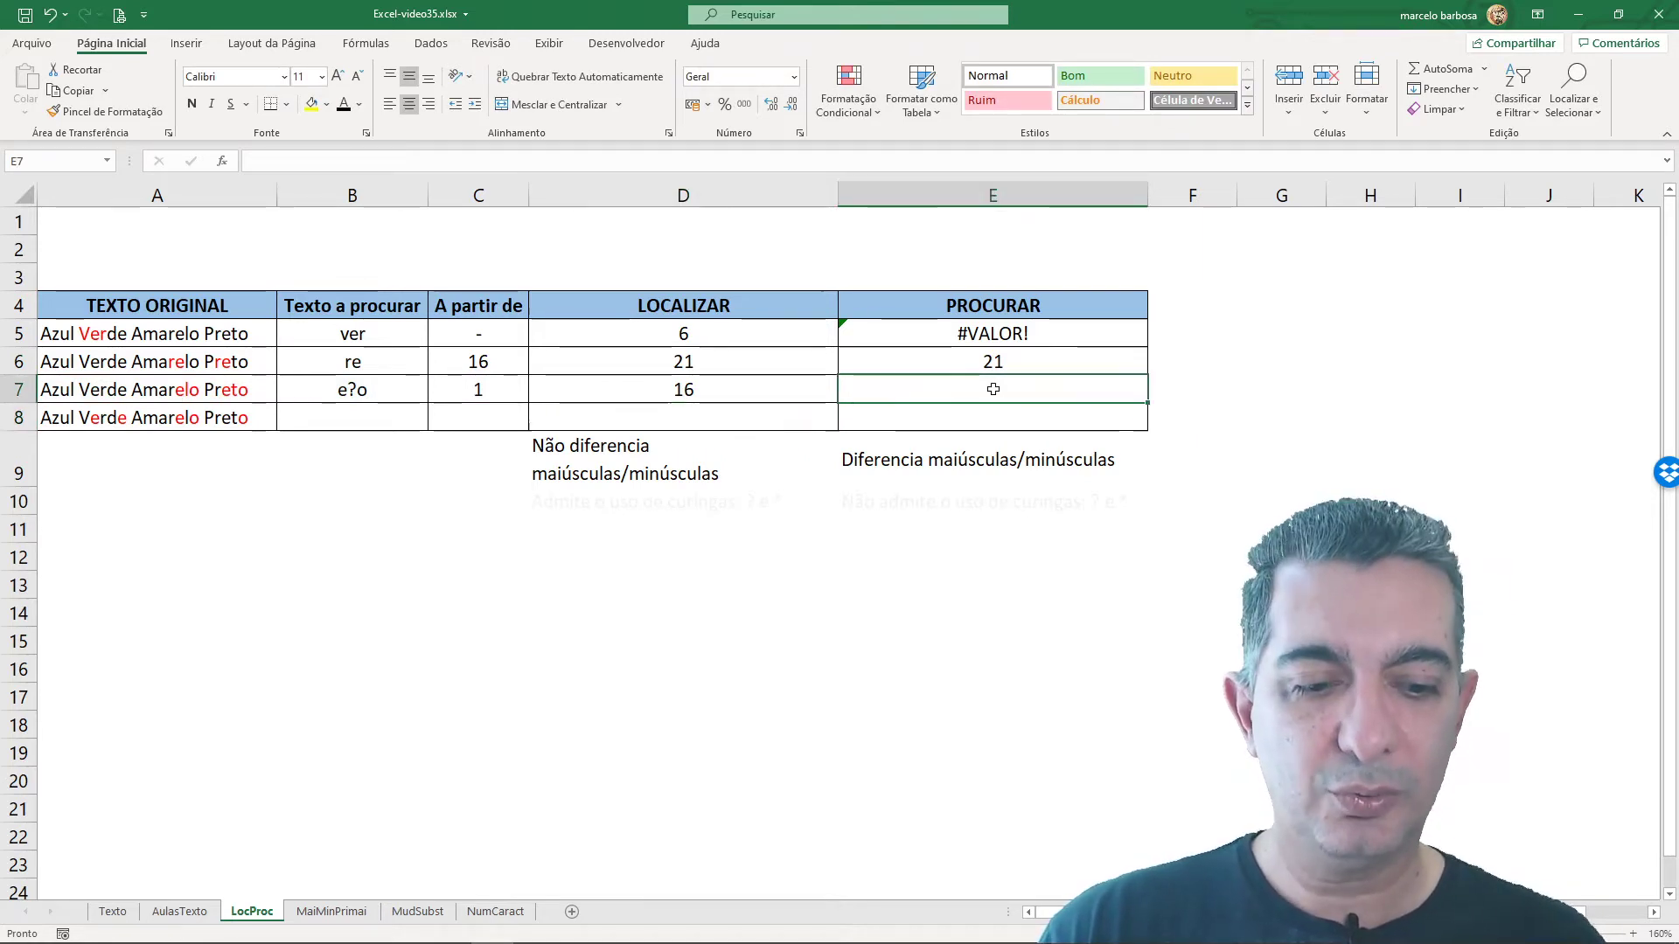
pyautogui.write('=procura')
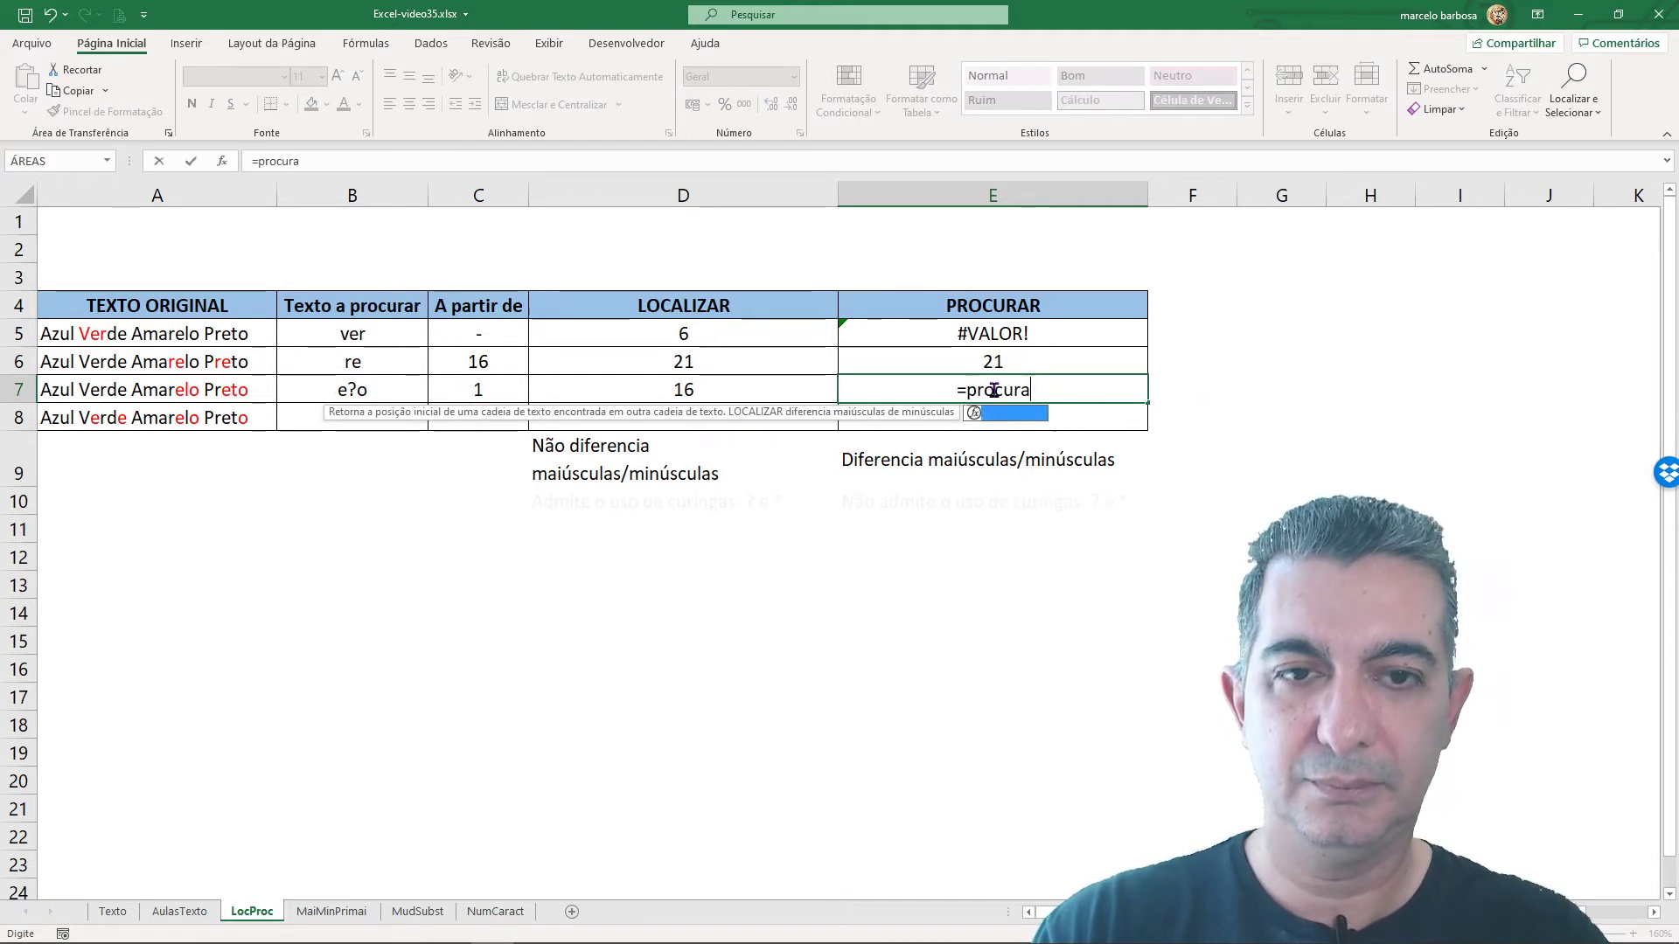
pyautogui.write('r(')
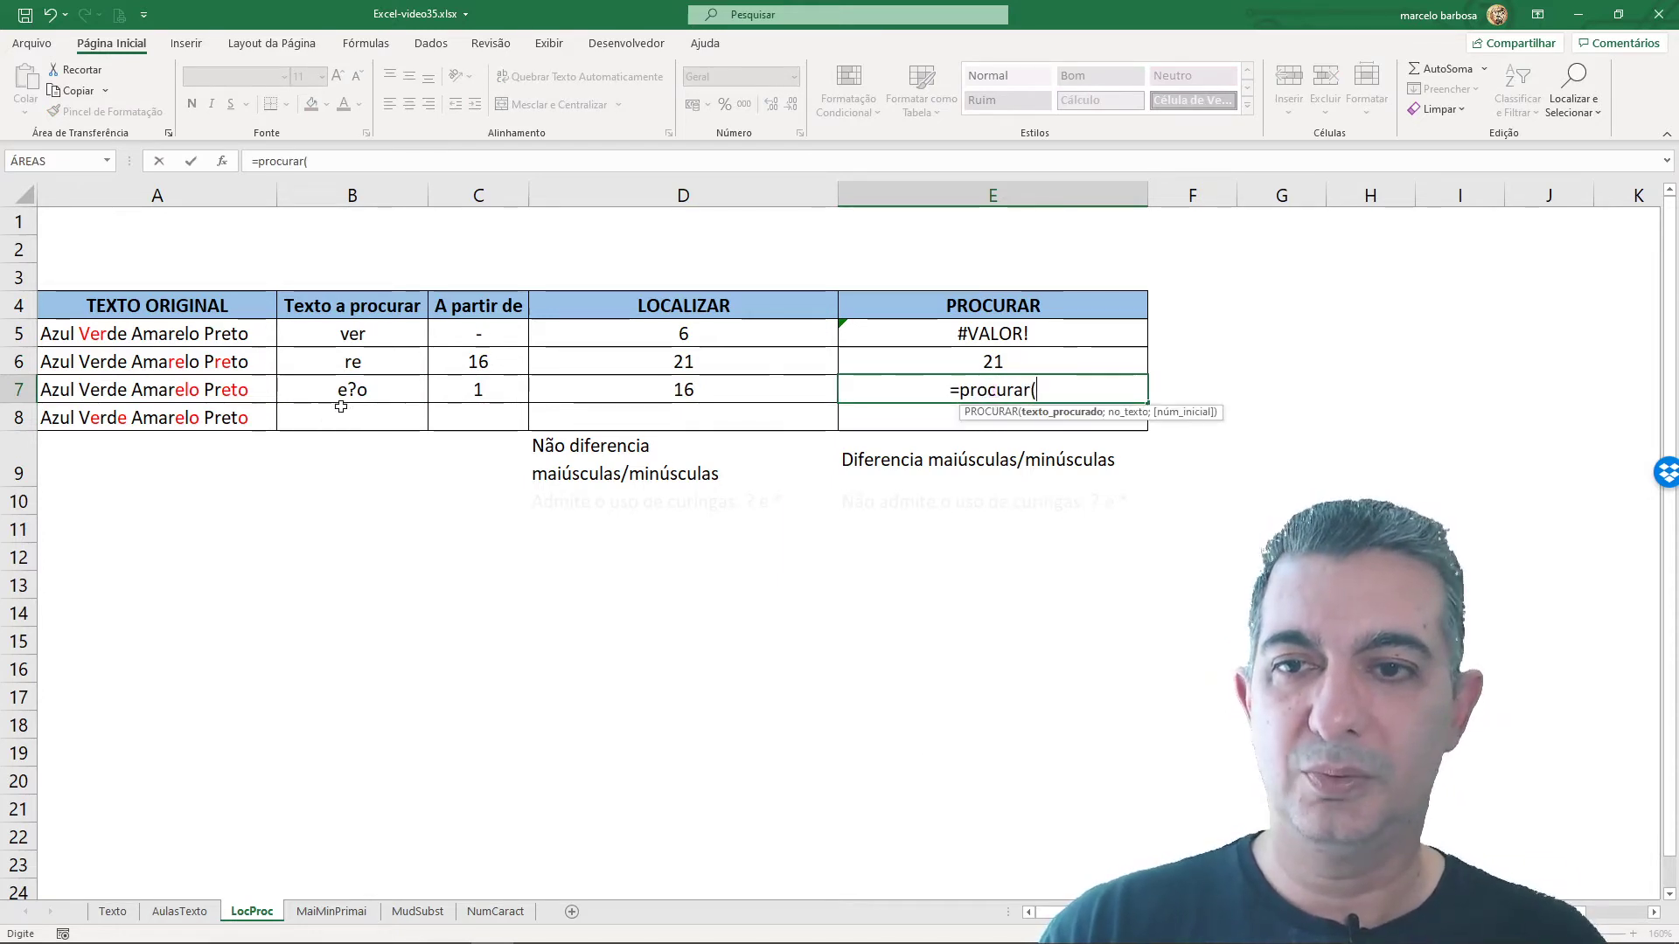
pyautogui.click(340, 390)
pyautogui.write(';')
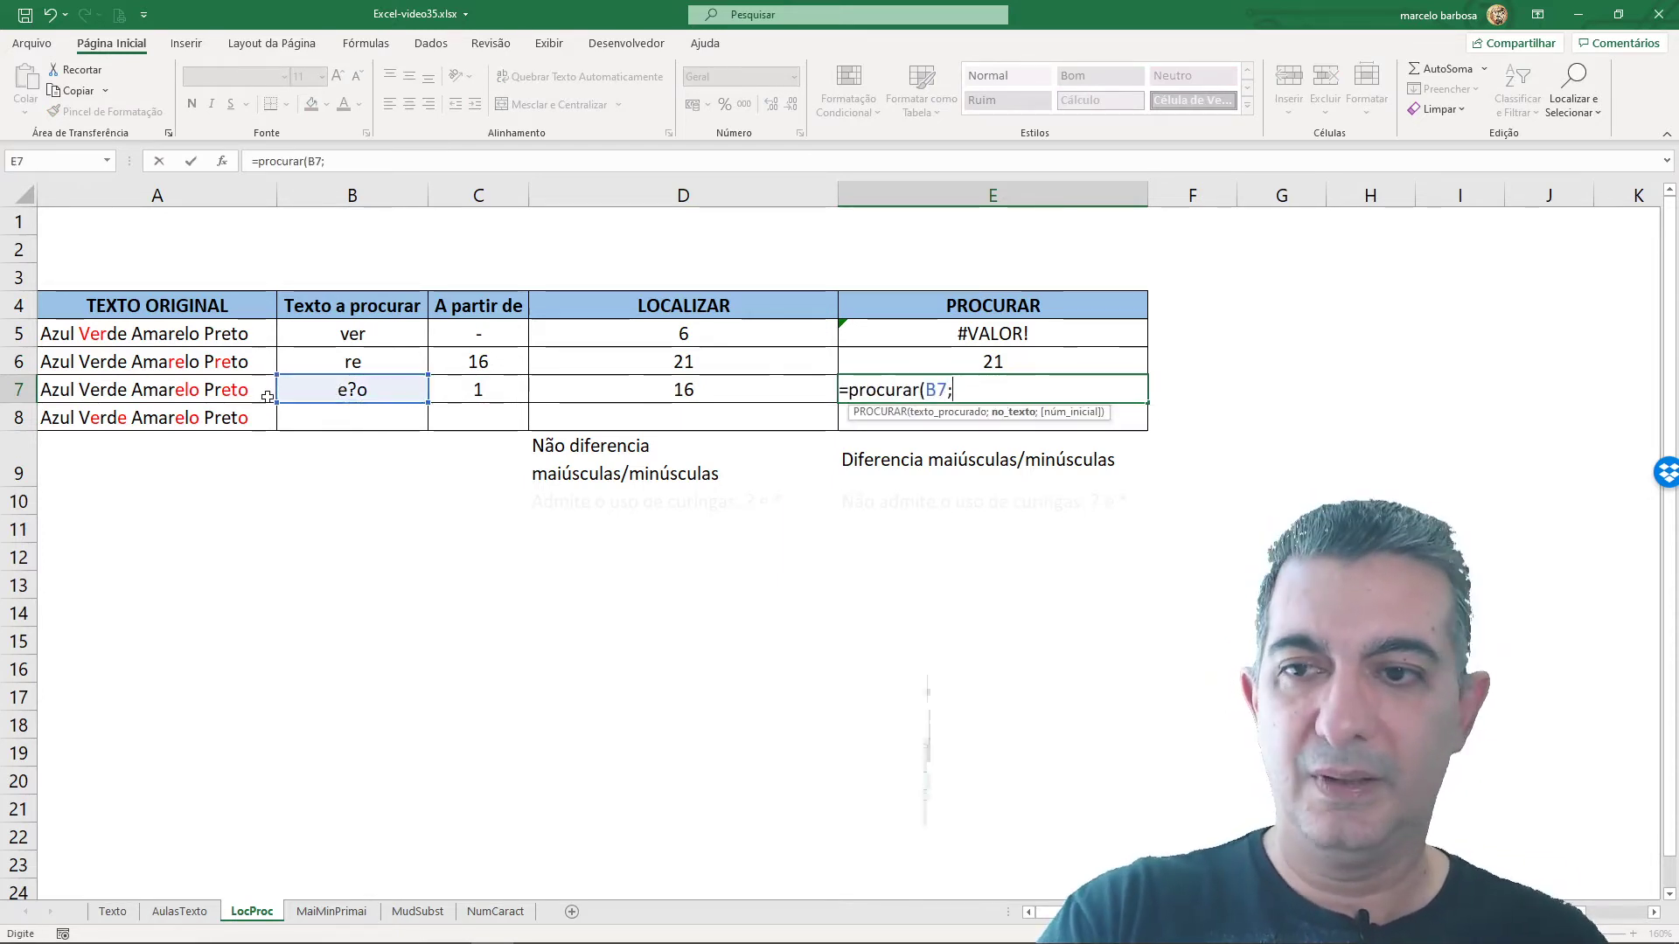
pyautogui.click(206, 390)
pyautogui.write(';')
pyautogui.click(475, 391)
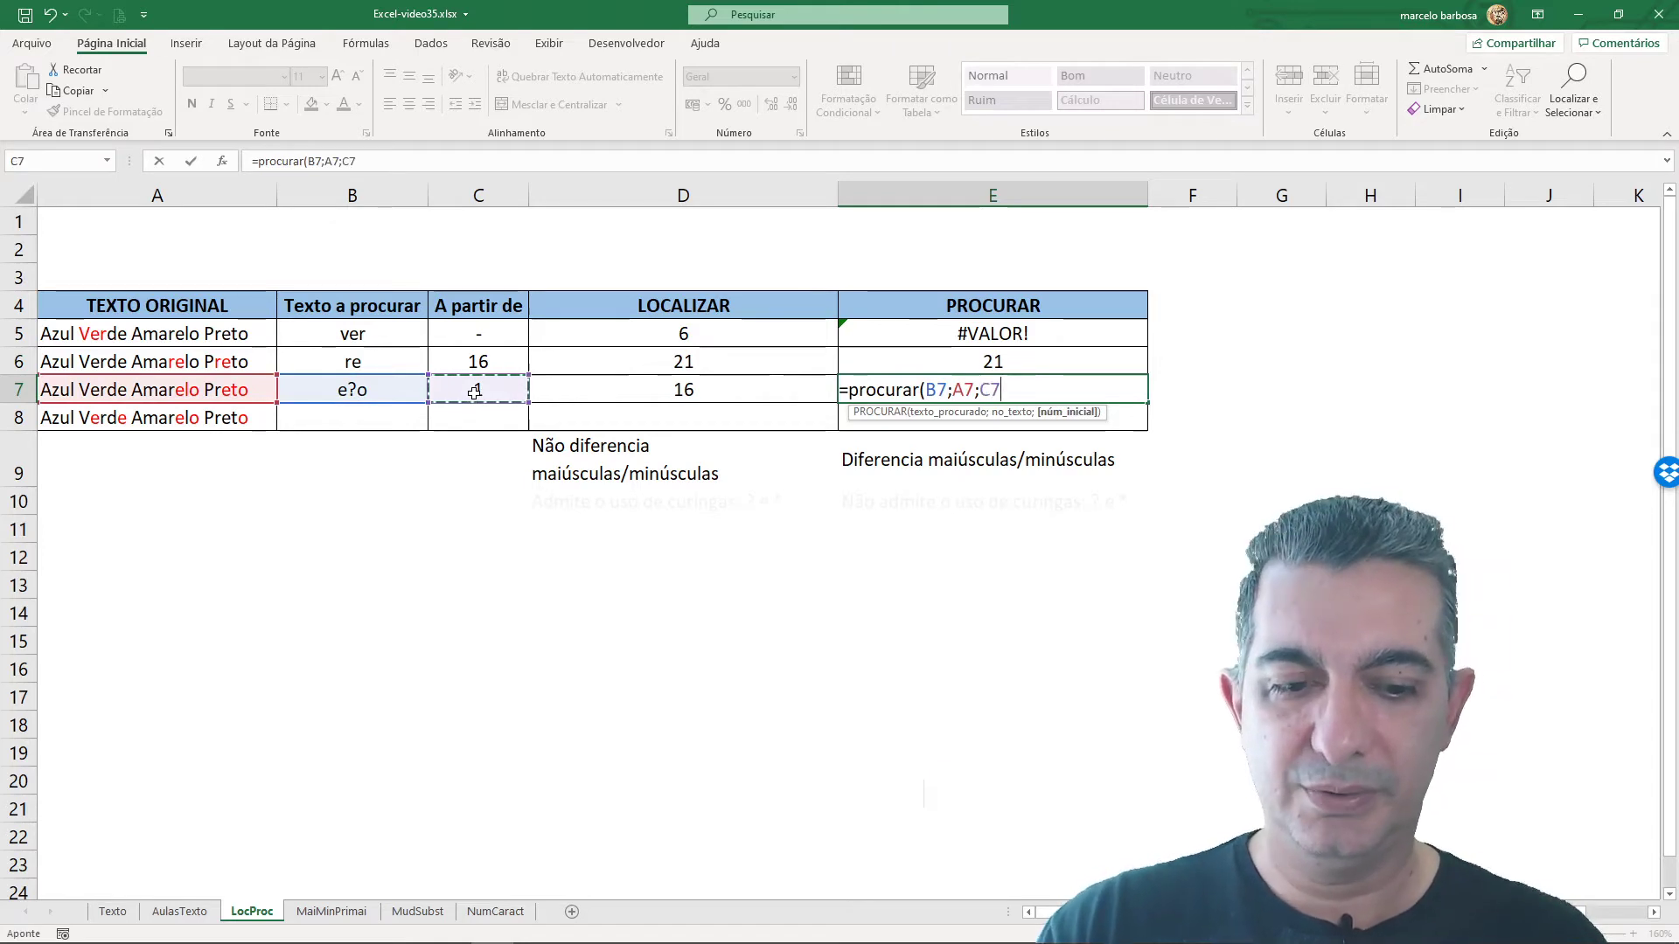
pyautogui.write(')')
pyautogui.press('Return')
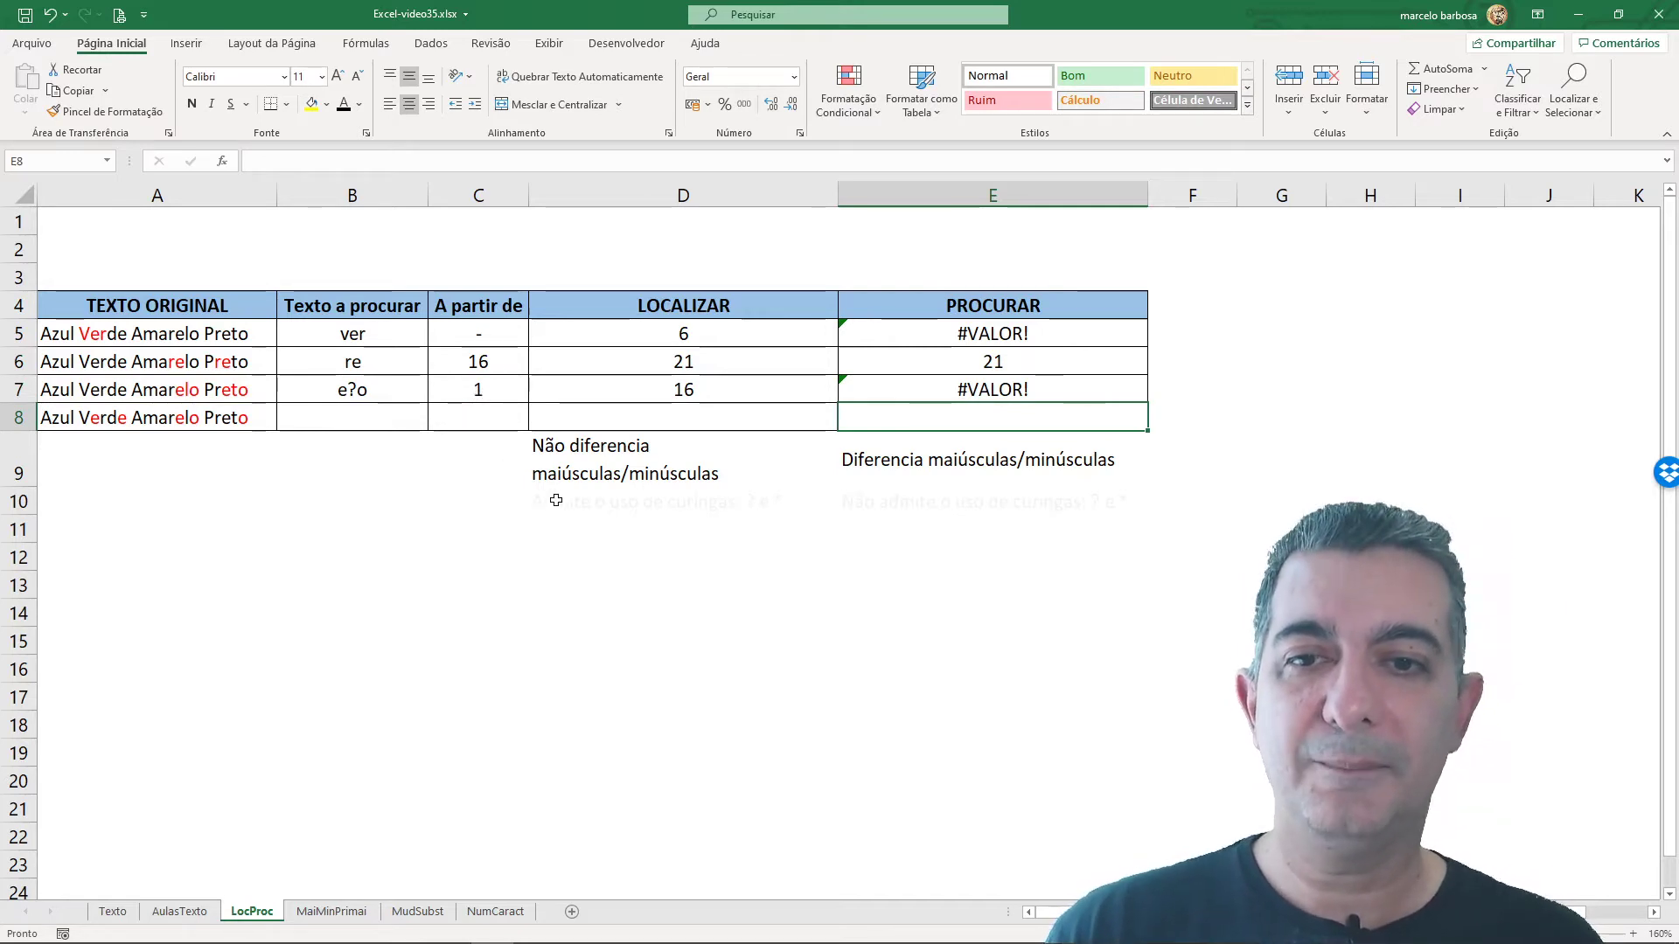
# - Reveal the faded wildcard notes in cells D10:E10 by applying a black font colour
pyautogui.moveTo(554, 500); pyautogui.dragTo(997, 504)
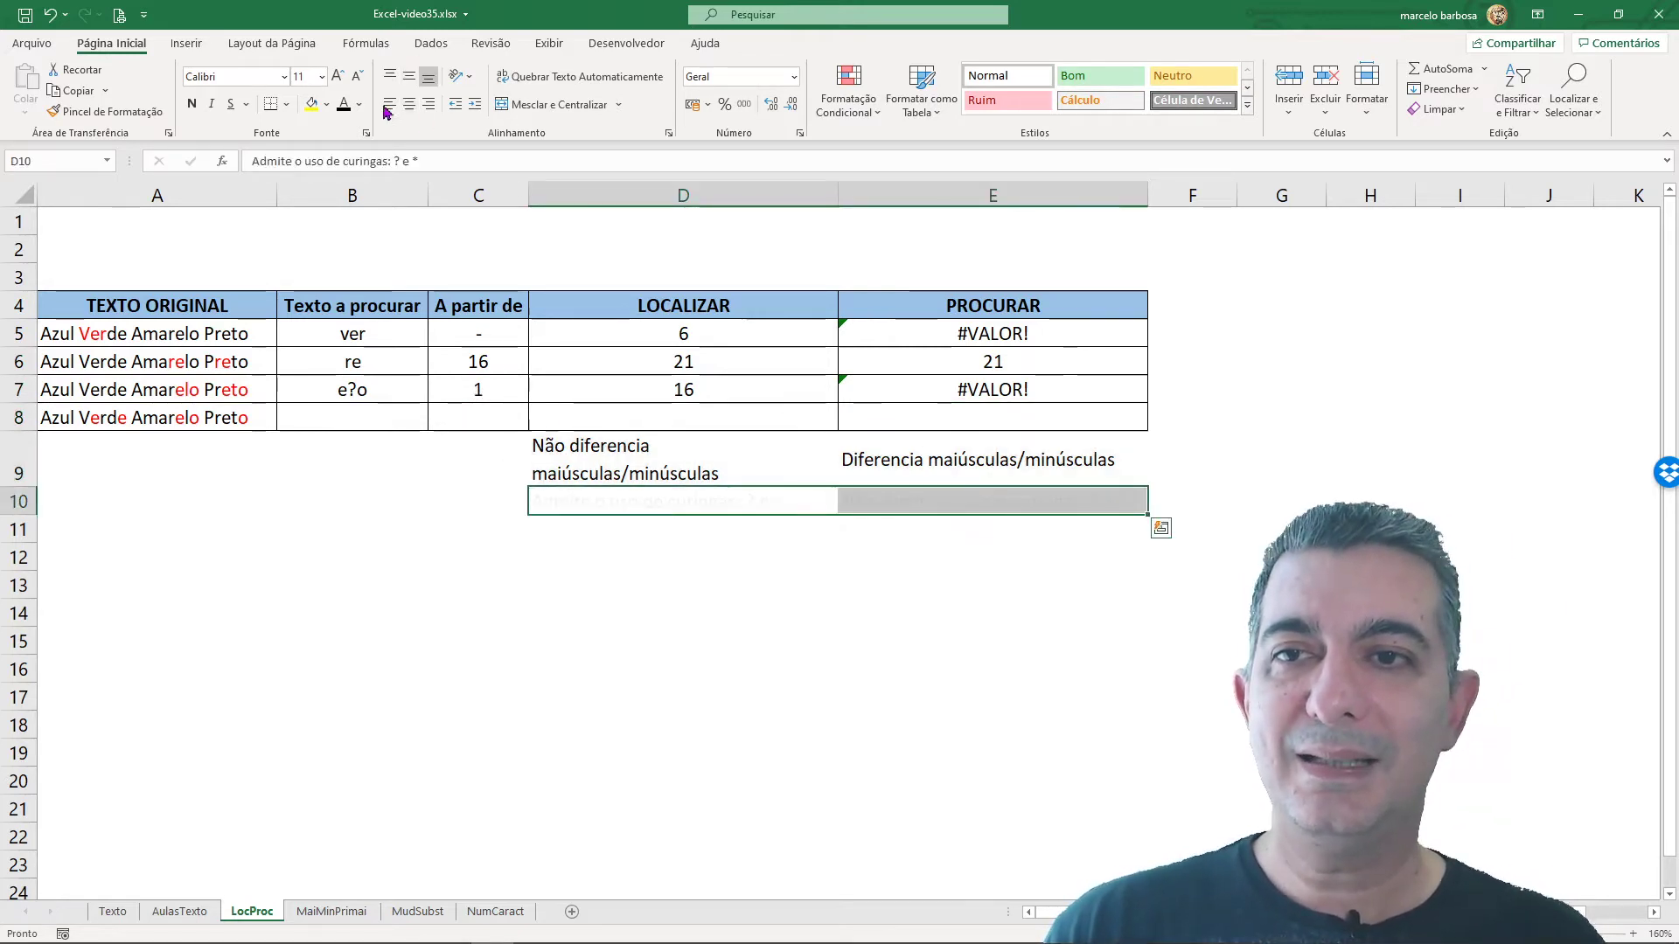
pyautogui.click(344, 106)
pyautogui.click(685, 507)
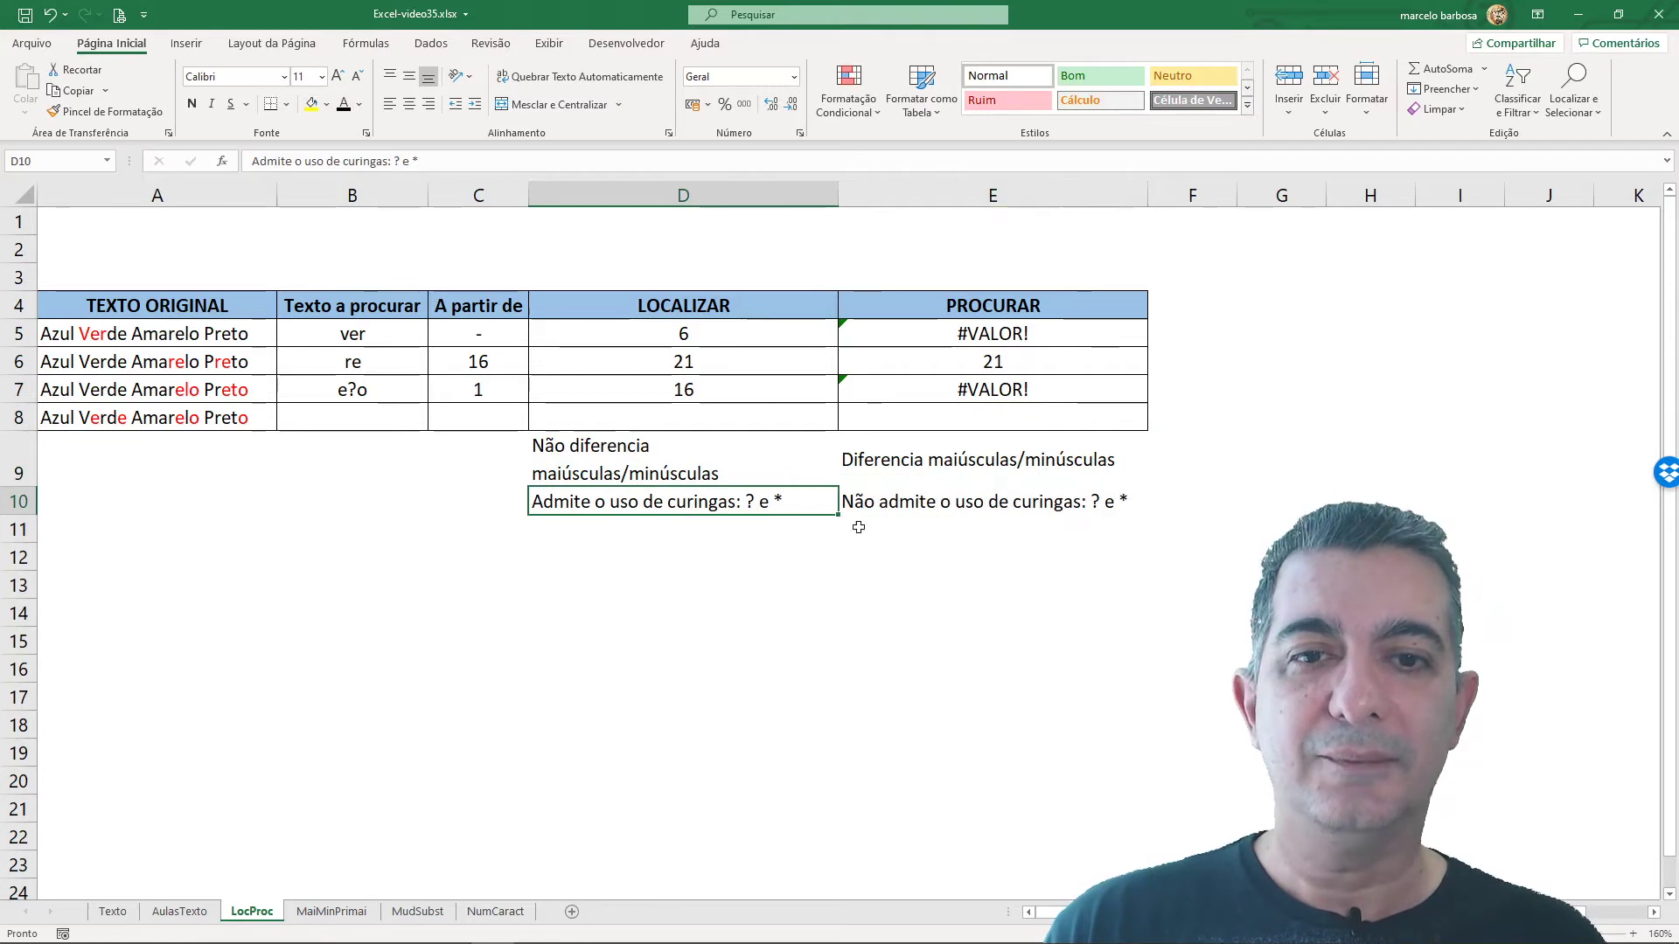
pyautogui.click(941, 506)
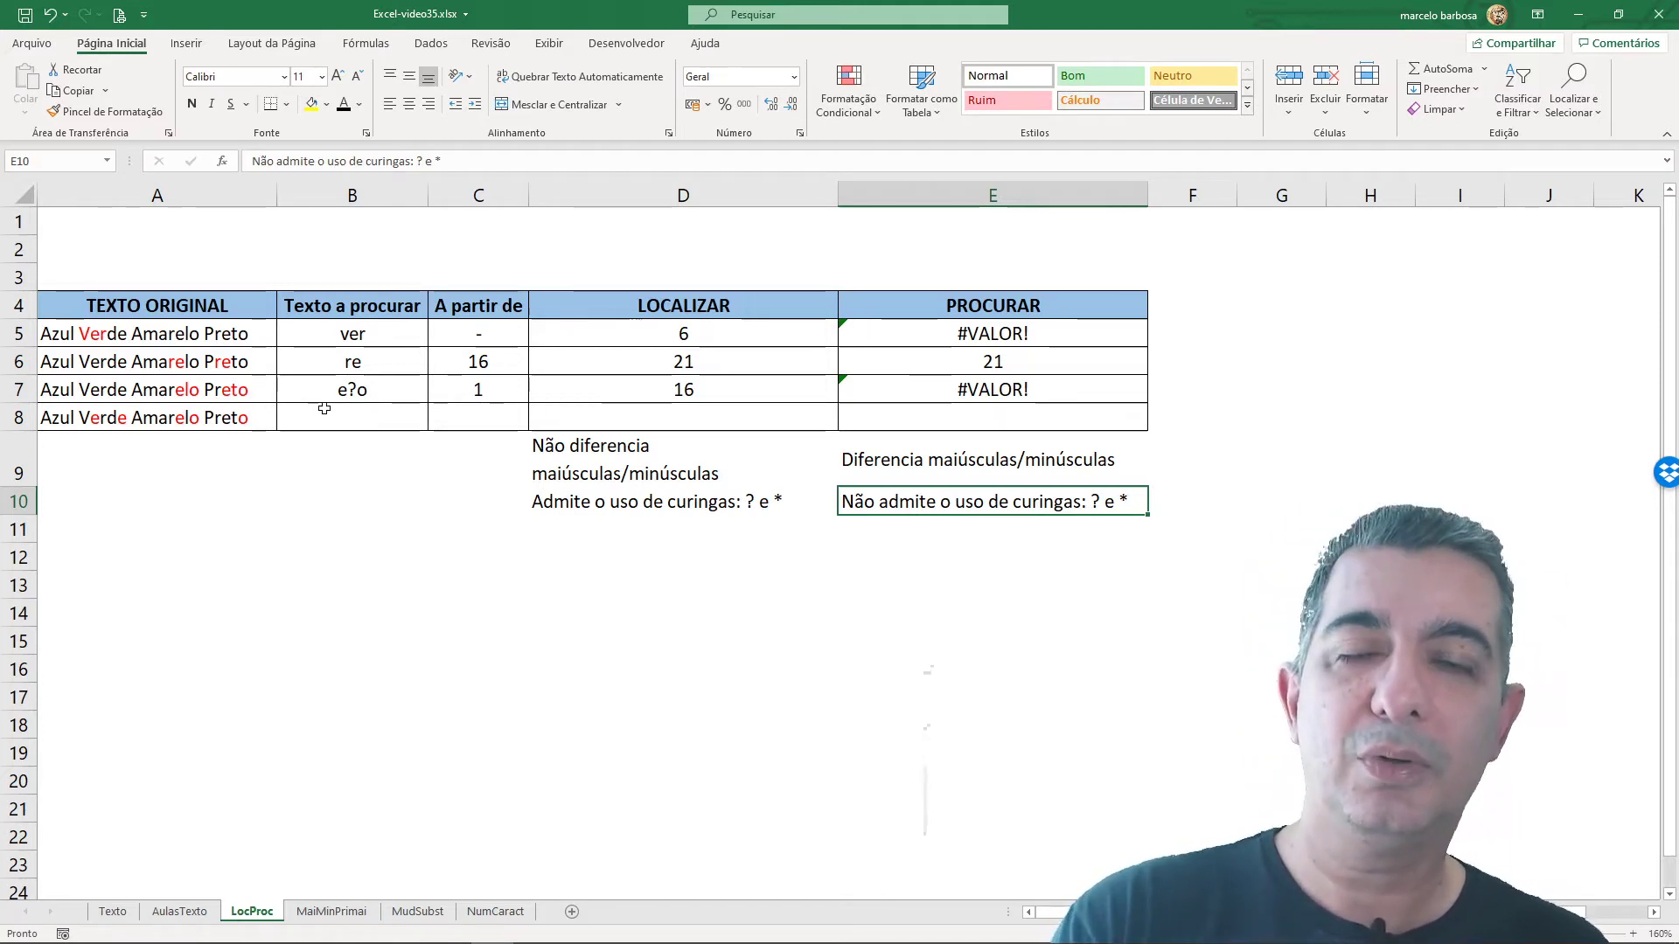
# - Change the starting position in cell C7 to 17 so the search skips the first "e?o" match
pyautogui.click(484, 388)
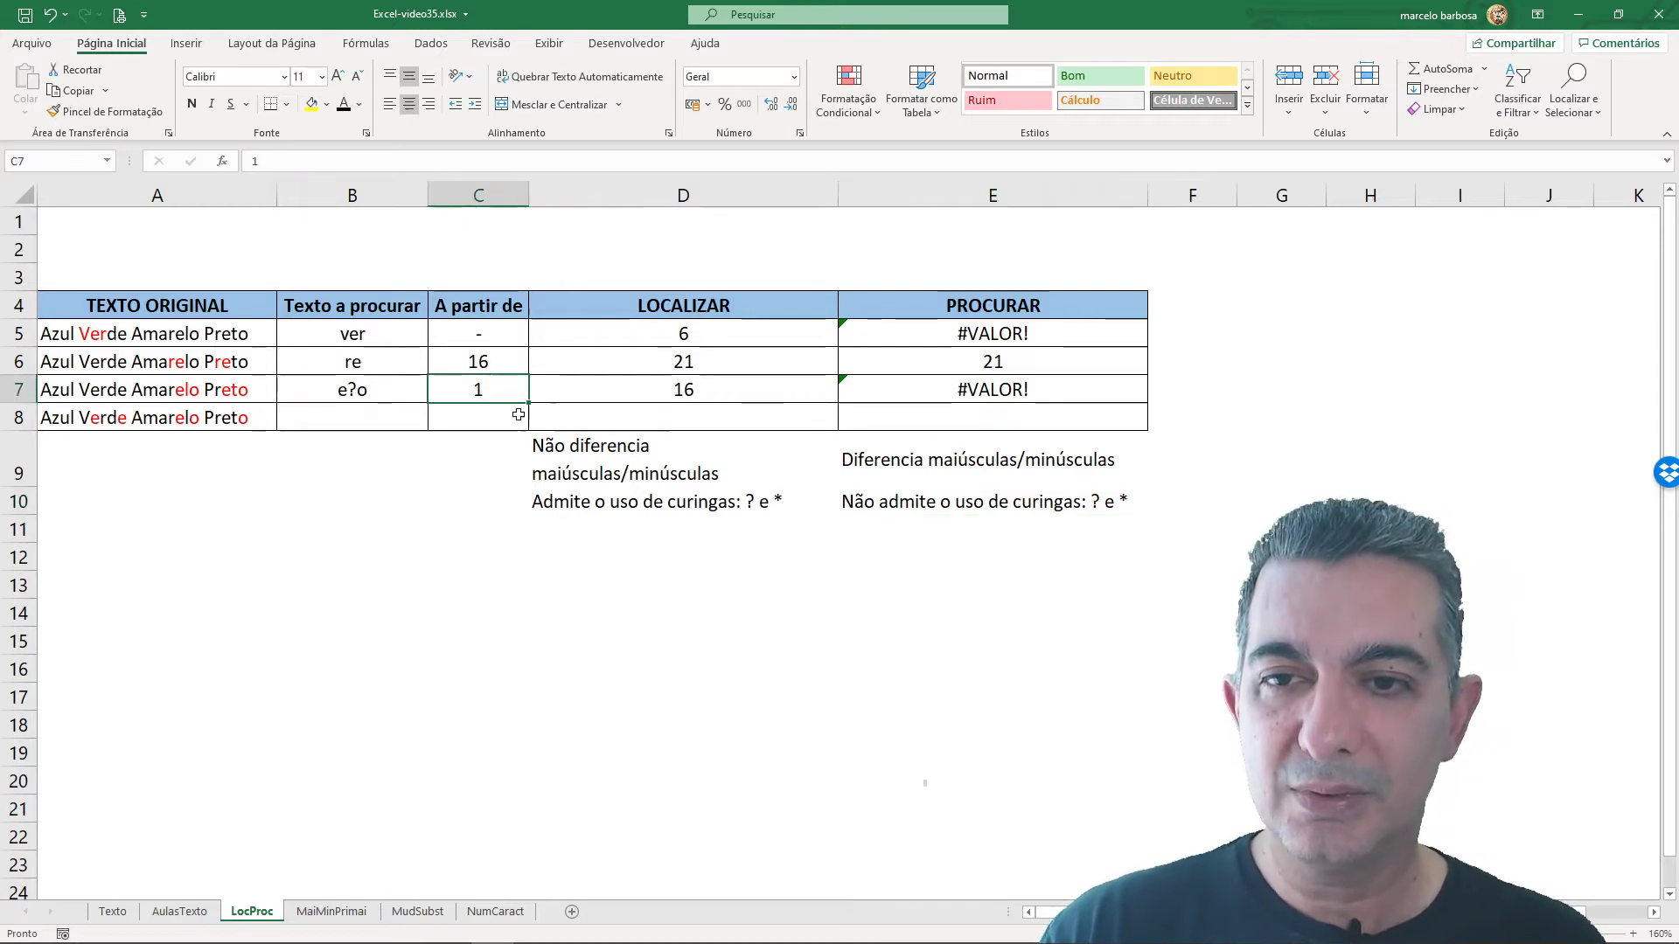
pyautogui.write('17')
pyautogui.press('Return')
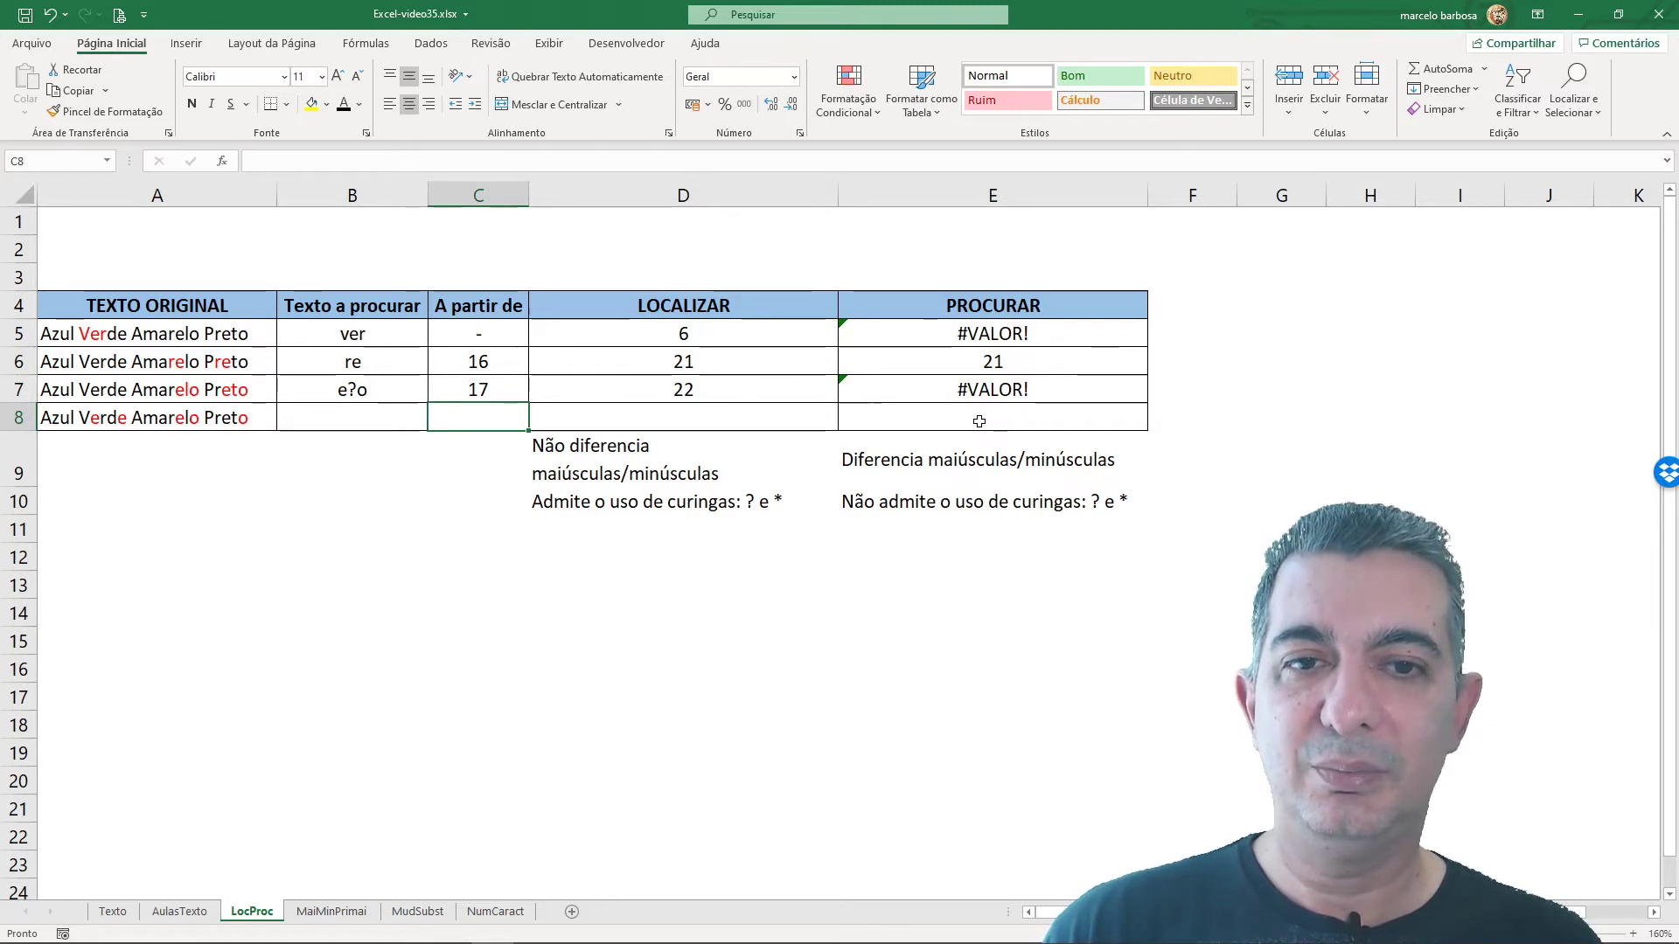
# - Fill in row 8 with the wildcard search text "e*o" in B8 and starting position 1 in C8
pyautogui.click(355, 413)
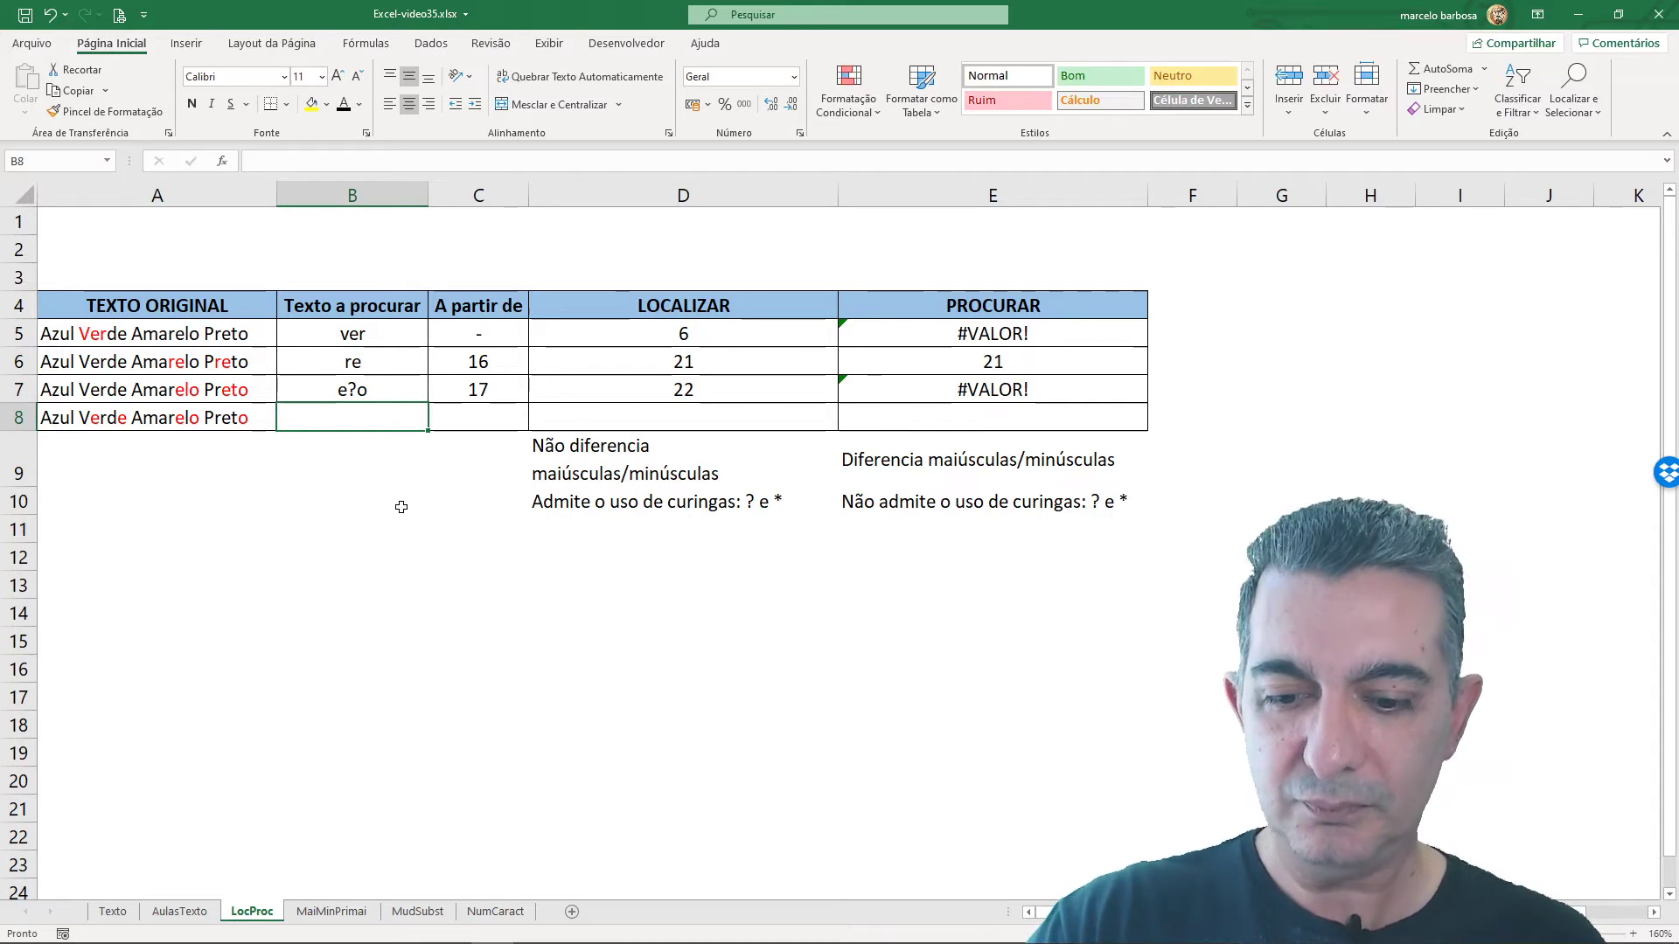
pyautogui.write('e*')
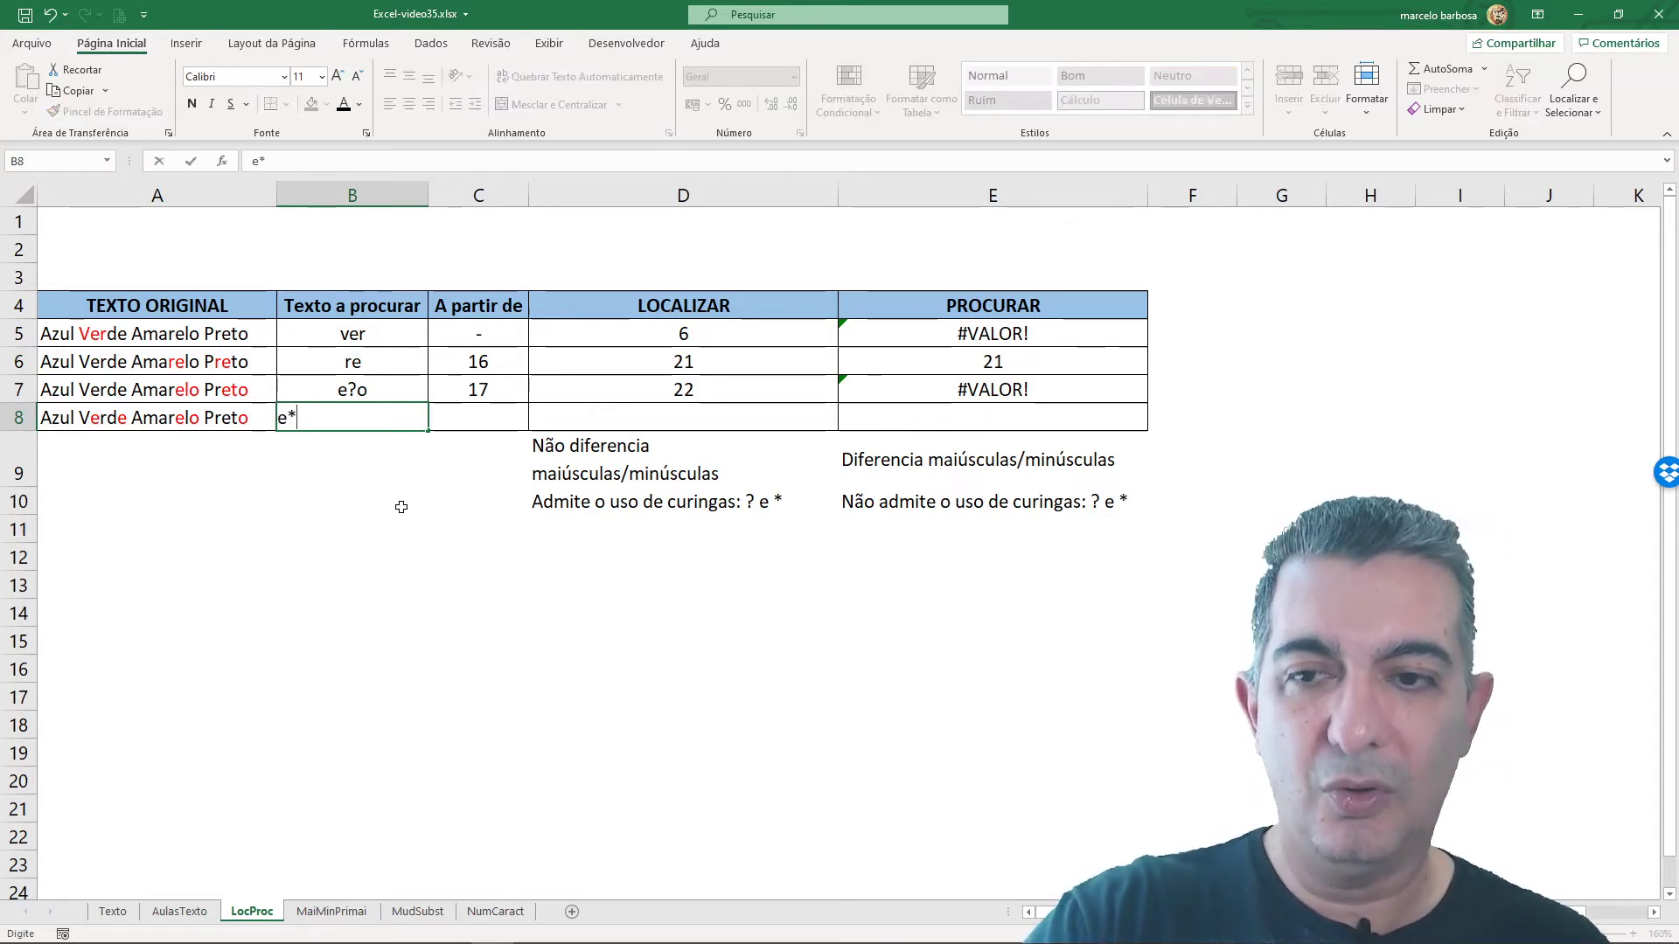
pyautogui.write('o')
pyautogui.hotkey('ctrl', 'Return')
pyautogui.press('Tab')
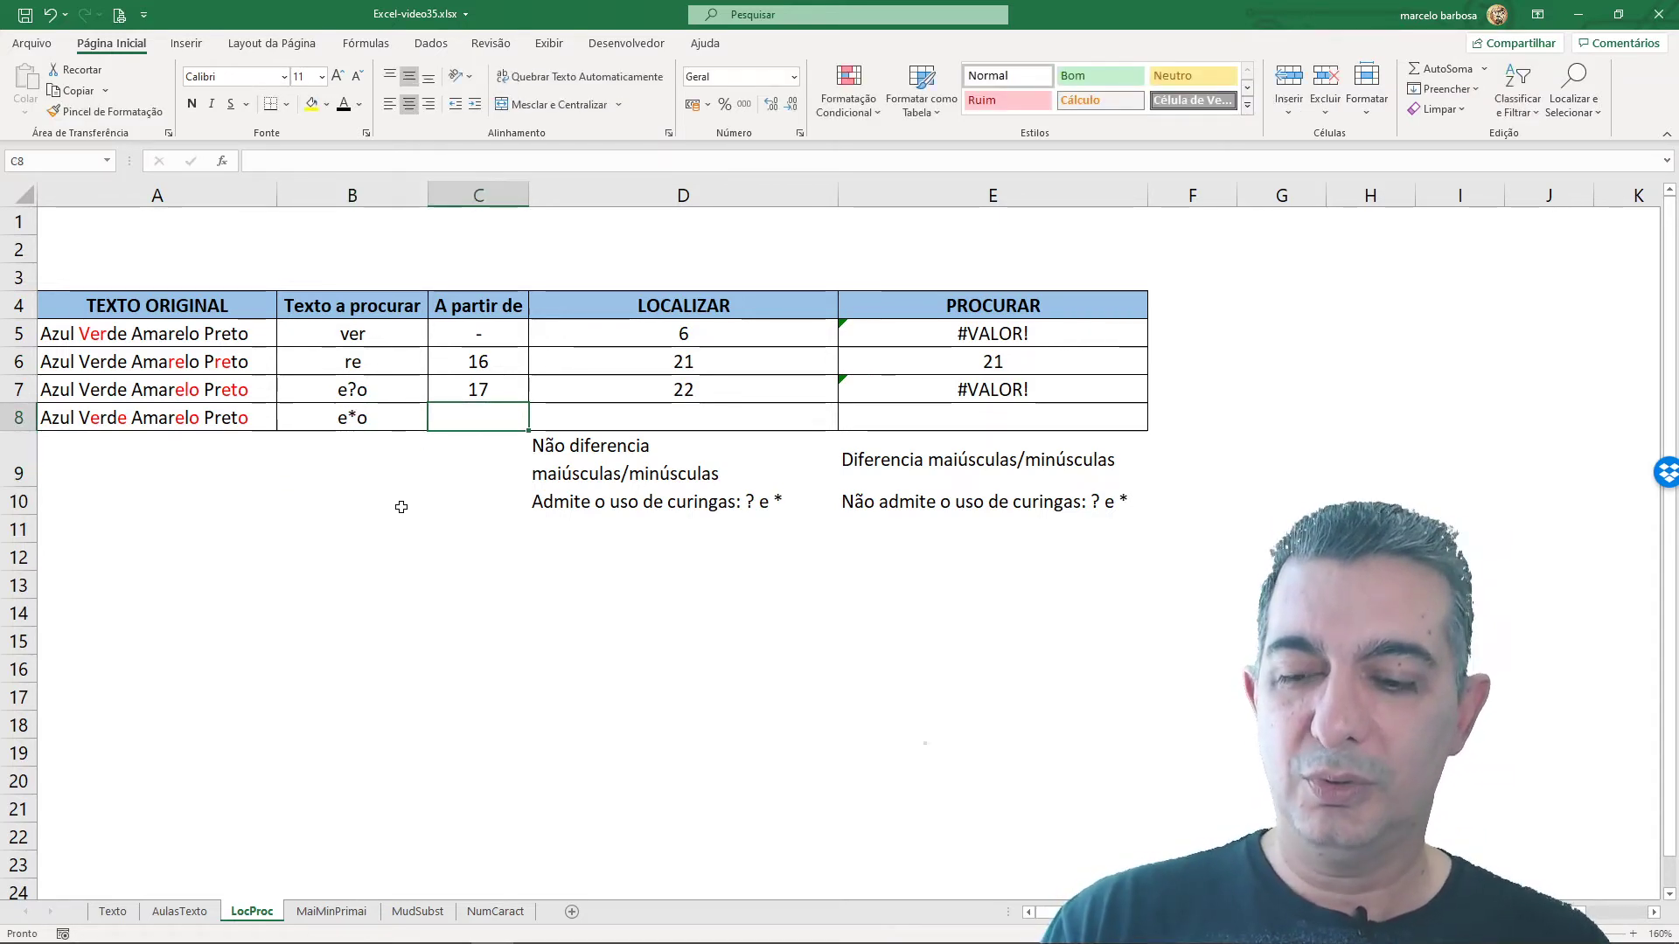
pyautogui.write('1')
pyautogui.press('Tab')
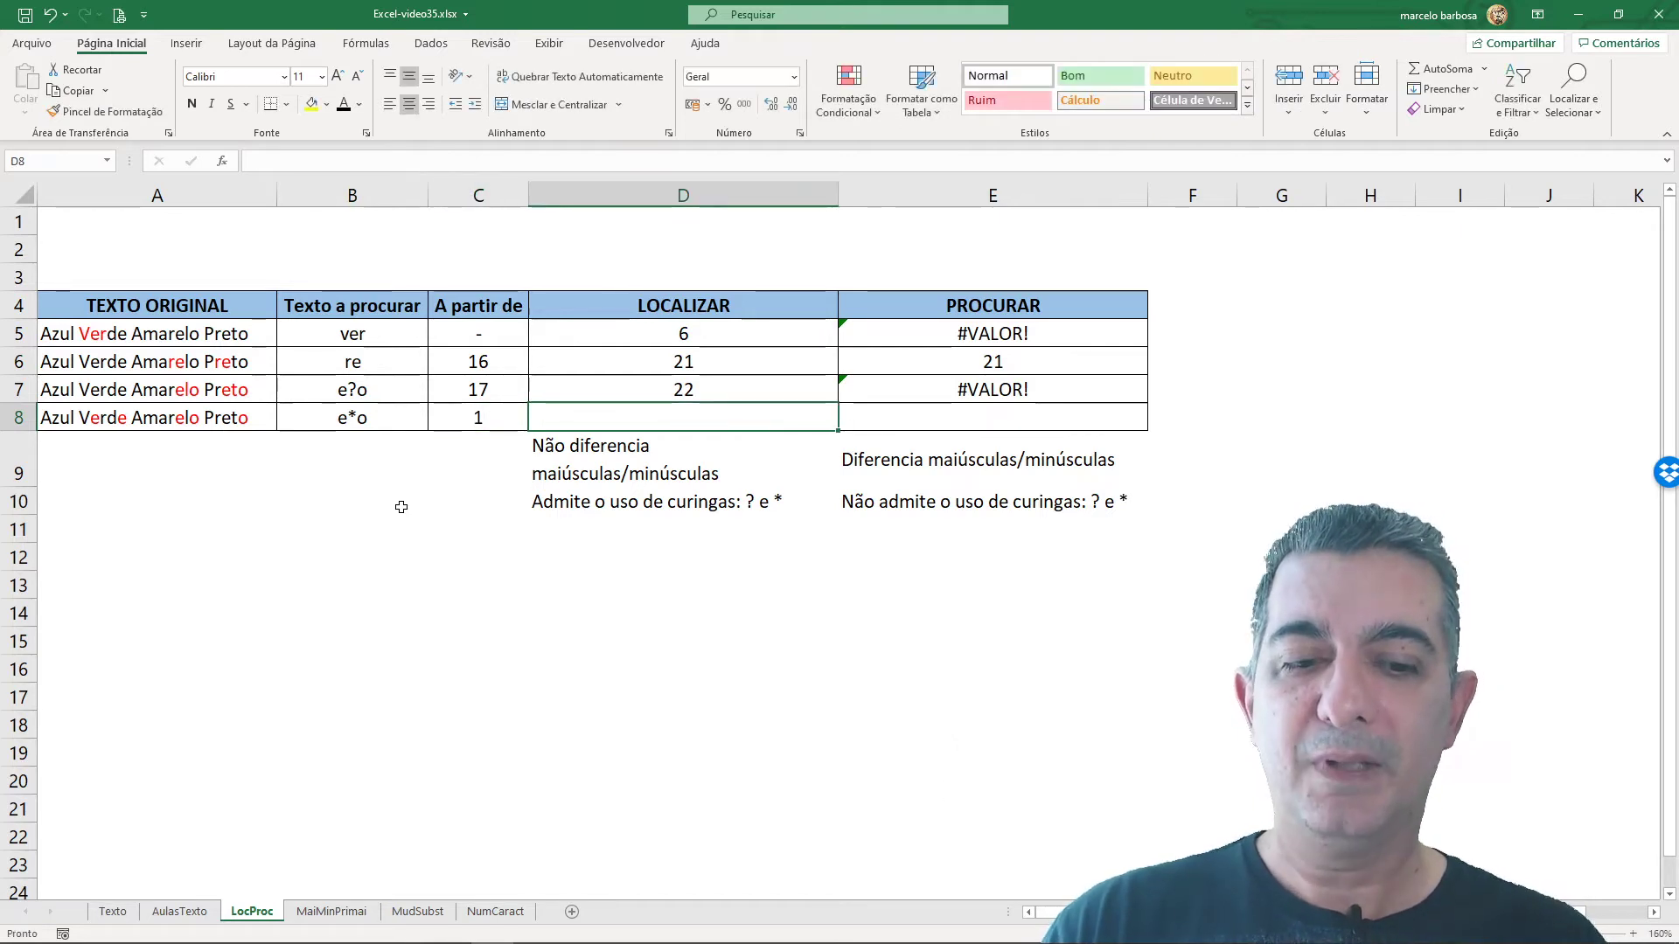
# - Enter =LOCALIZAR(B8;A8;C8) in cell D8 to search the original text with the "*" wildcard pattern
pyautogui.write('=localizar(')
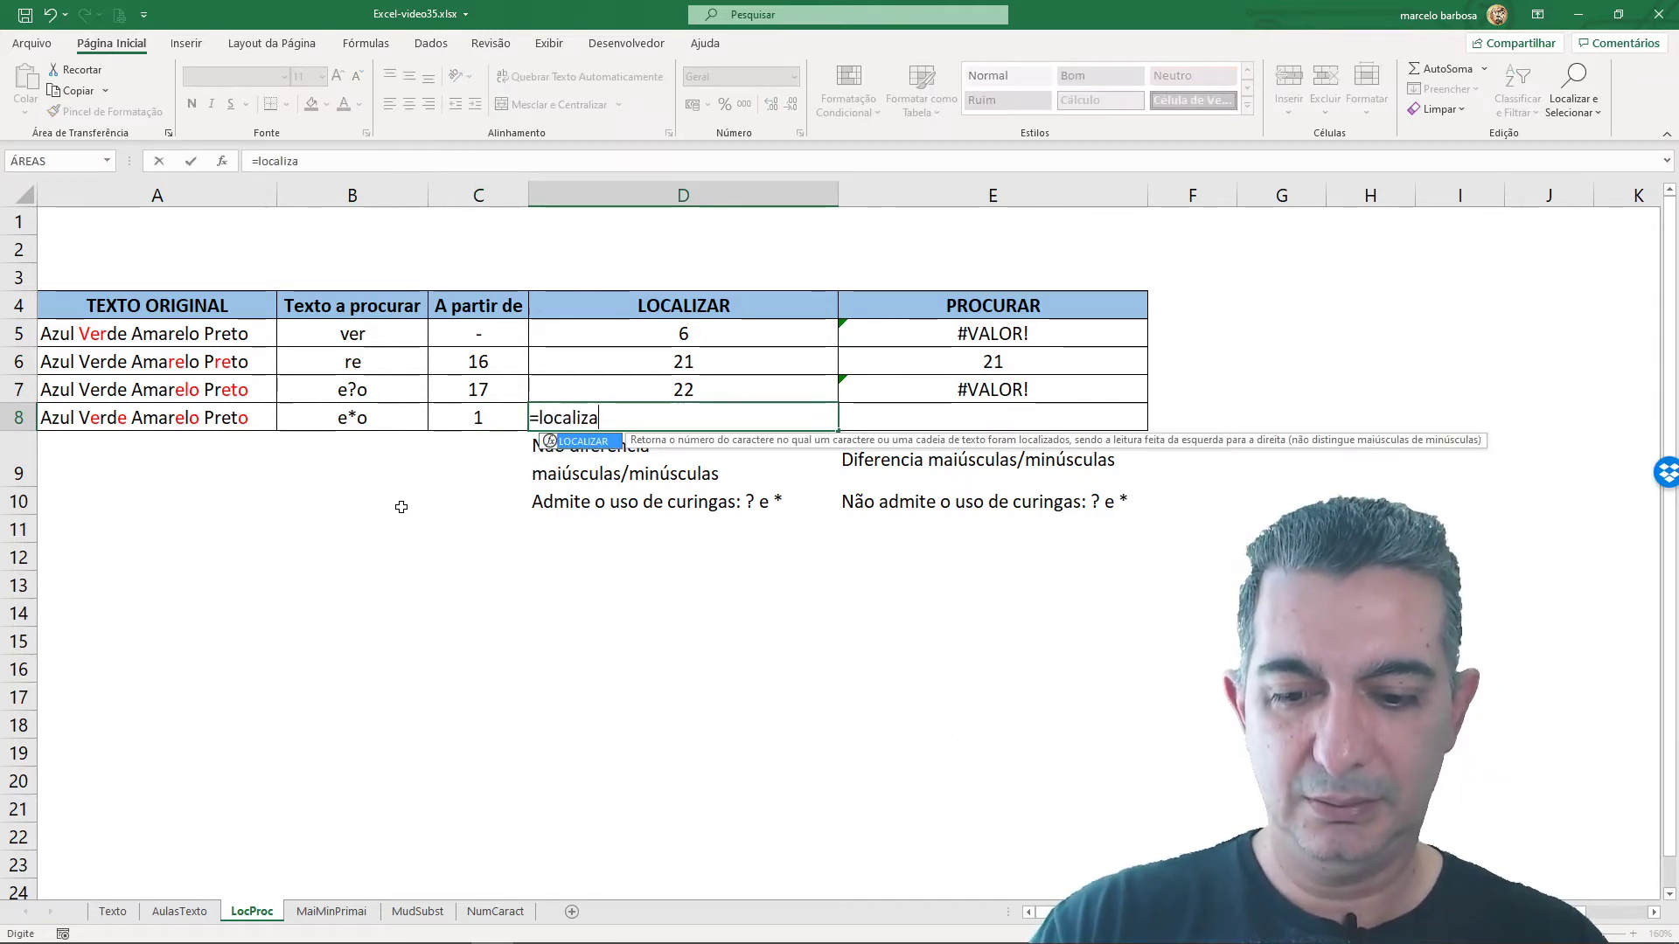
pyautogui.click(356, 417)
pyautogui.write(';')
pyautogui.click(216, 417)
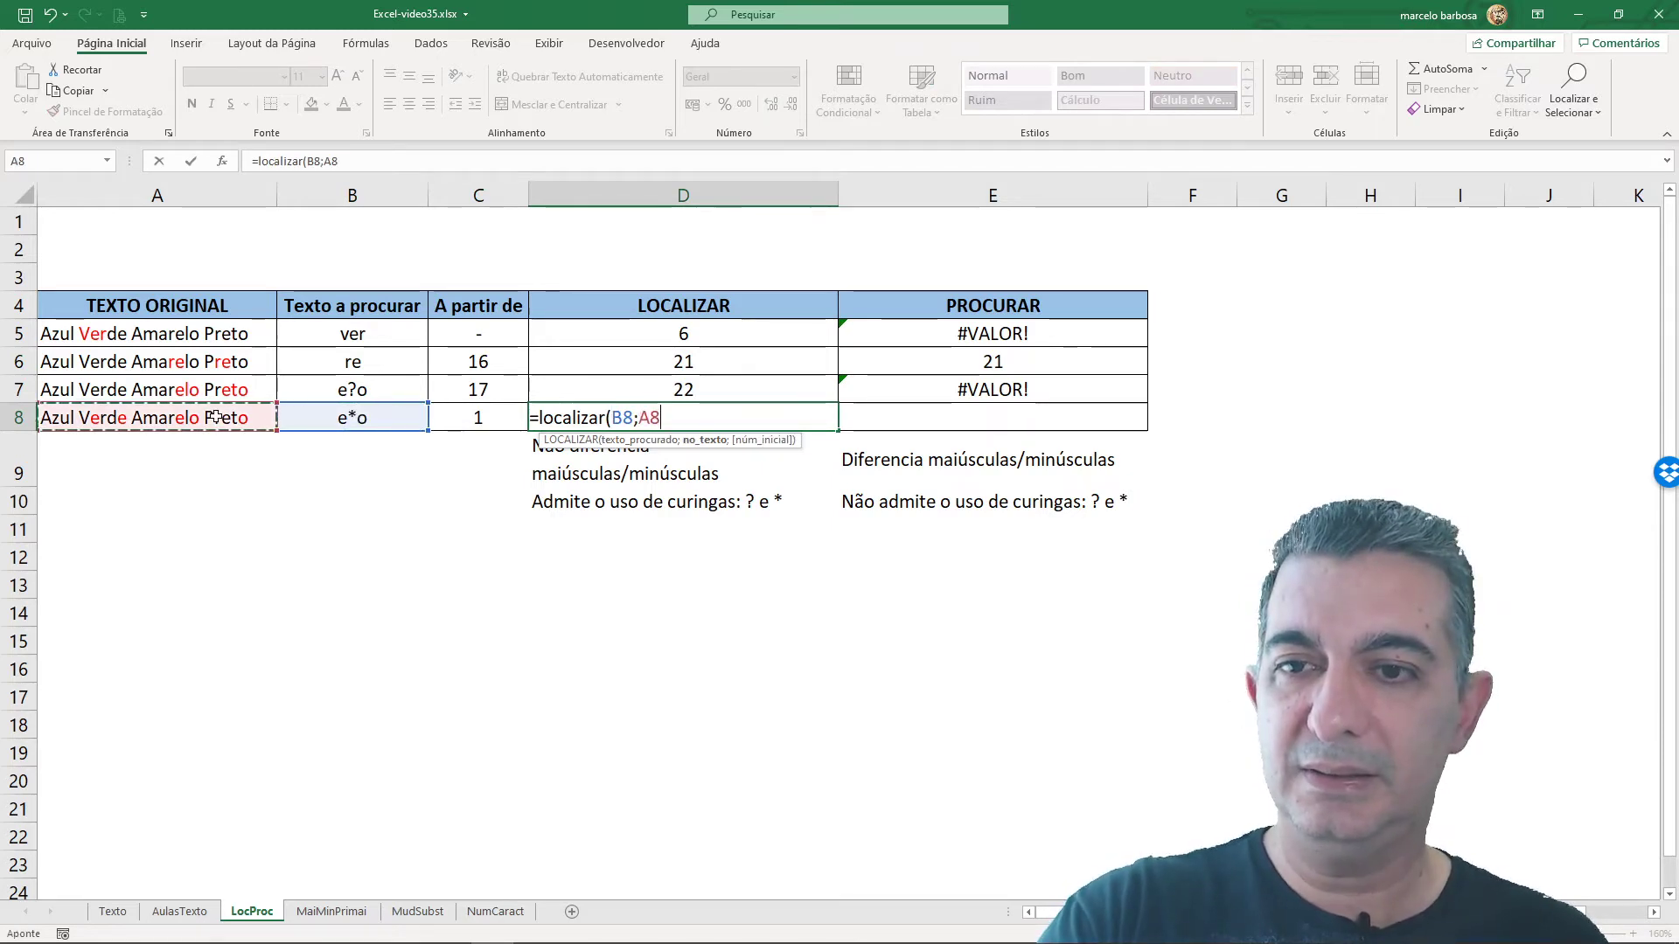
pyautogui.write(';')
pyautogui.click(478, 413)
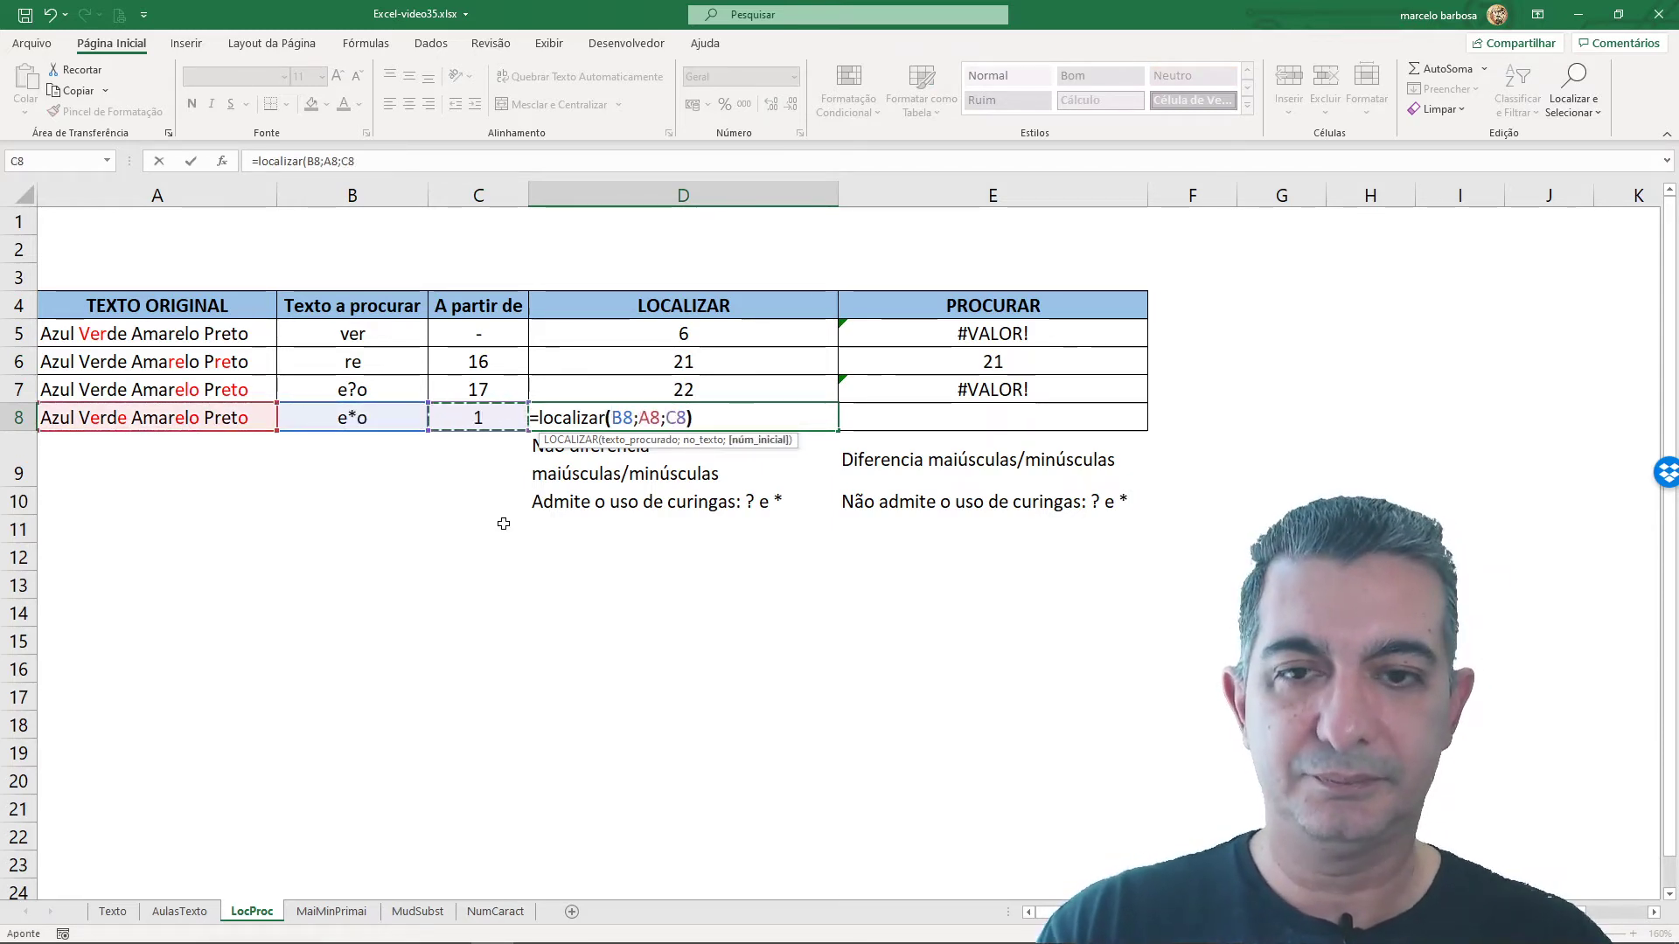
pyautogui.write(')')
pyautogui.press('Return')
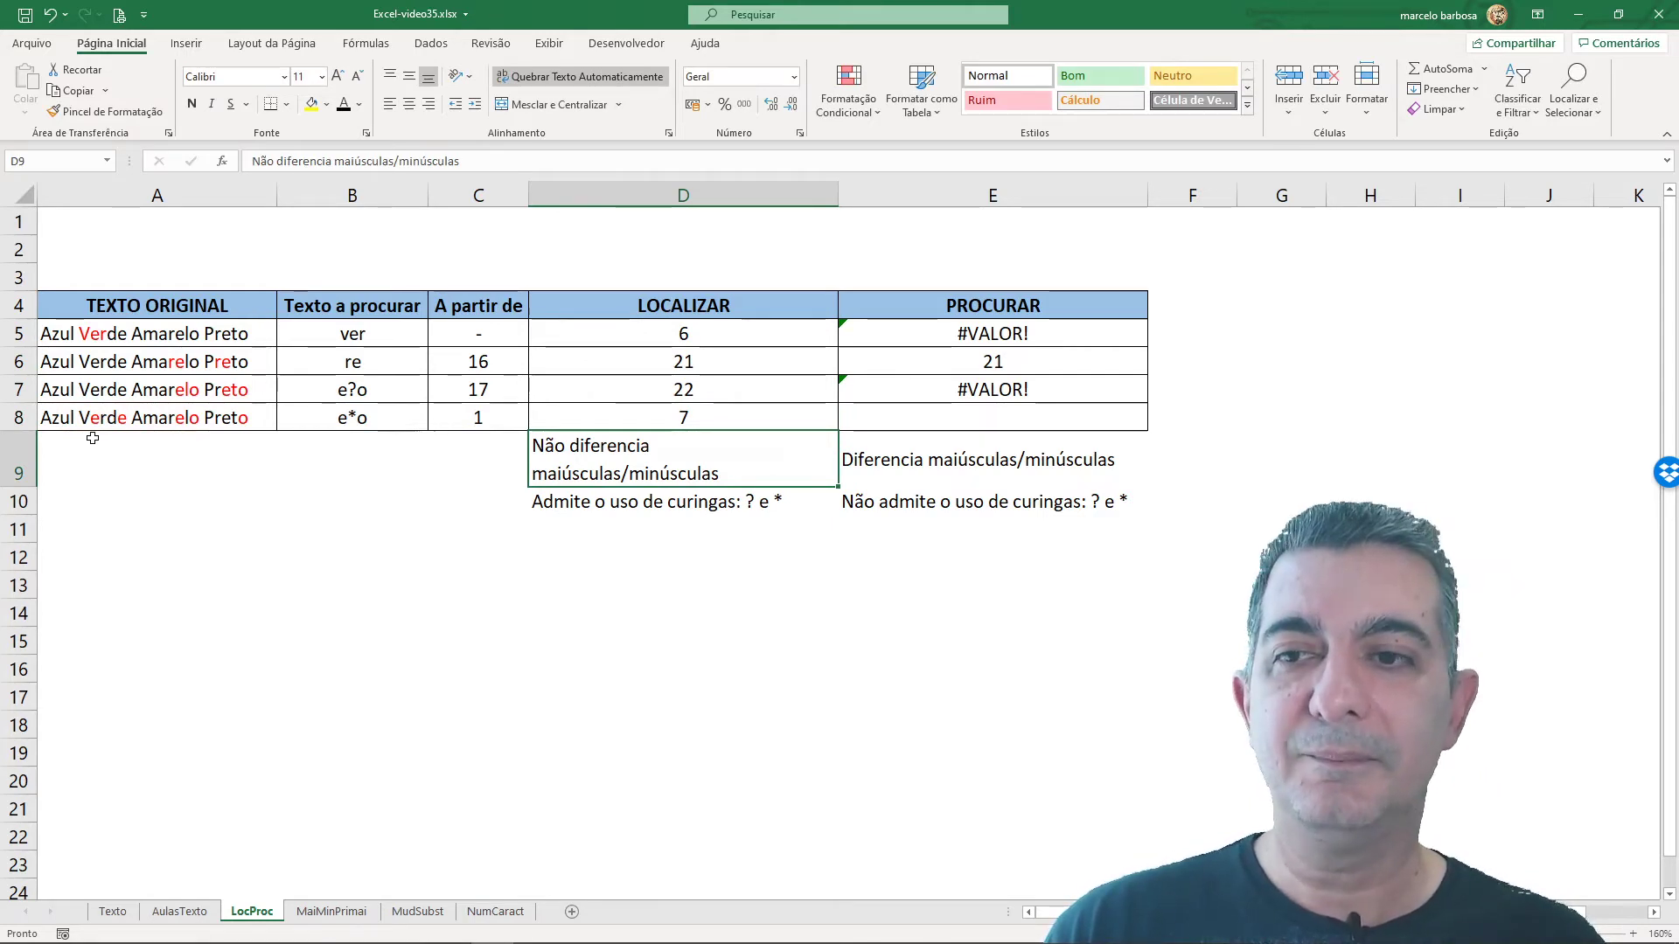
# - Change the starting position in cell C8 to 8 to test the "e*o" search past the first "e"
pyautogui.click(484, 417)
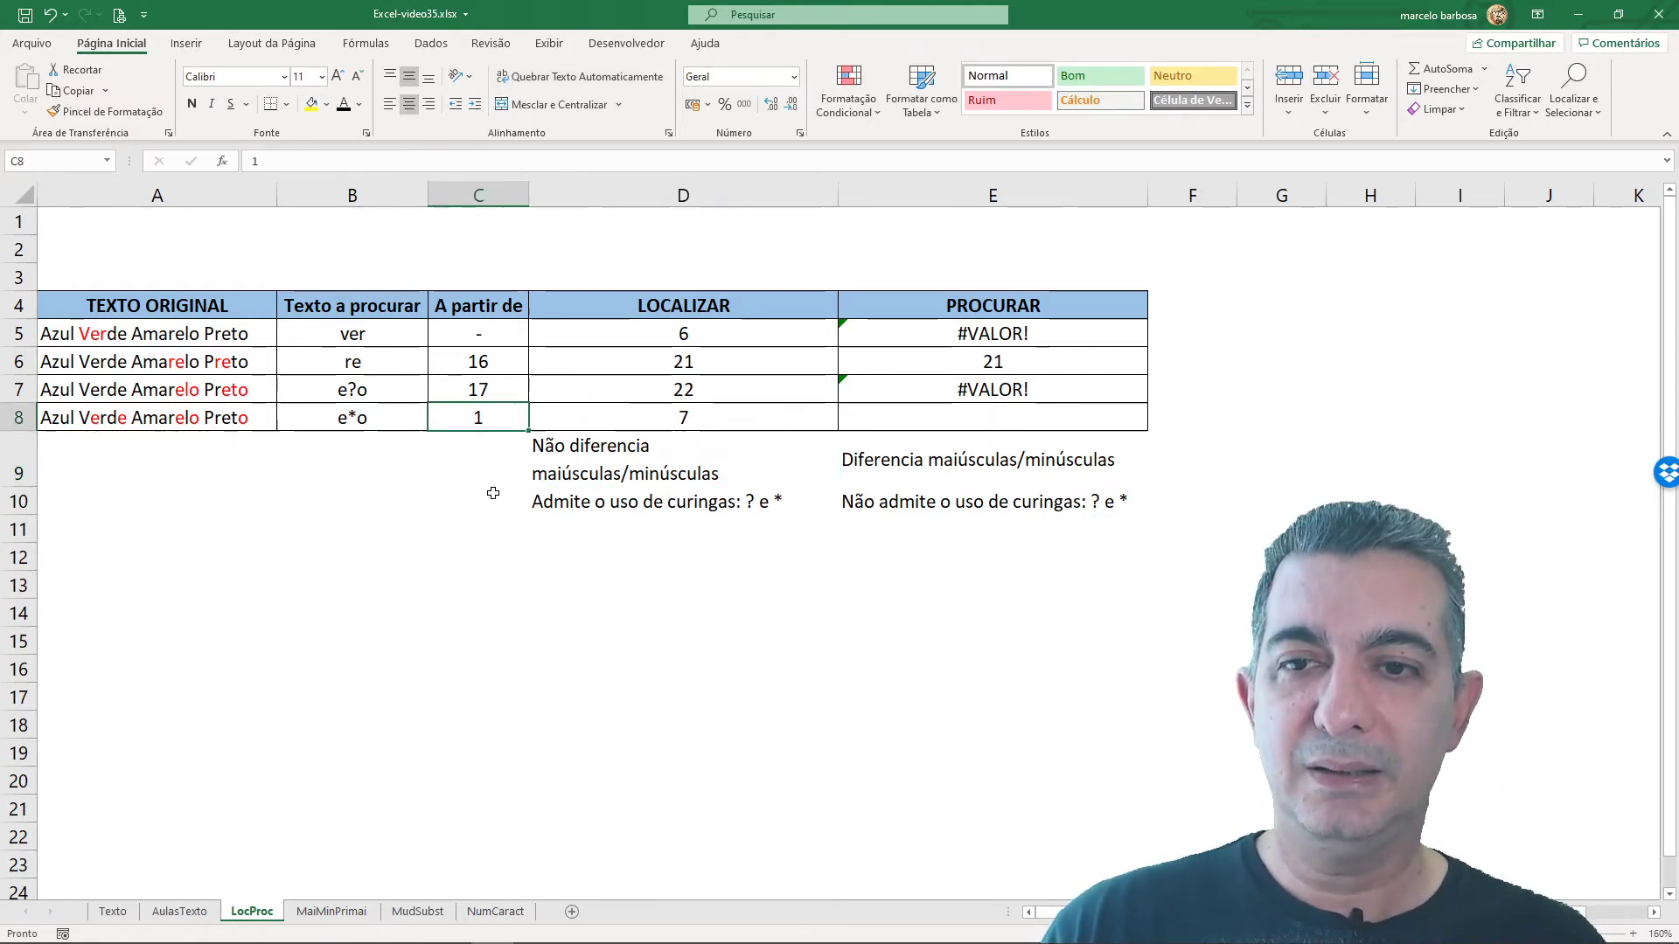
pyautogui.write('8')
pyautogui.press('Return')
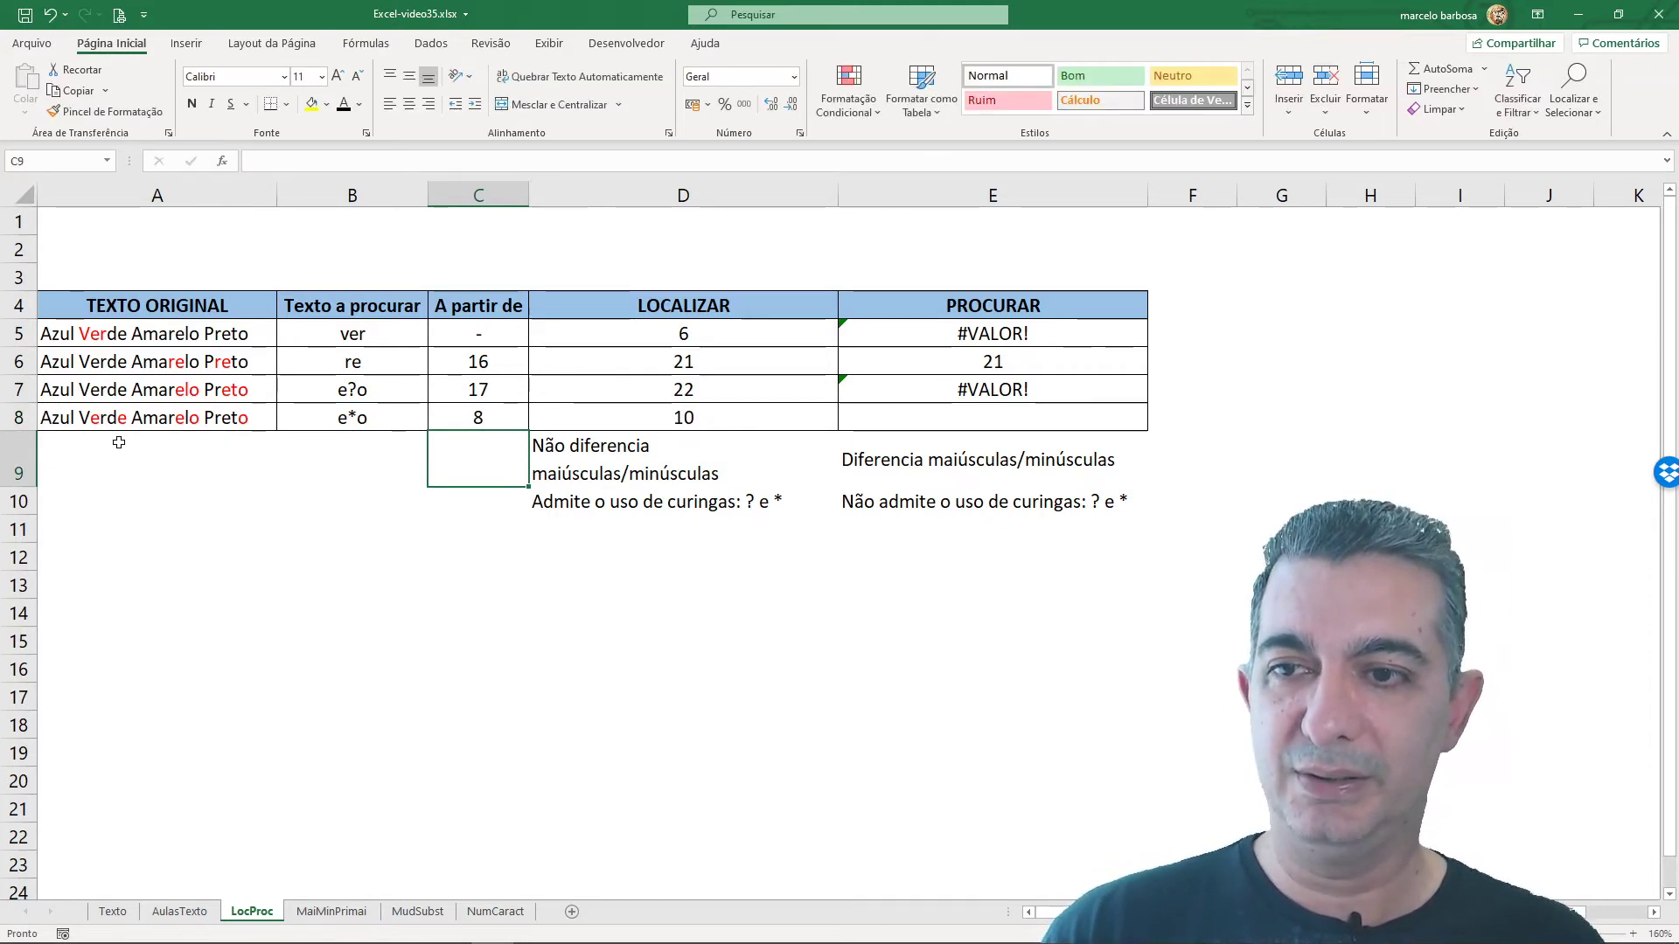
# - Set the starting position in cell C8 to 11 so the search begins after the second "e"
pyautogui.click(488, 417)
pyautogui.write('11')
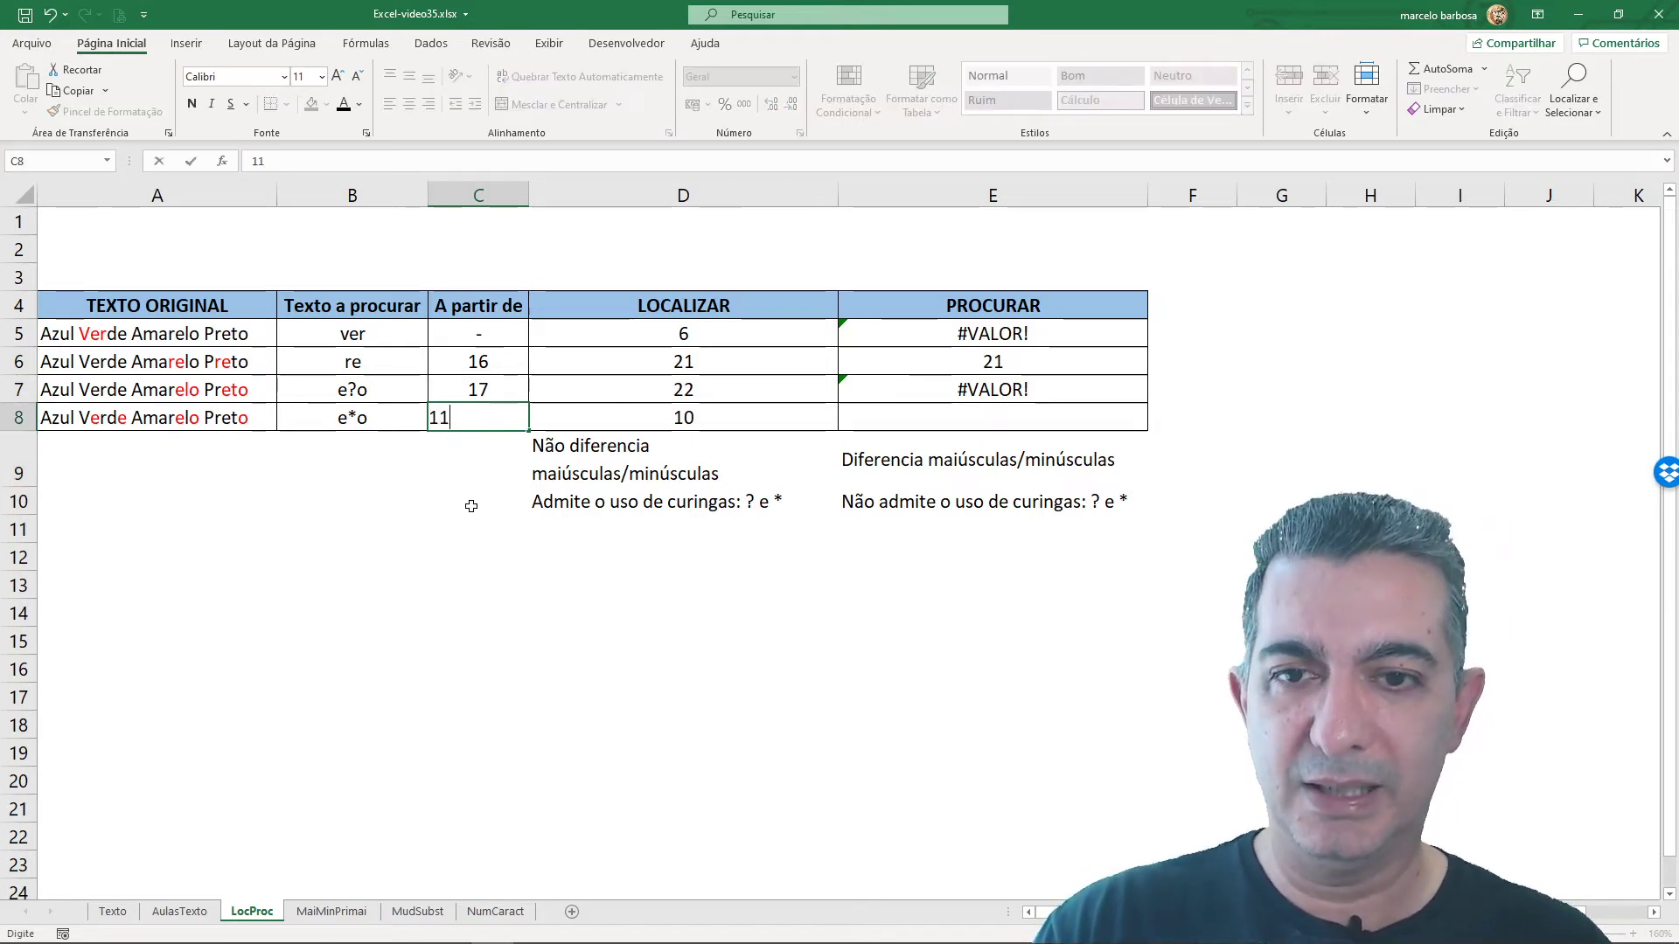
pyautogui.press('Return')
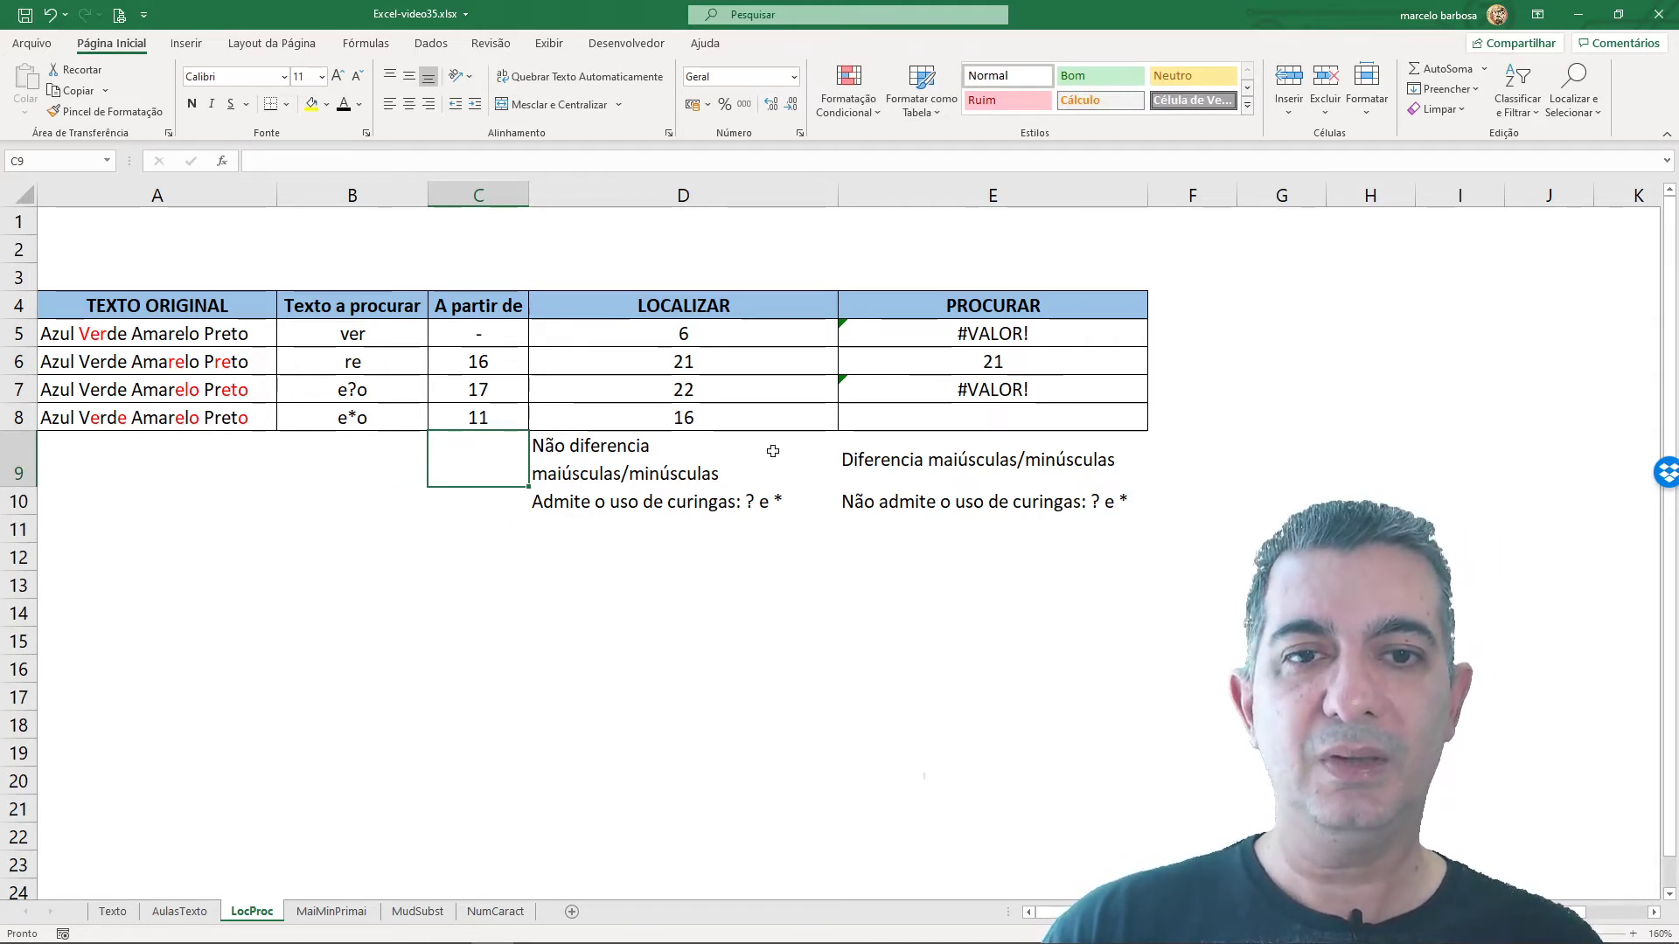
# - Enter =PROCURAR(B8;A8;C8) in cell E8 to test the "e*o" wildcard search with PROCURAR
pyautogui.click(1001, 418)
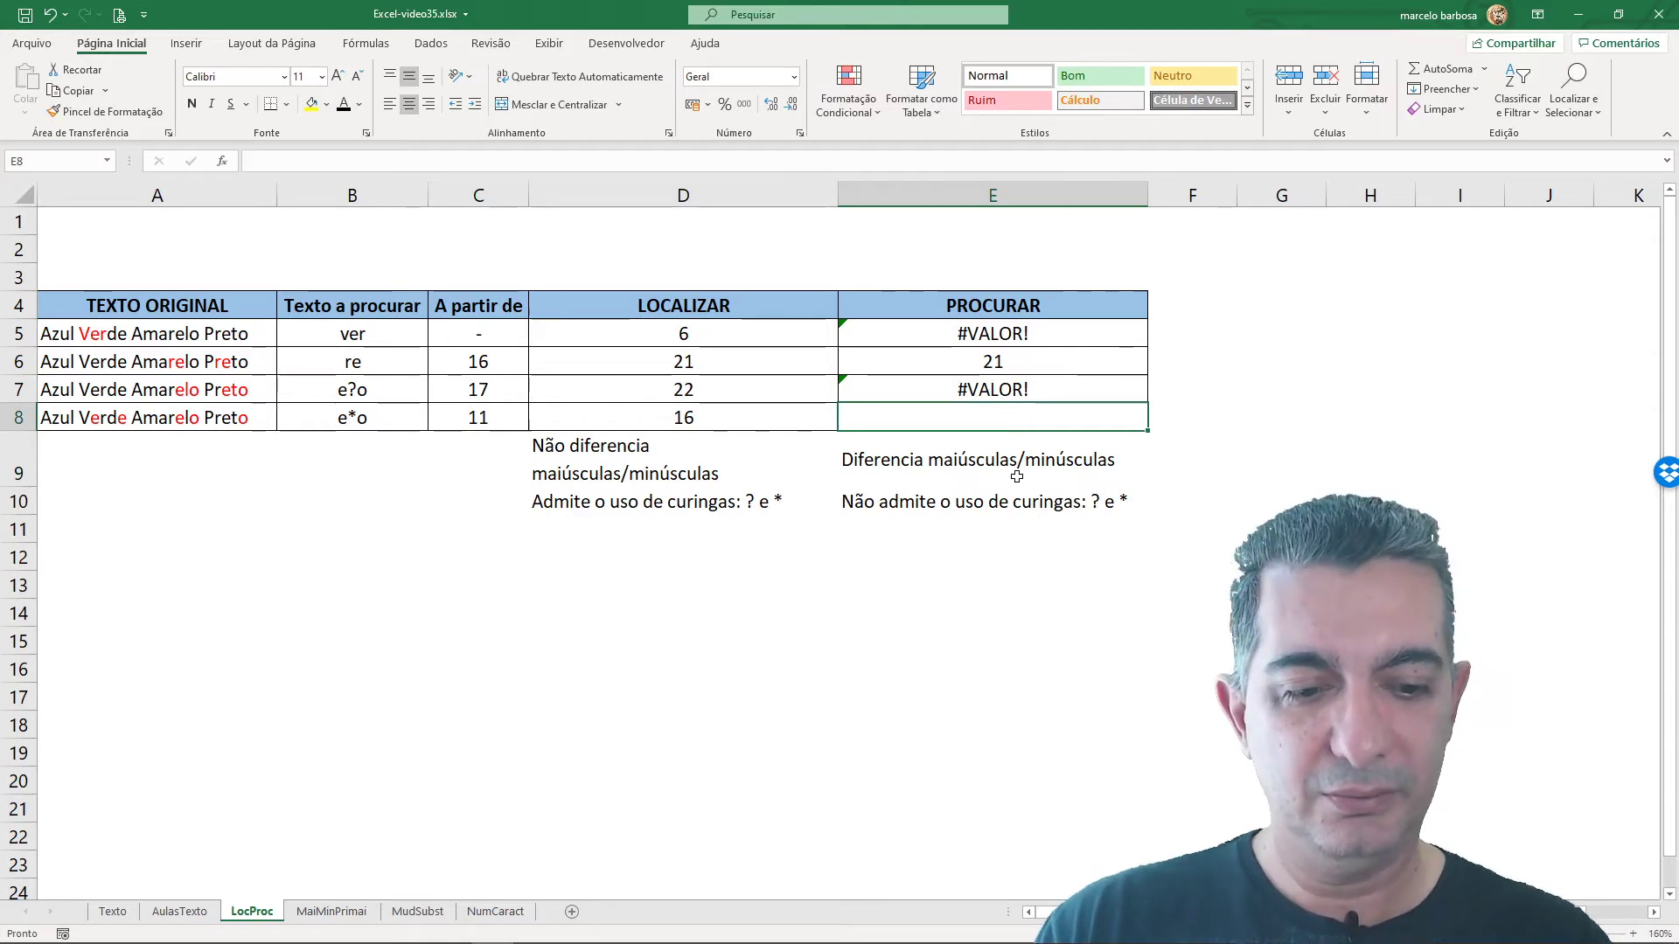
pyautogui.write('=procu')
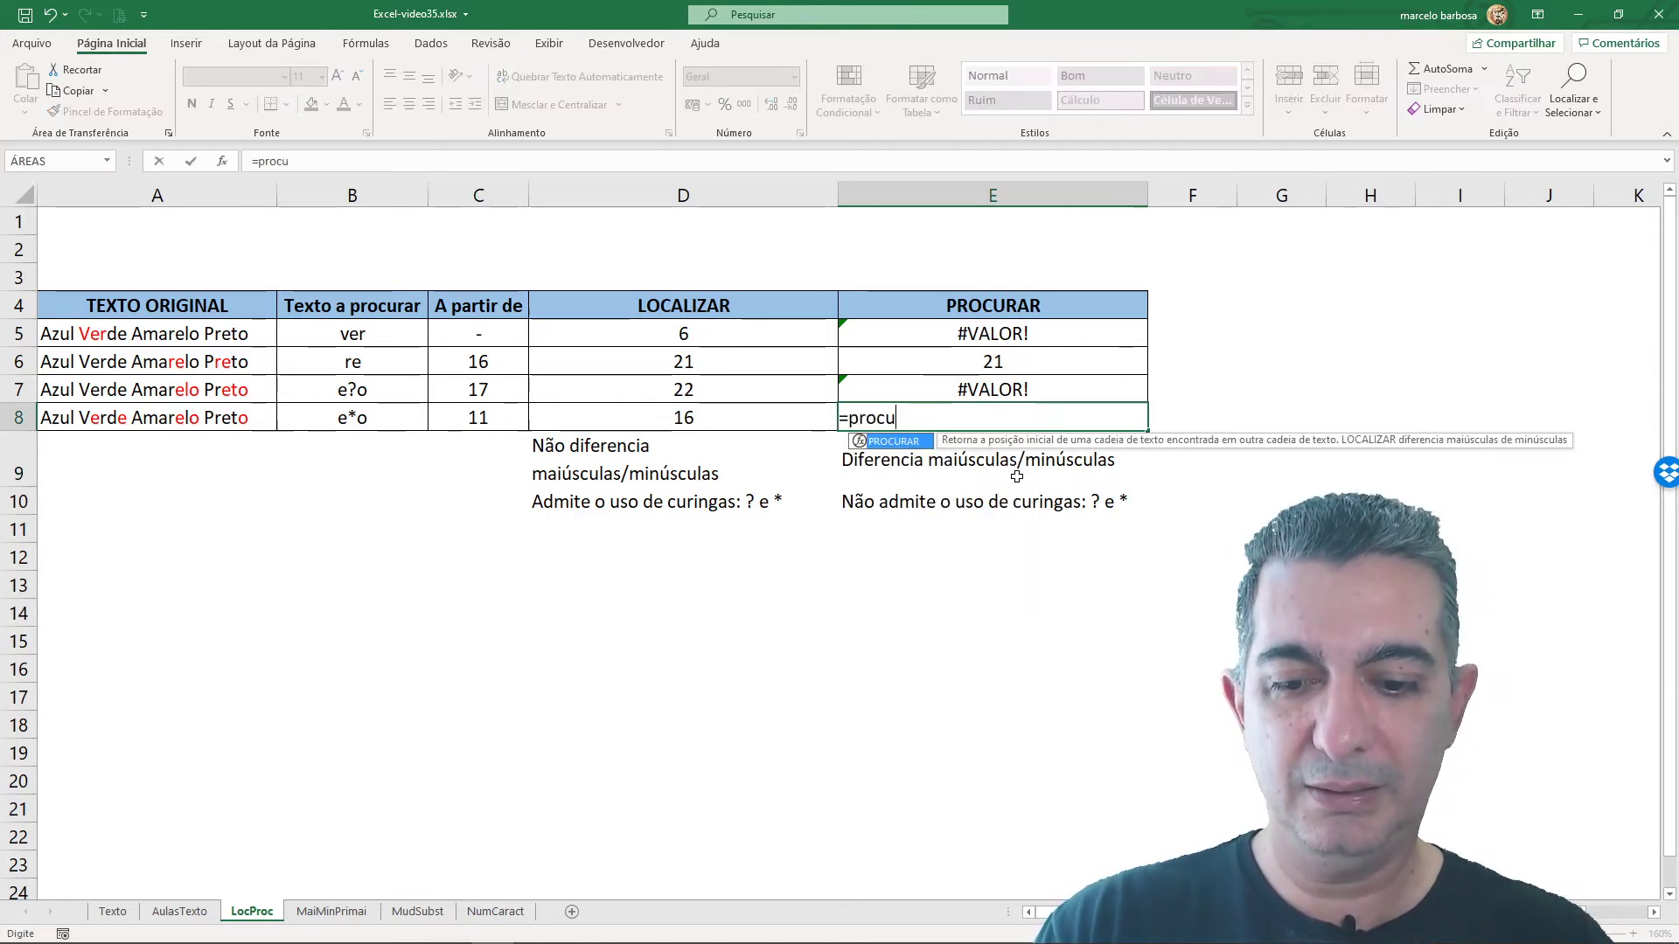
pyautogui.write('rar(')
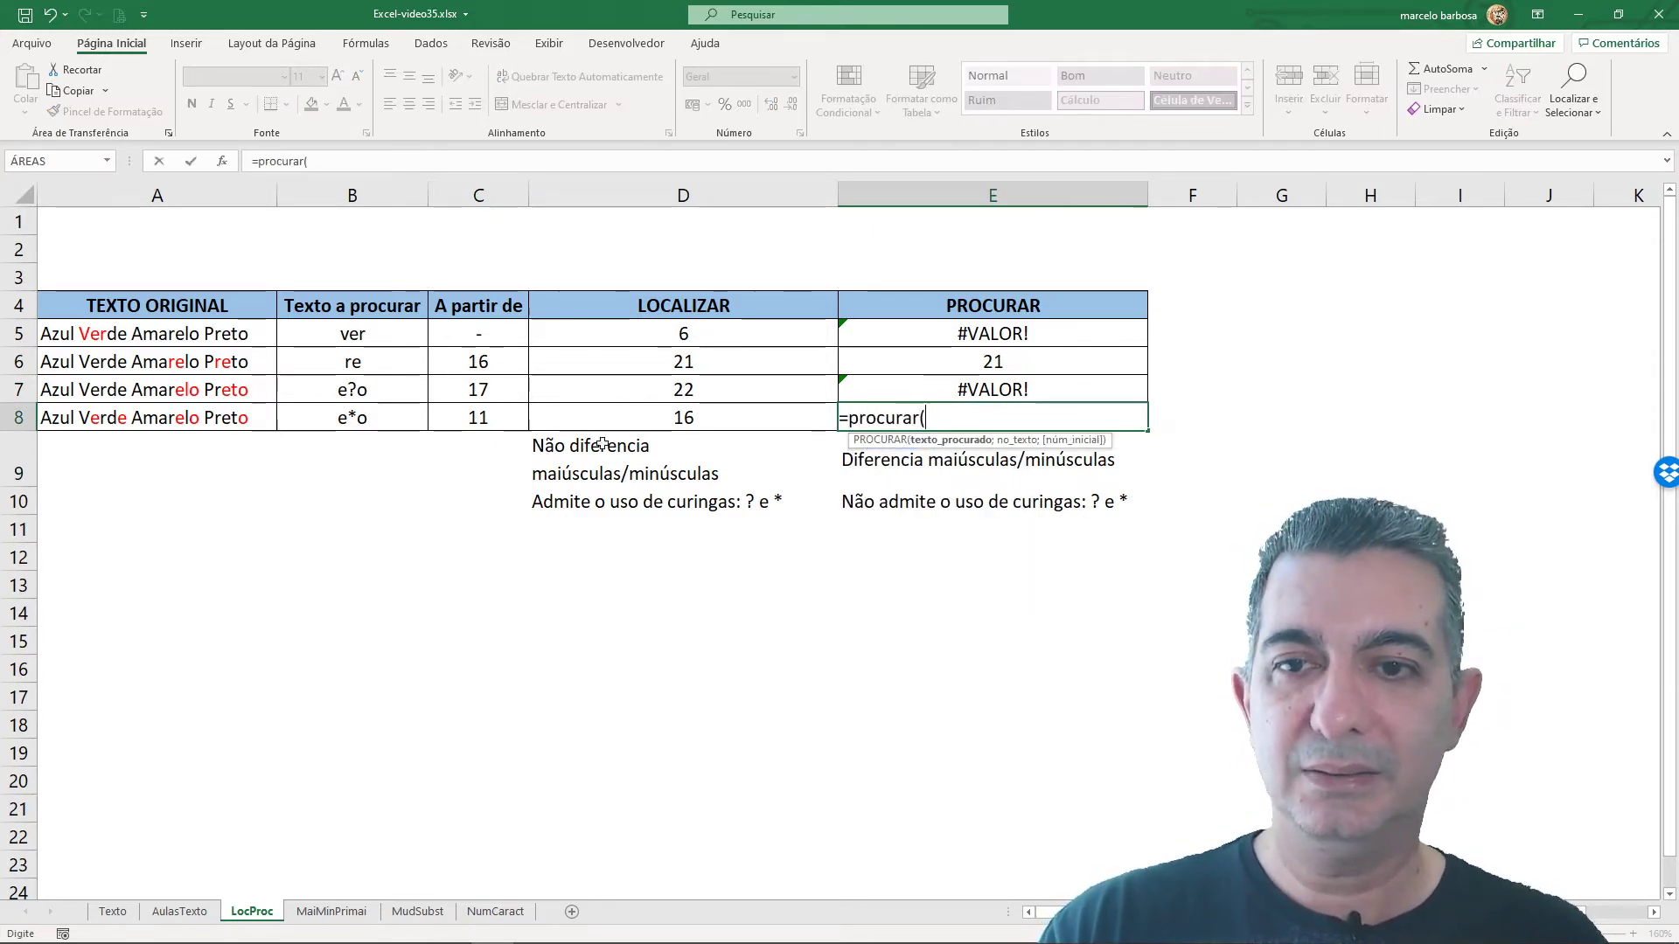
pyautogui.click(358, 419)
pyautogui.write(';')
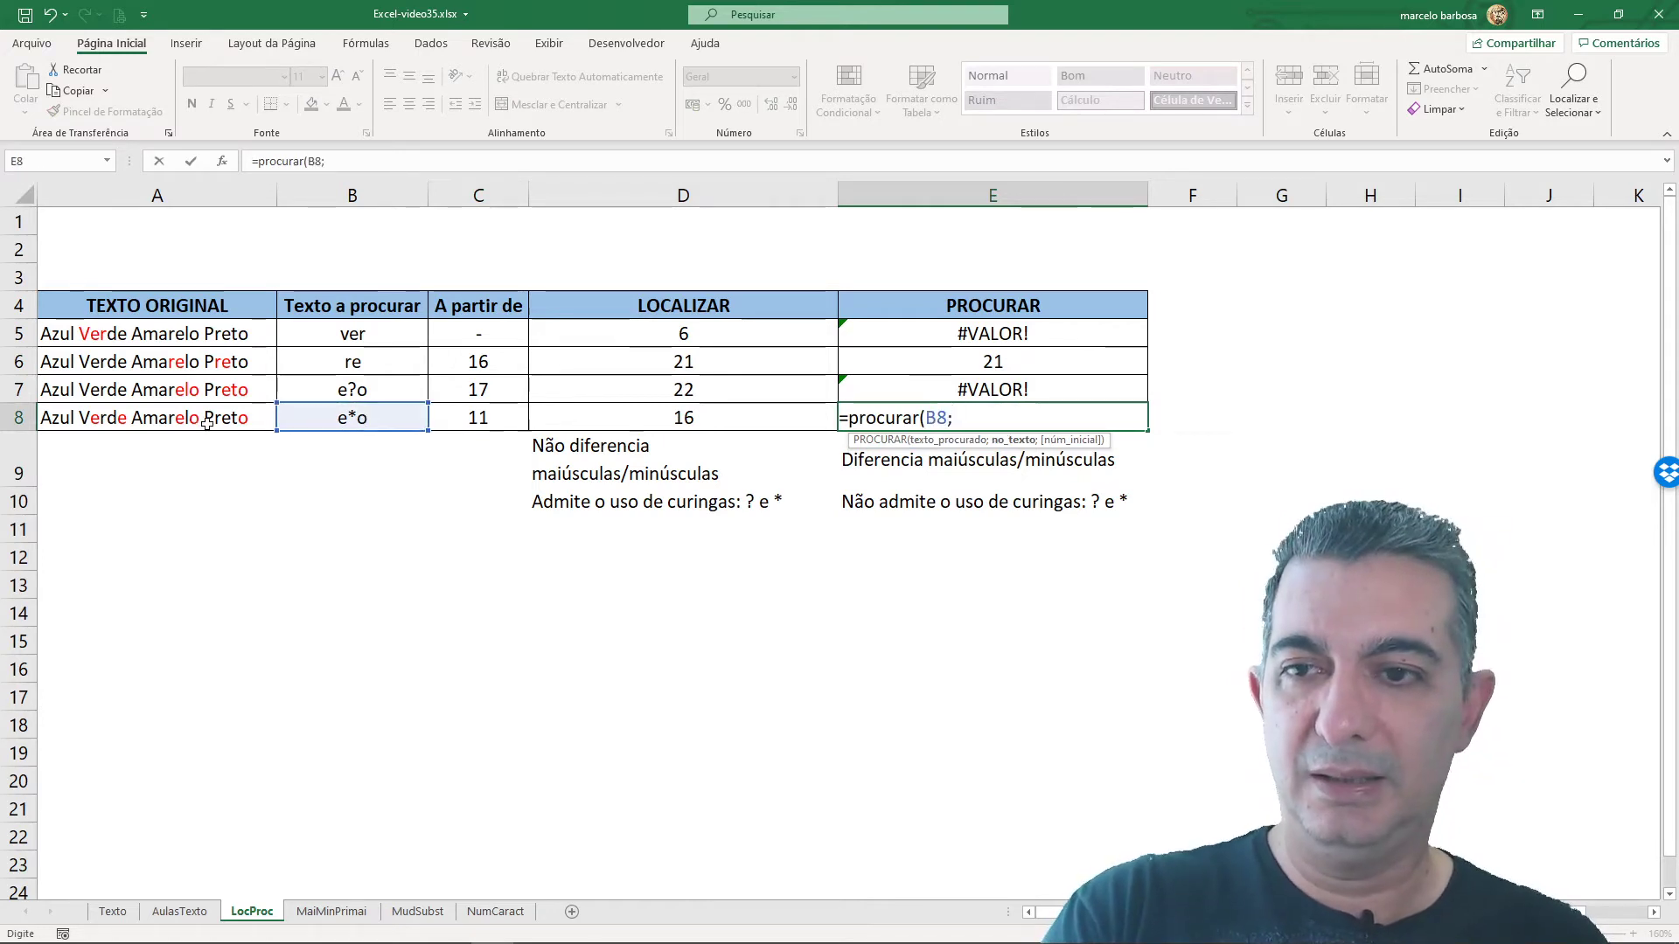
pyautogui.click(207, 424)
pyautogui.write(';')
pyautogui.click(477, 418)
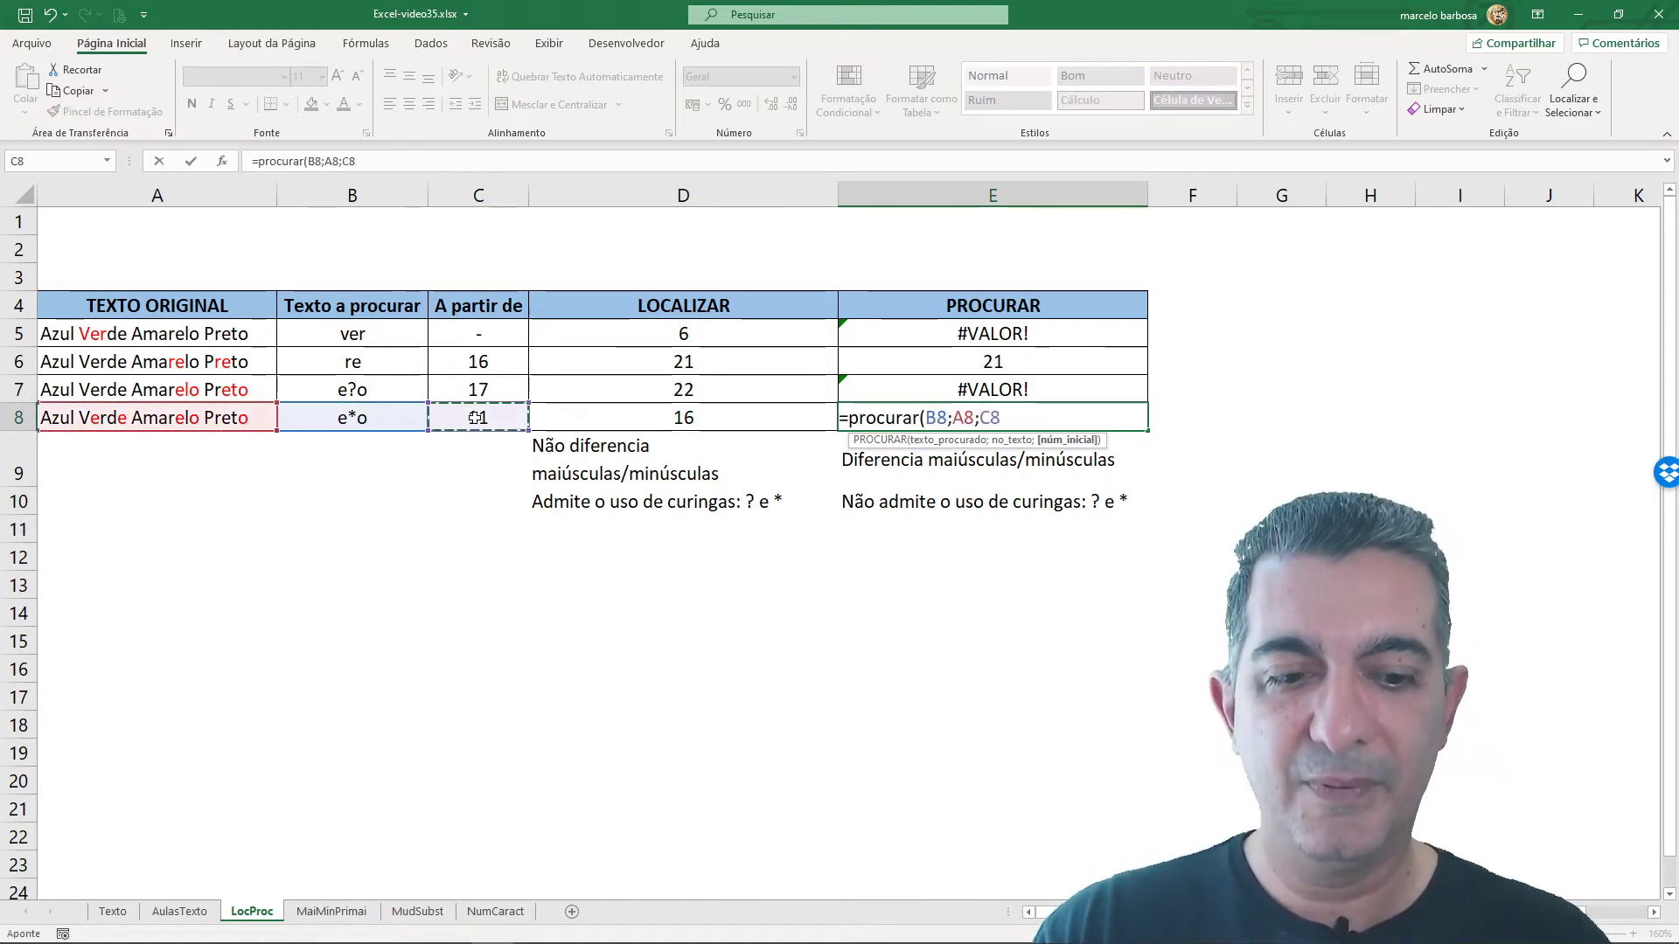
pyautogui.write(')')
pyautogui.press('Return')
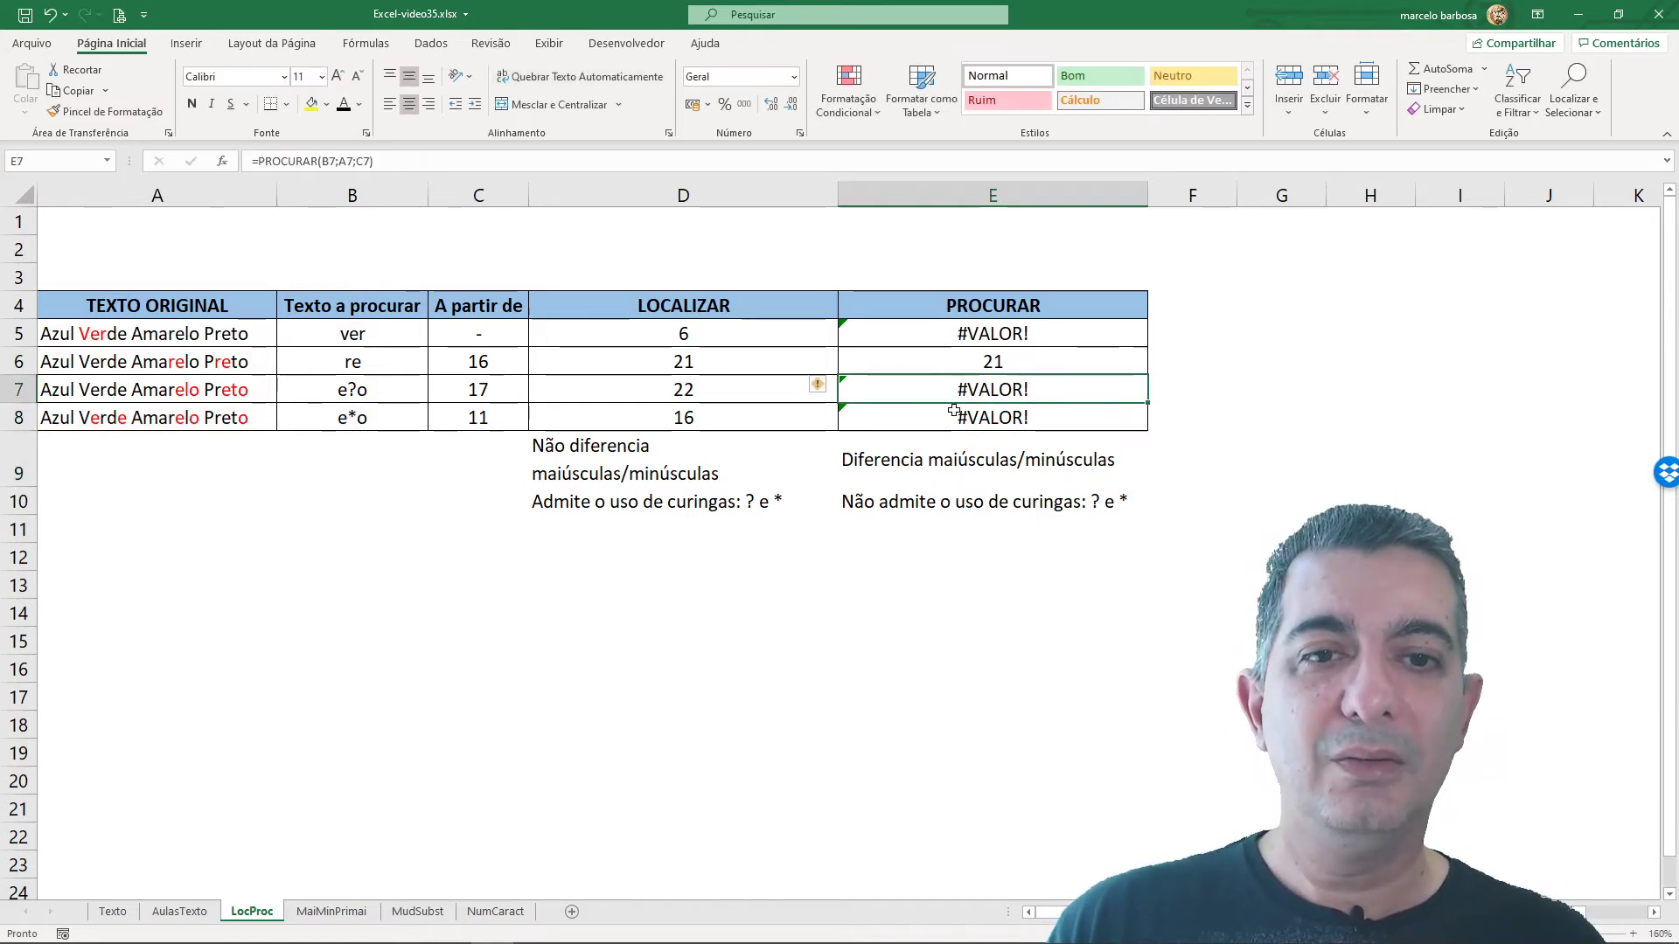
pyautogui.click(965, 514)
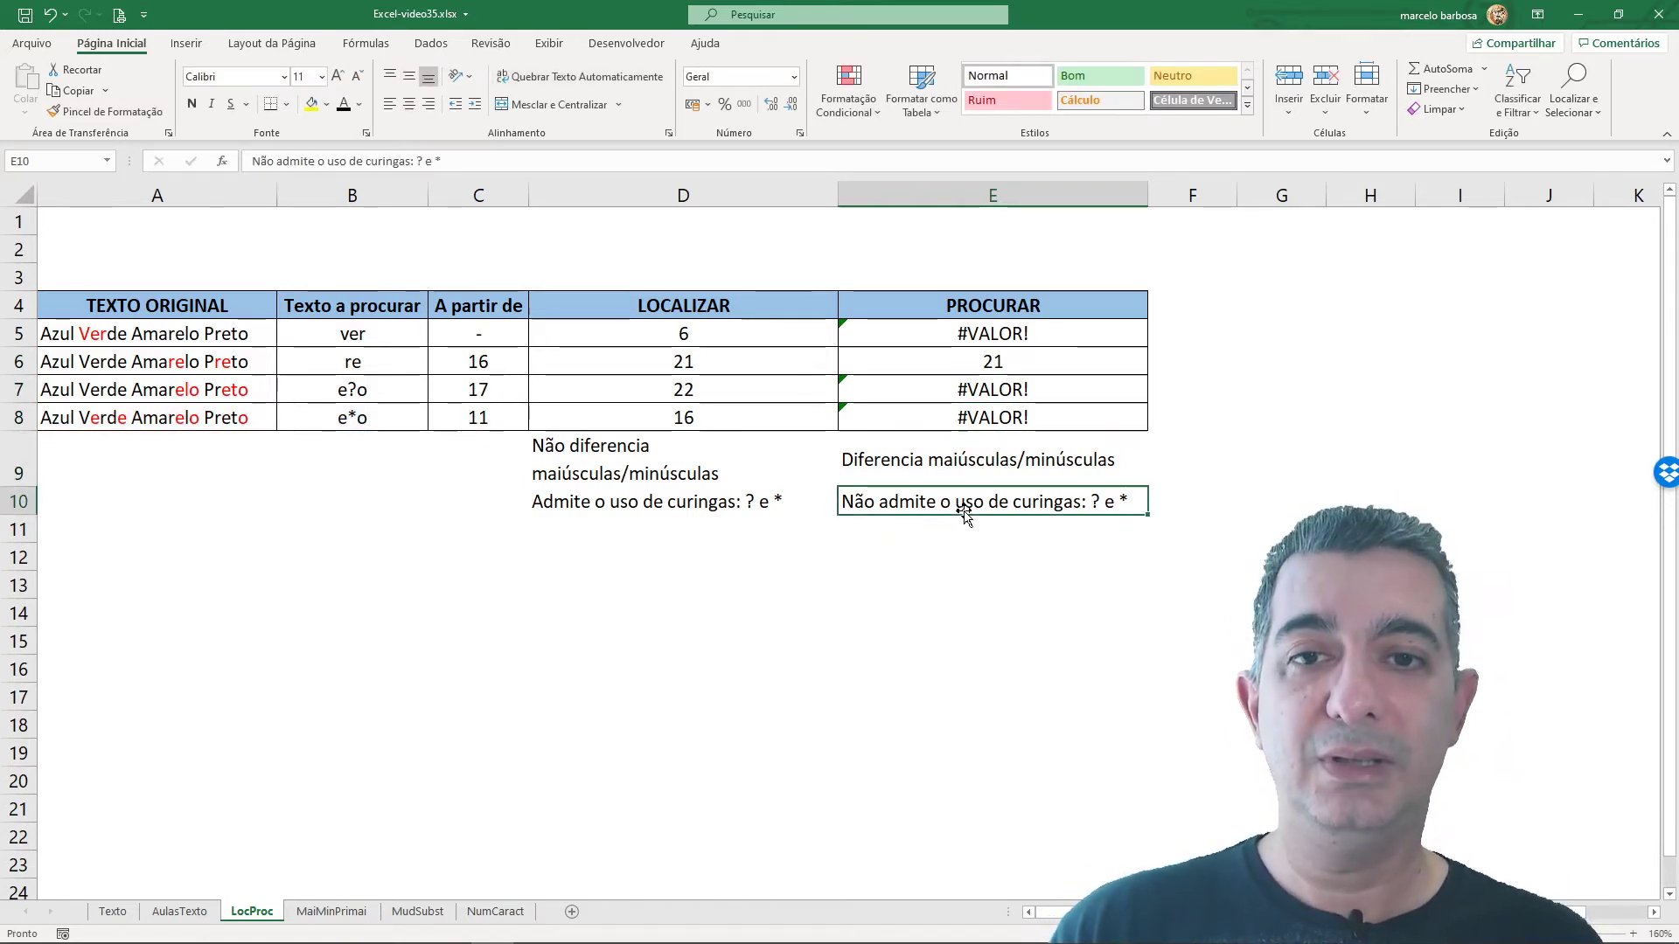
pyautogui.click(385, 456)
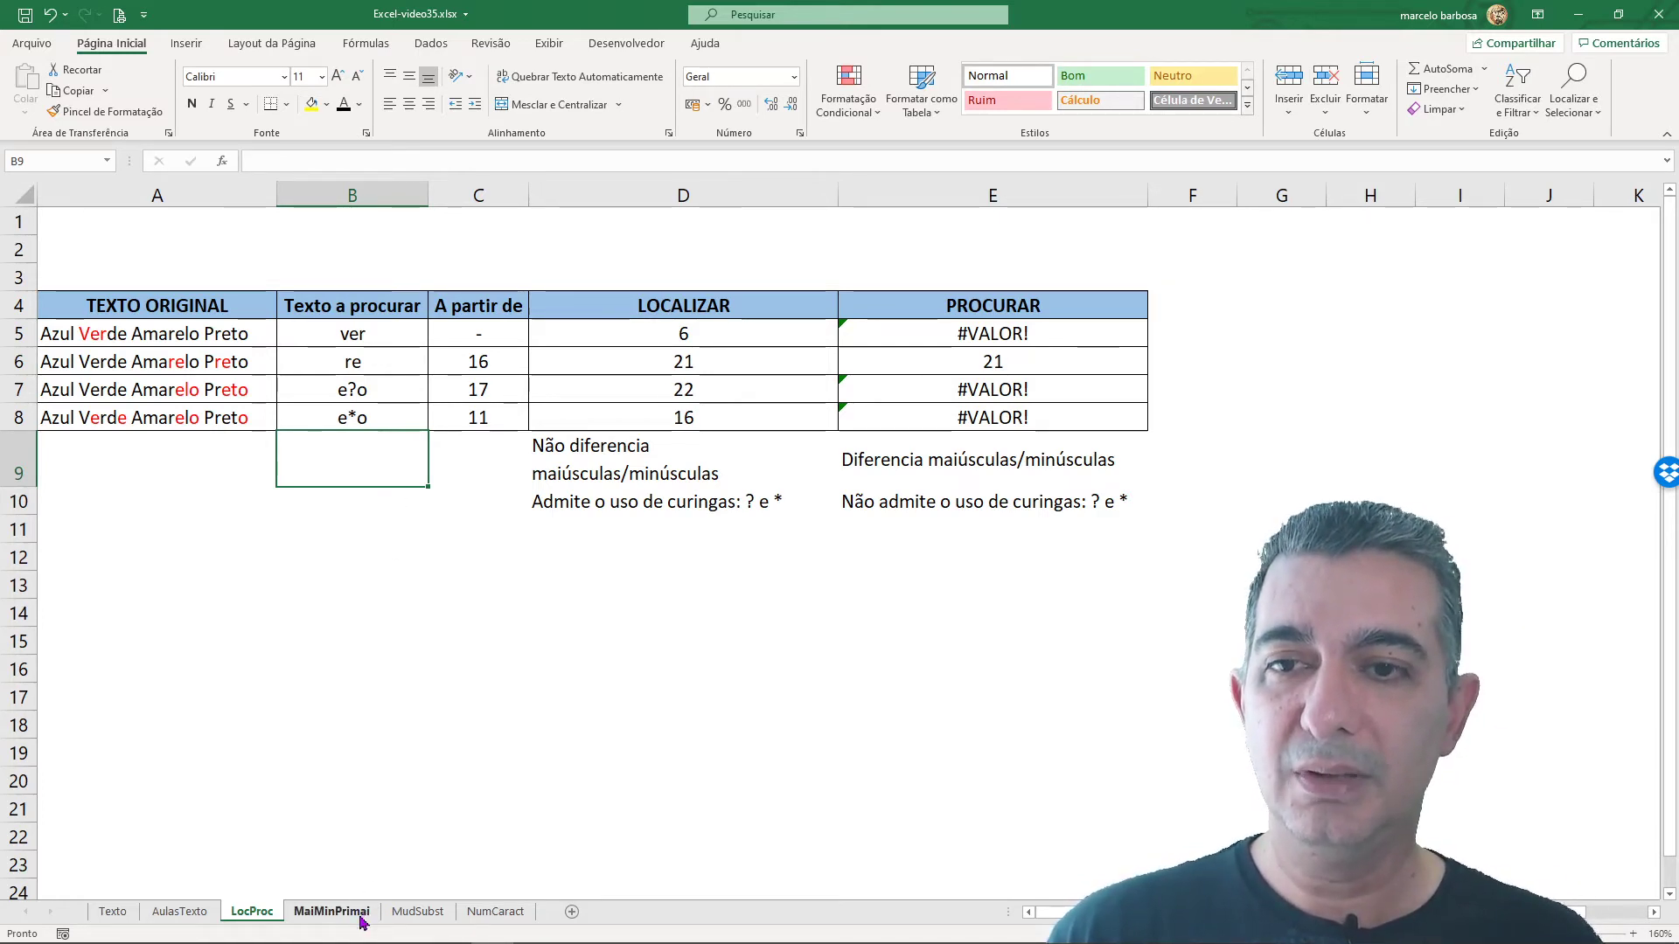
# - On the MaiMinPrimai sheet, enter =MAIÚSCULA(A5) in cell B5 to convert the original text to uppercase
pyautogui.click(333, 913)
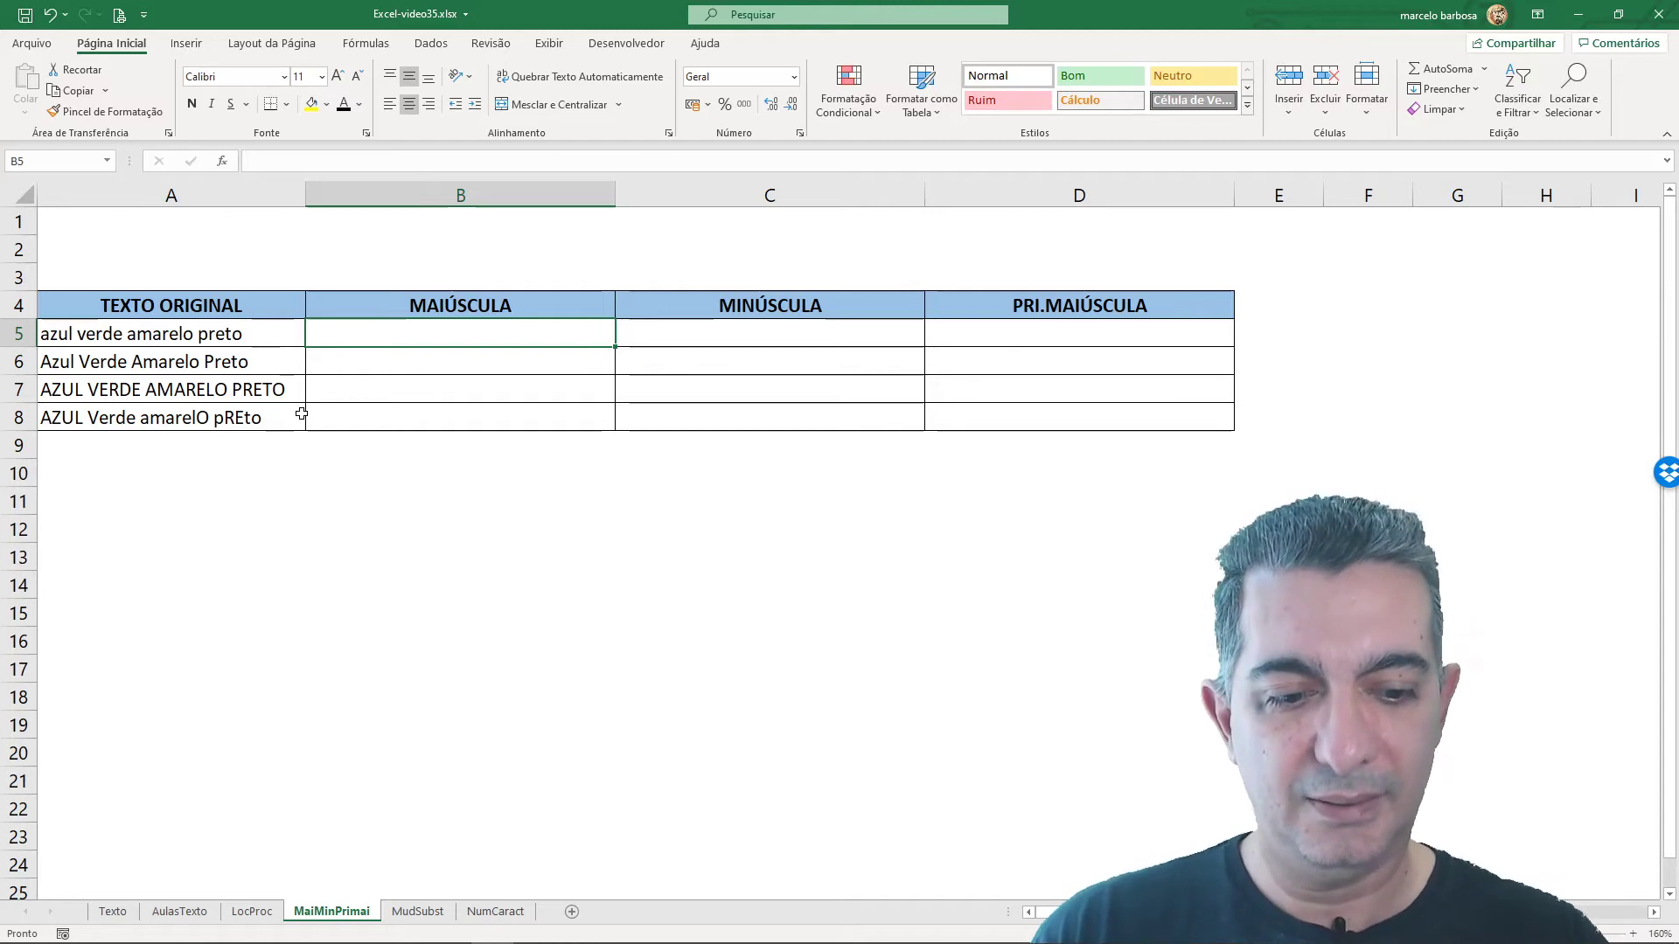
pyautogui.write('=maiú')
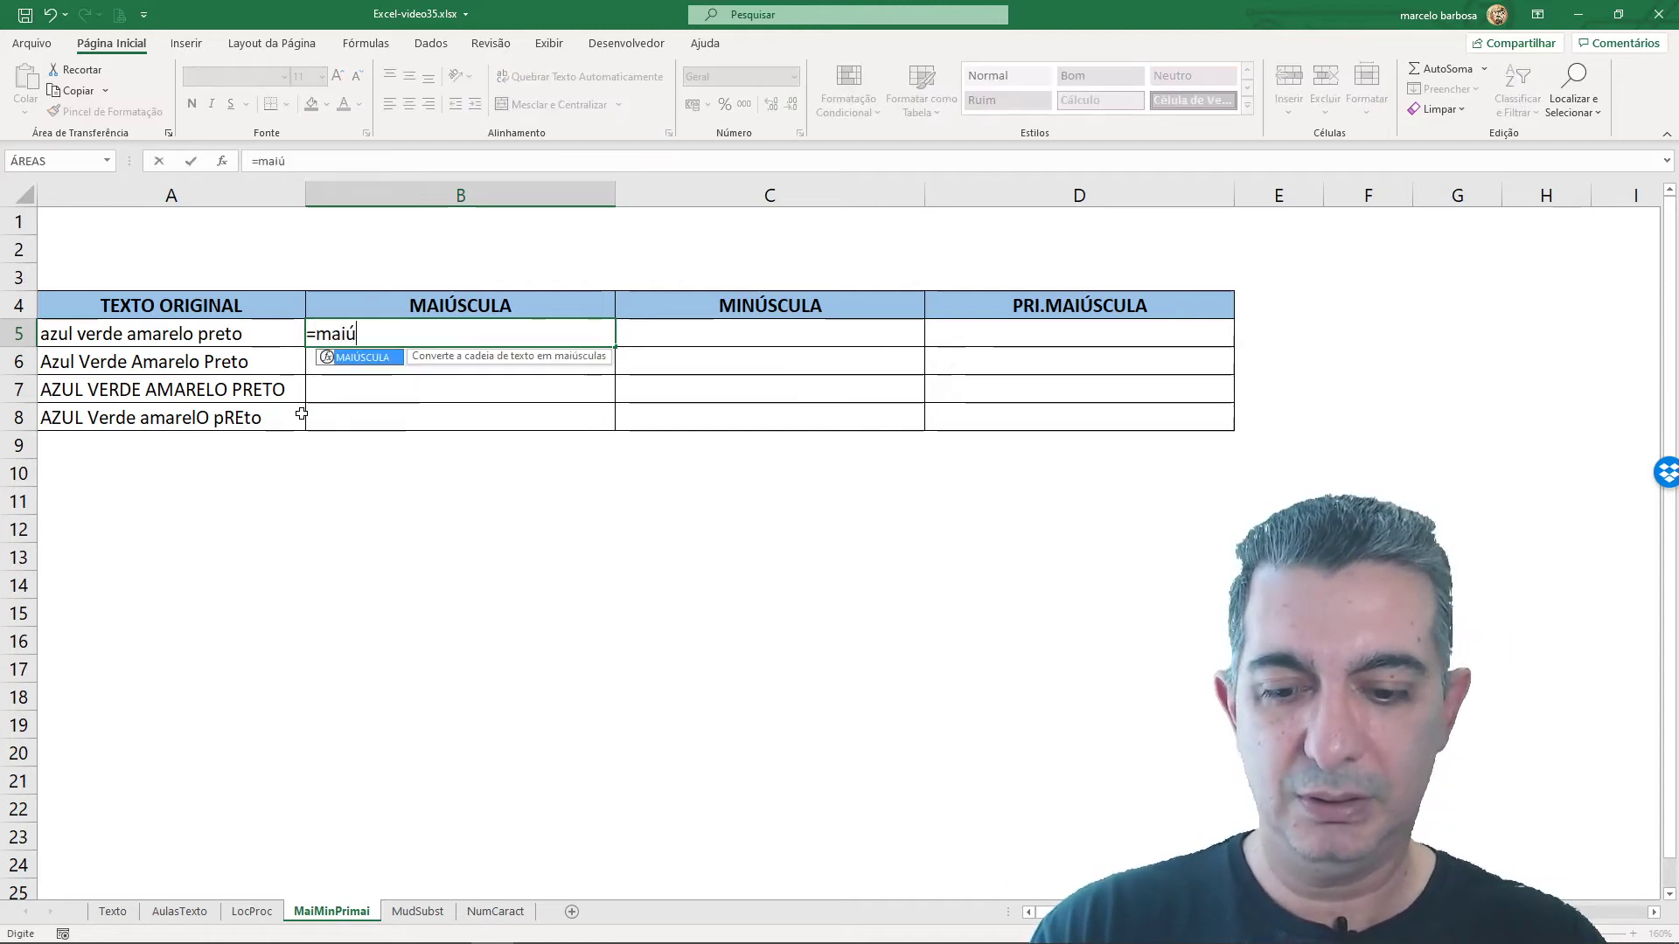
pyautogui.write('scula(')
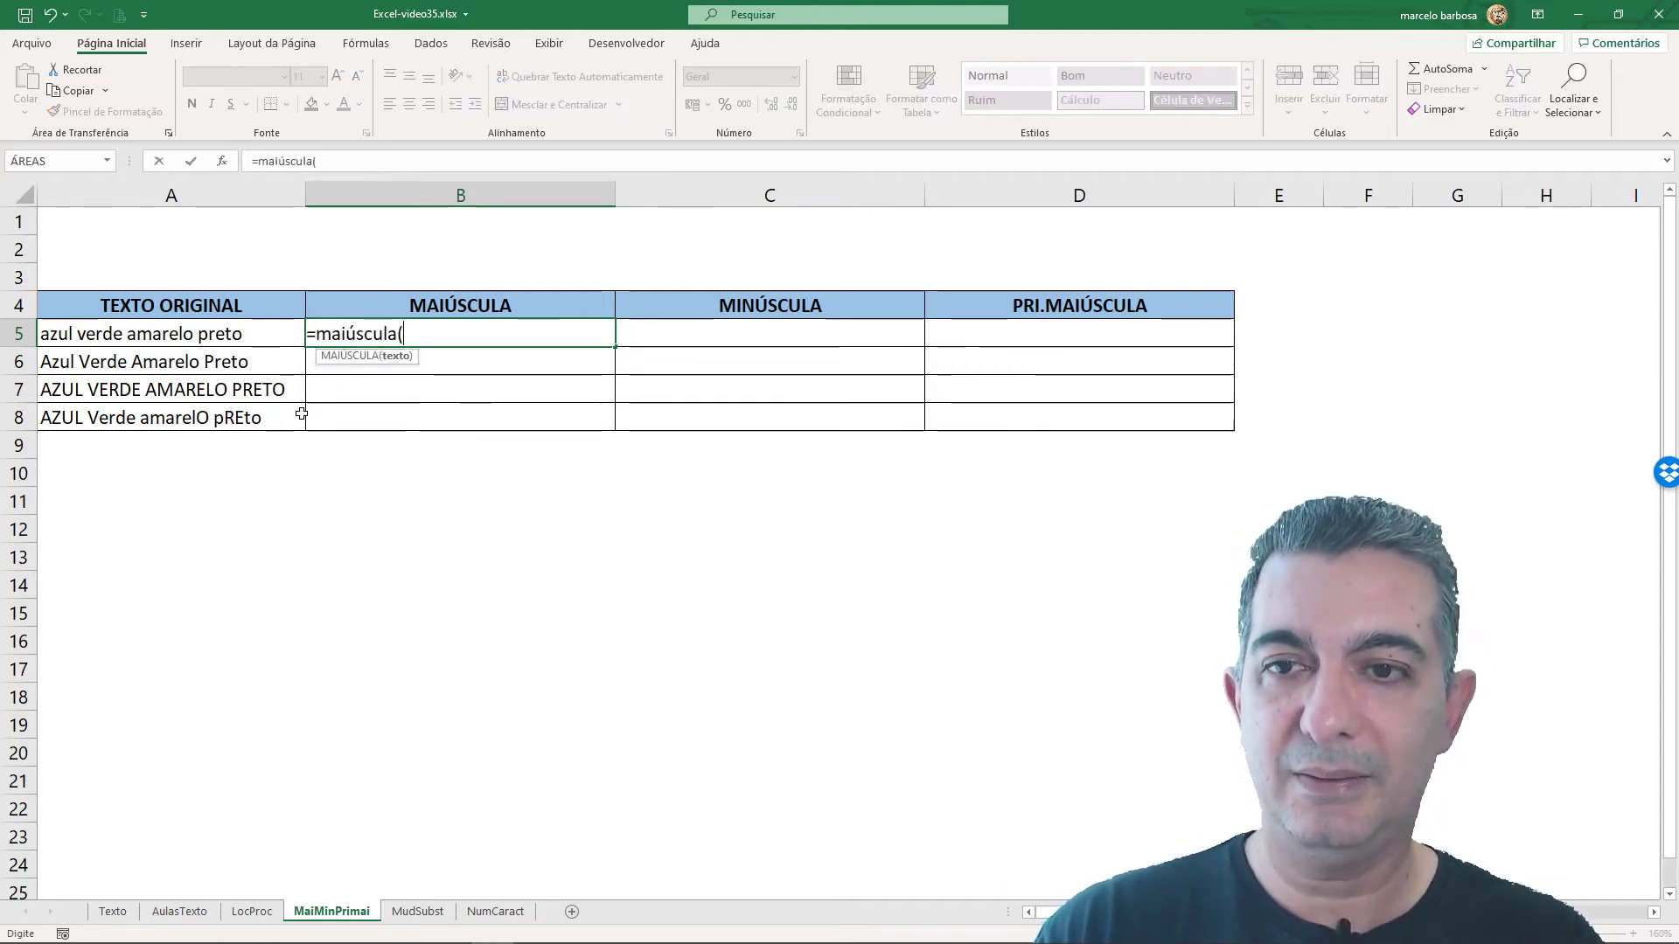
pyautogui.press('Left')
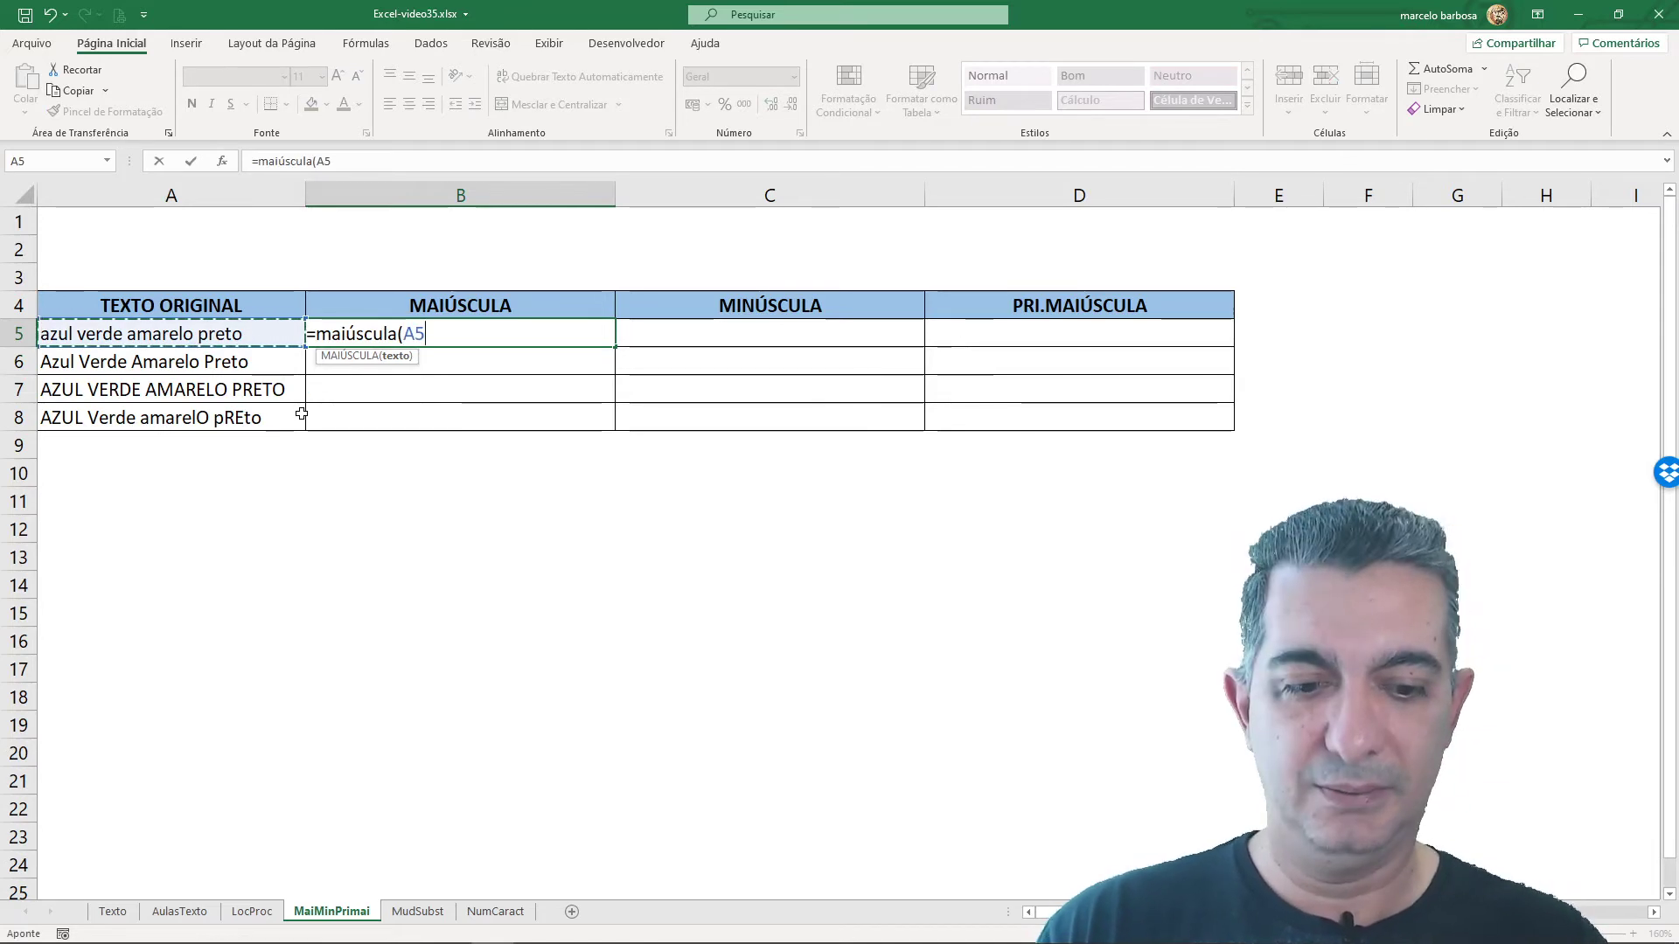
pyautogui.write(')')
pyautogui.press('Return')
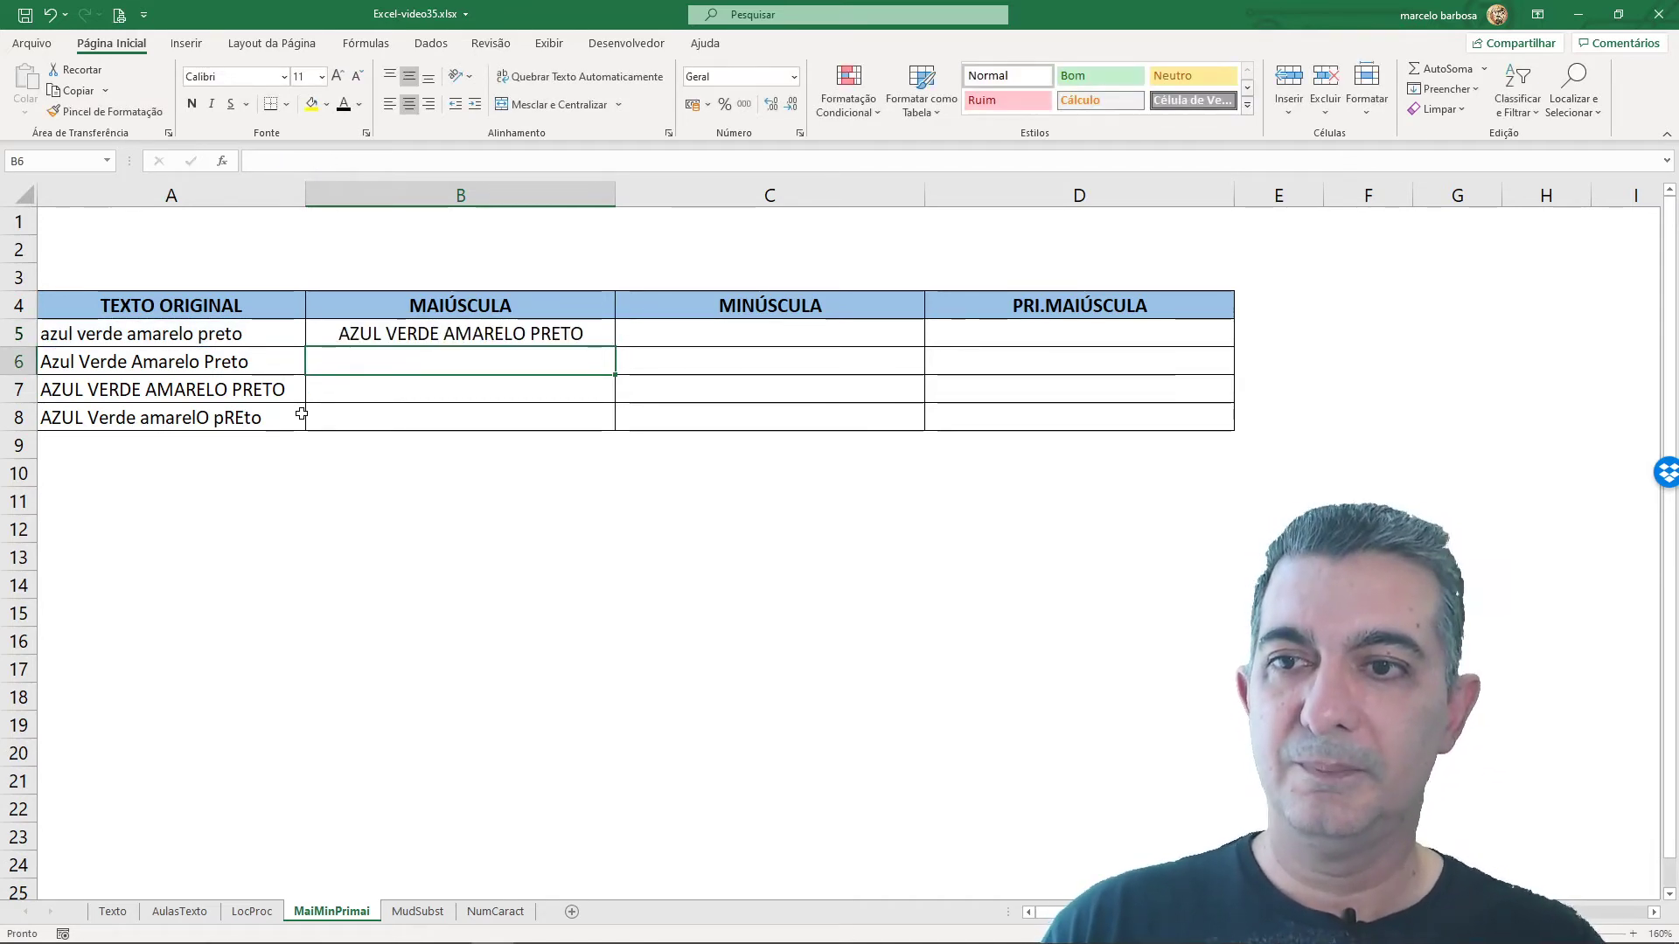
# - Fill the MAIÚSCULA formula from B5 down through B8
pyautogui.moveTo(378, 346); pyautogui.dragTo(385, 411)
pyautogui.hotkey('ctrl', 'd')
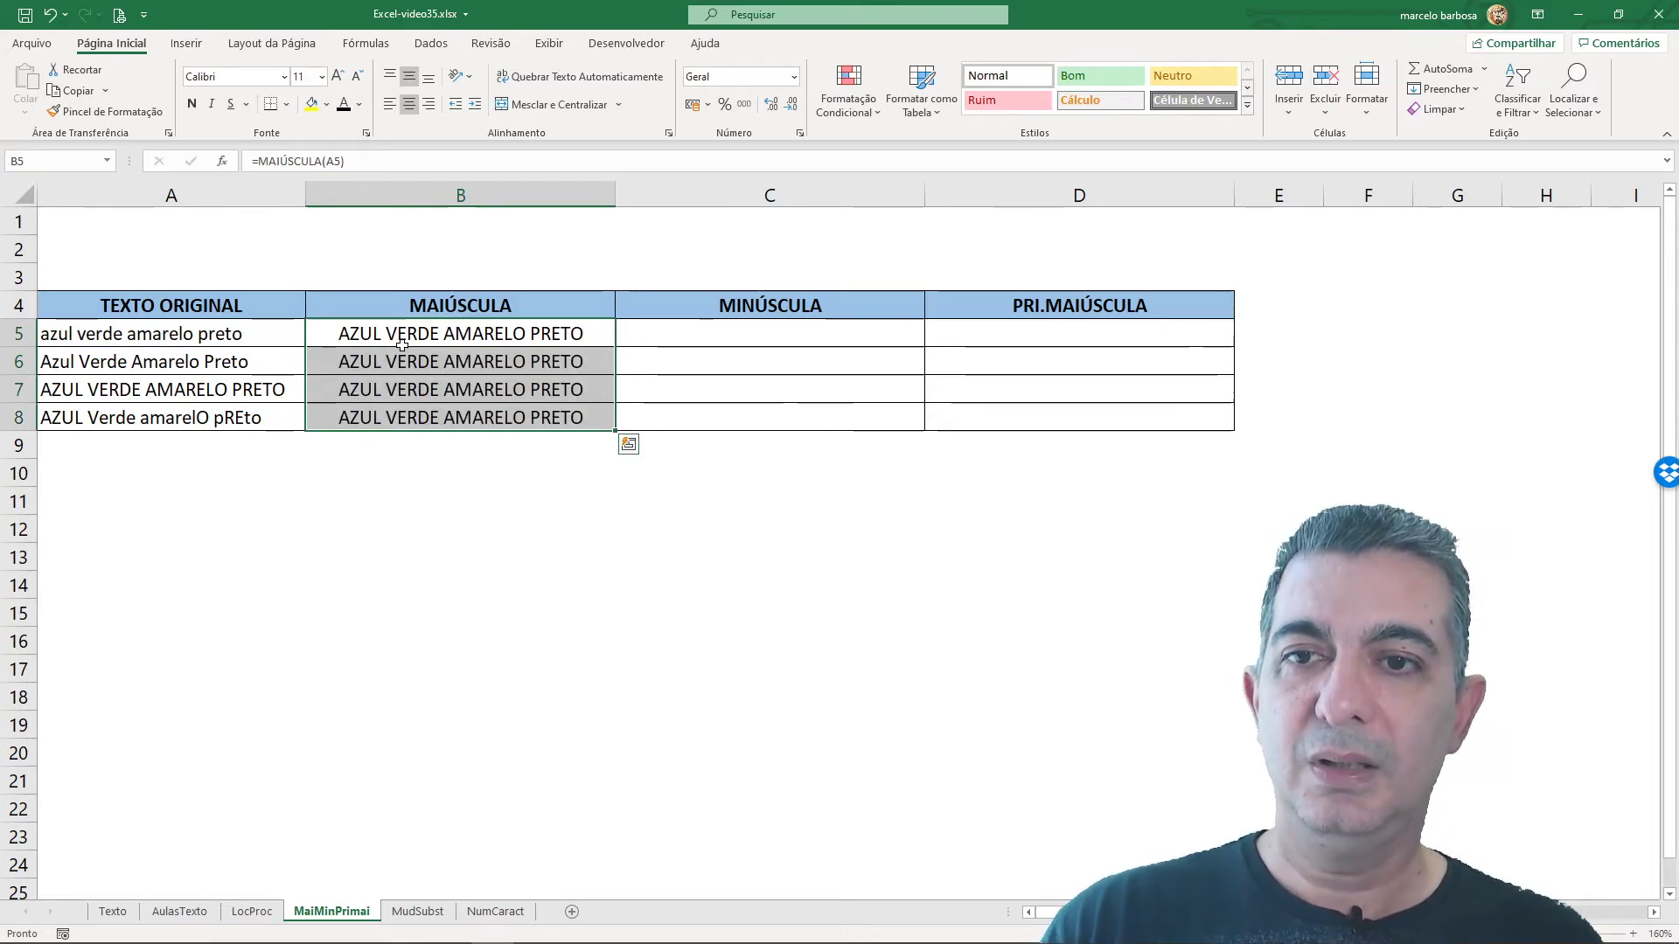
pyautogui.click(402, 341)
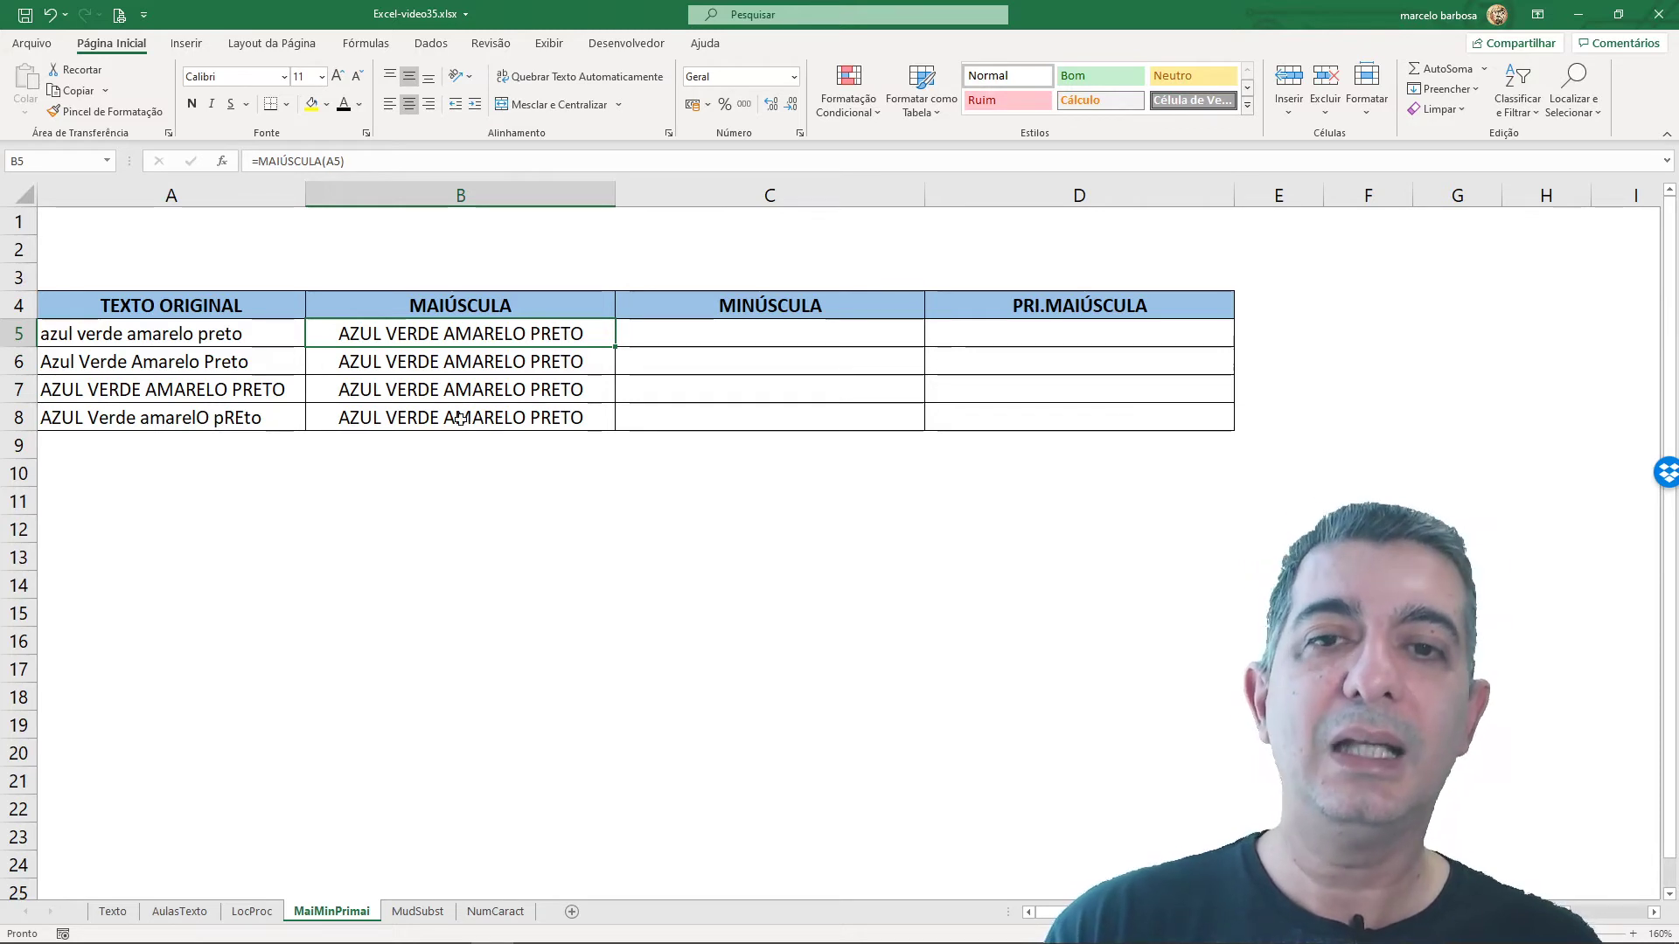
# - Enter =MINÚSCULA(A5) in cell C5 to convert the original text to lowercase
pyautogui.press('Right')
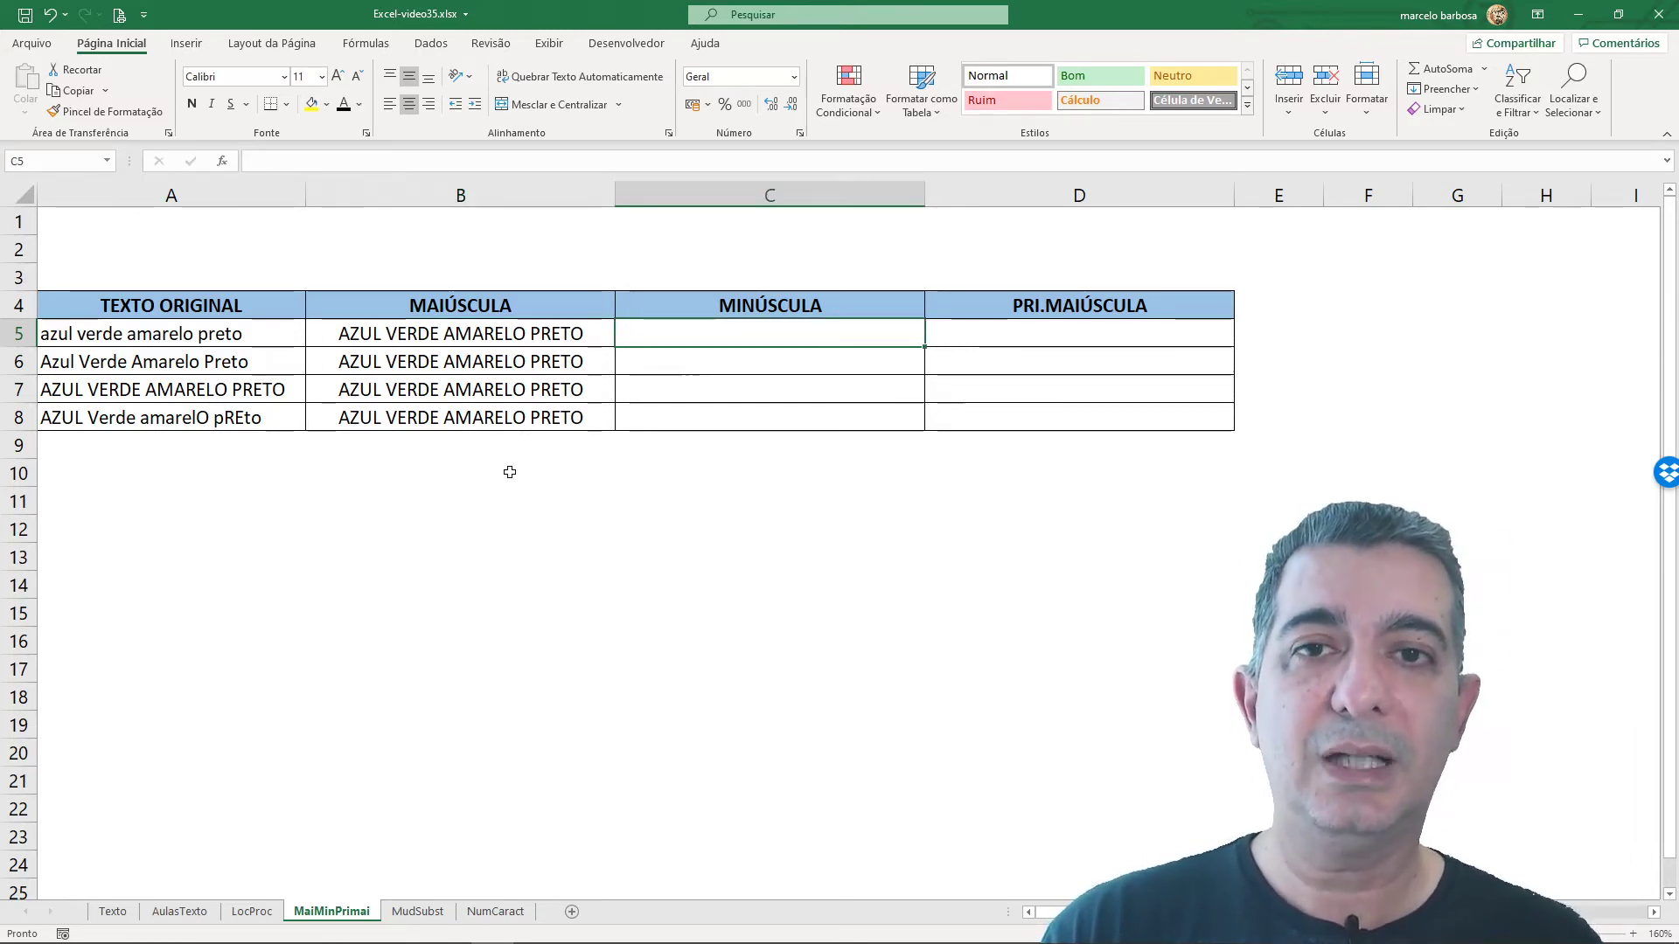
pyautogui.write('=min')
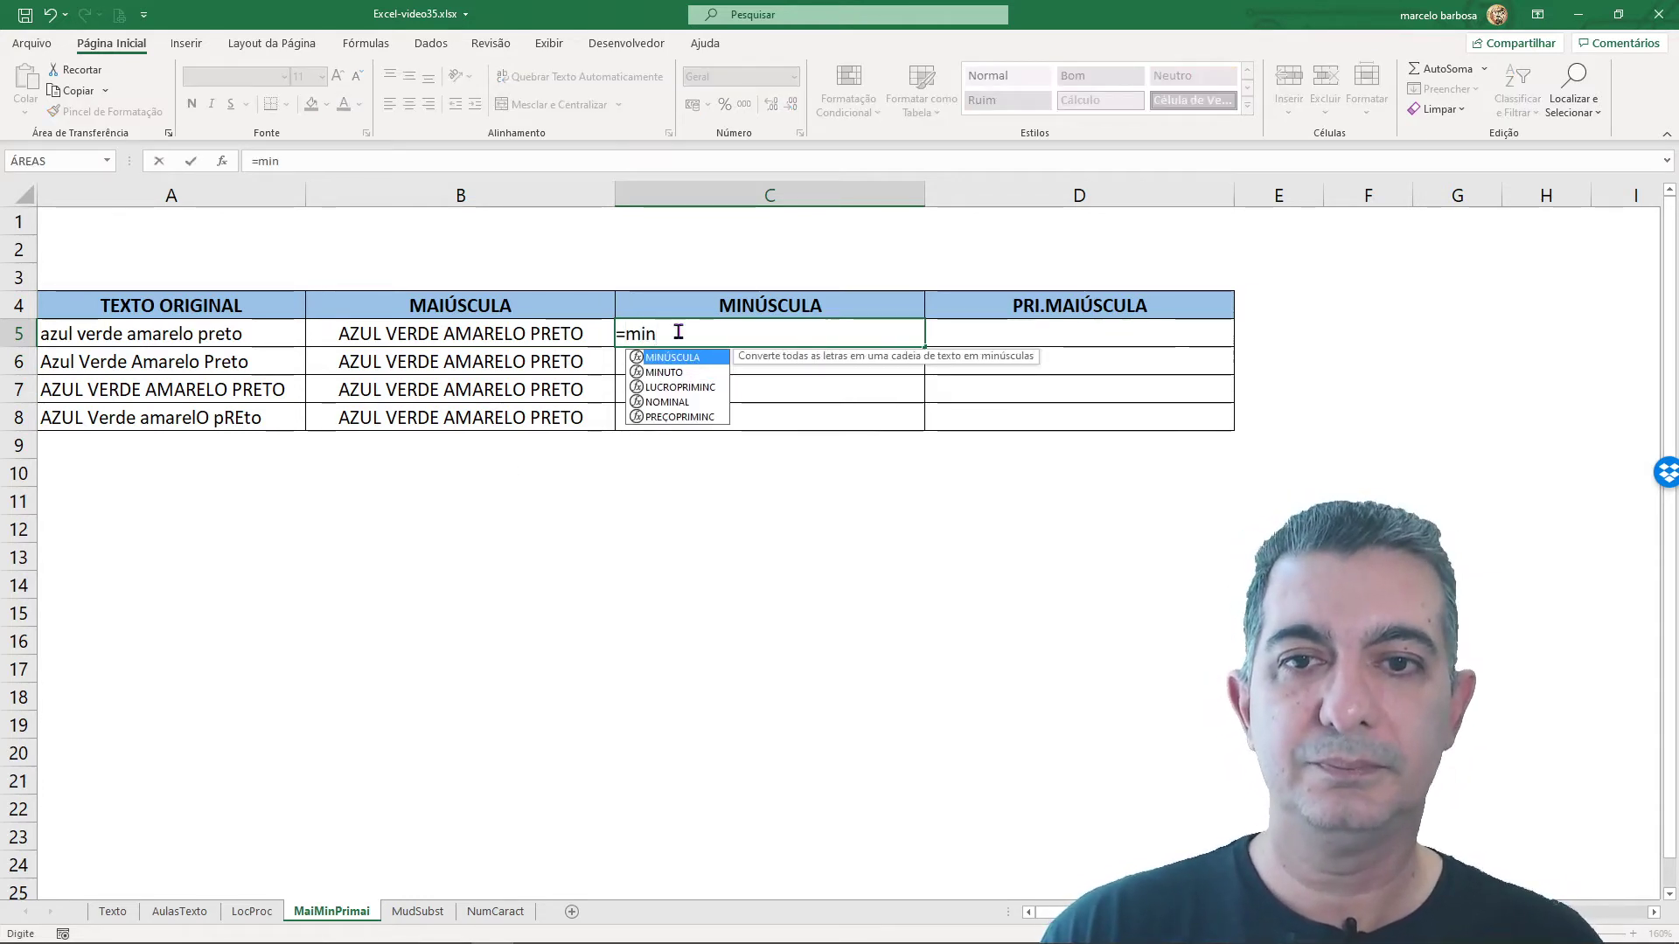
pyautogui.doubleClick(690, 358)
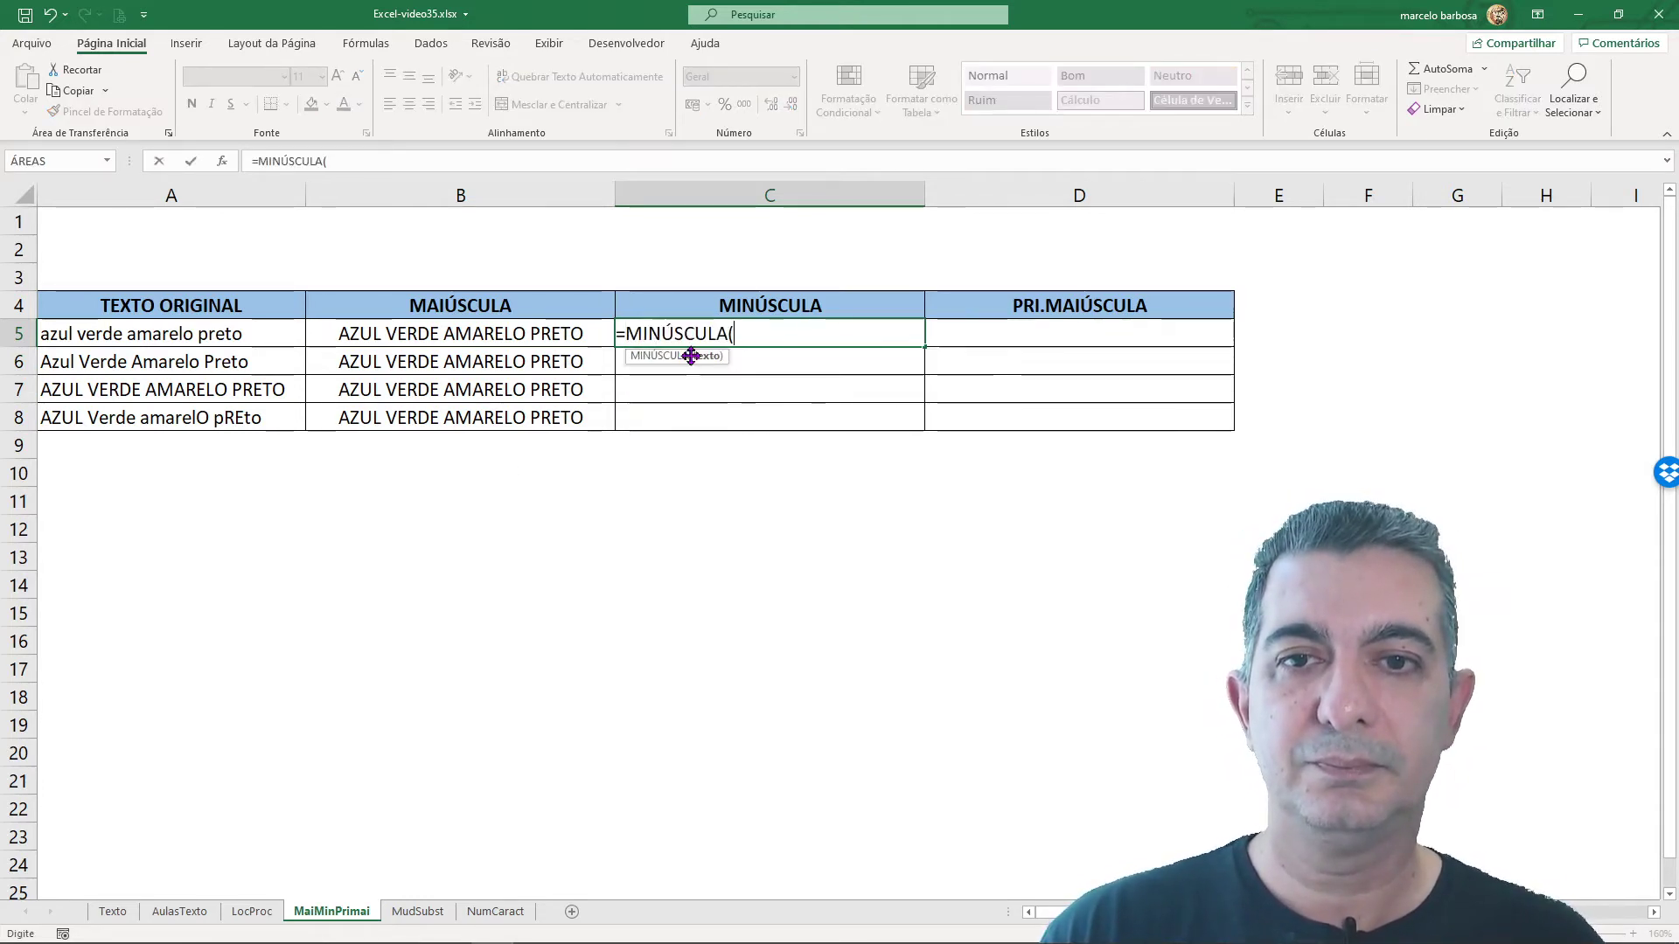
pyautogui.click(253, 337)
pyautogui.write(')')
pyautogui.press('Return')
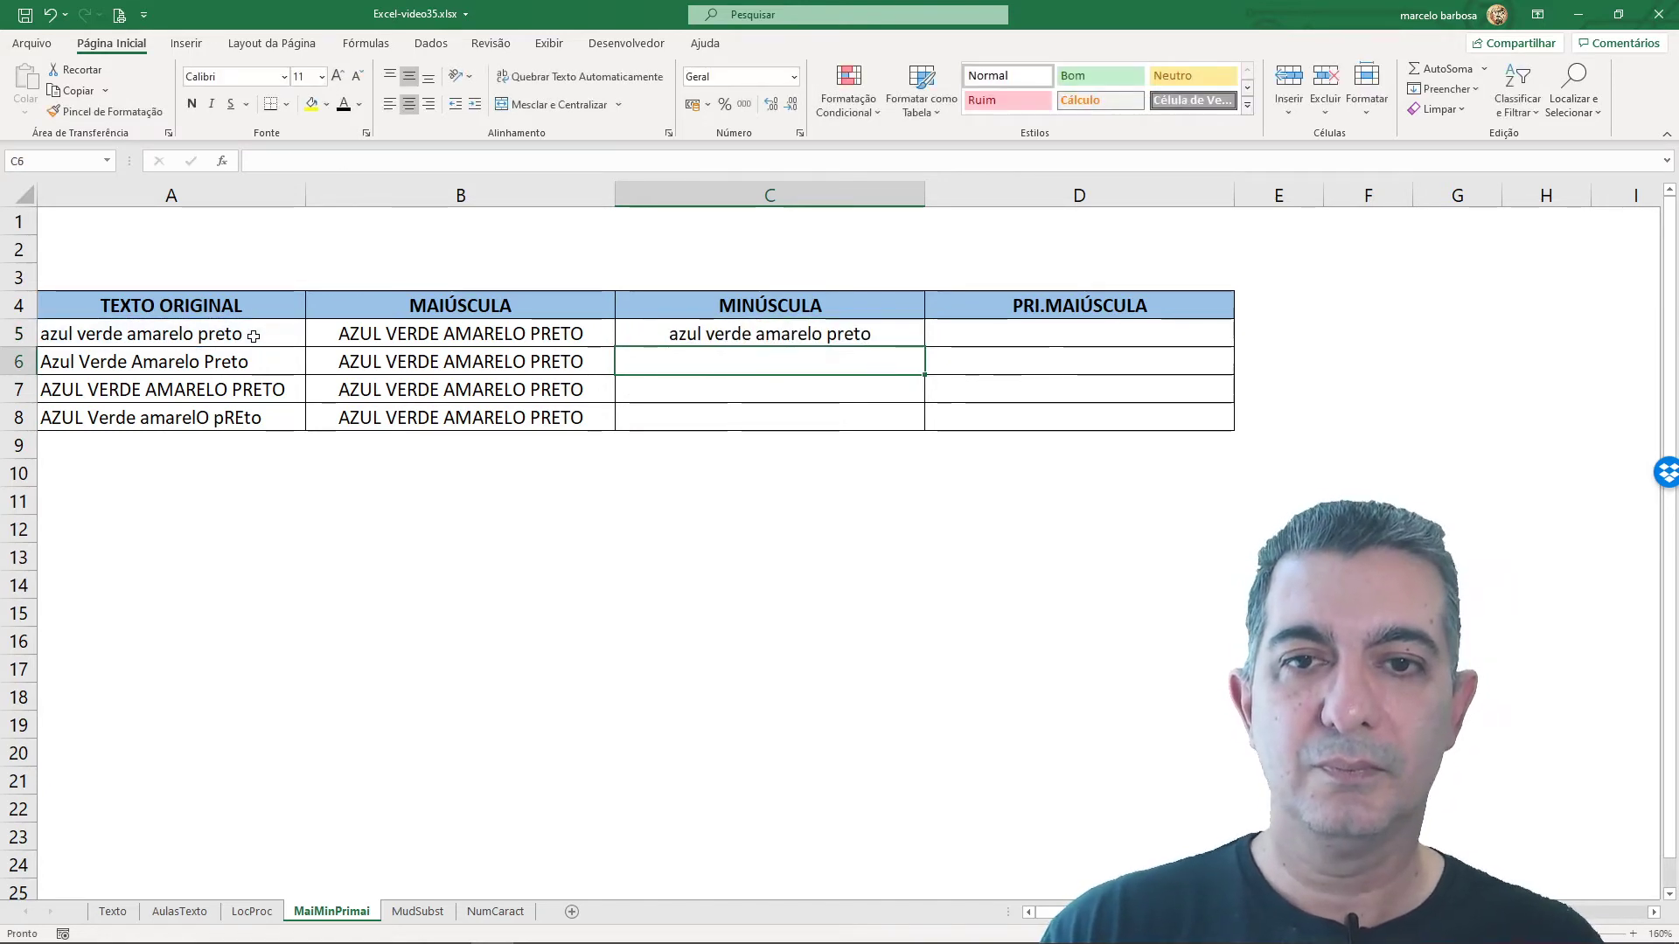
# - Fill the MINÚSCULA formula from C5 down through C8
pyautogui.moveTo(645, 331); pyautogui.dragTo(667, 415)
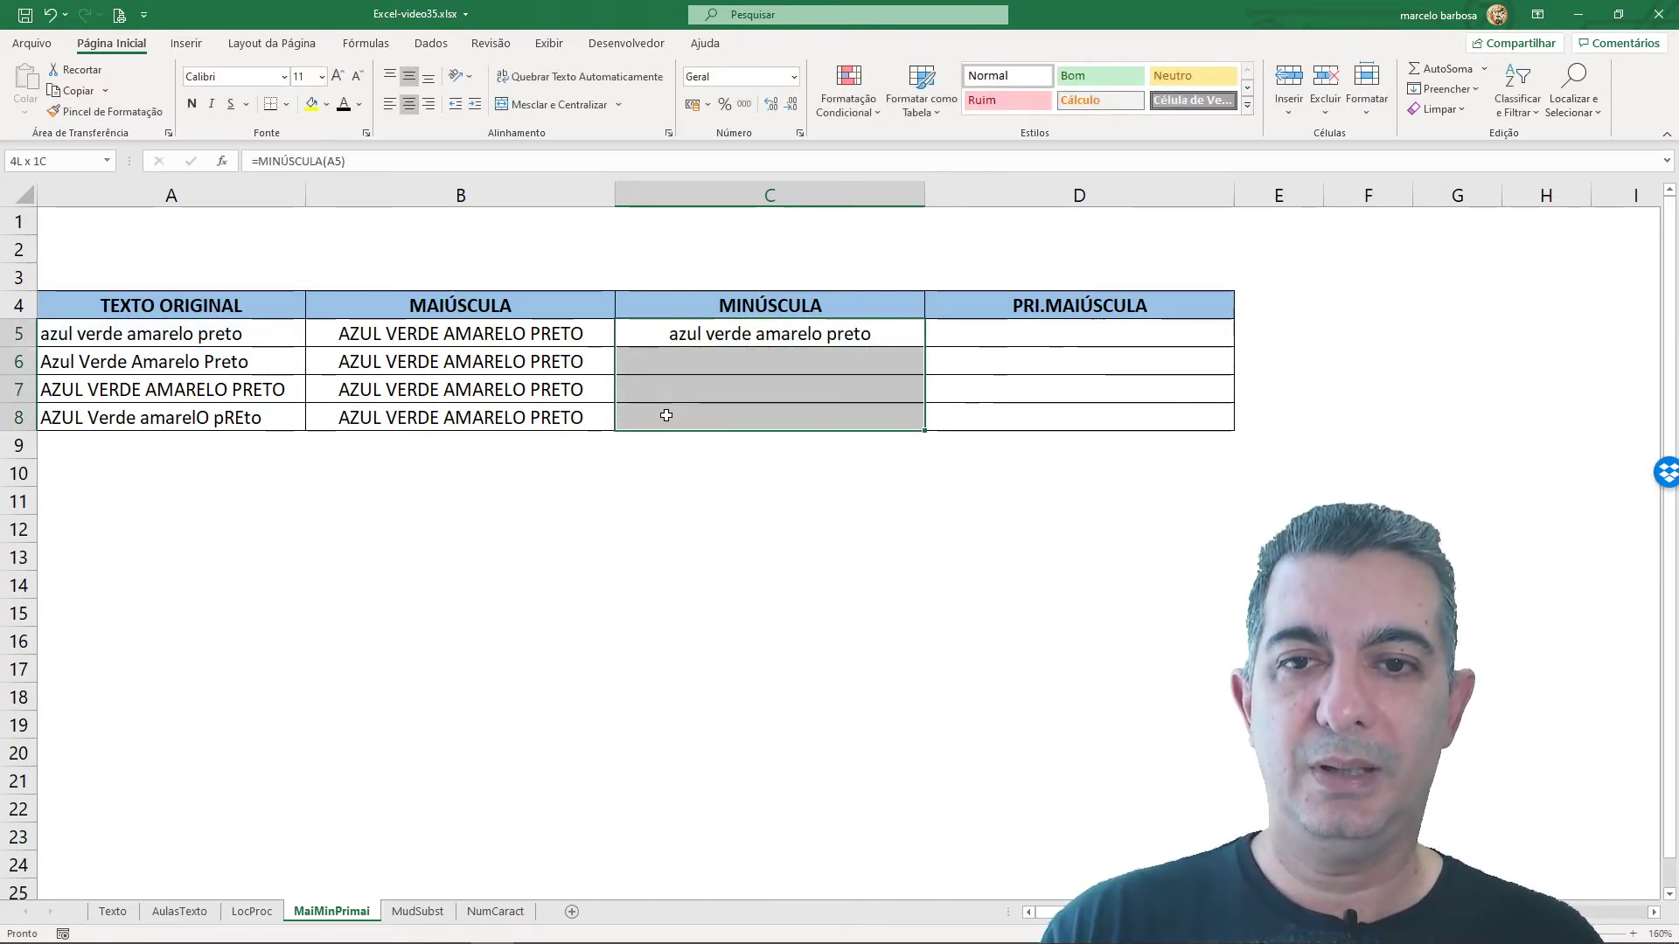
pyautogui.hotkey('ctrl', 'd')
pyautogui.click(725, 389)
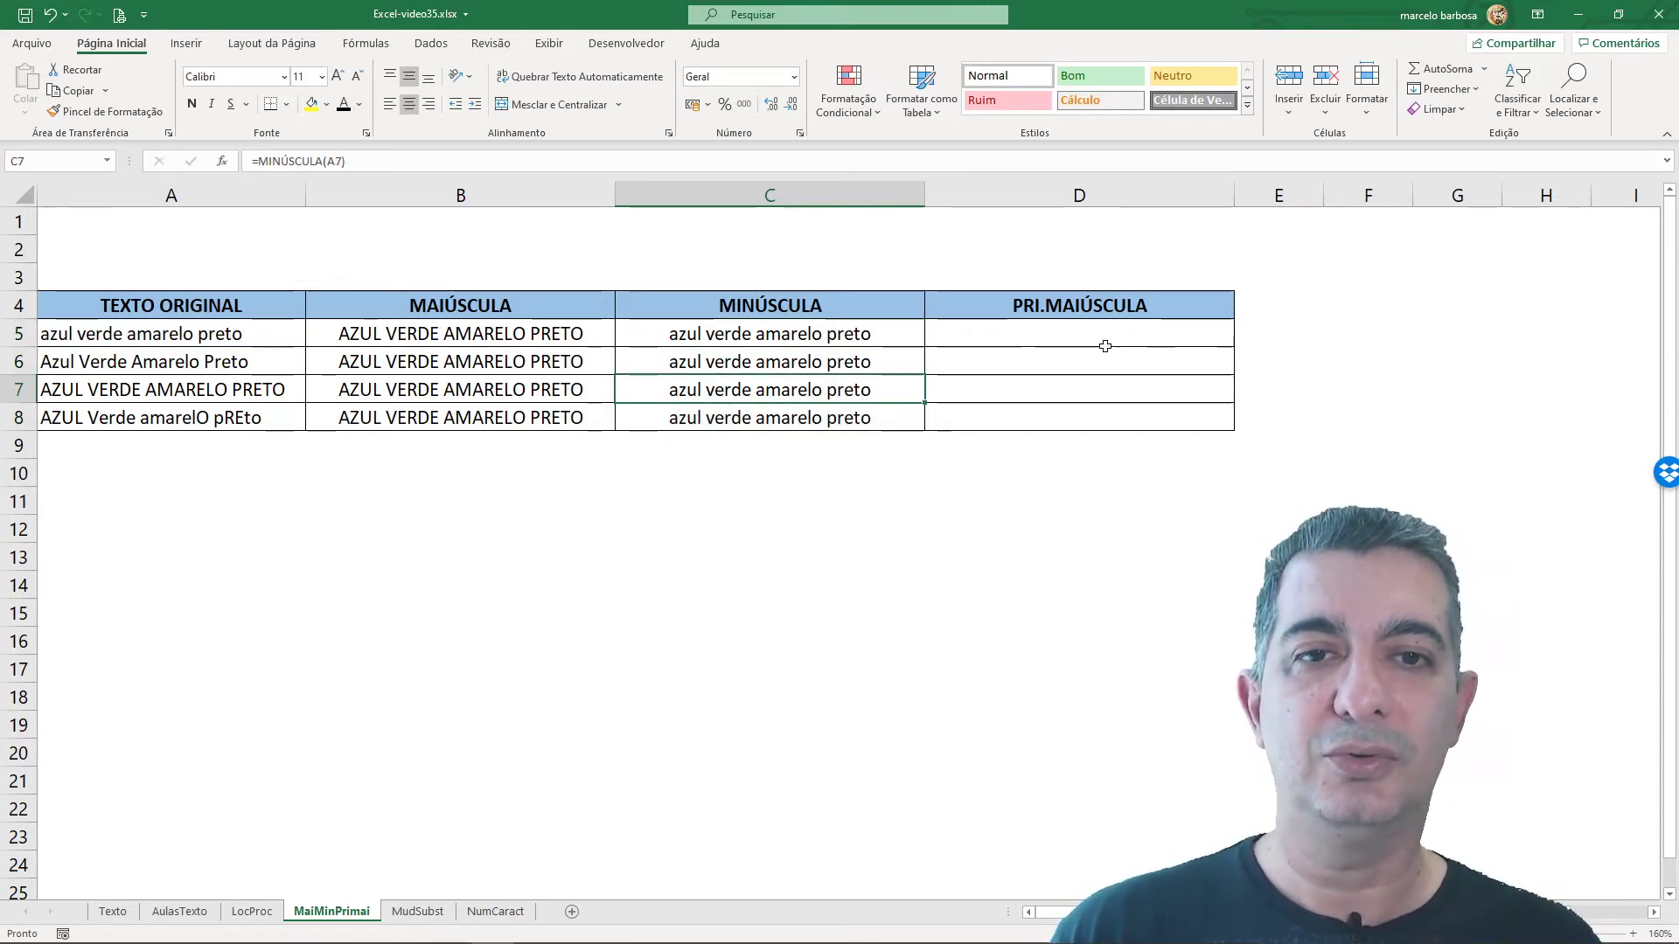
# - Enter =PRI.MAIÚSCULA(A5) in cell D5 to capitalize the first letter of each word
pyautogui.click(1081, 336)
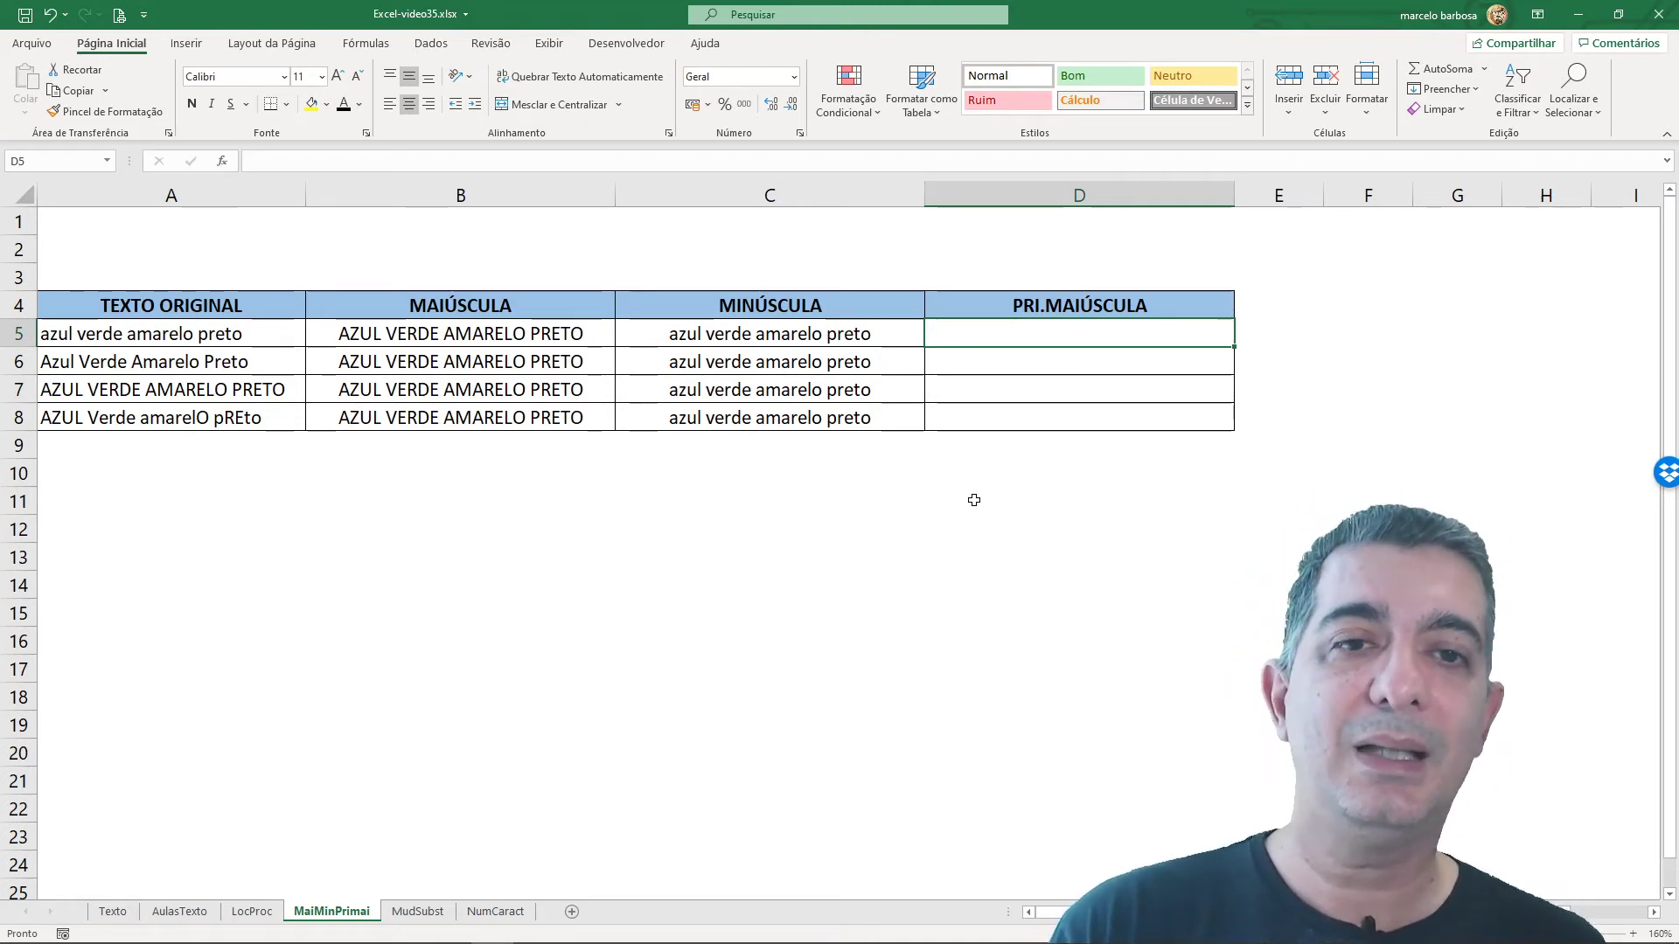
pyautogui.write('pri')
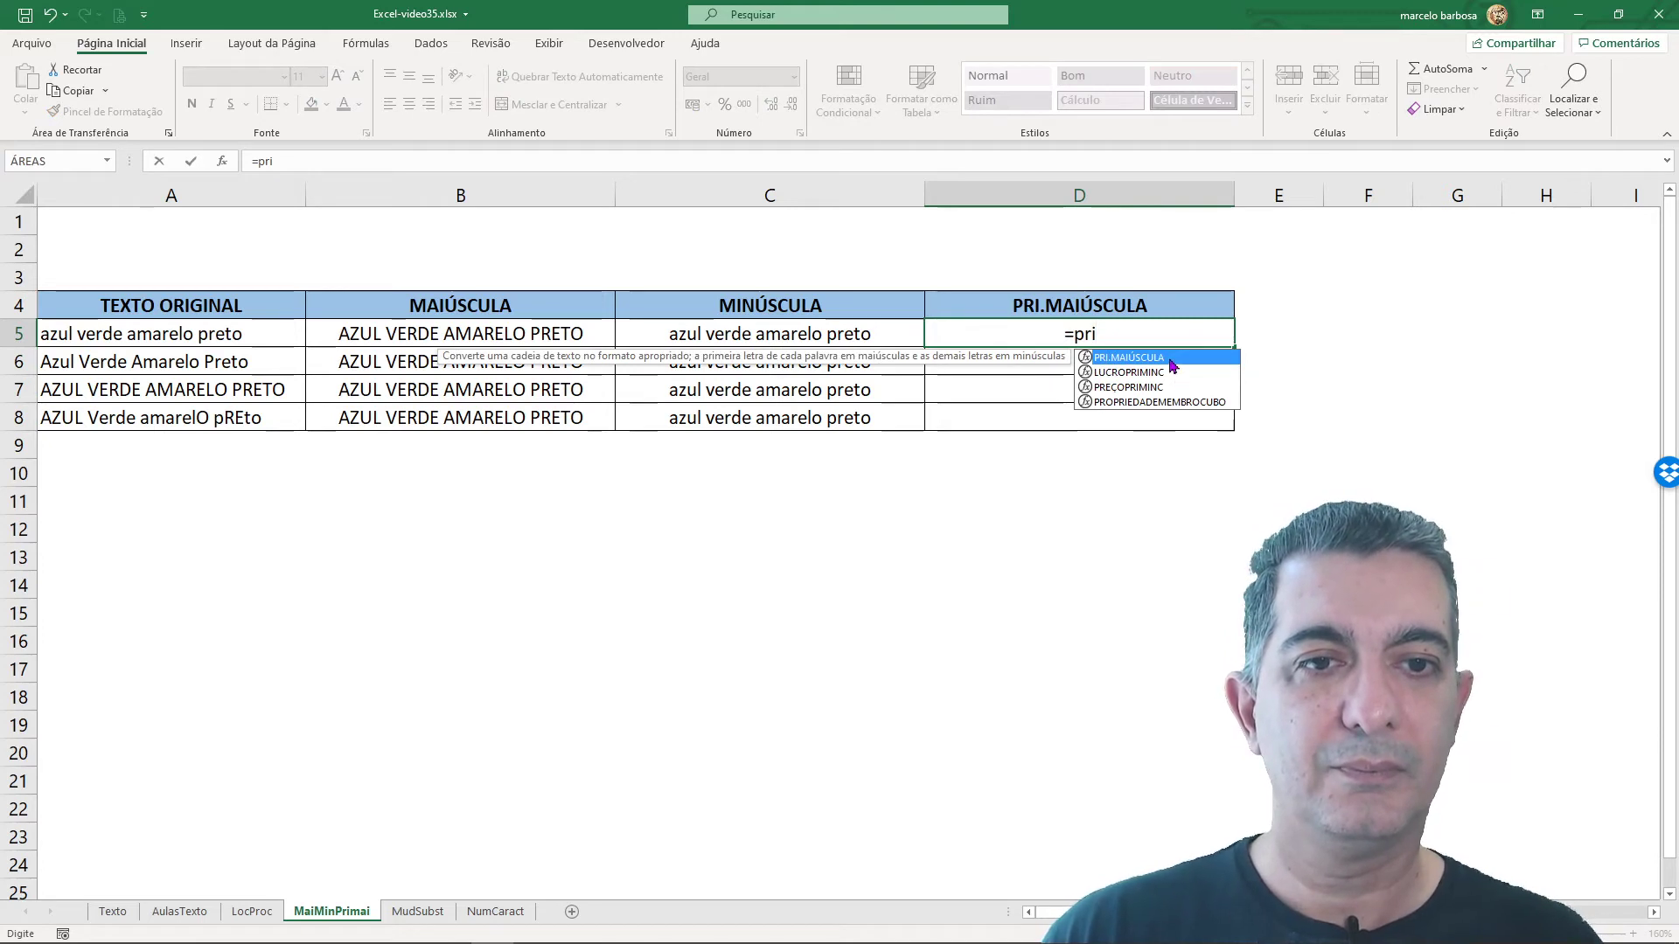
pyautogui.doubleClick(1170, 358)
pyautogui.click(195, 335)
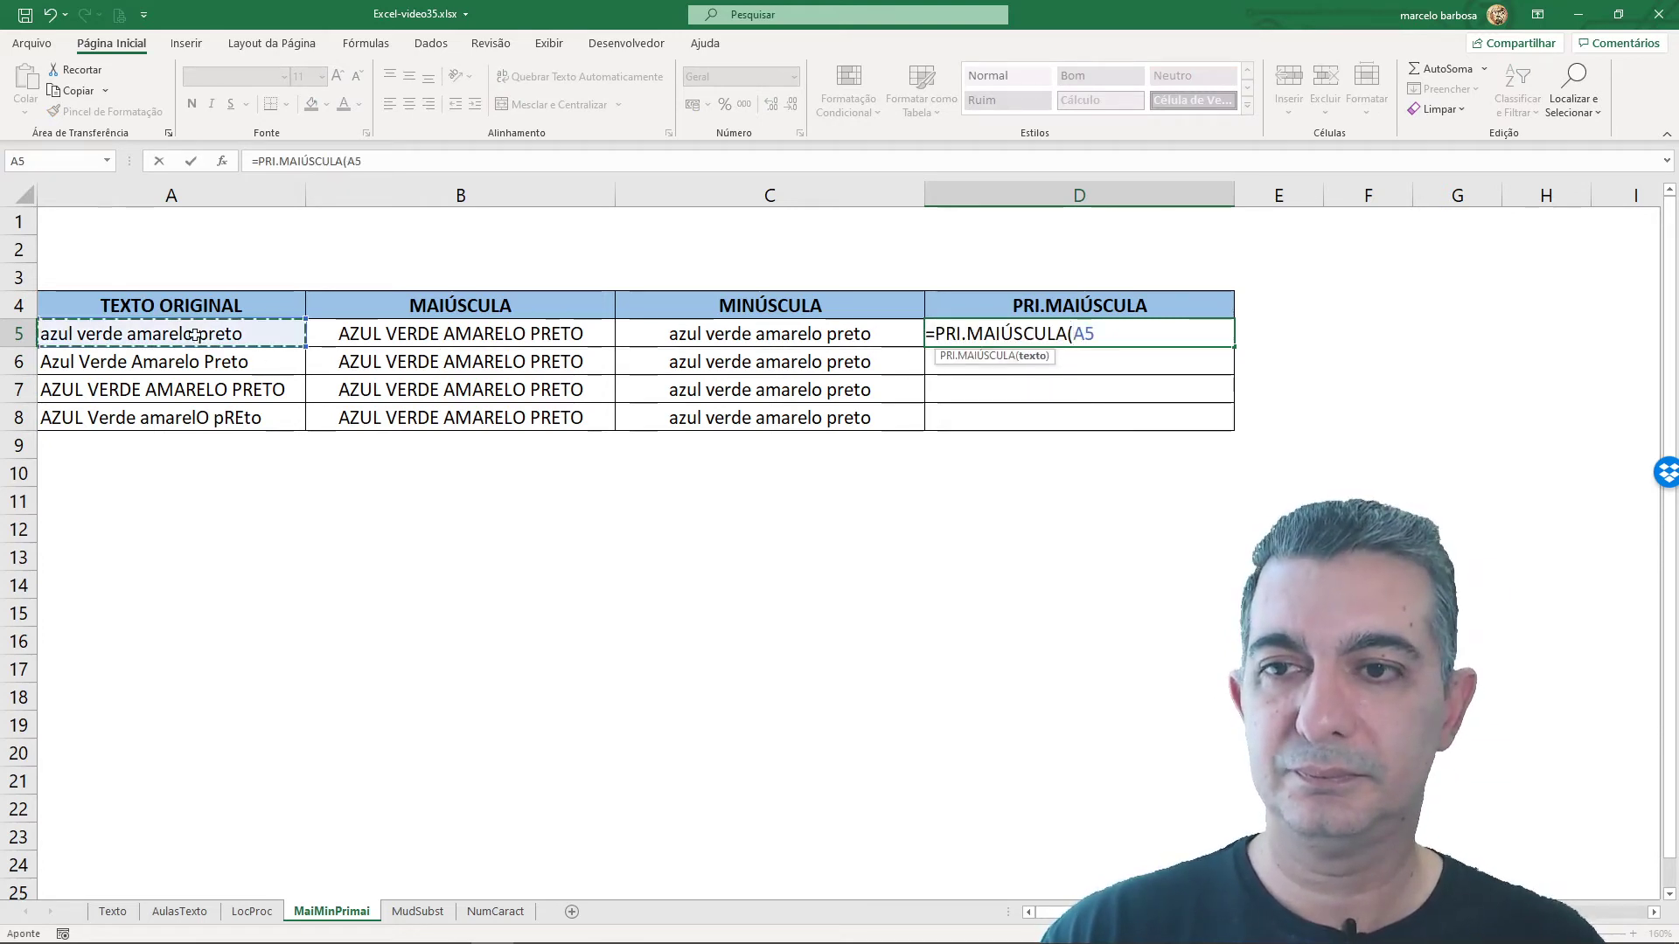
pyautogui.write(')')
pyautogui.press('Return')
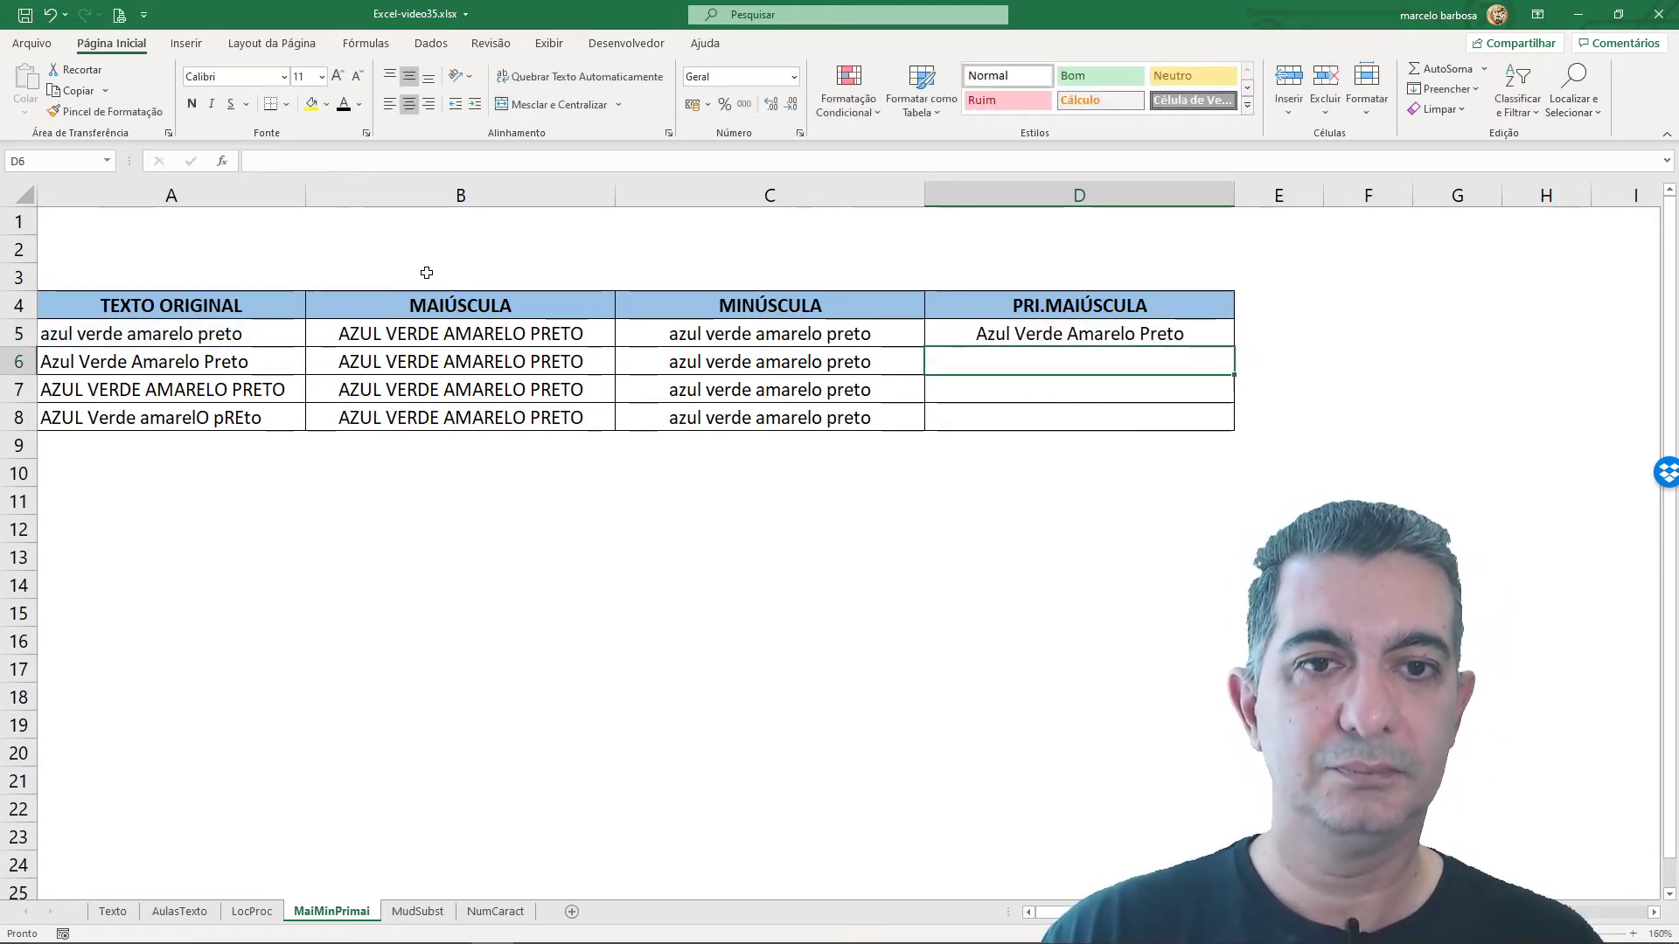
# - Fill the PRI.MAIÚSCULA formula from D5 down through D8
pyautogui.moveTo(1026, 334); pyautogui.dragTo(1032, 410)
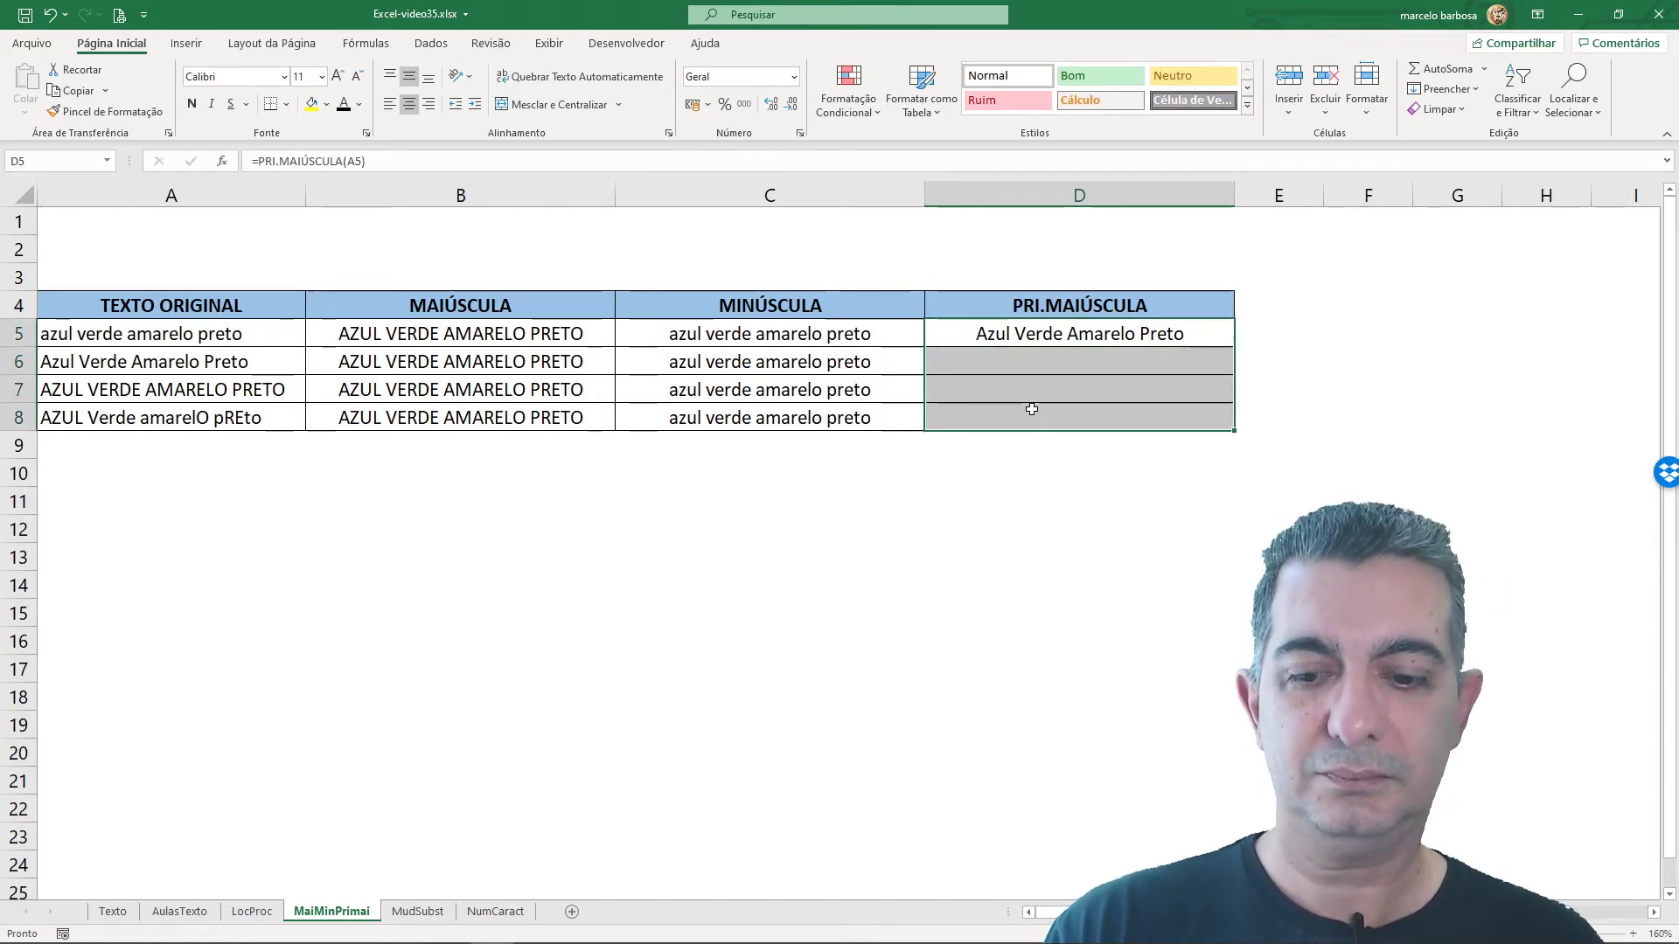
pyautogui.hotkey('ctrl', 'd')
pyautogui.click(985, 445)
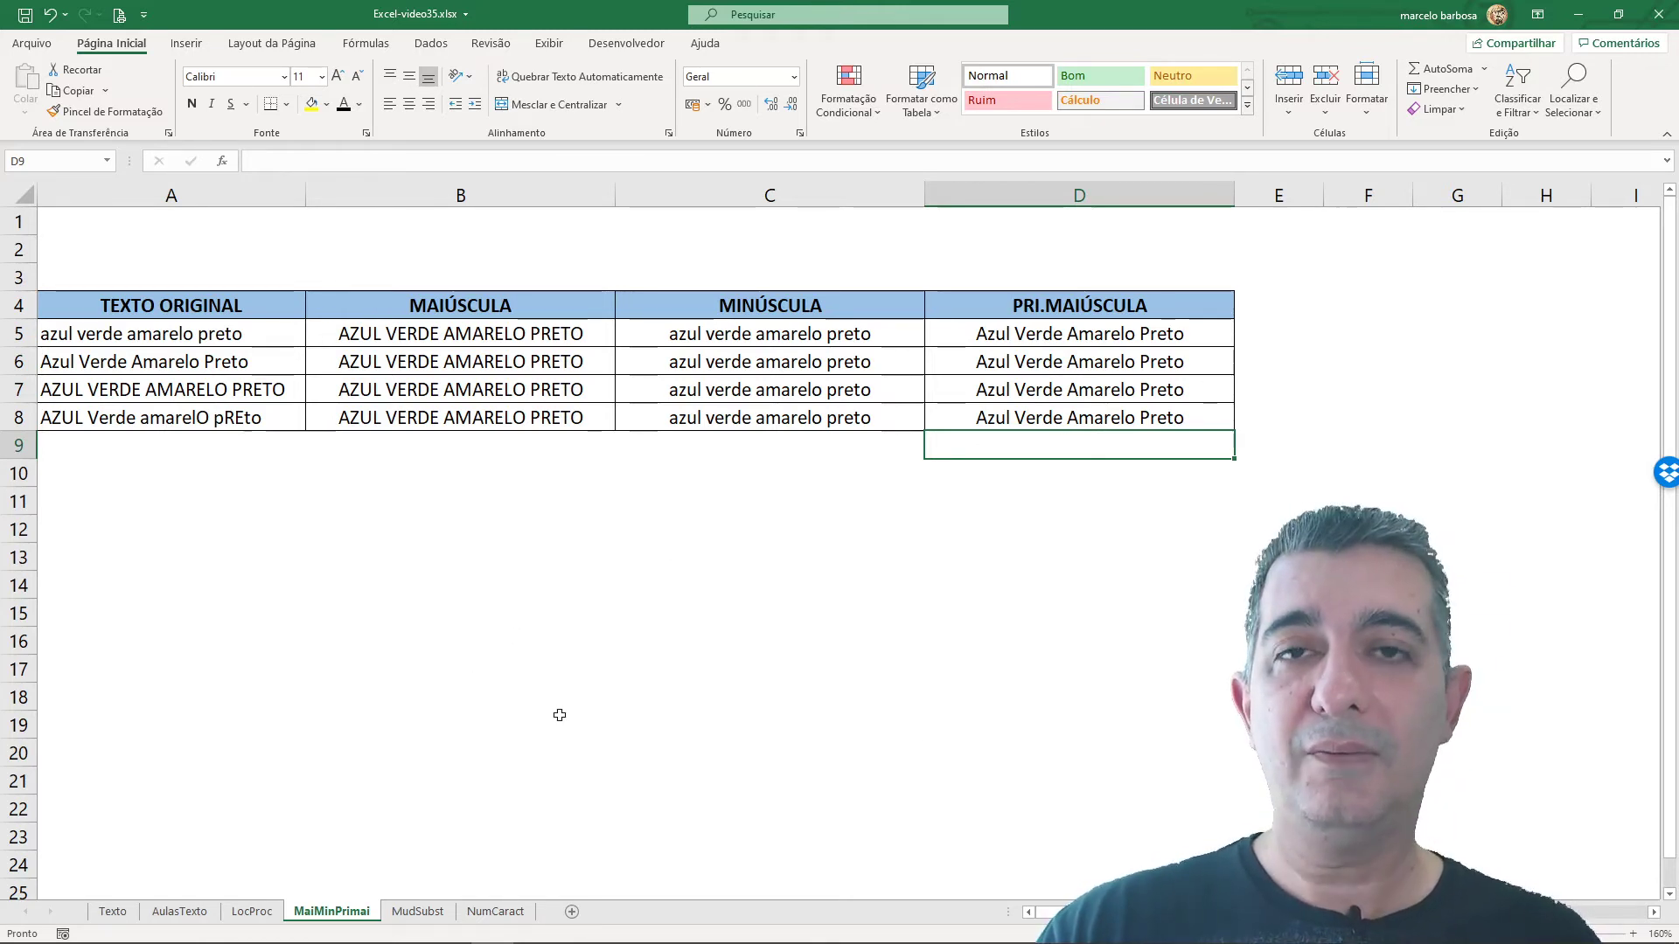
# - On the MudSubst sheet, enter "branco" in D5 as the replacement text for the MUDAR example
pyautogui.click(416, 912)
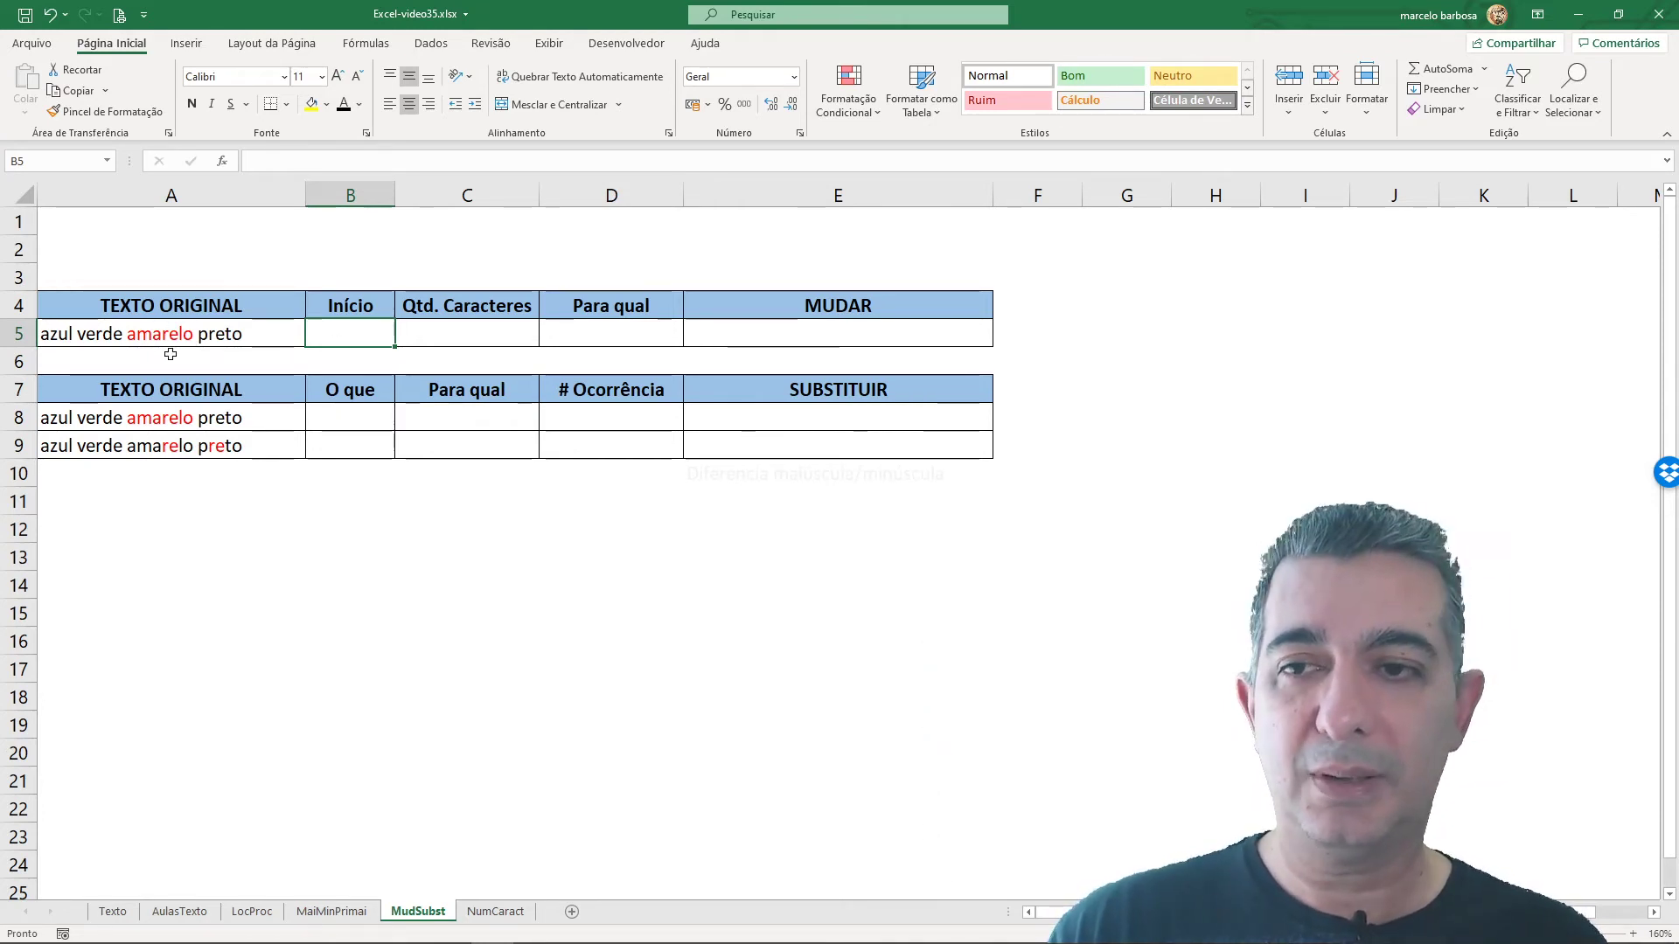
pyautogui.click(584, 340)
pyautogui.write('bra')
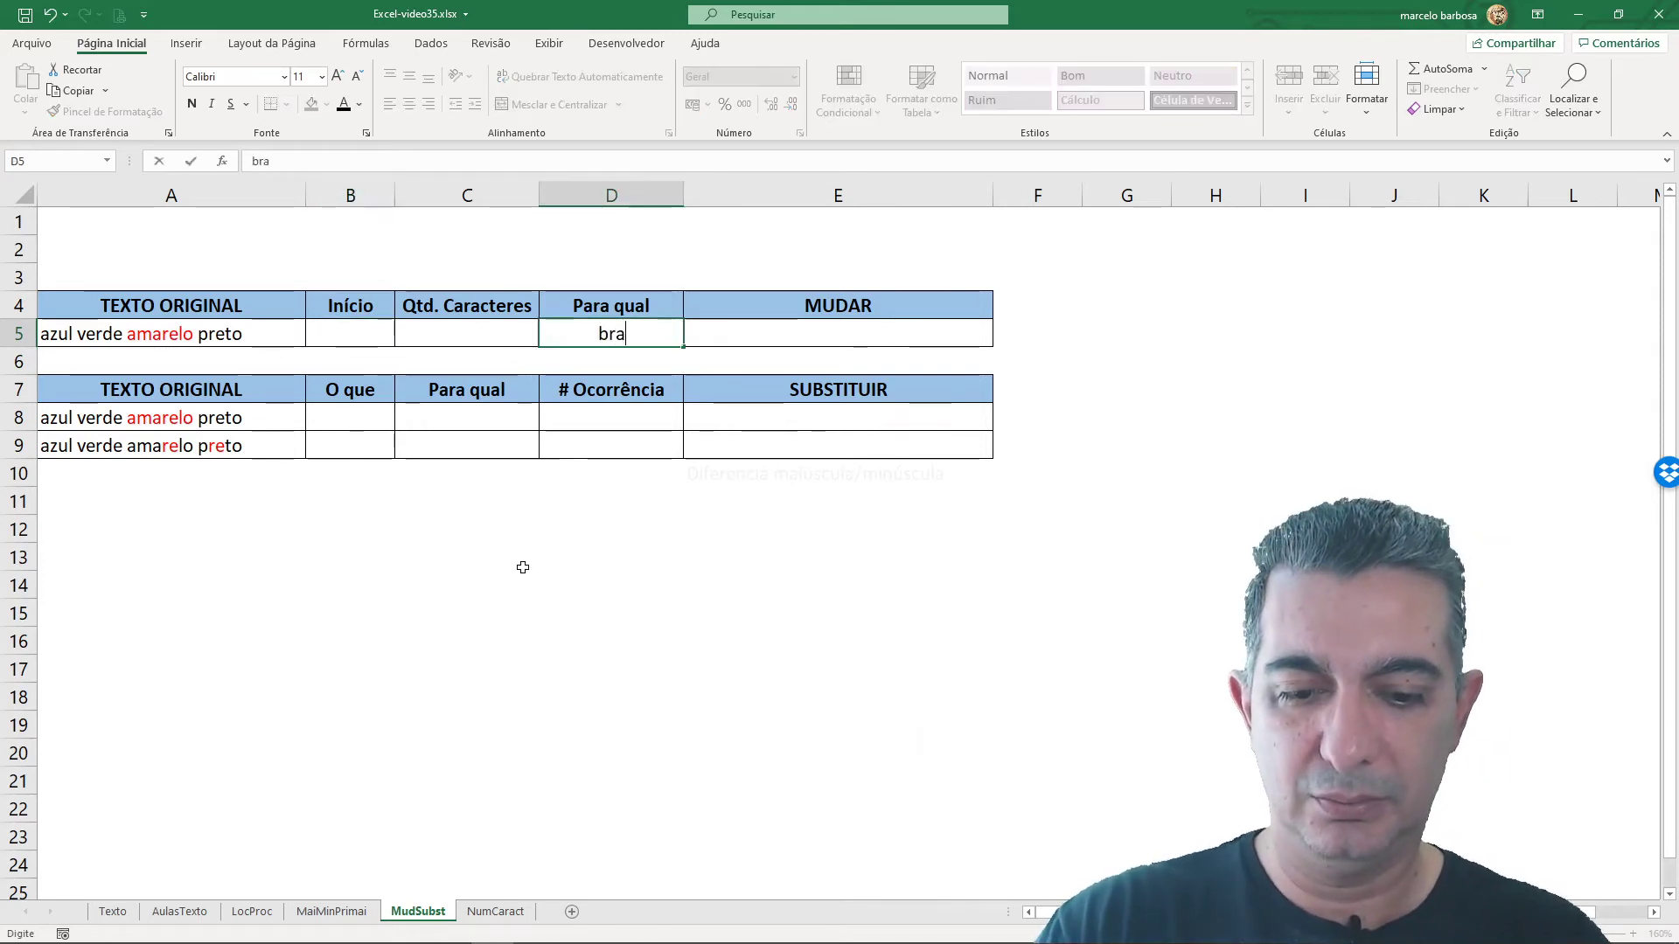
pyautogui.write('nco')
pyautogui.press('Return')
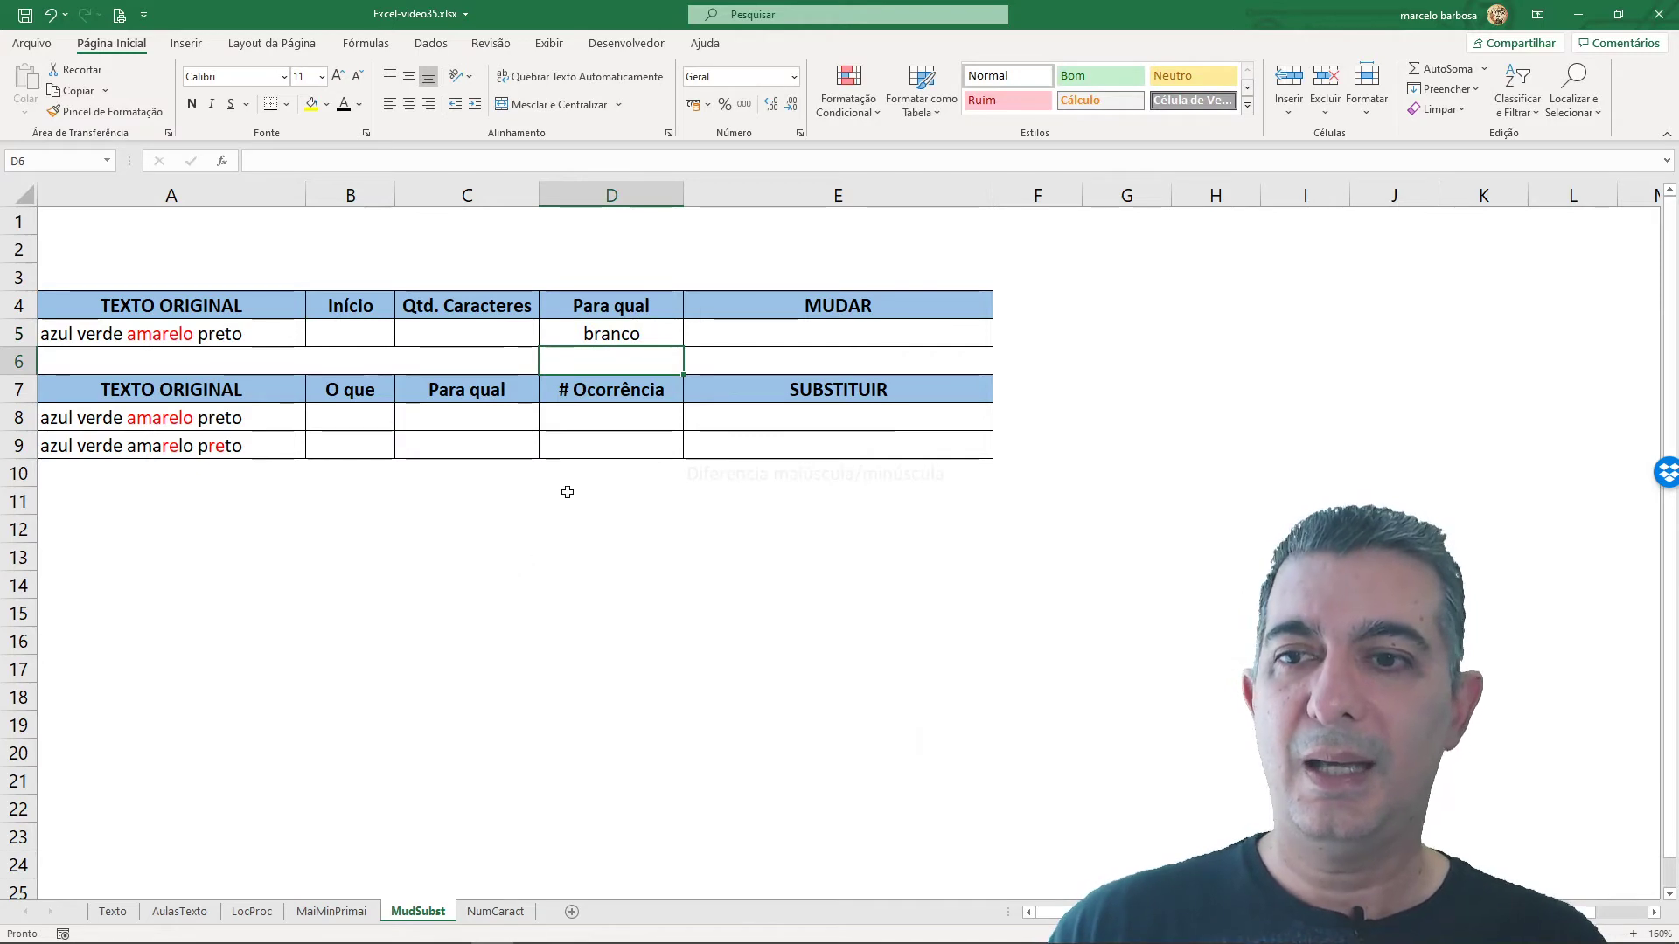
# - Enter "branco" in C8 as the replacement text for the first SUBSTITUIR example
pyautogui.click(464, 417)
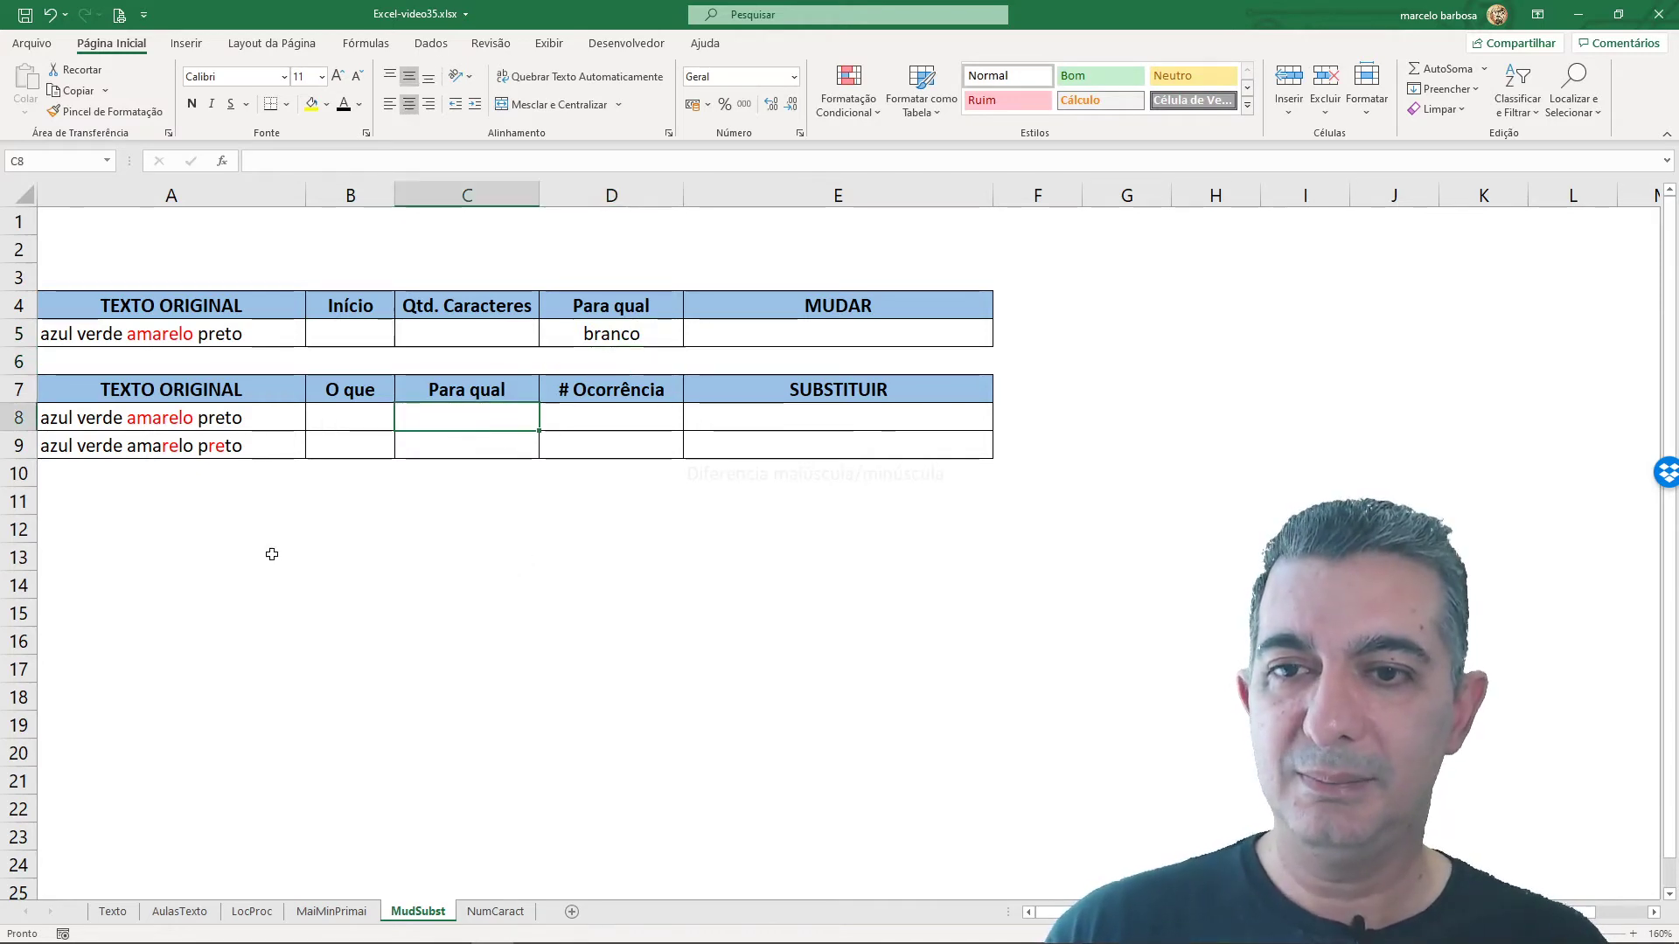
pyautogui.write('branc')
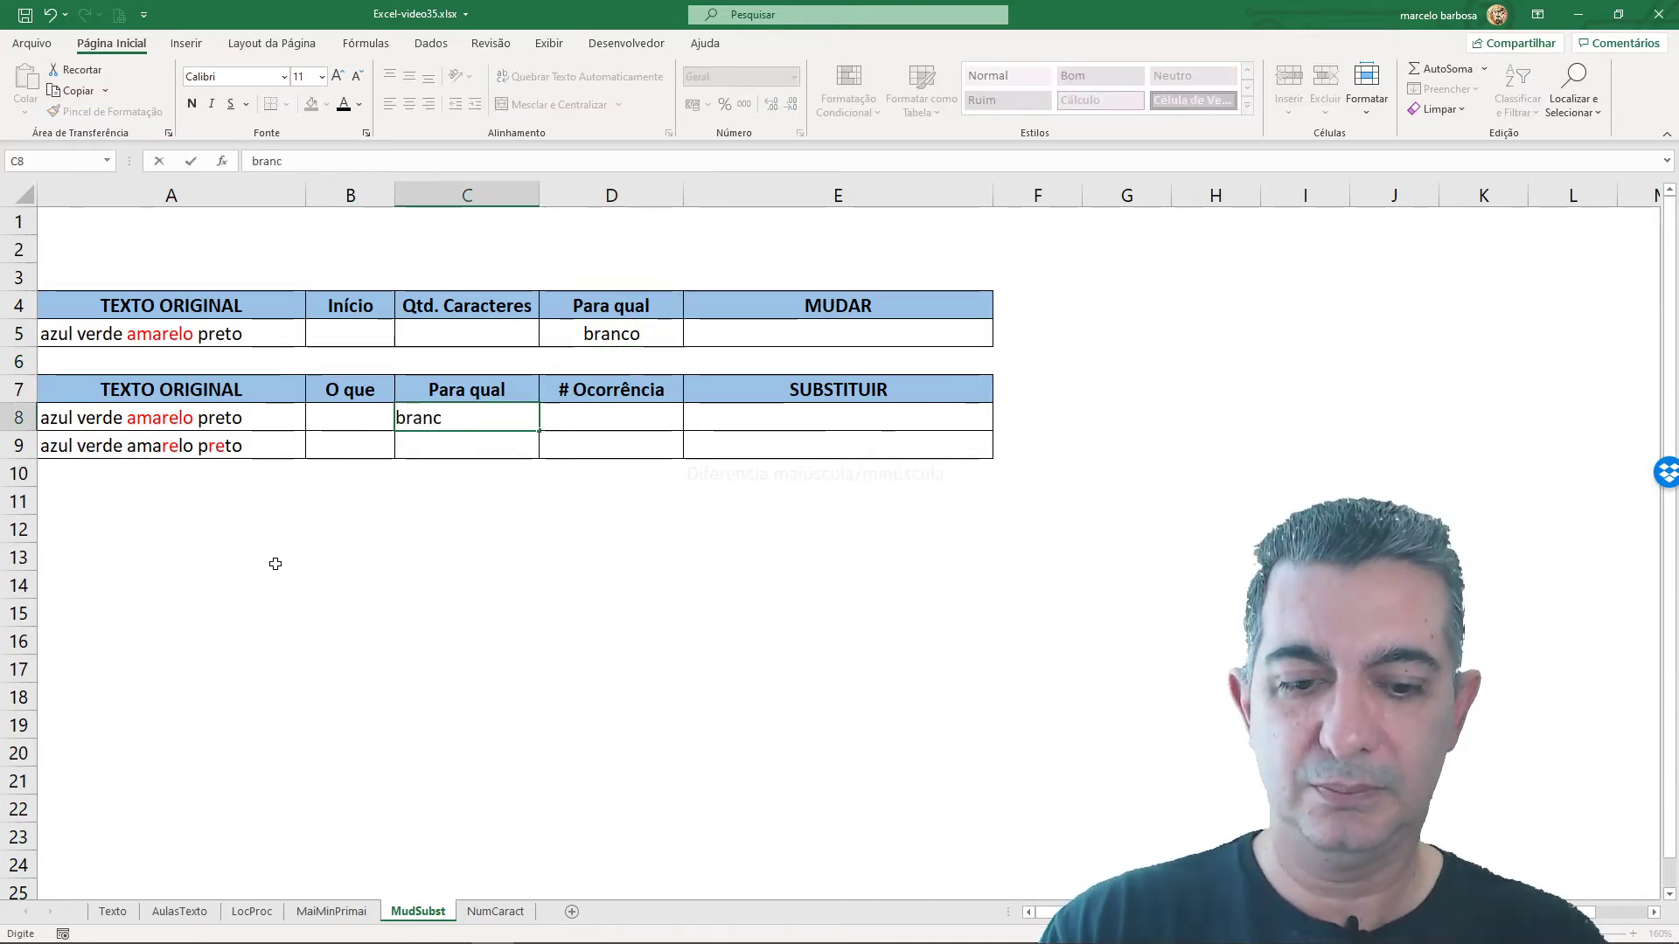
pyautogui.write('o')
pyautogui.press('Return')
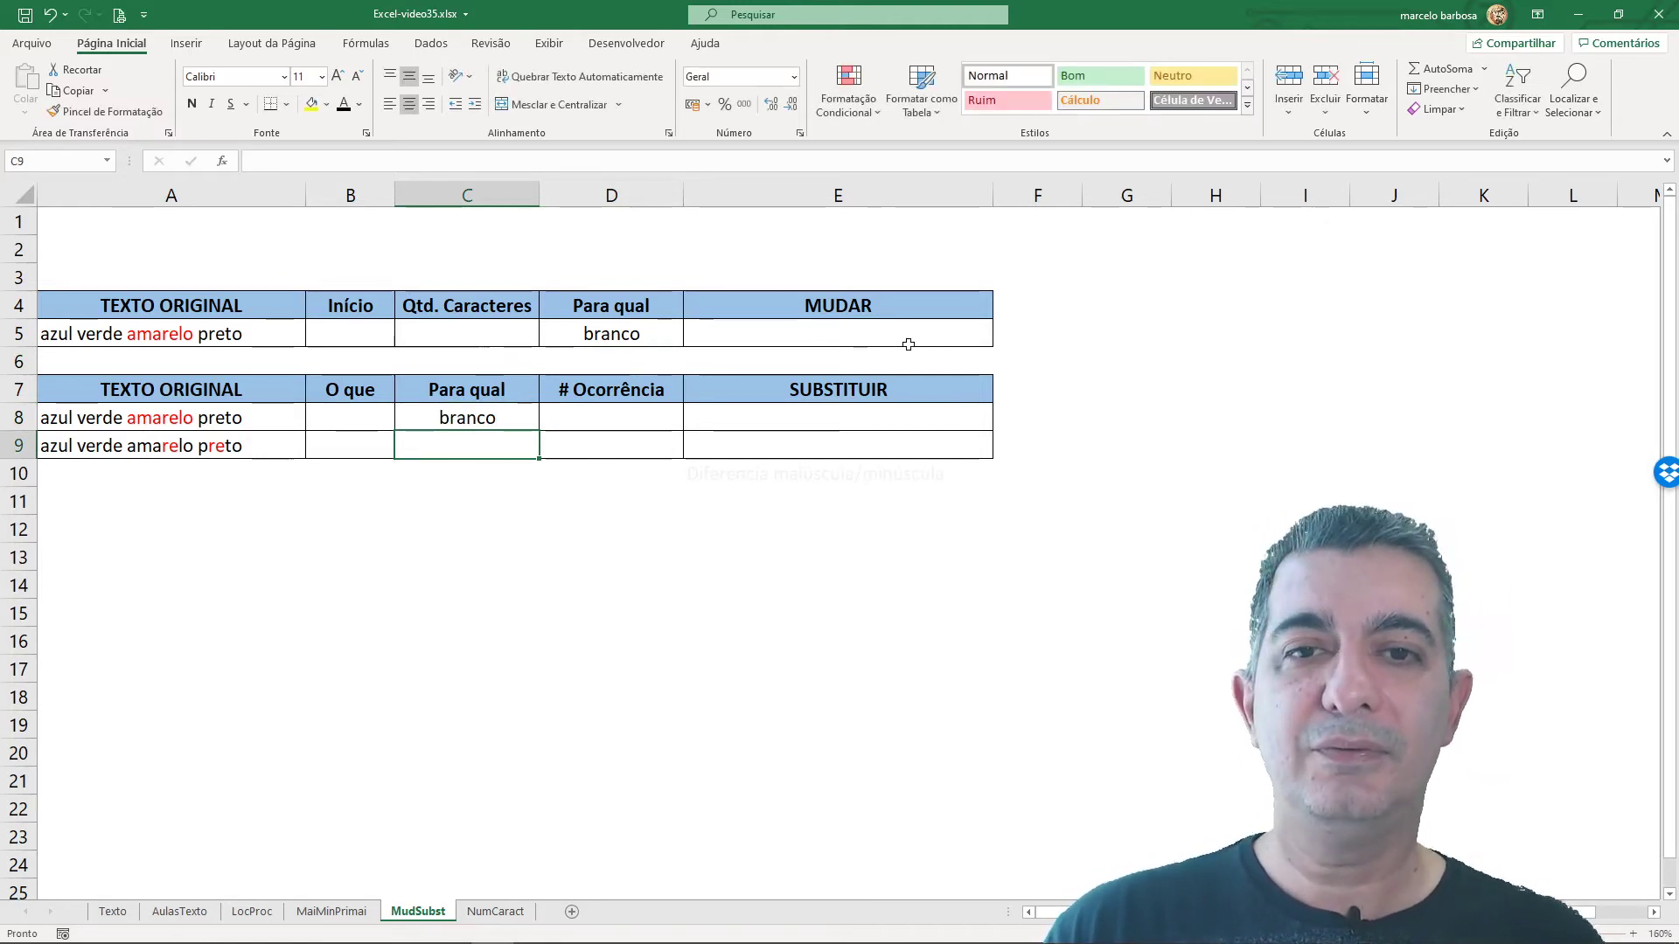
# - Enter 12 as the start position in B5 and 7 as the character count in C5 for the MUDAR example
pyautogui.click(353, 333)
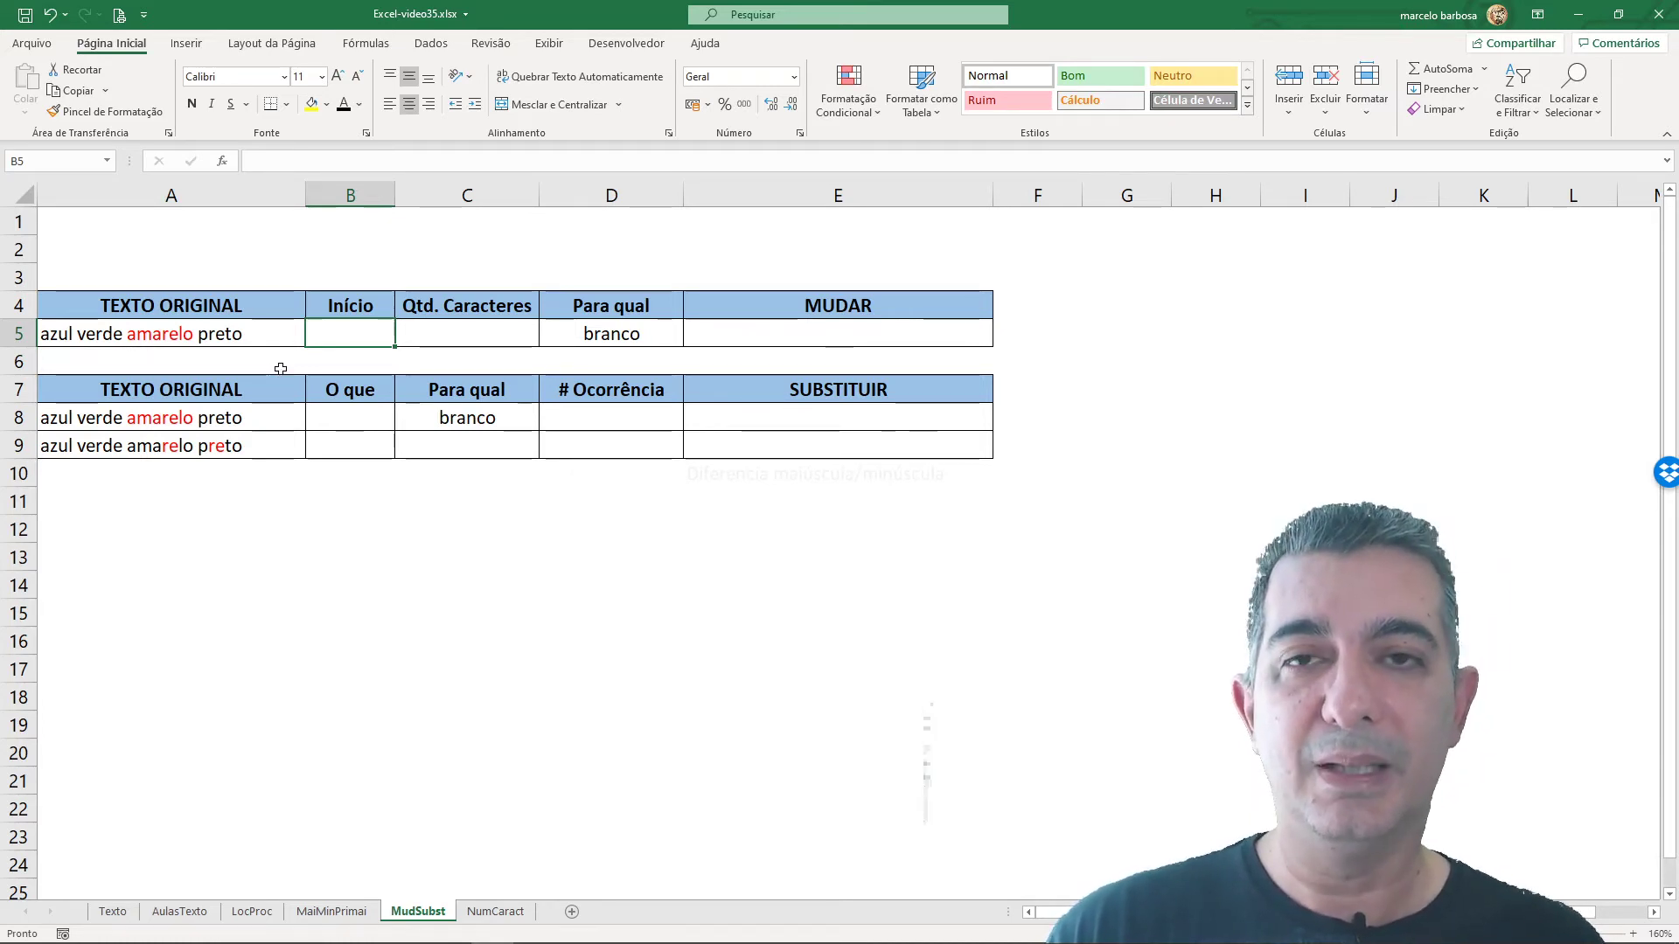
pyautogui.write('12')
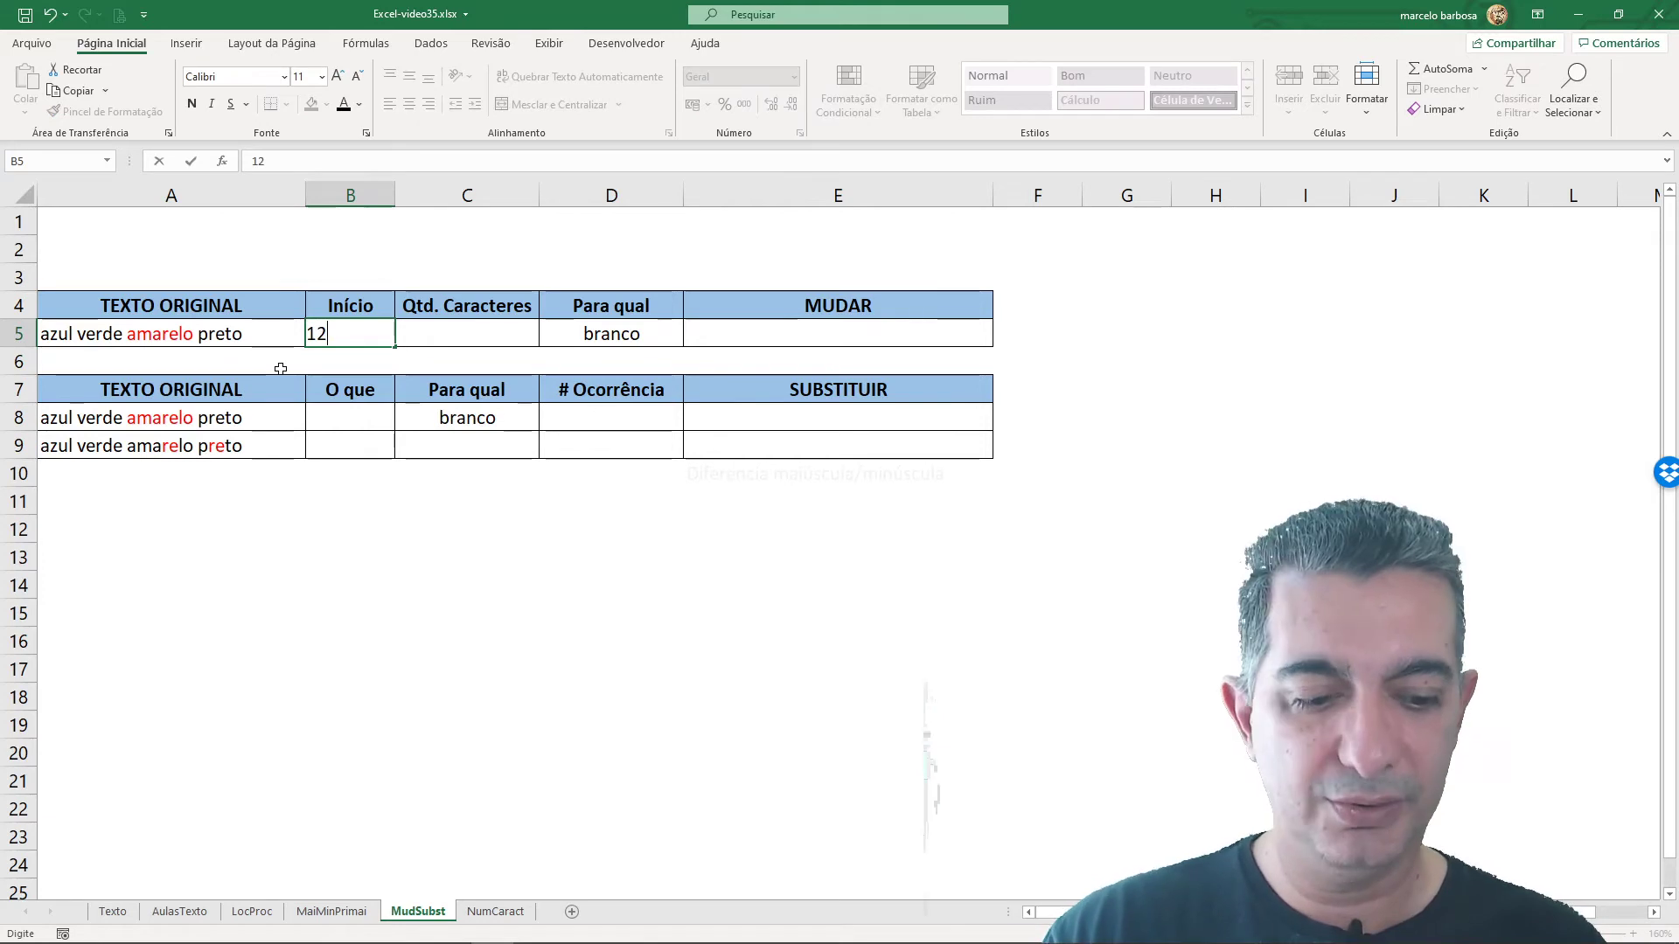
pyautogui.press('Tab')
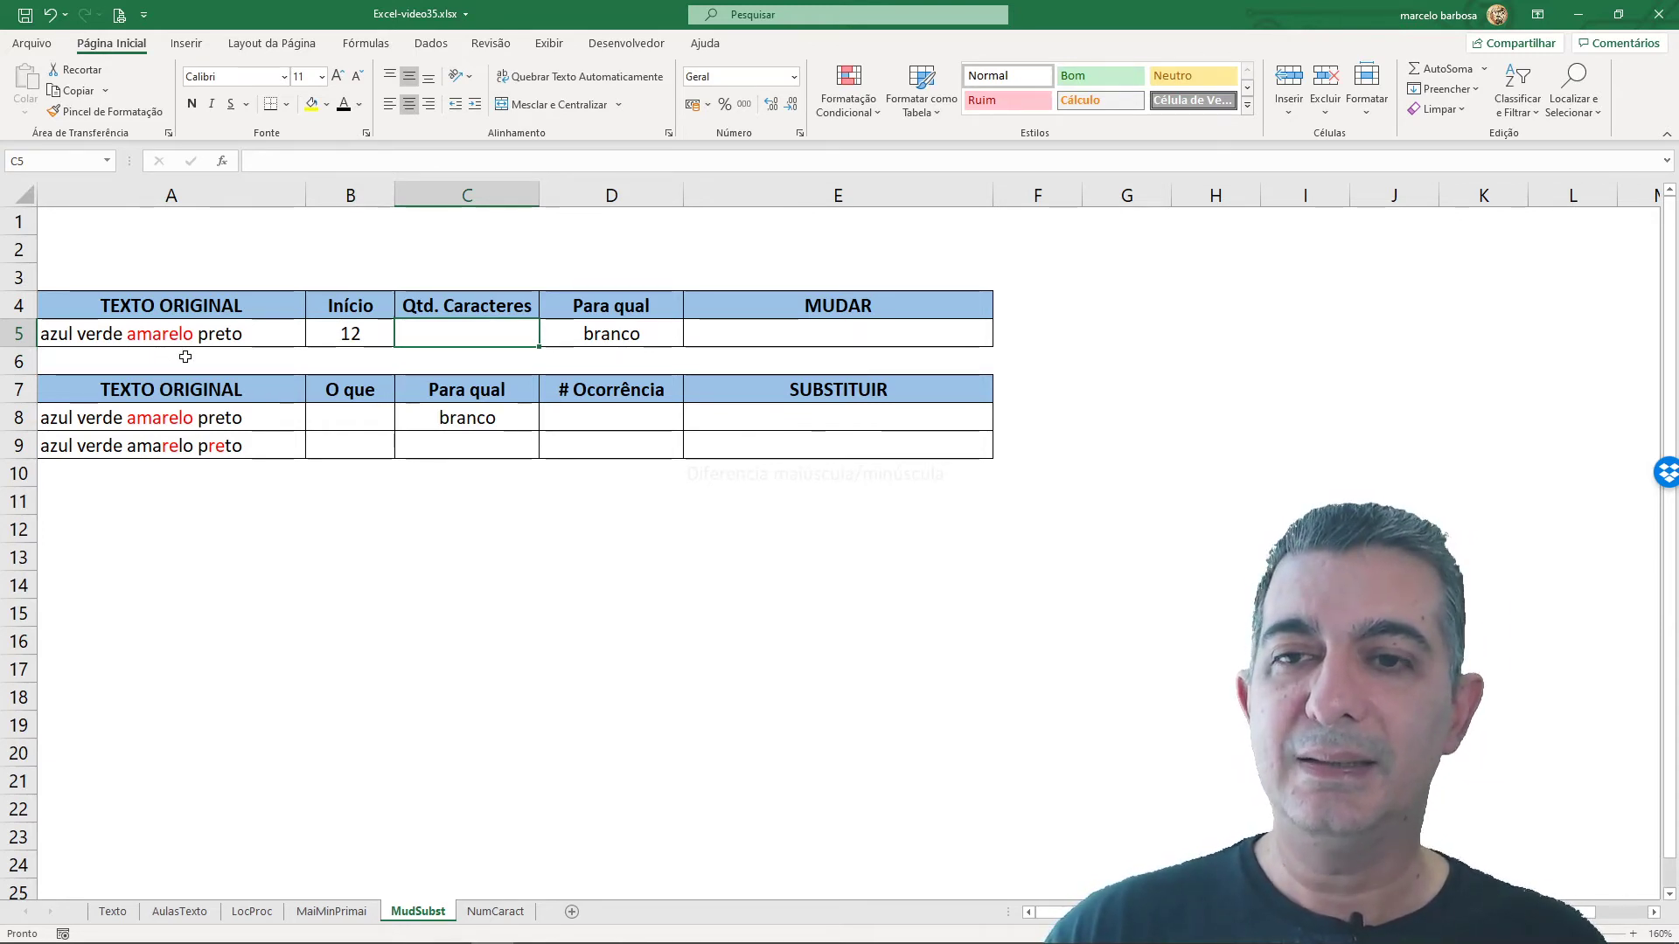
pyautogui.write('7')
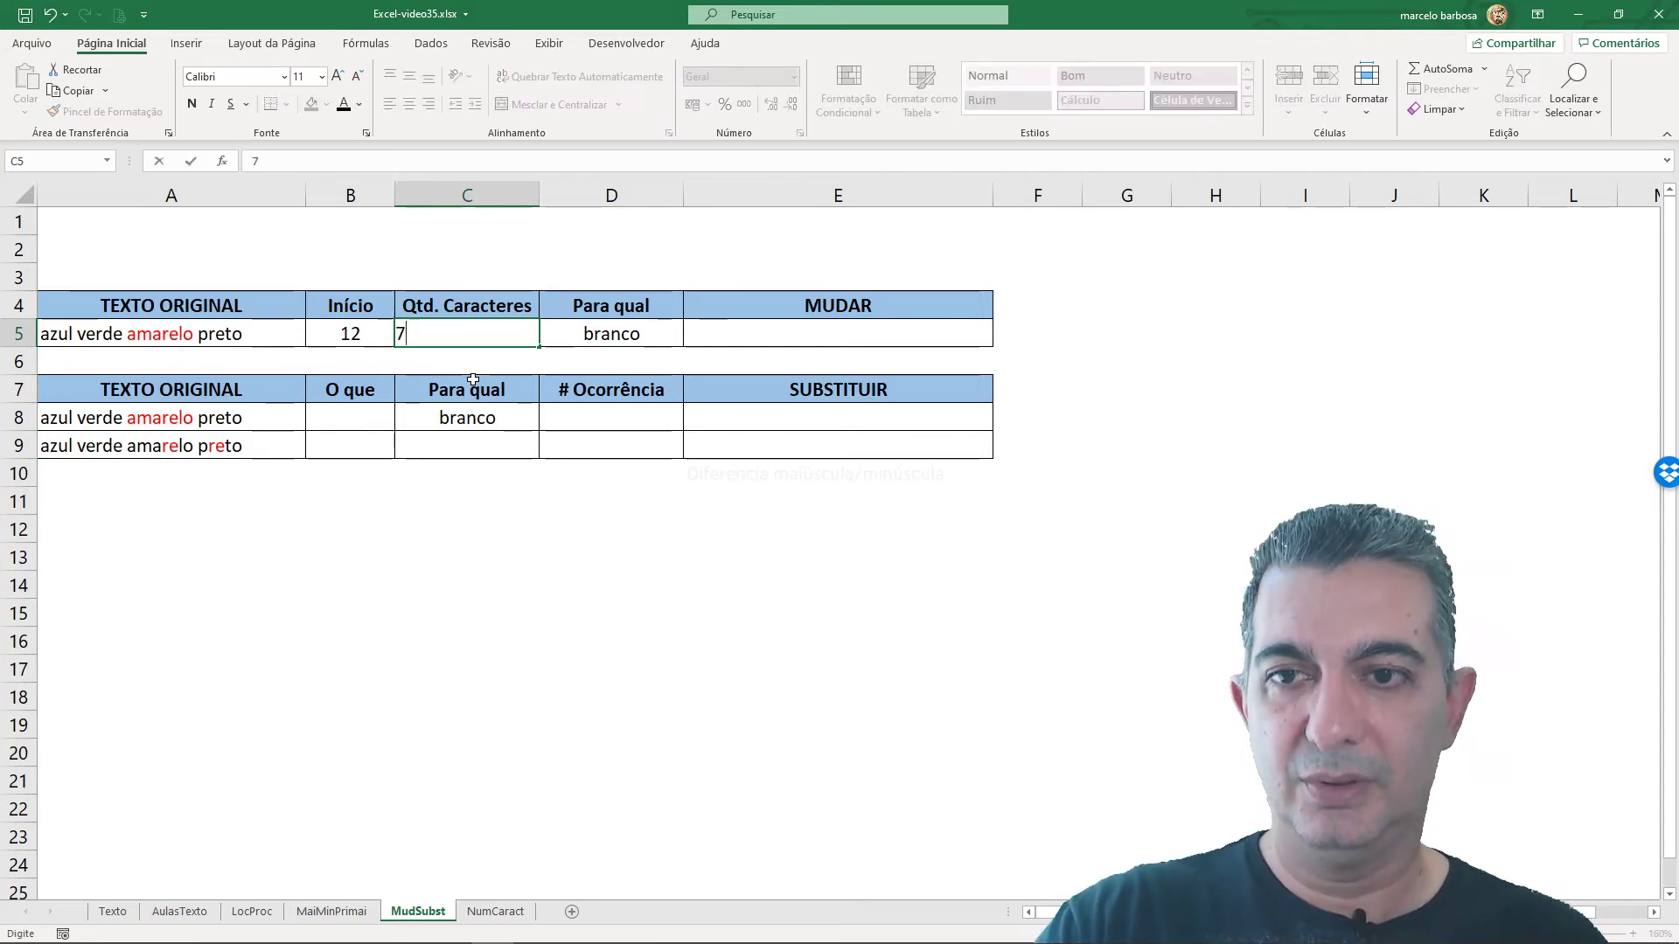
pyautogui.press('Tab')
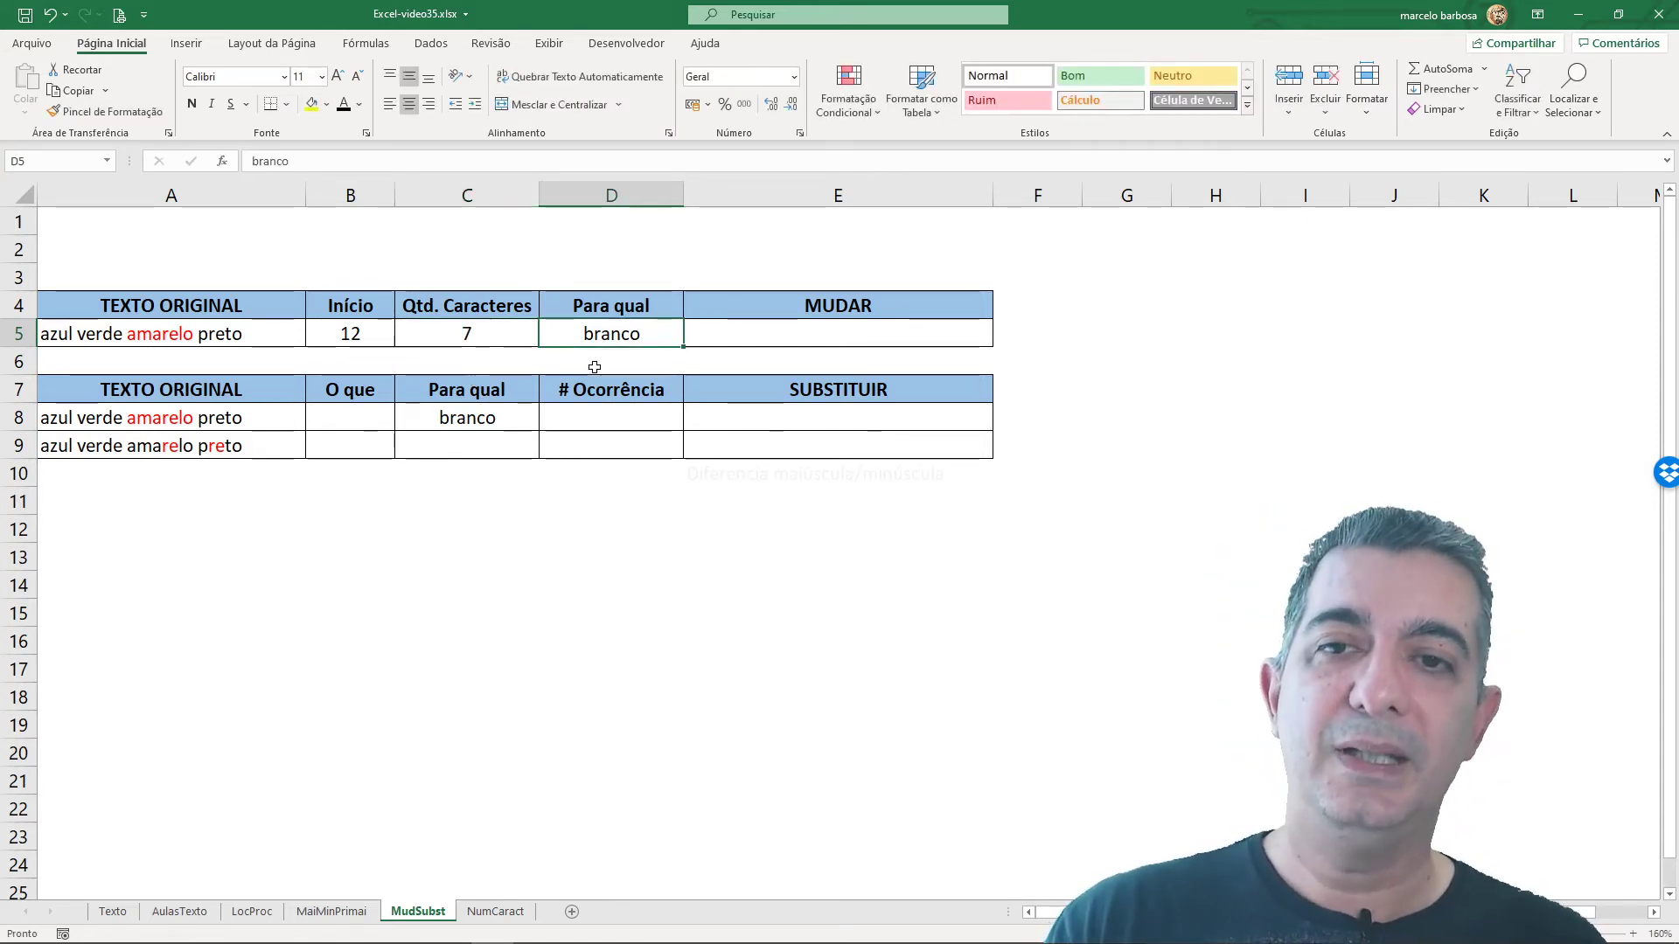
# - Enter =MUDAR(A5;B5;C5;D5) in E5 to replace the characters by position
pyautogui.click(826, 339)
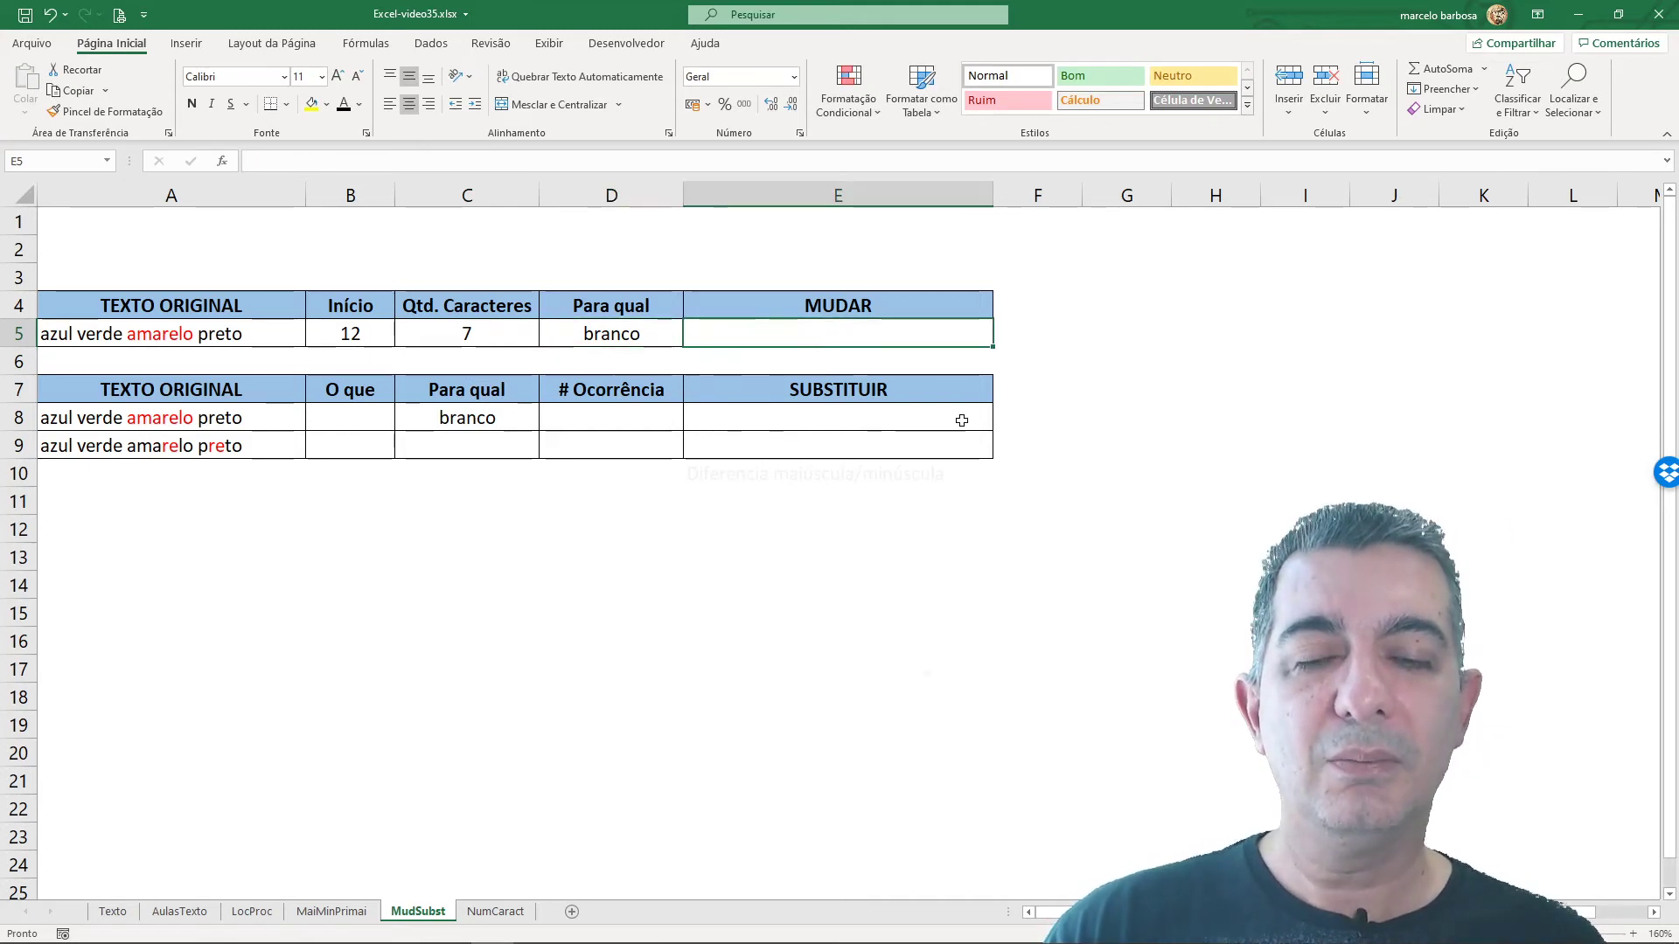
pyautogui.write('=')
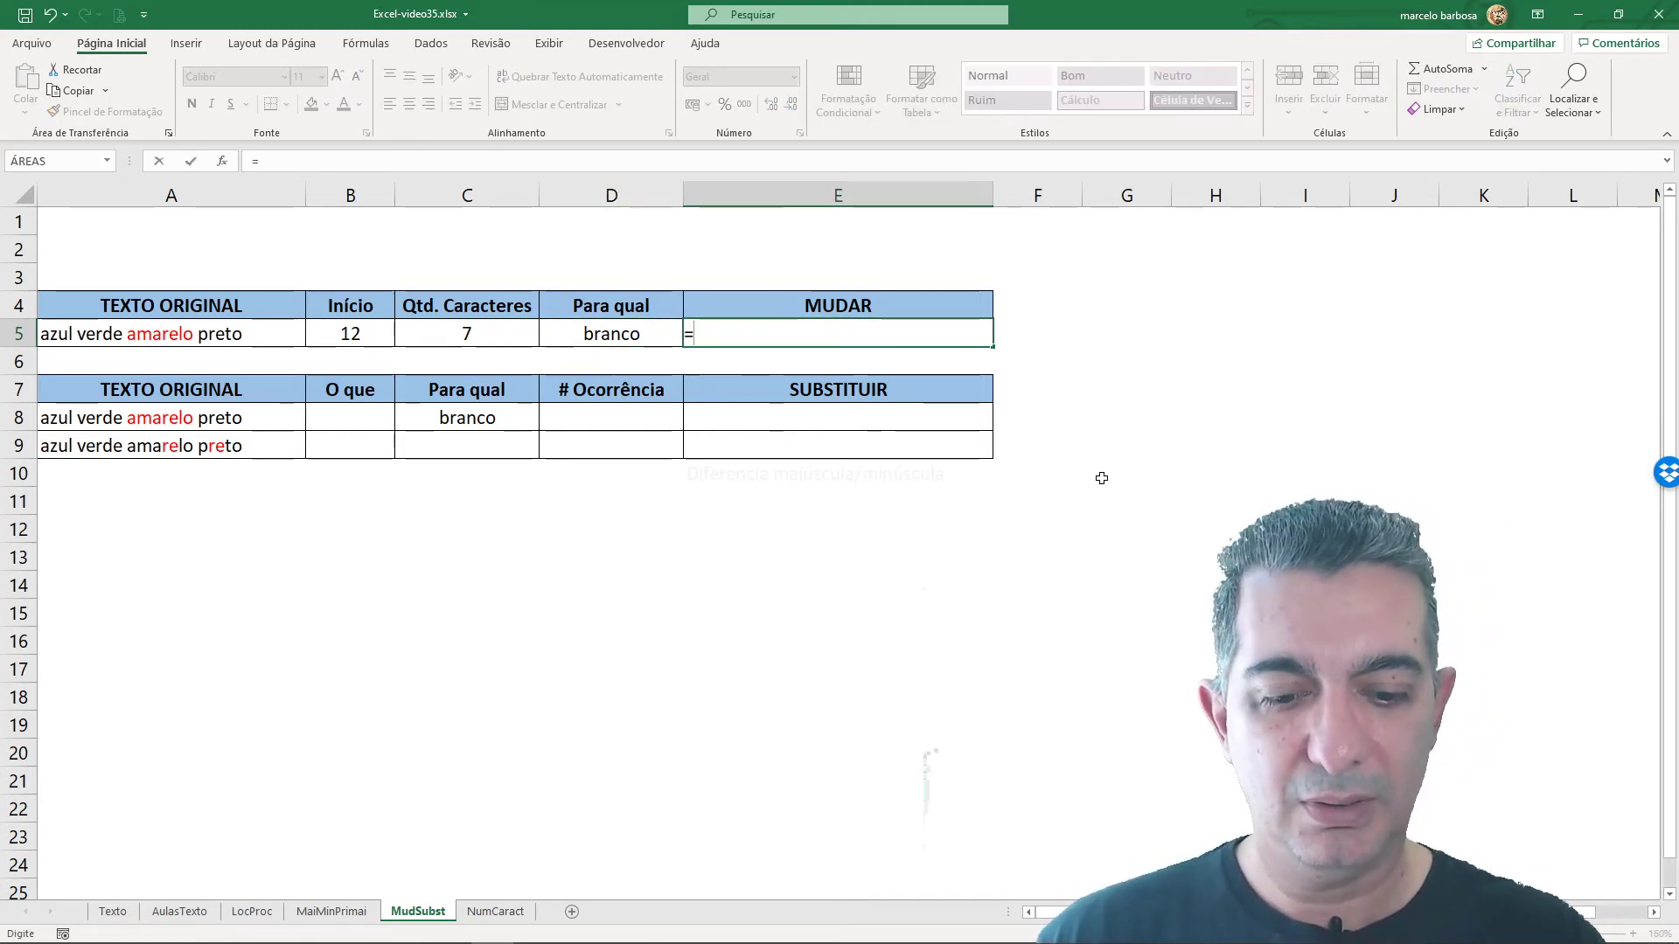
pyautogui.write('mudar(')
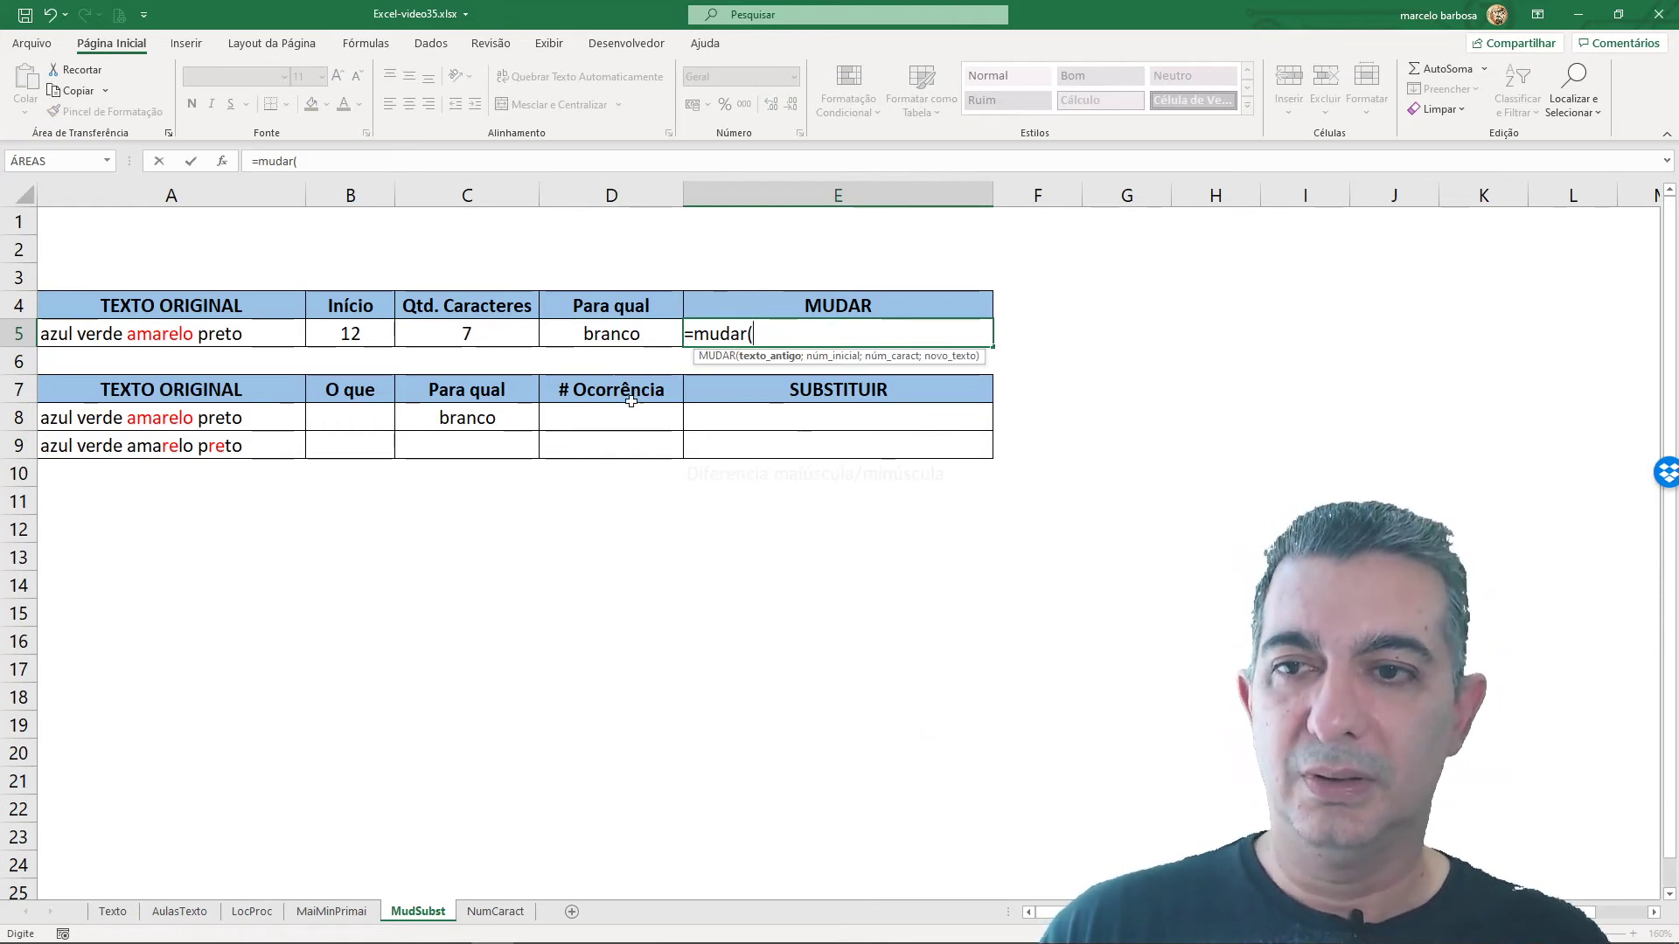
pyautogui.click(217, 342)
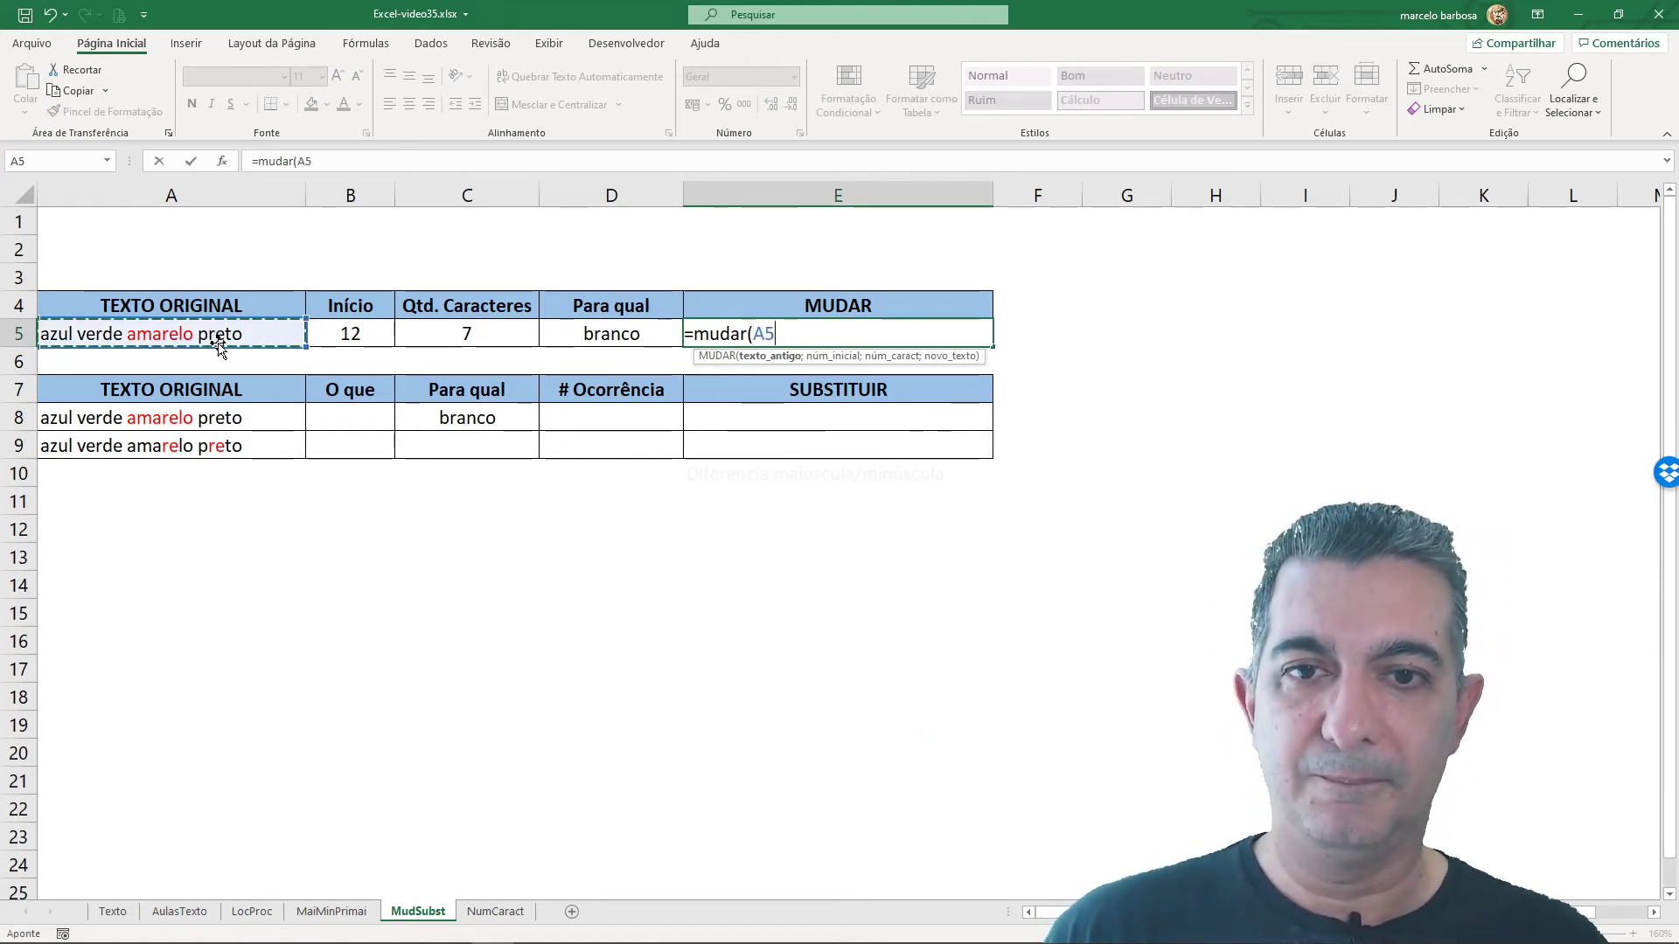
pyautogui.write(';')
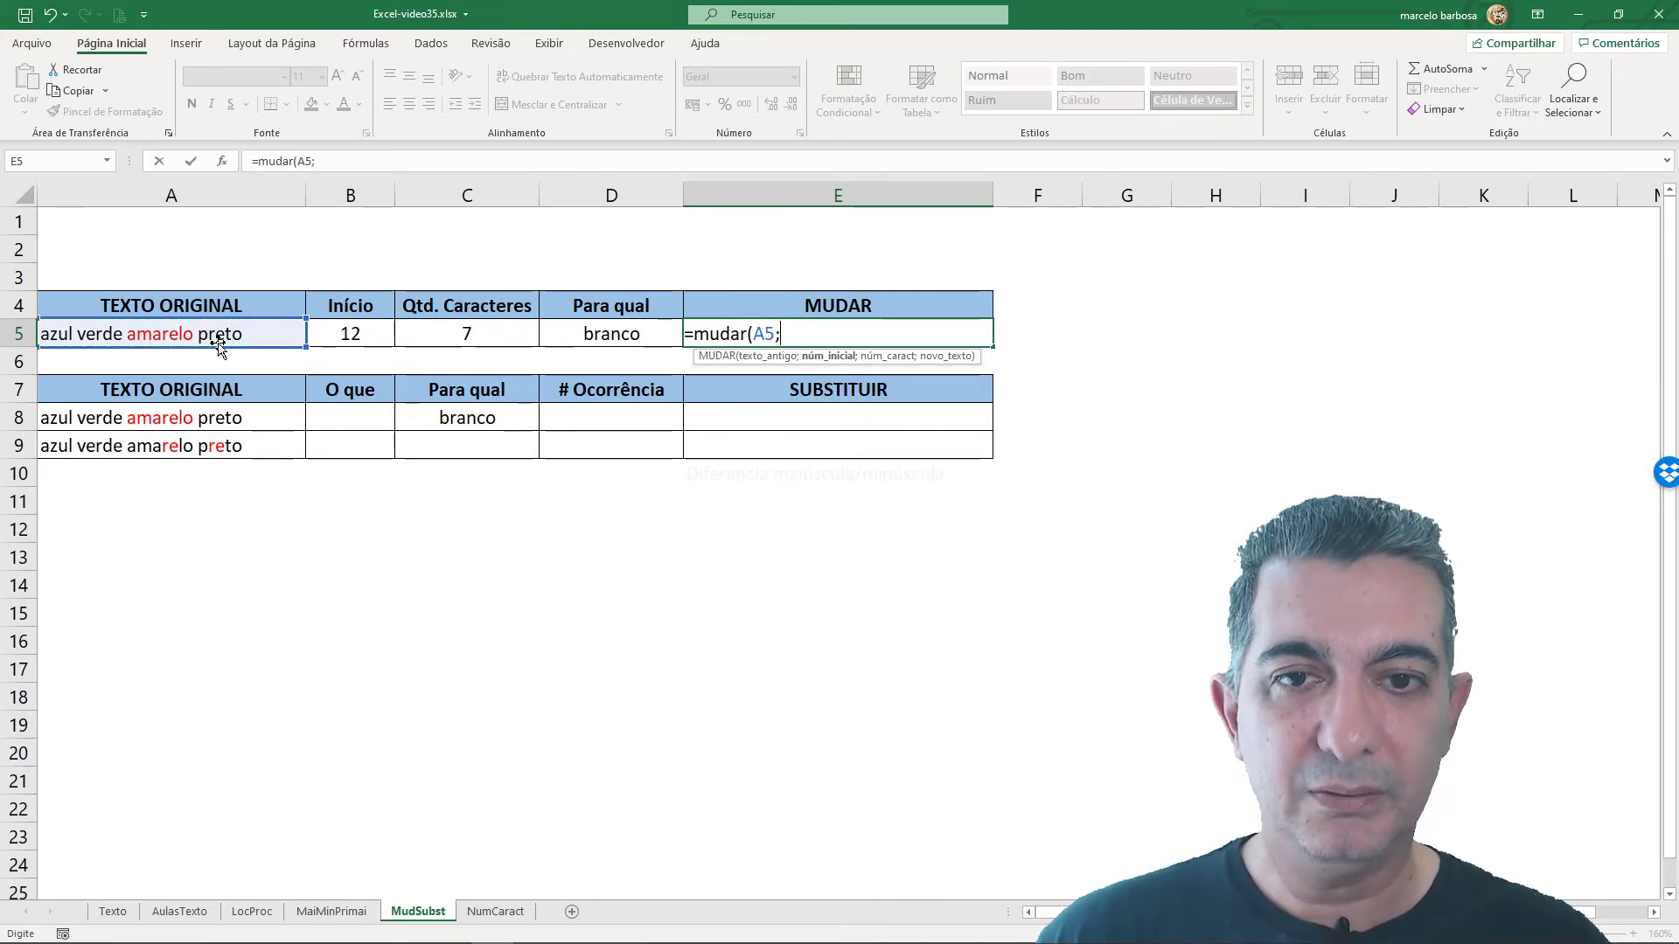
pyautogui.click(352, 334)
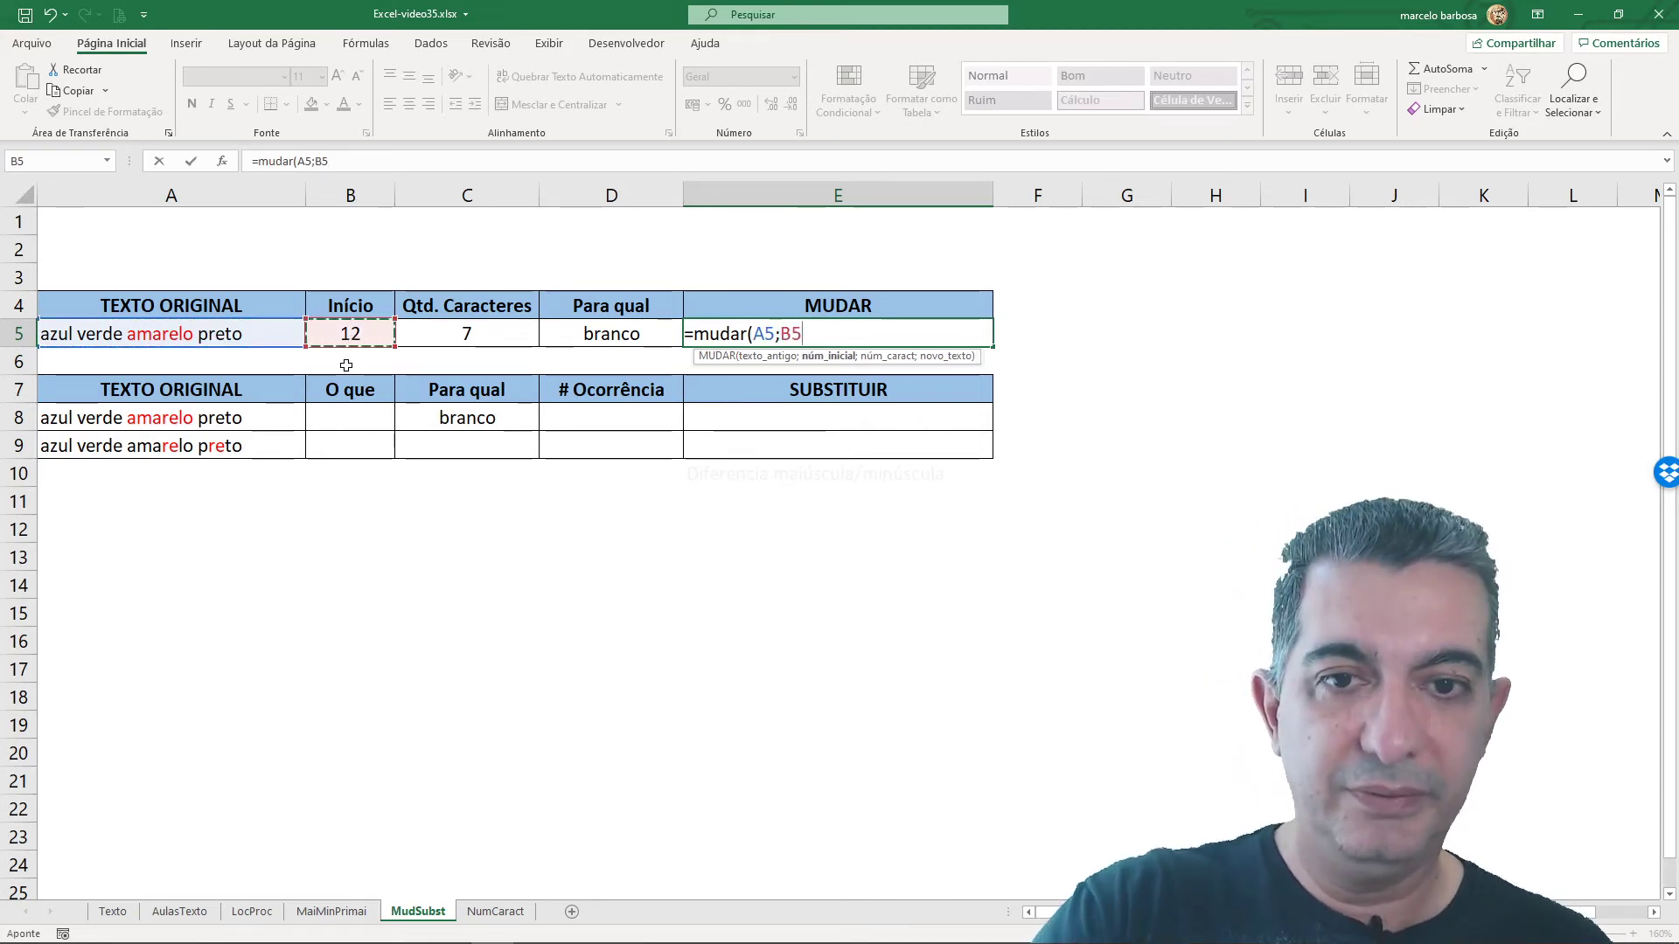
pyautogui.write(';')
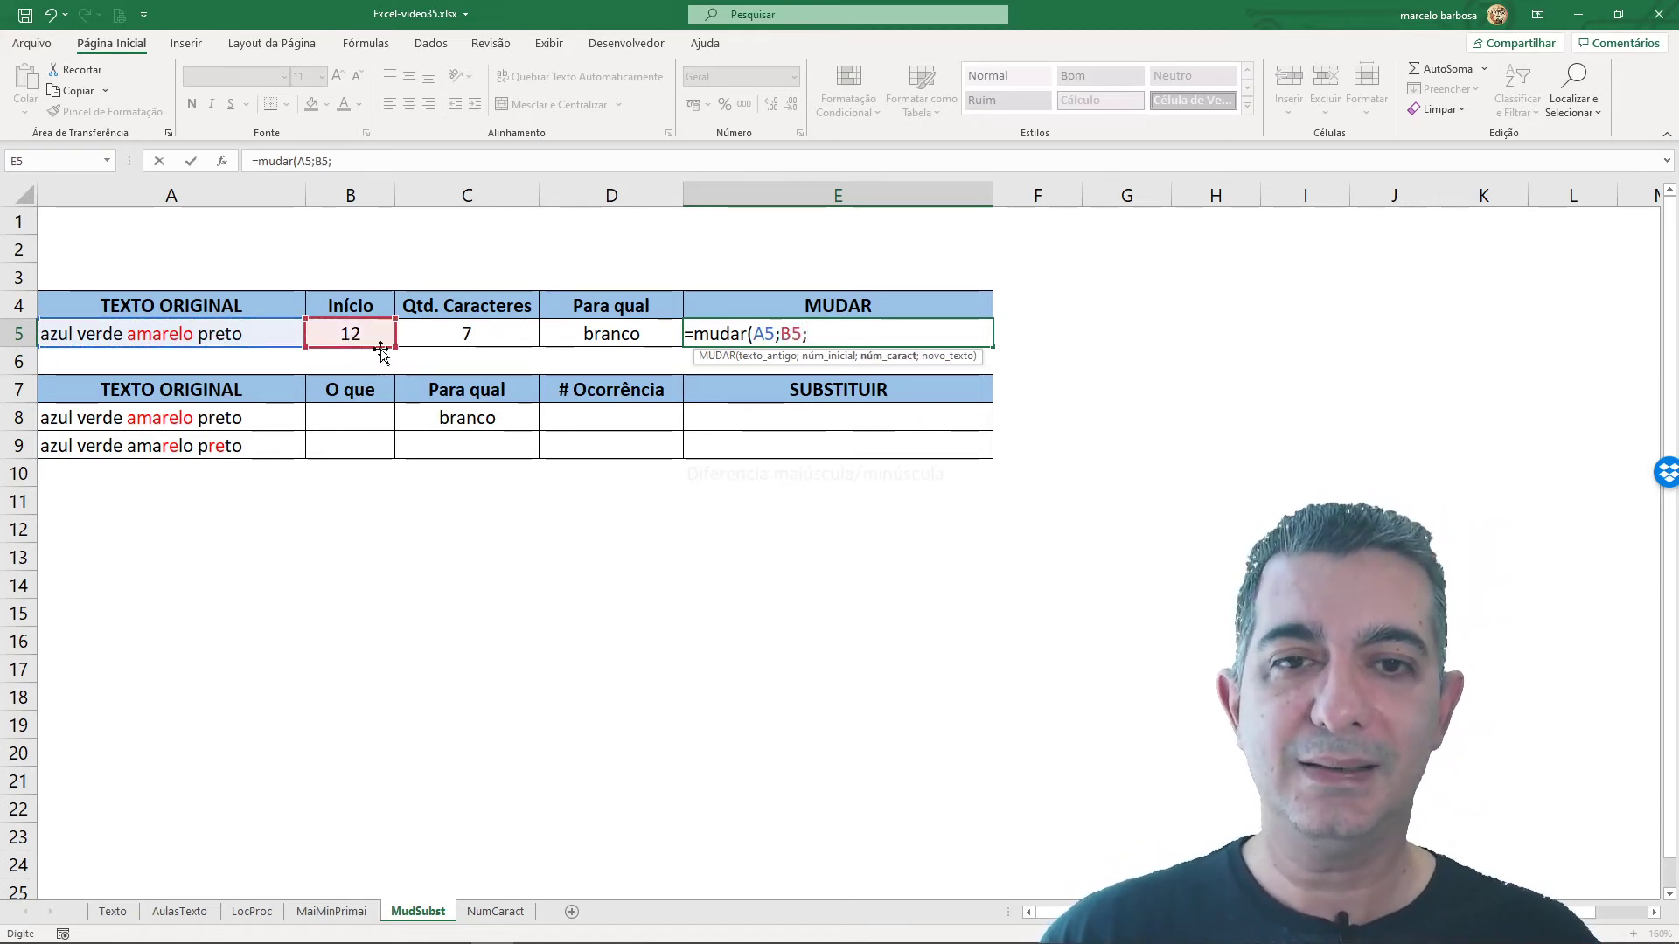
pyautogui.click(443, 339)
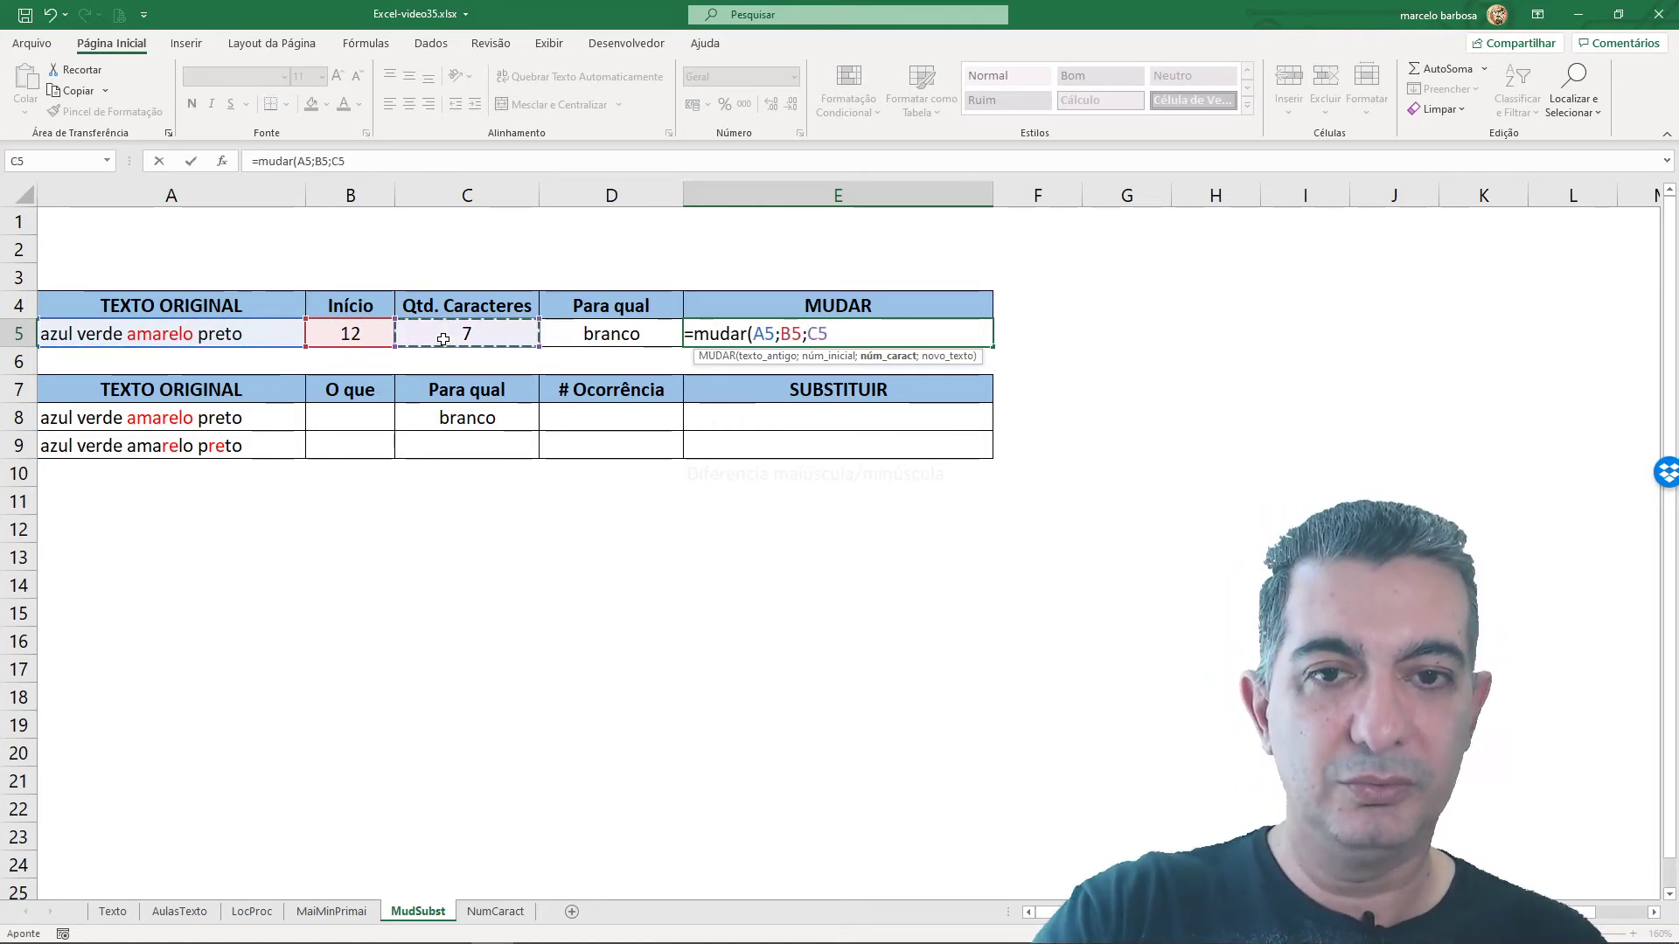
pyautogui.write(';')
pyautogui.click(581, 339)
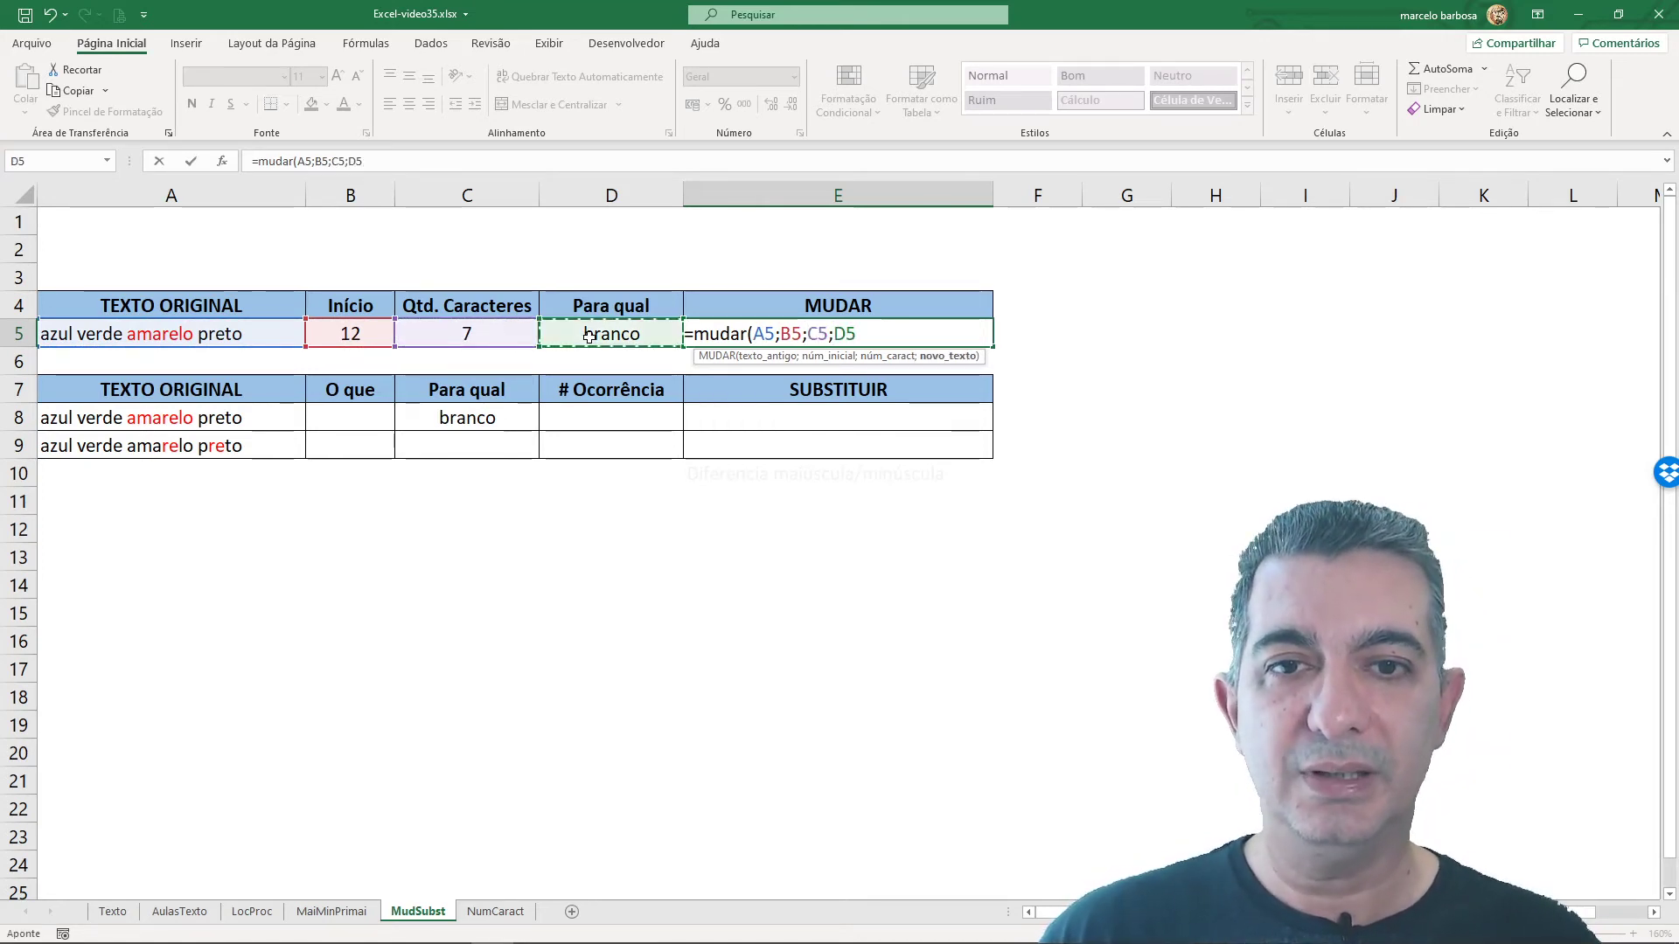
pyautogui.write(')')
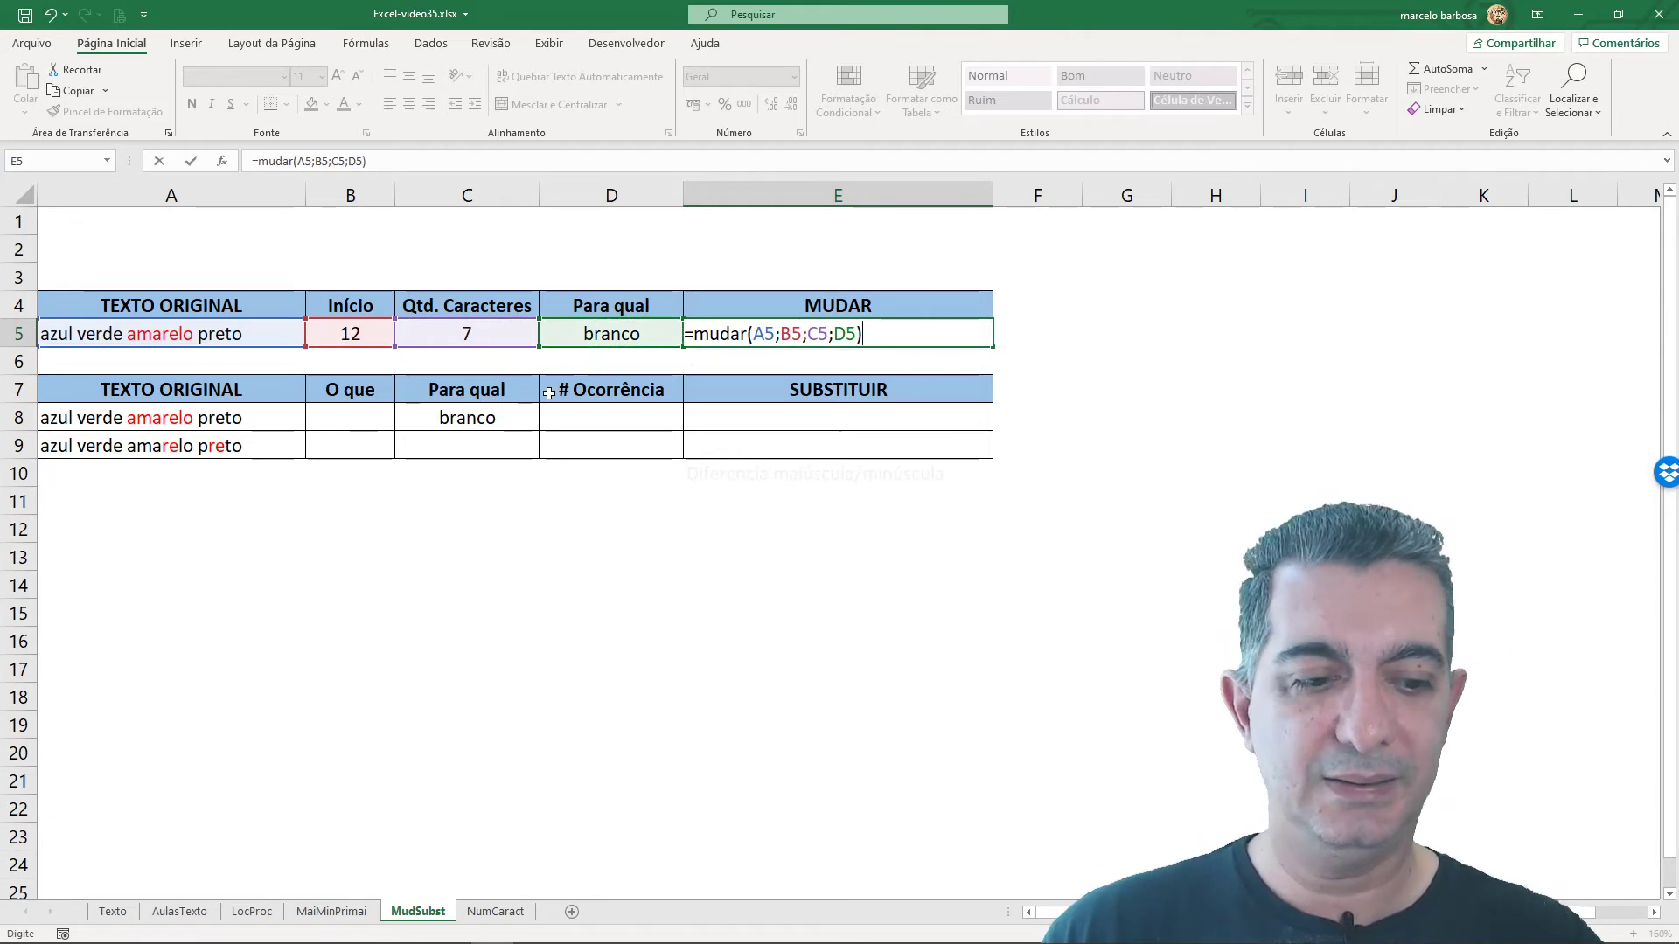
pyautogui.press('Return')
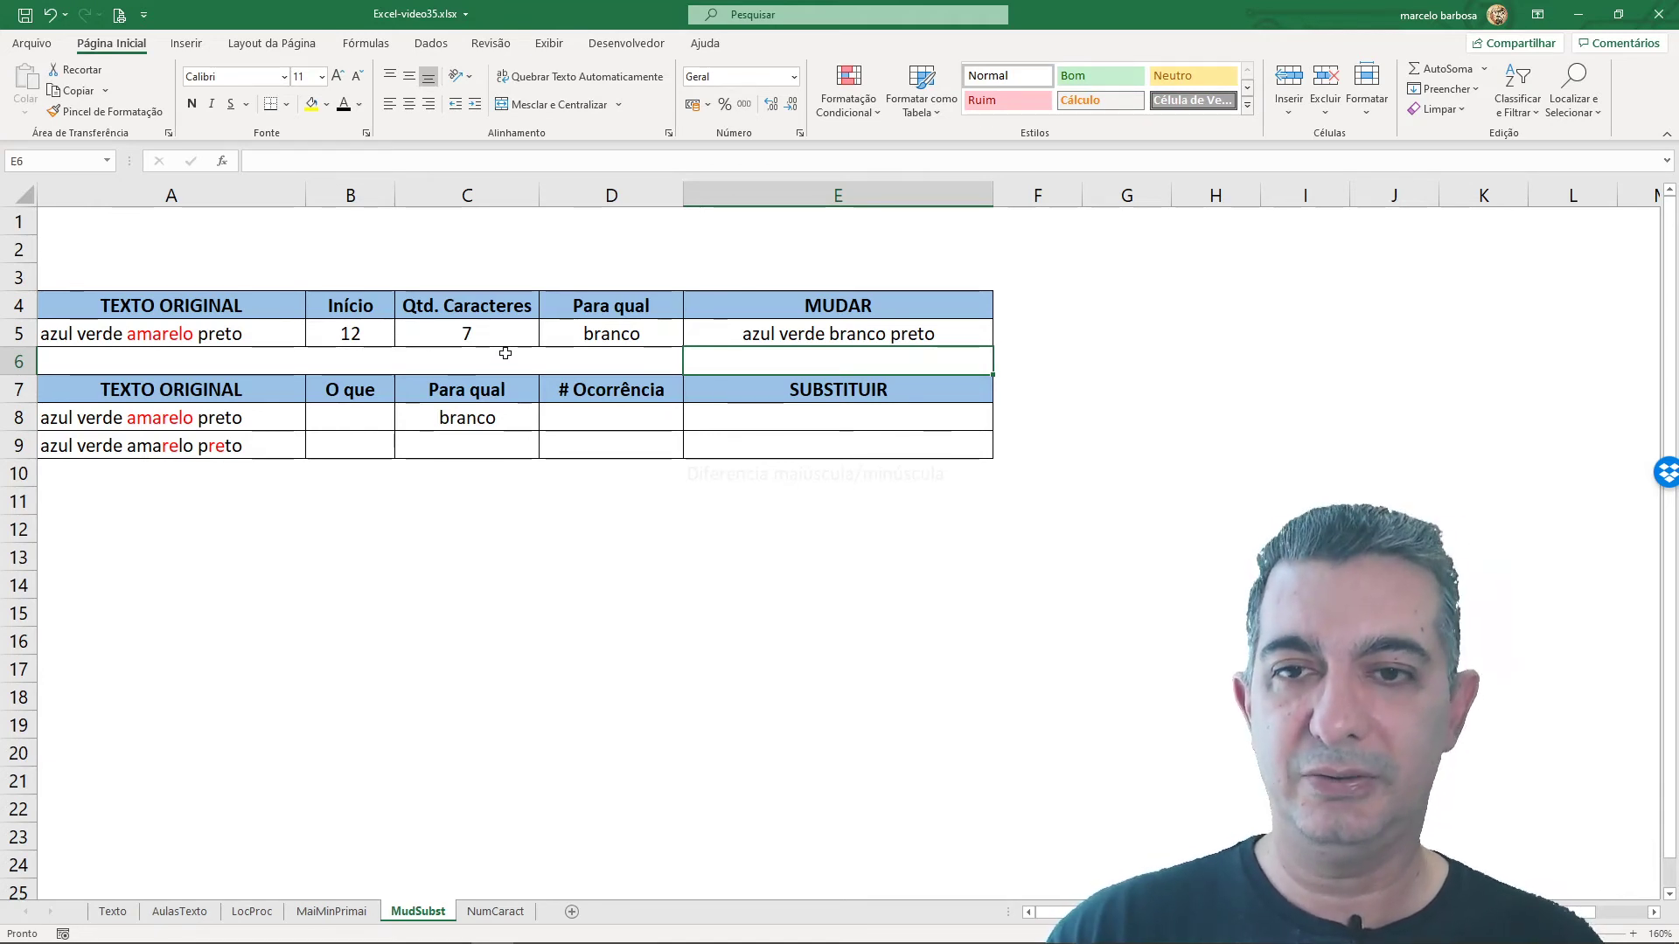
# - Enter "amarelo" in B8 as the text to replace and a dash in D8 as the occurrence for the first SUBSTITUIR example
pyautogui.click(357, 418)
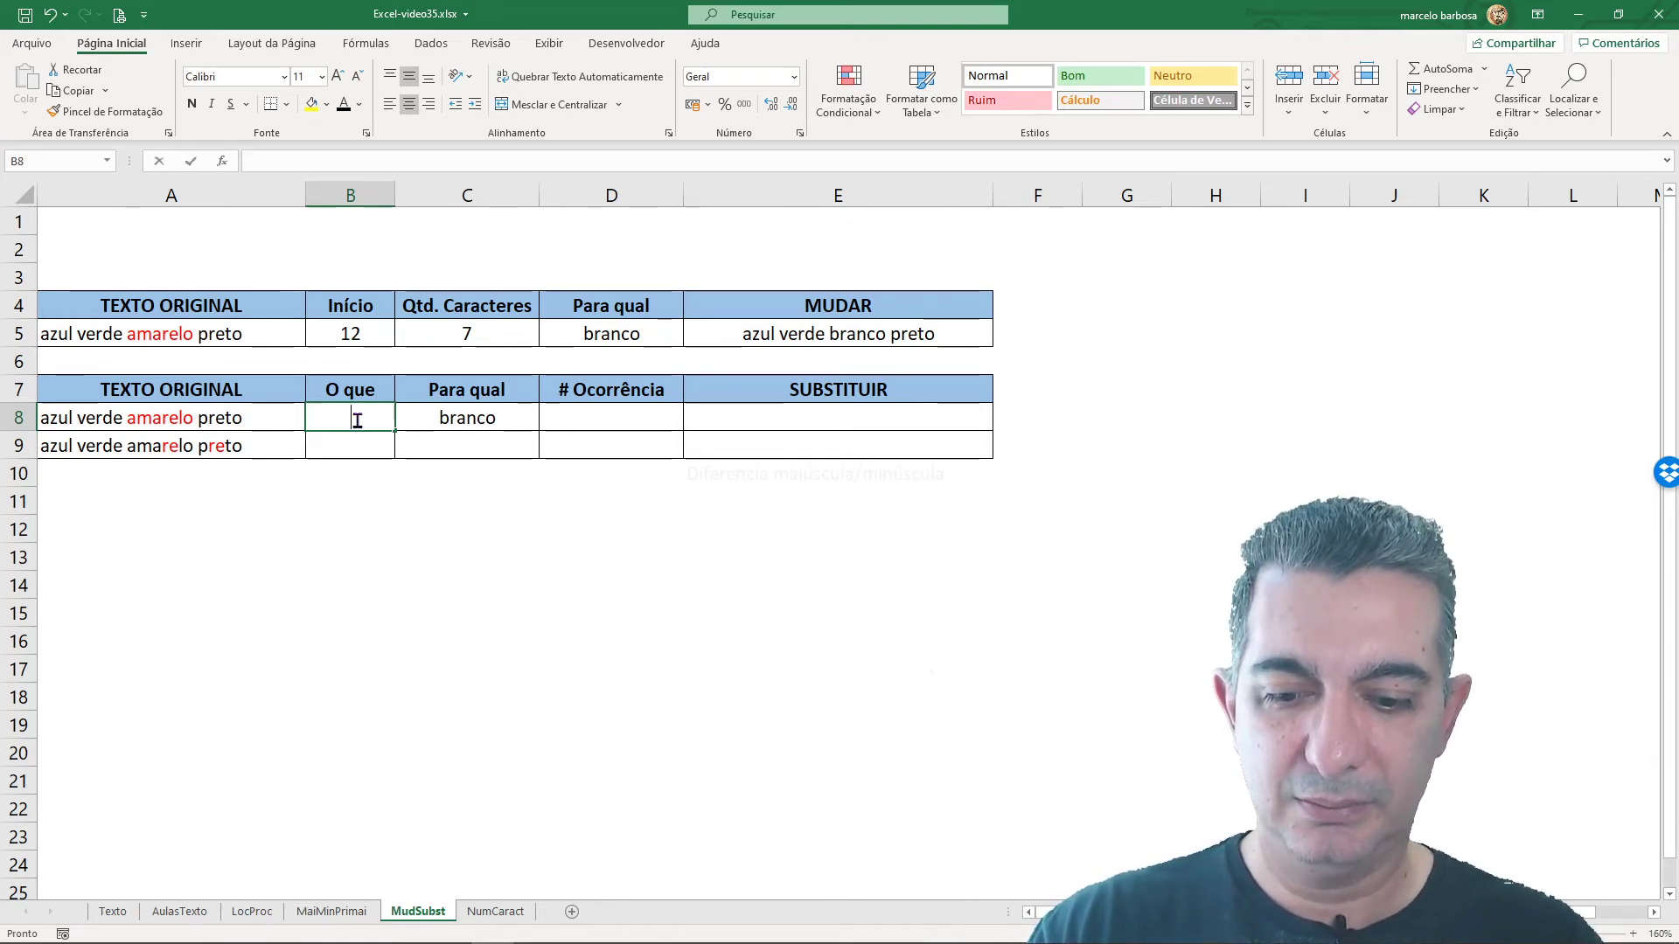
pyautogui.write('amarelo')
pyautogui.press('Return')
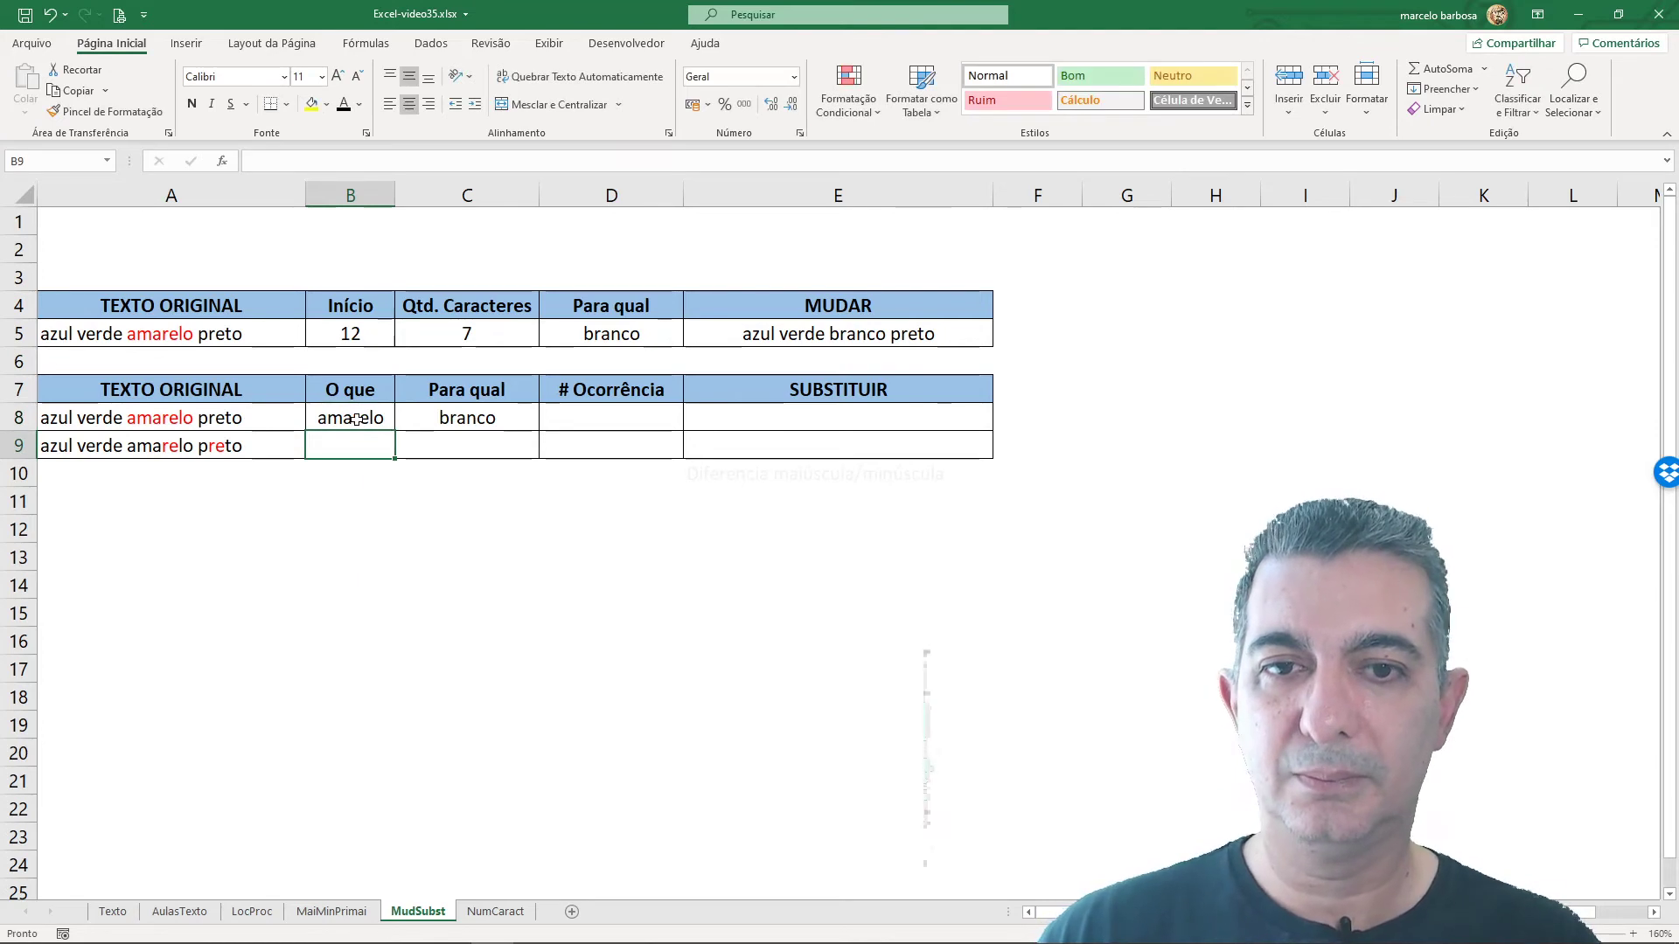
pyautogui.click(621, 426)
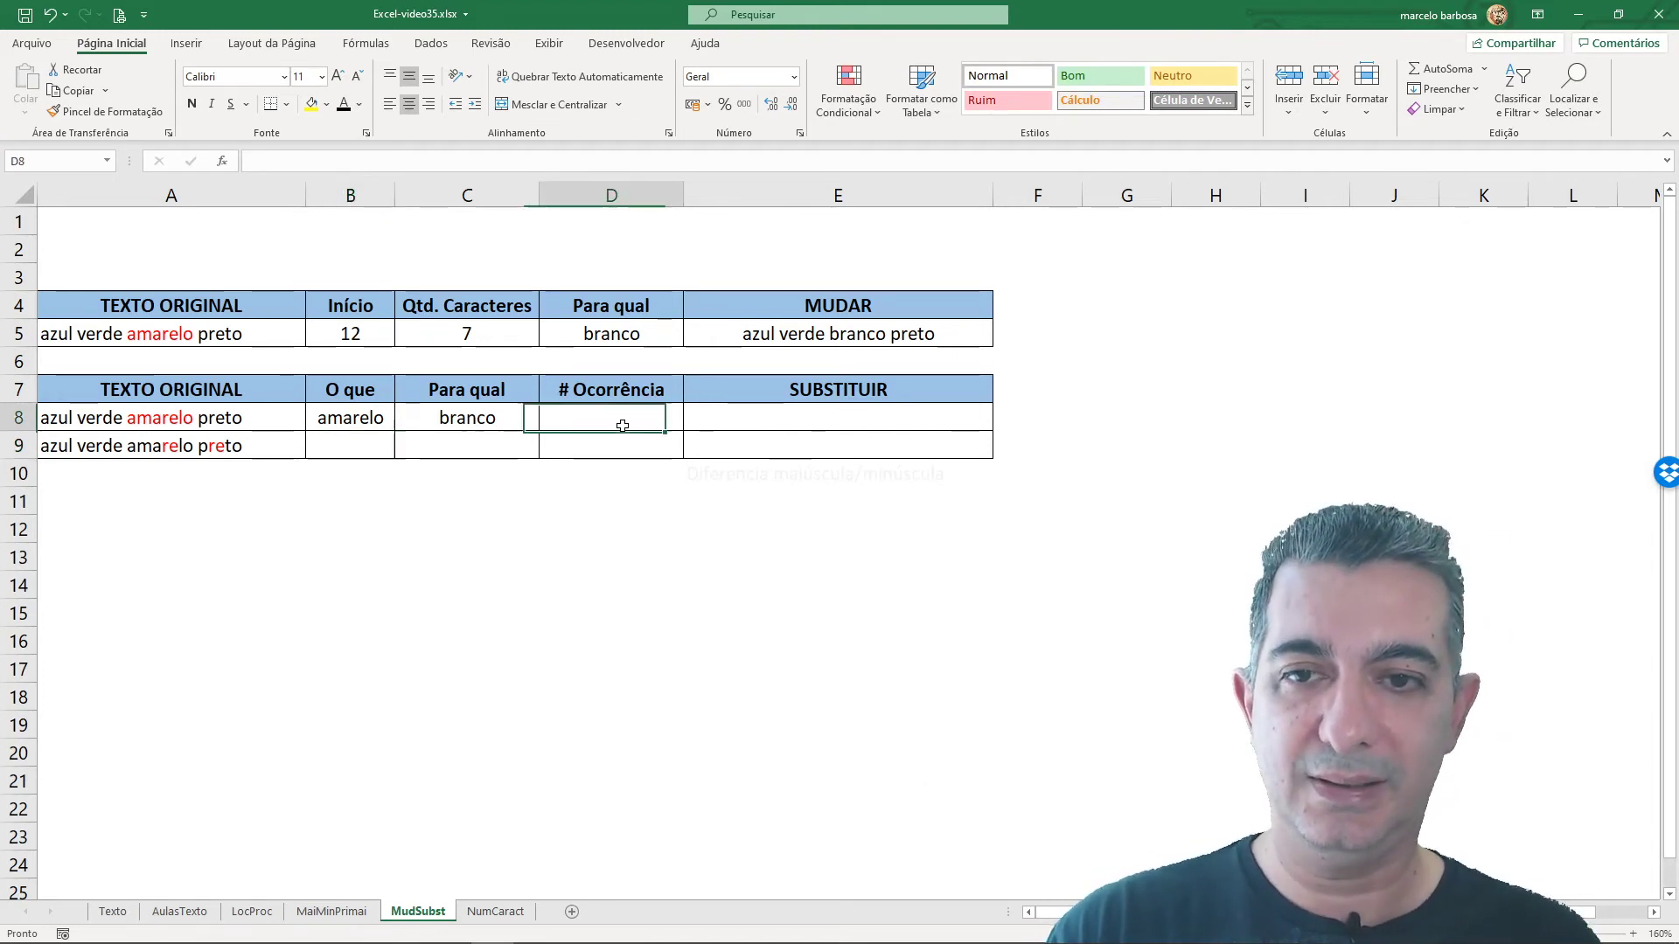
pyautogui.write("'-")
pyautogui.press('Return')
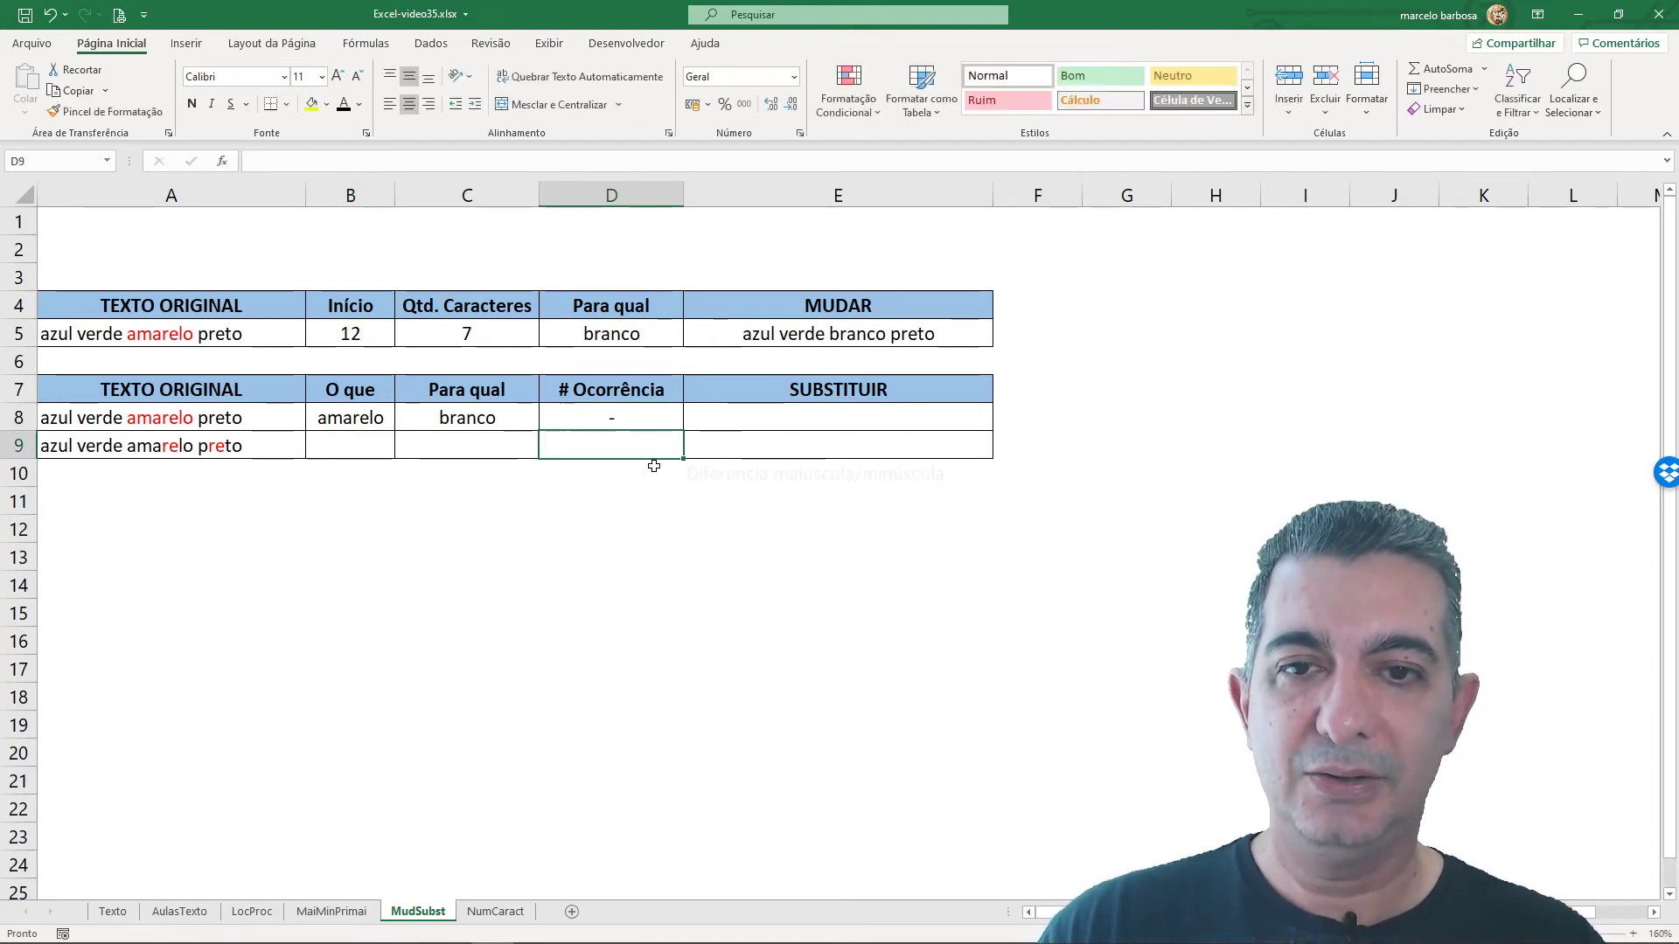
# - Enter =SUBSTITUIR(A8;B8;C8) in E8, omitting the occurrence argument
pyautogui.press('Up')
pyautogui.press('Right')
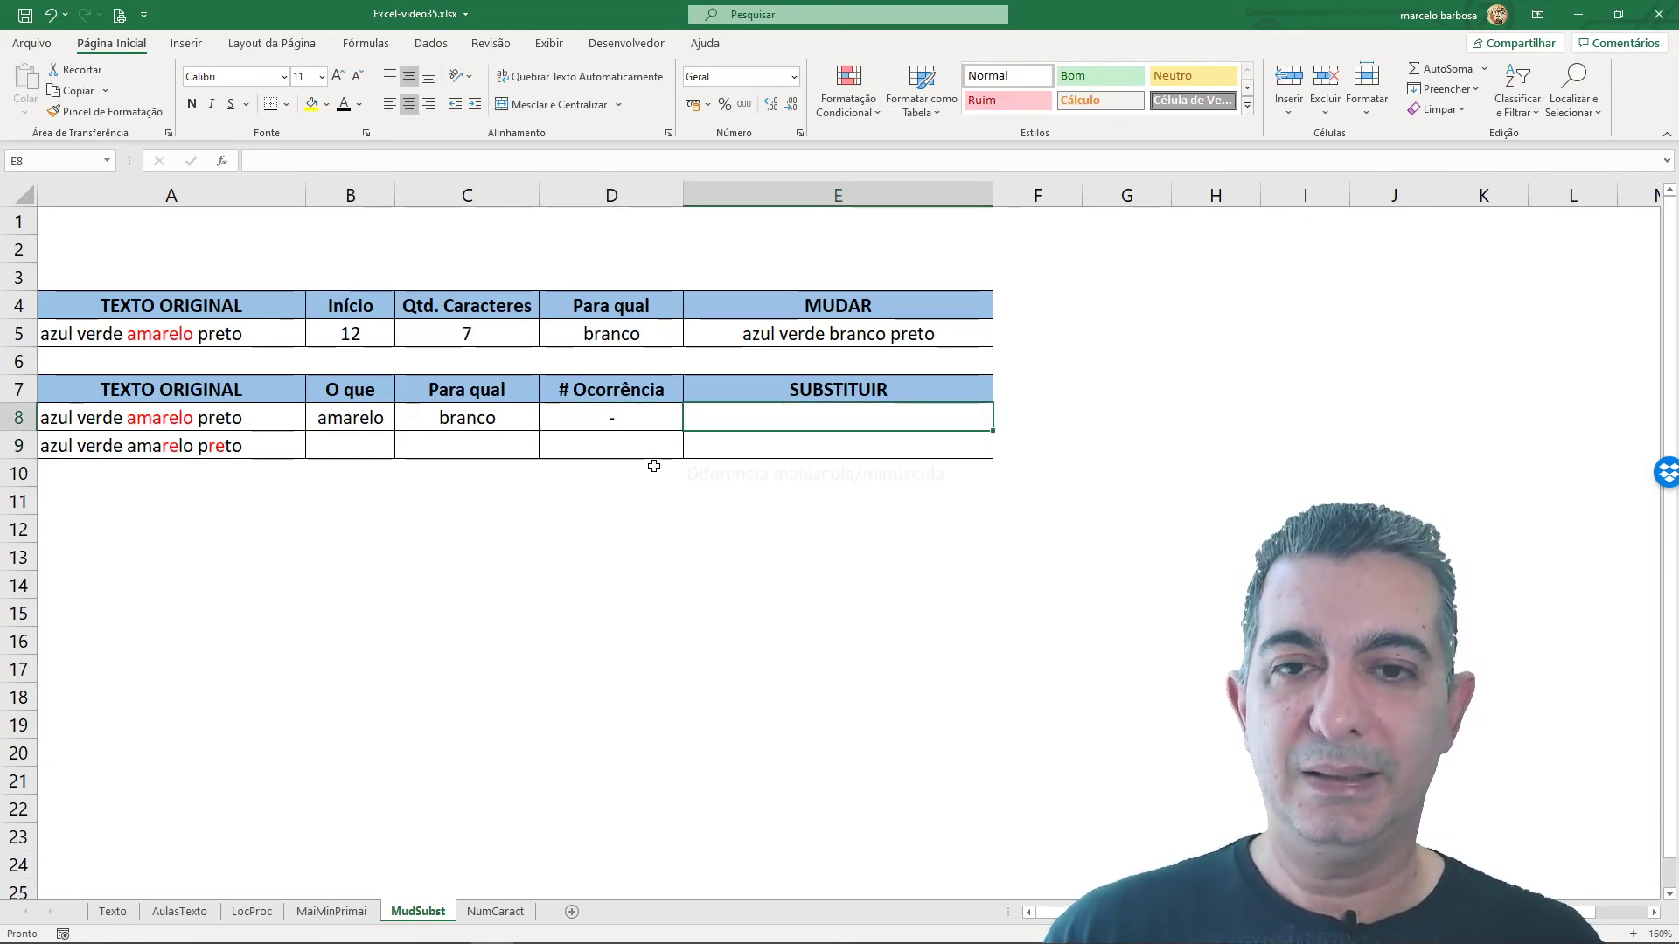
pyautogui.write('=subs')
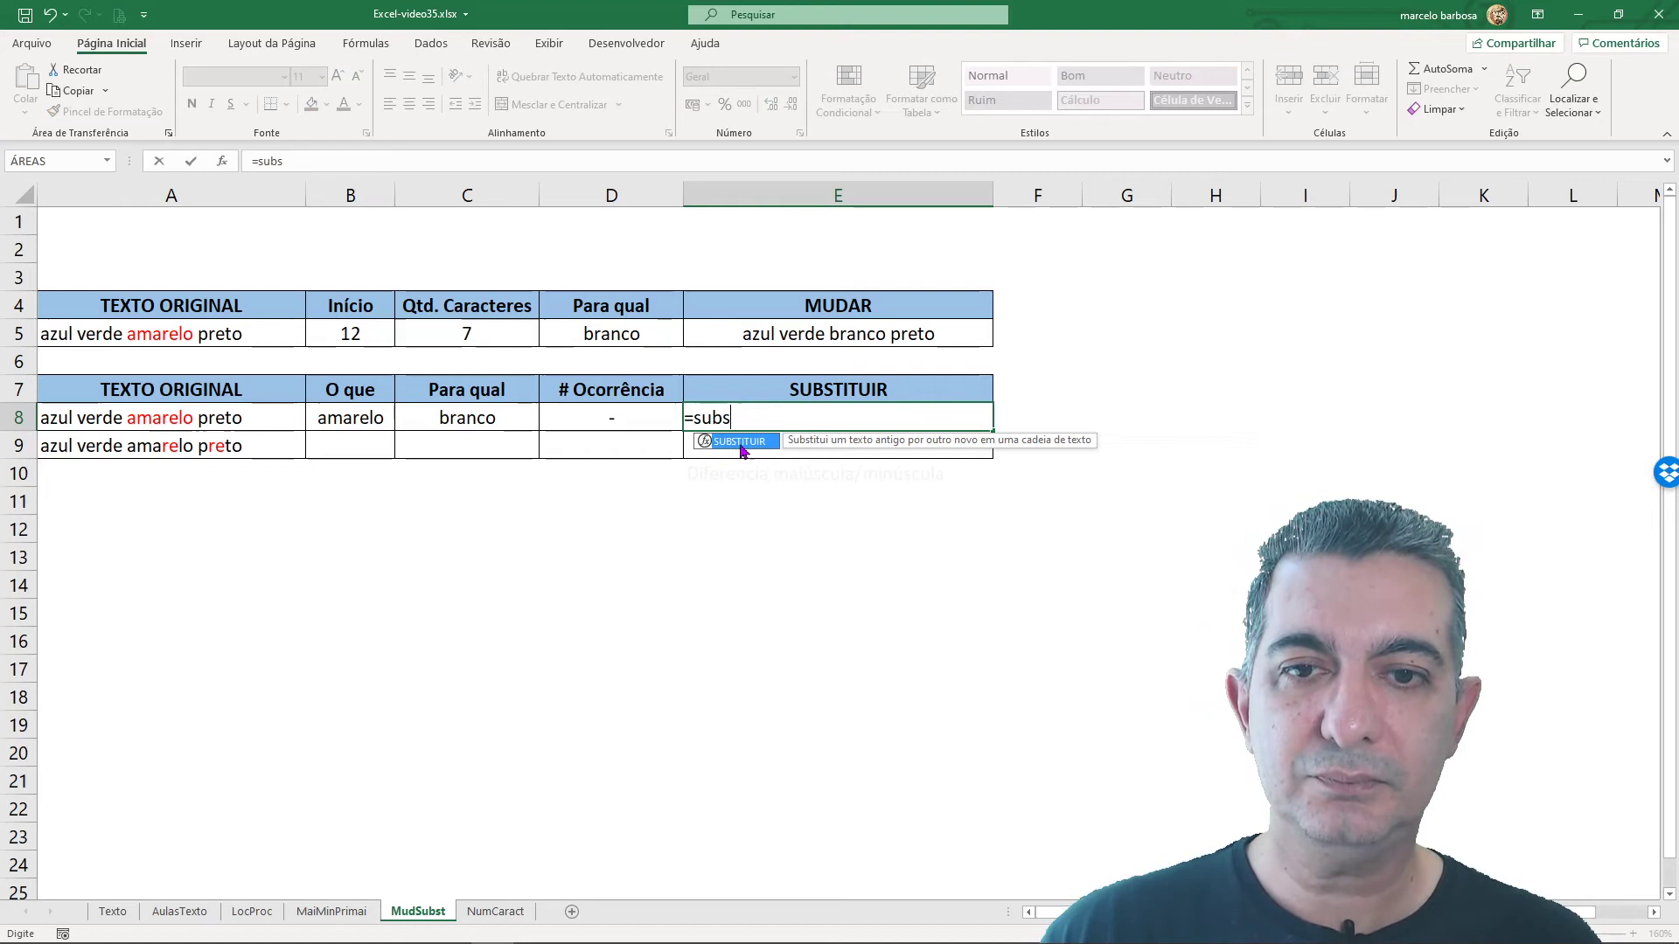
pyautogui.press('Tab')
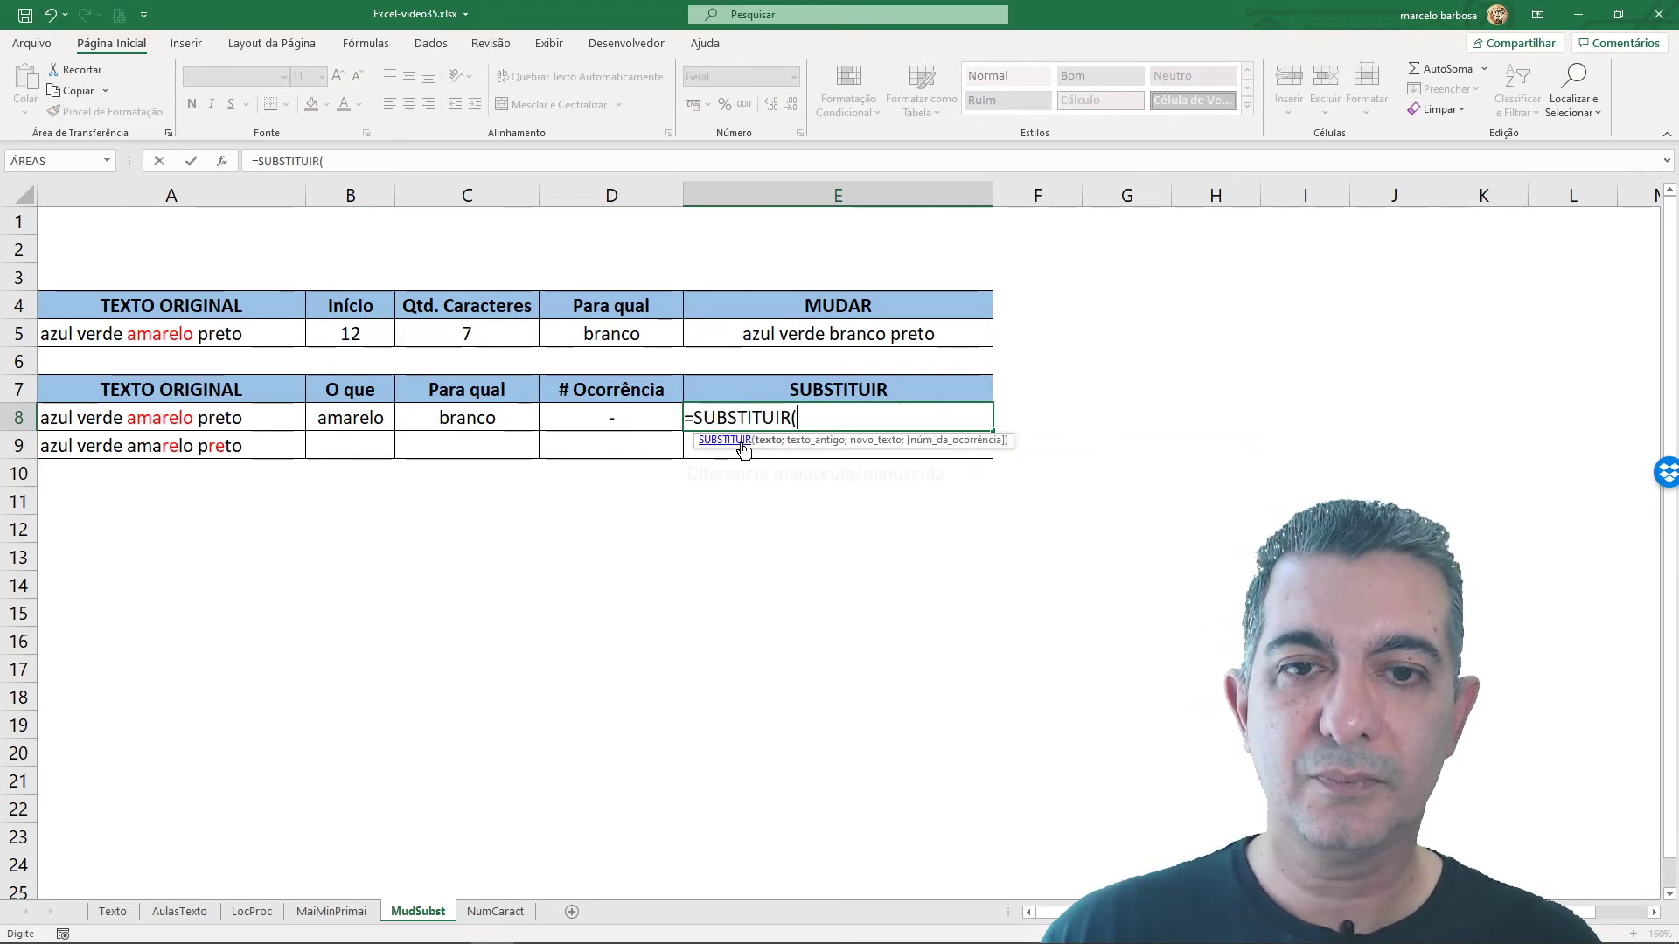
pyautogui.click(230, 419)
pyautogui.write(';')
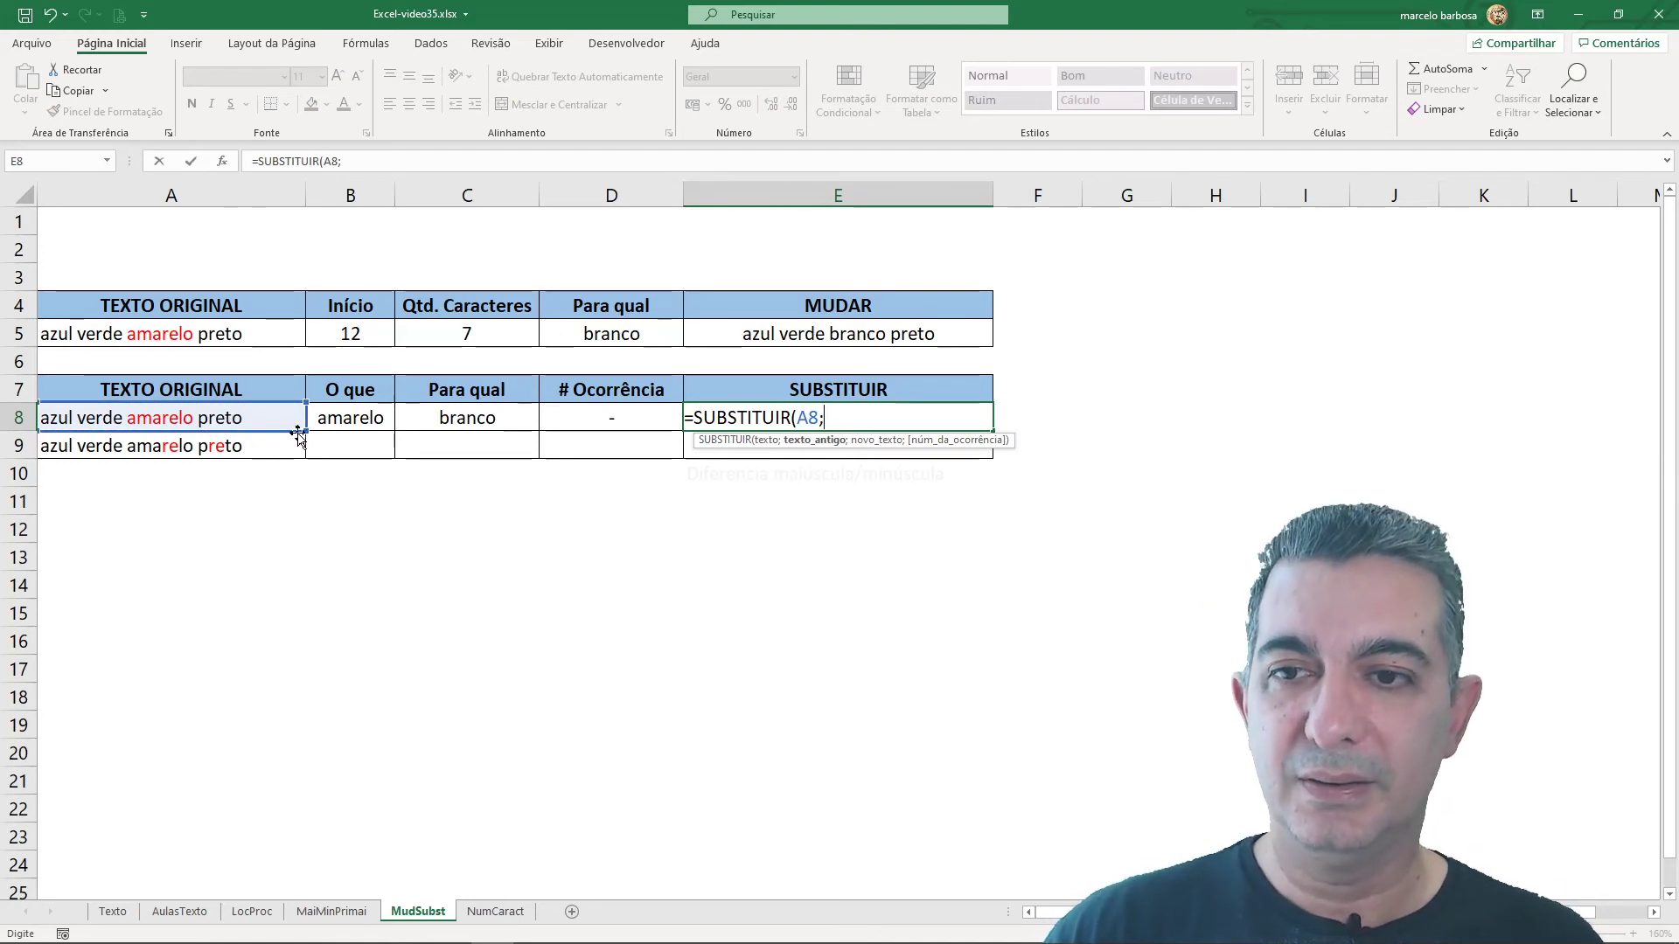
pyautogui.click(341, 433)
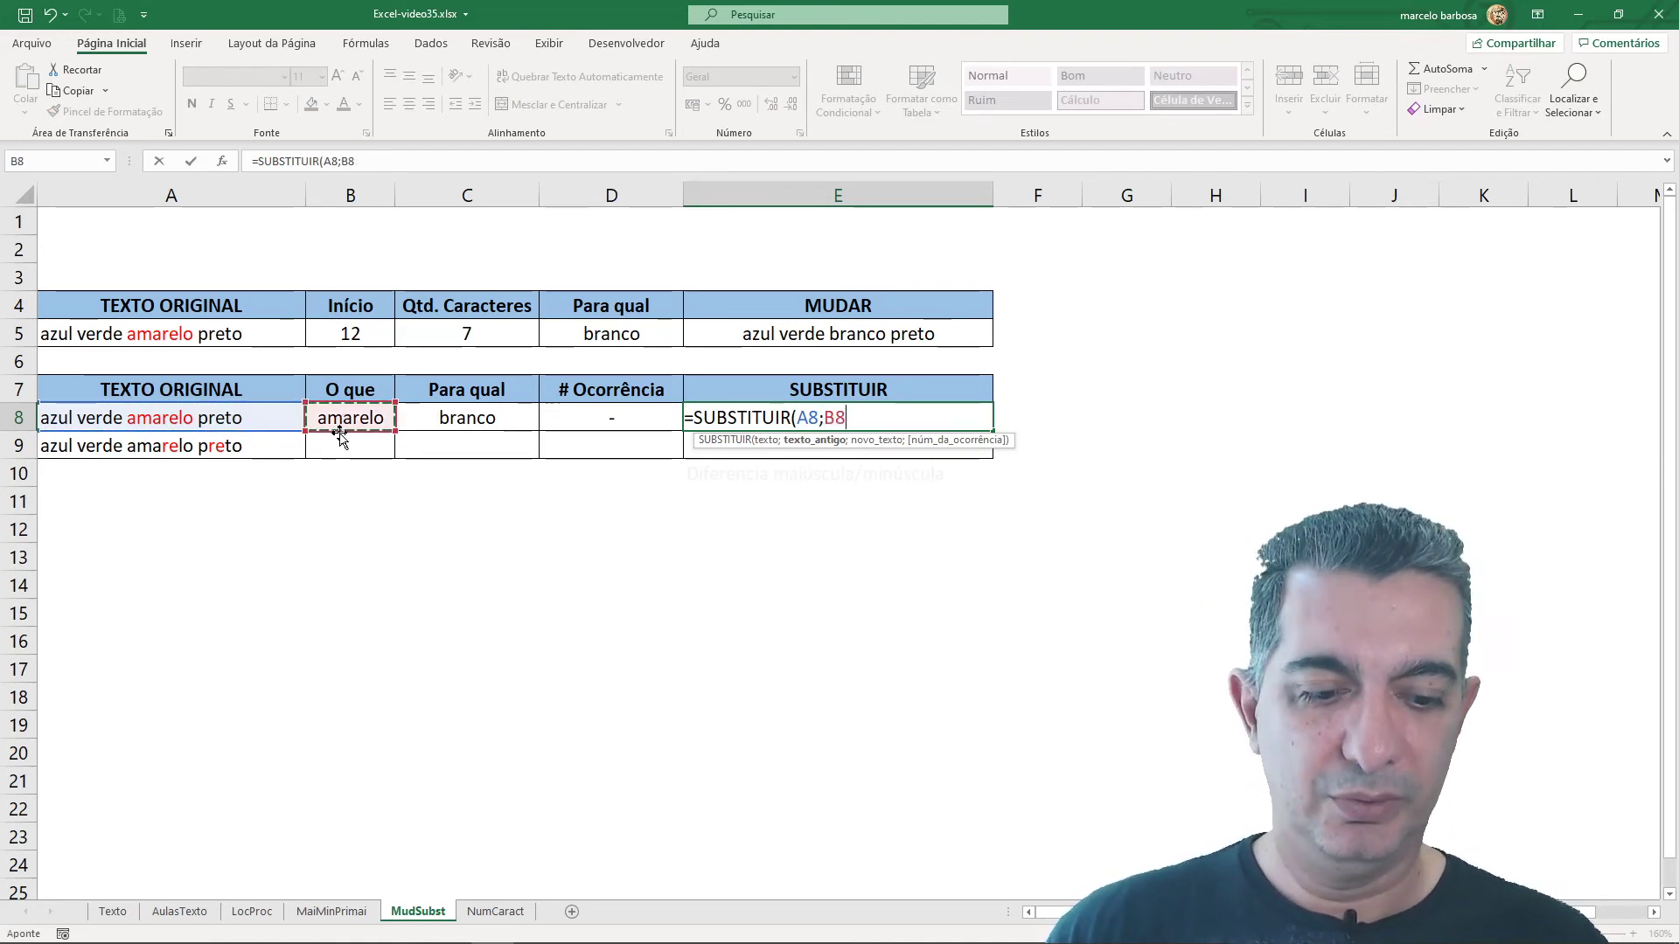
pyautogui.write(';')
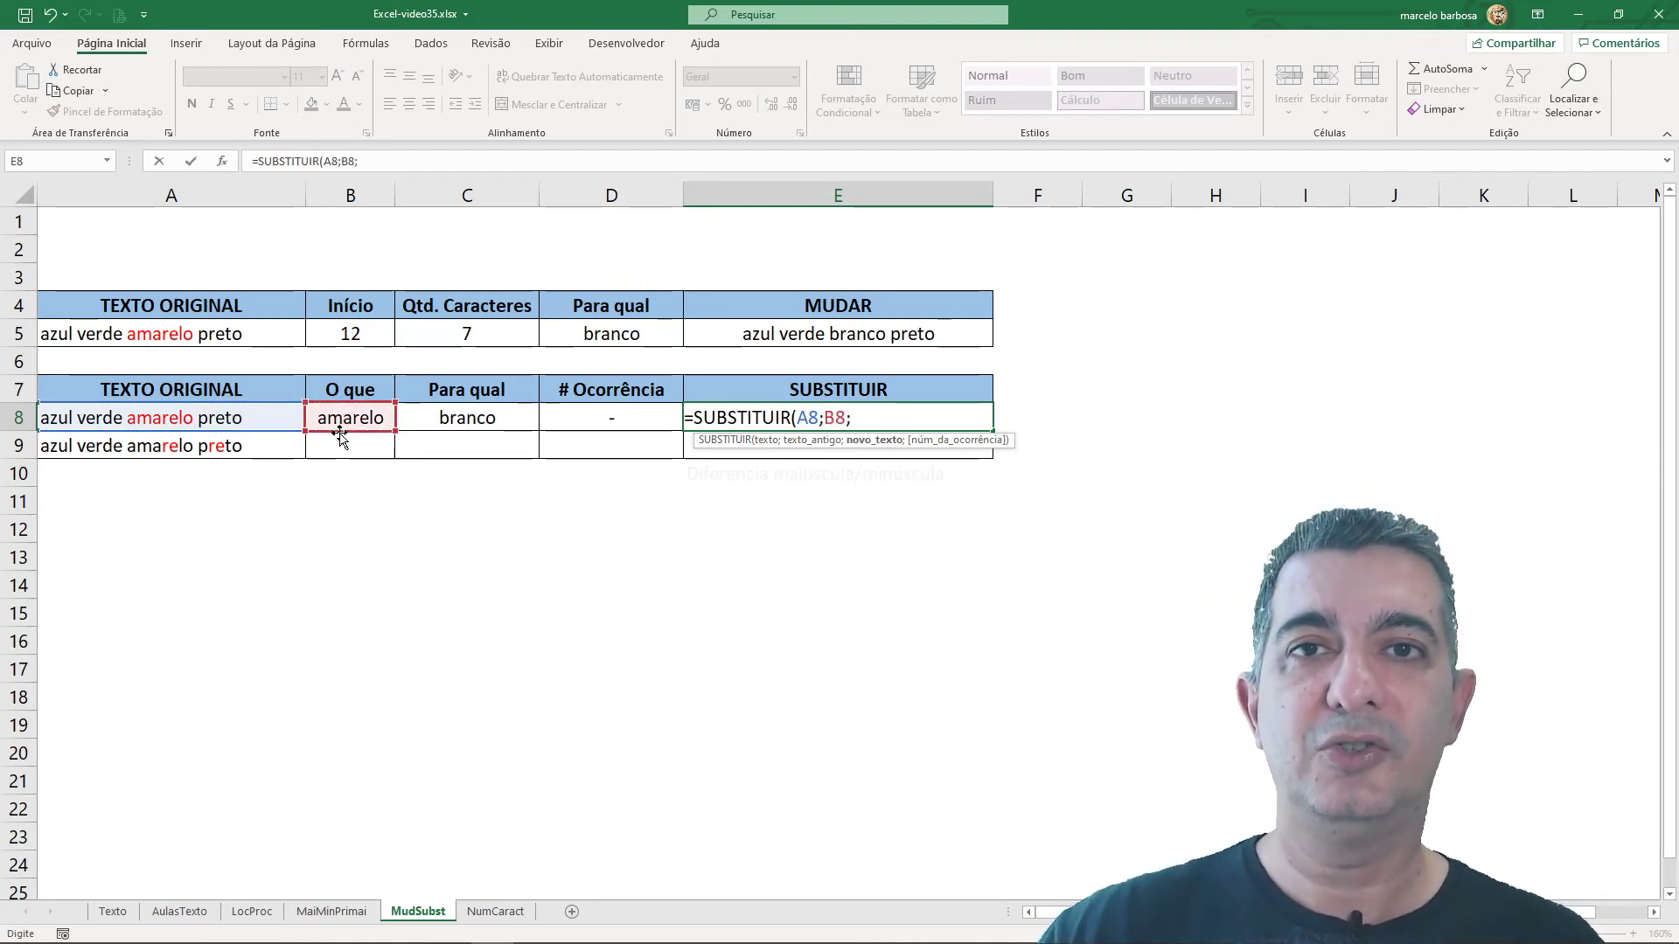
pyautogui.click(447, 420)
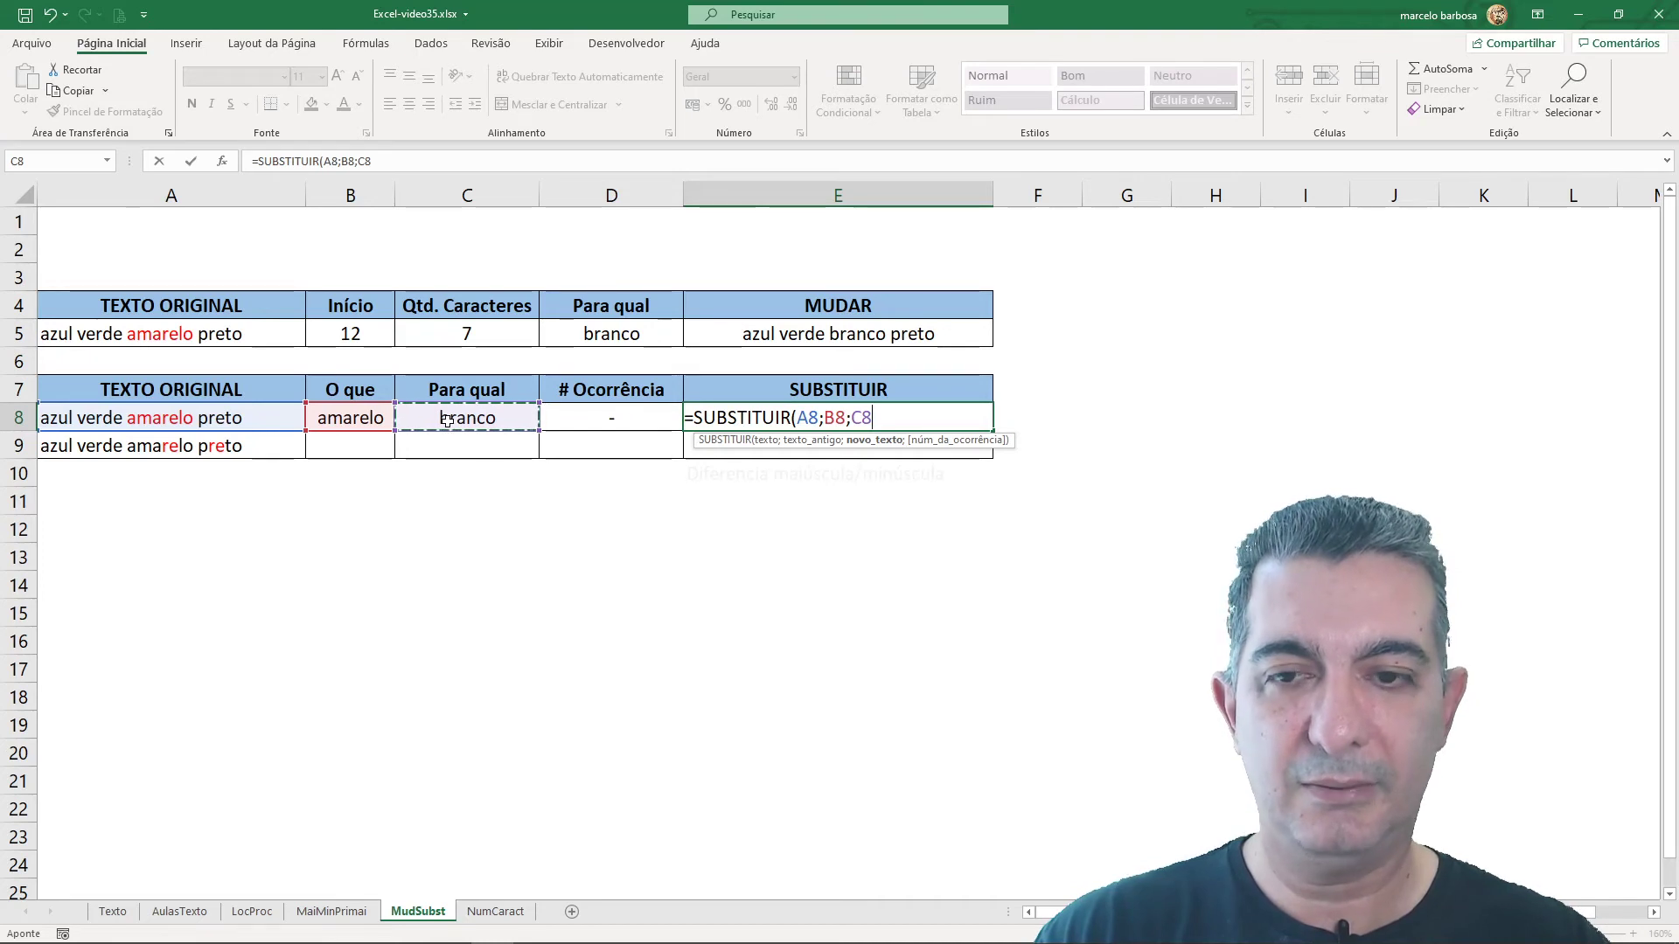
pyautogui.write(')')
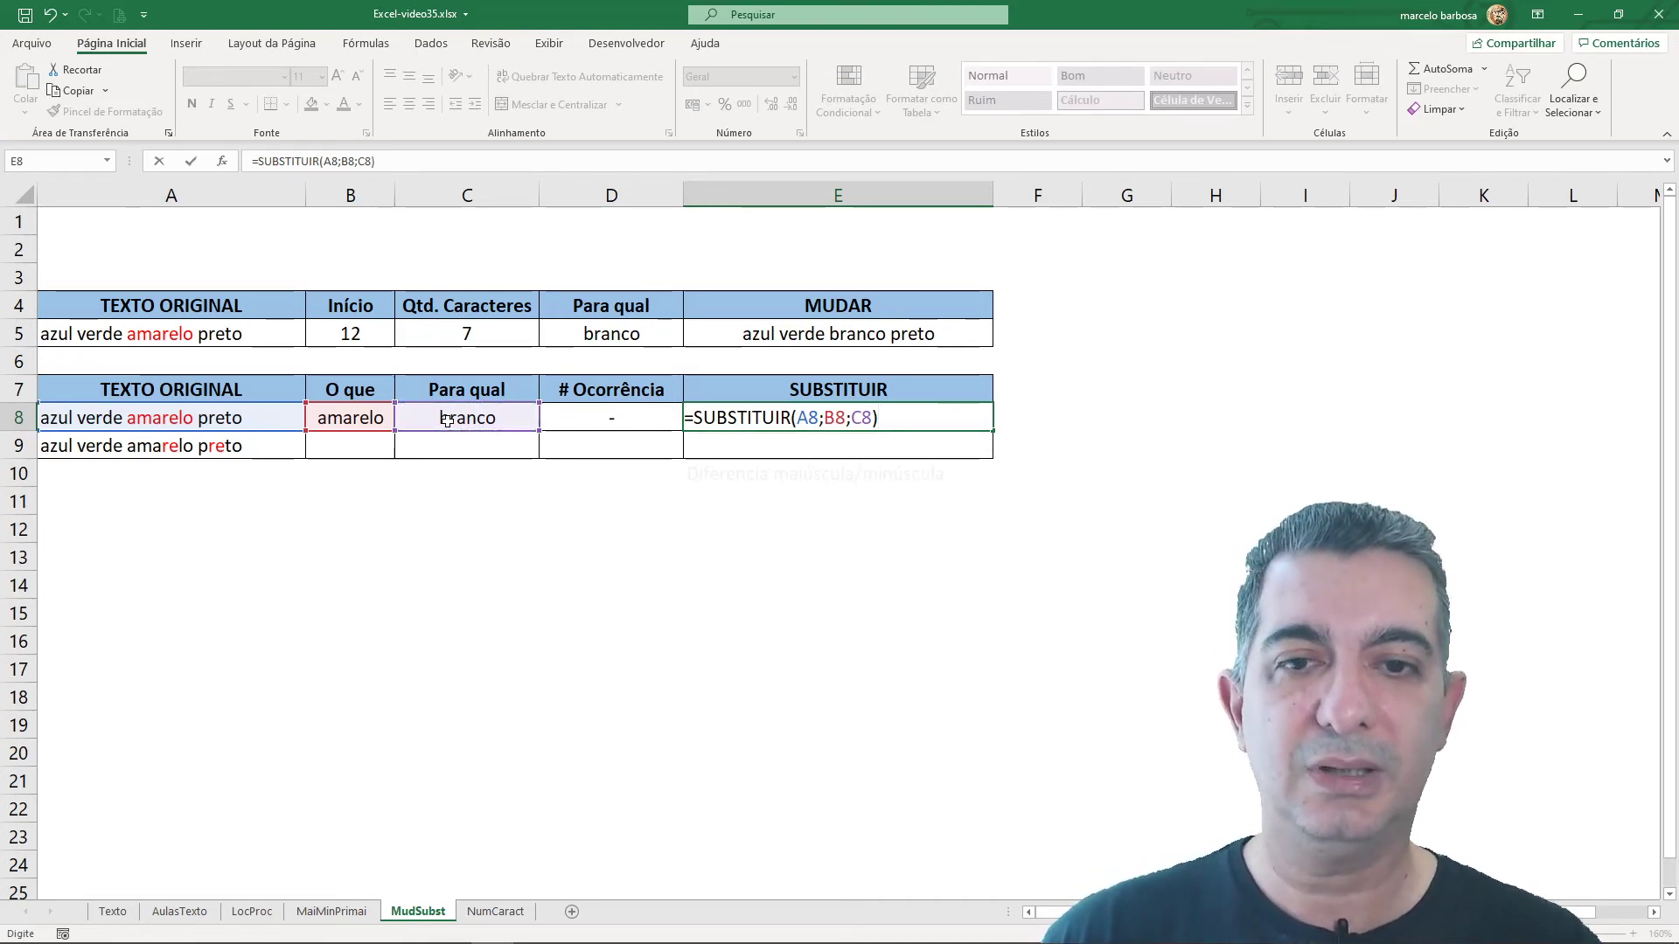
pyautogui.press('Return')
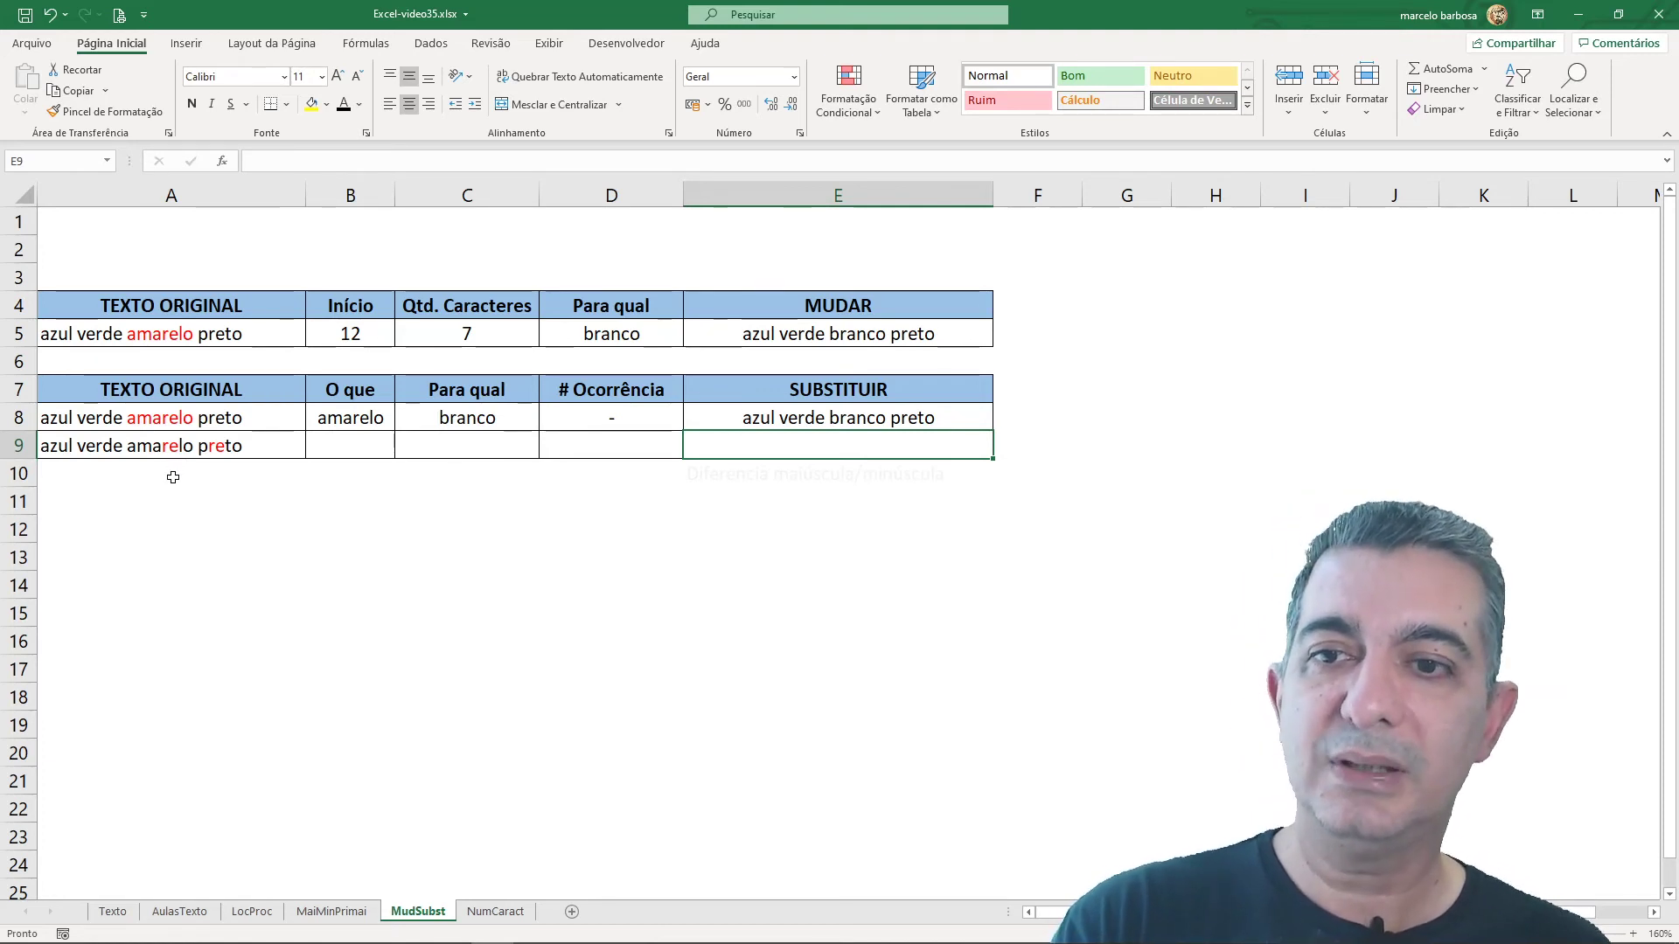
# - Enter "re" in B9 as the text to replace and "XXX" in C9 as its replacement for the second SUBSTITUIR example
pyautogui.click(349, 446)
pyautogui.write('r')
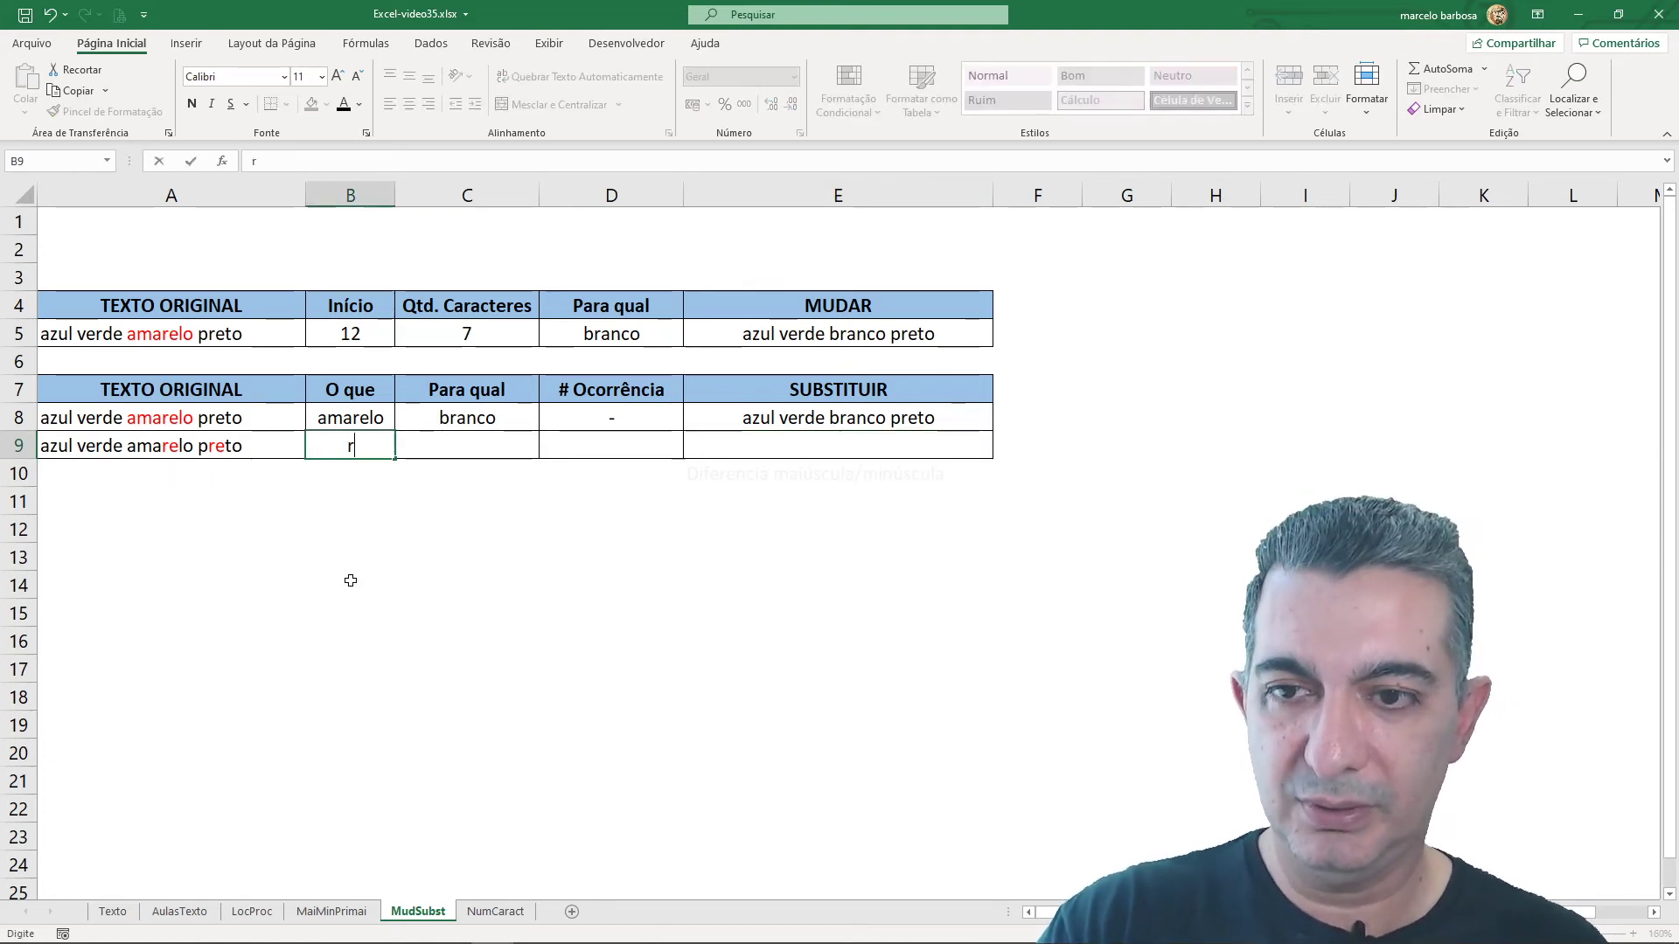
pyautogui.write('e')
pyautogui.press('Tab')
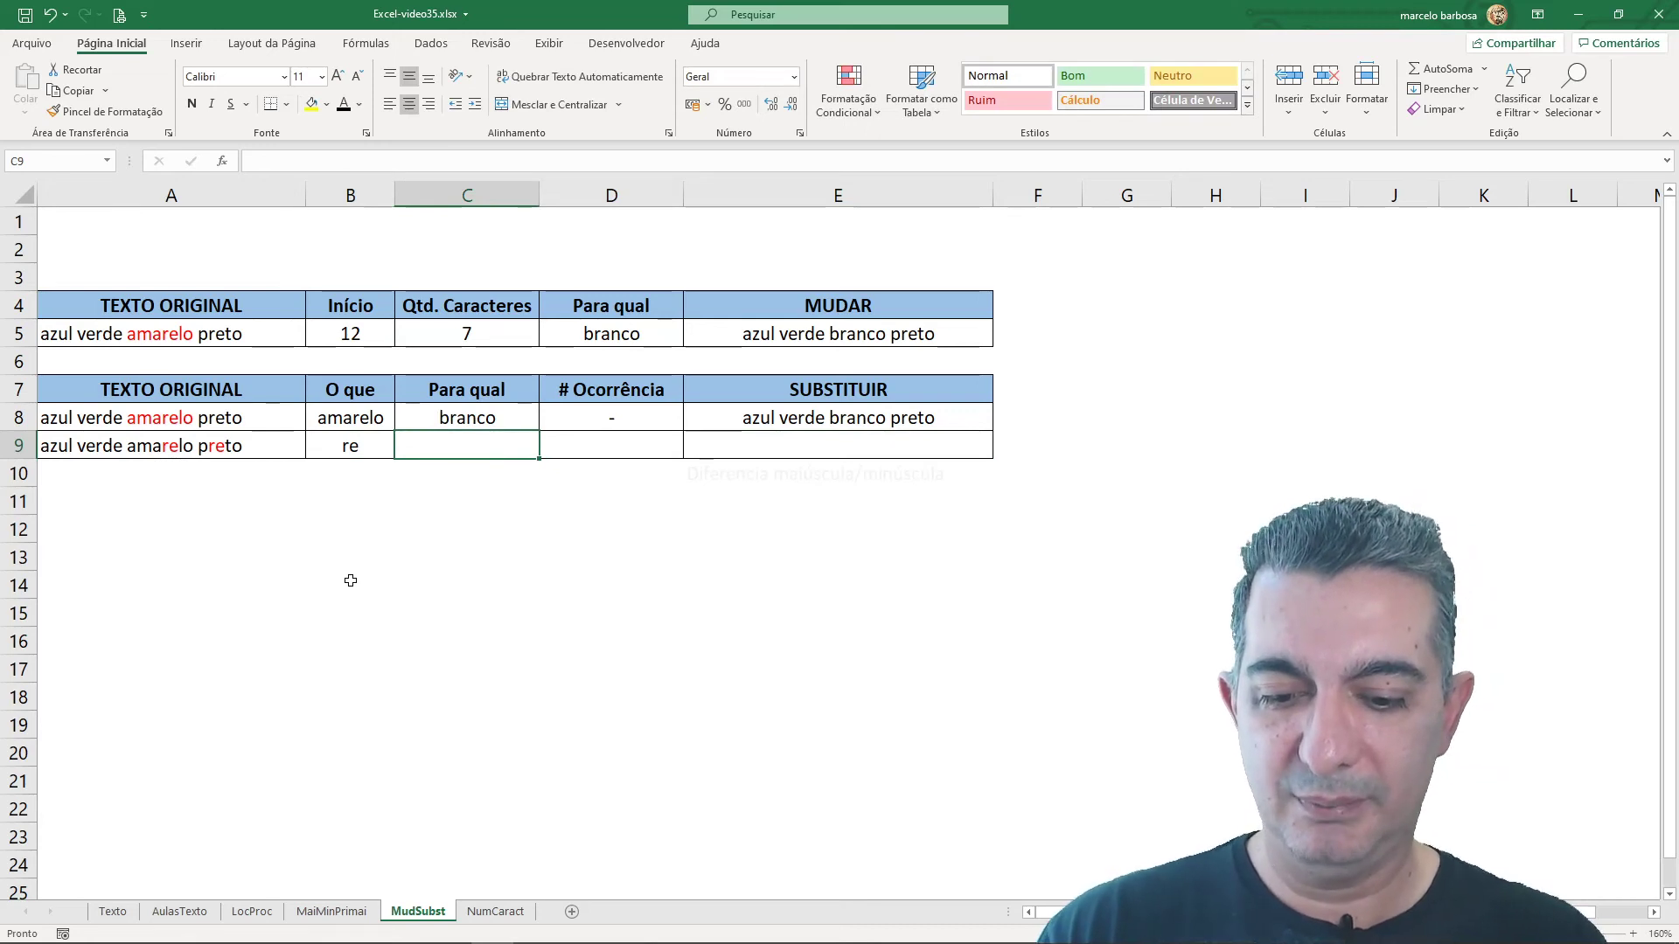
pyautogui.write('XXX')
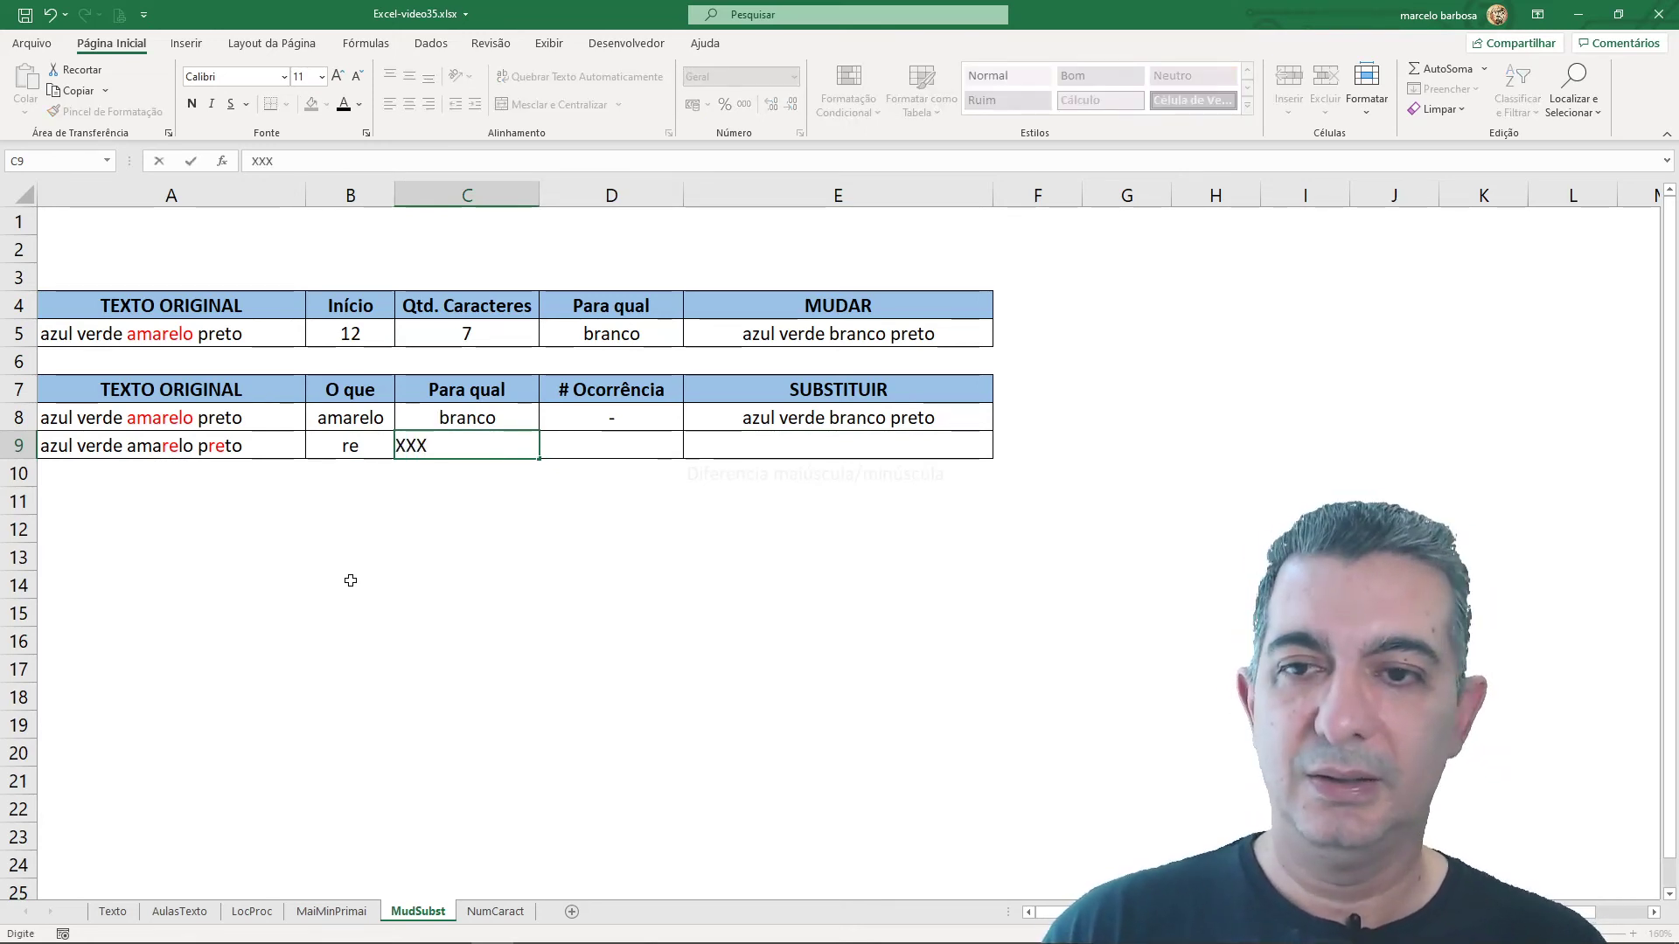
pyautogui.press('Return')
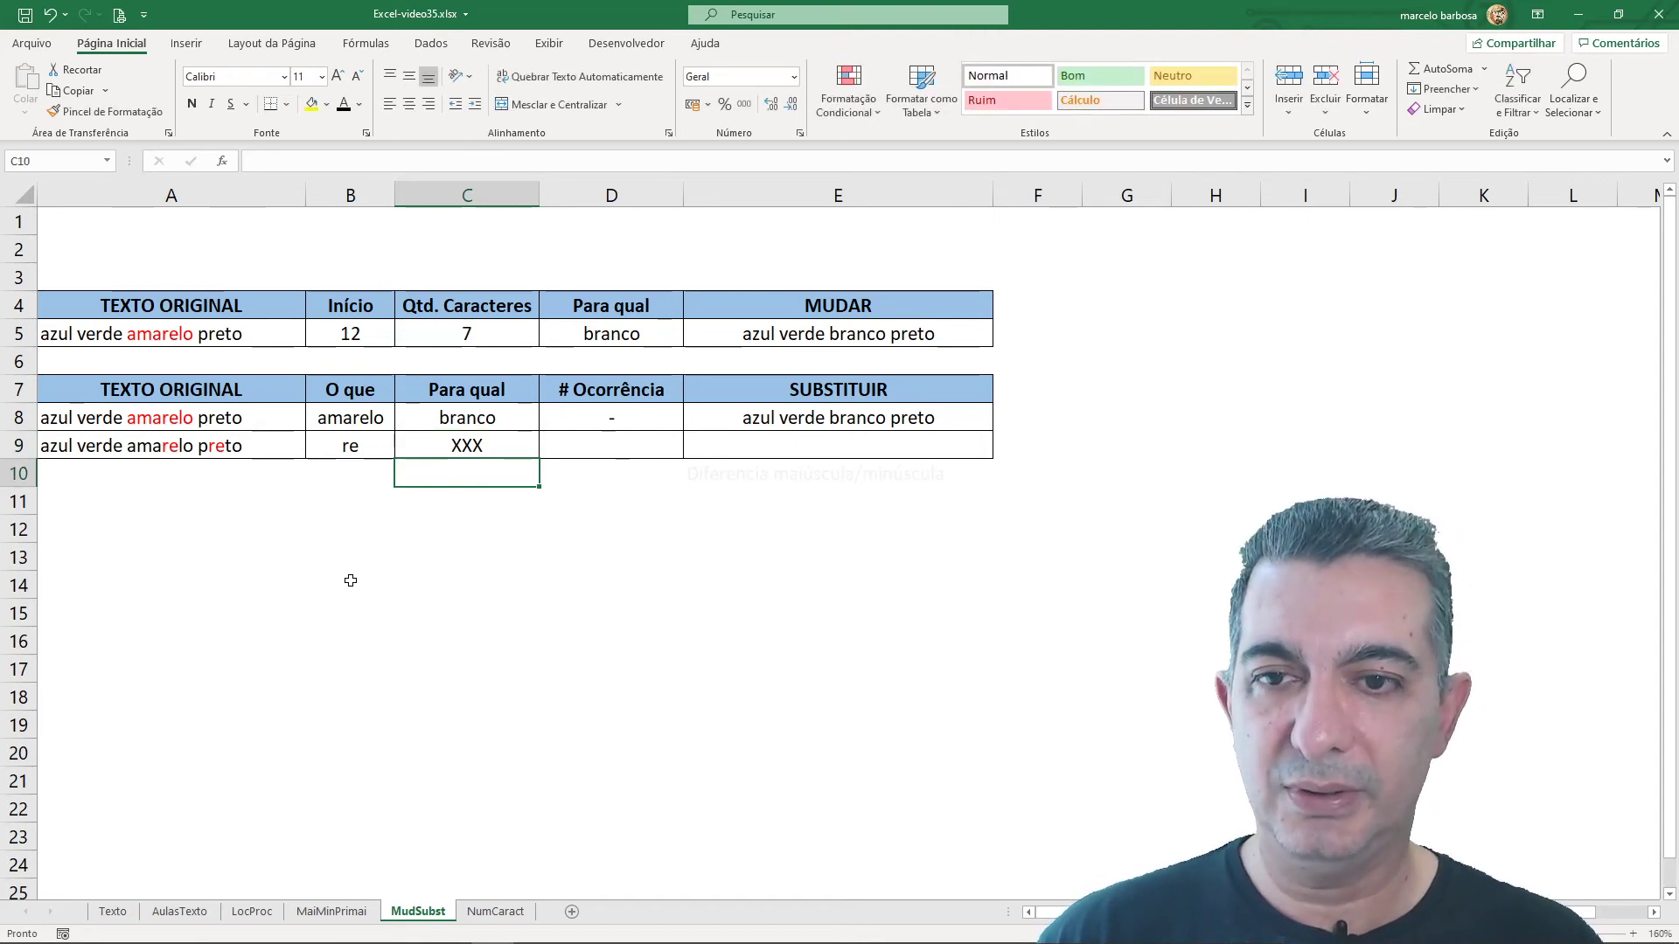
# - Enter 1 in D9 as the occurrence number for the second SUBSTITUIR example
pyautogui.press('Up')
pyautogui.press('Right')
pyautogui.write('1')
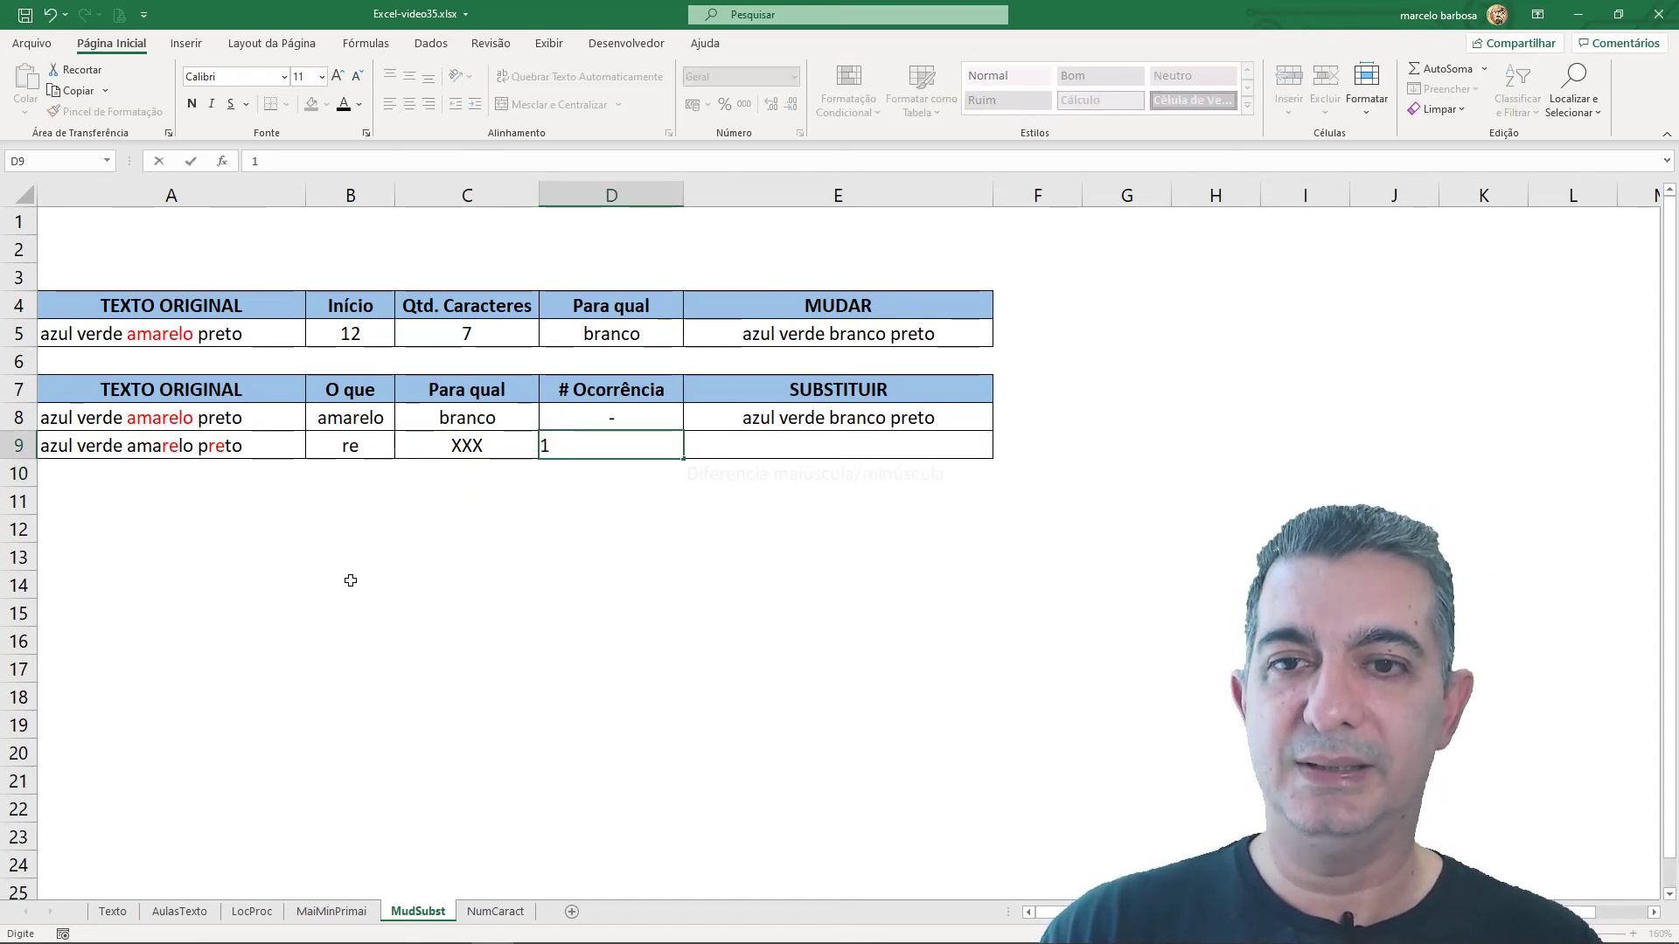
pyautogui.press('Right')
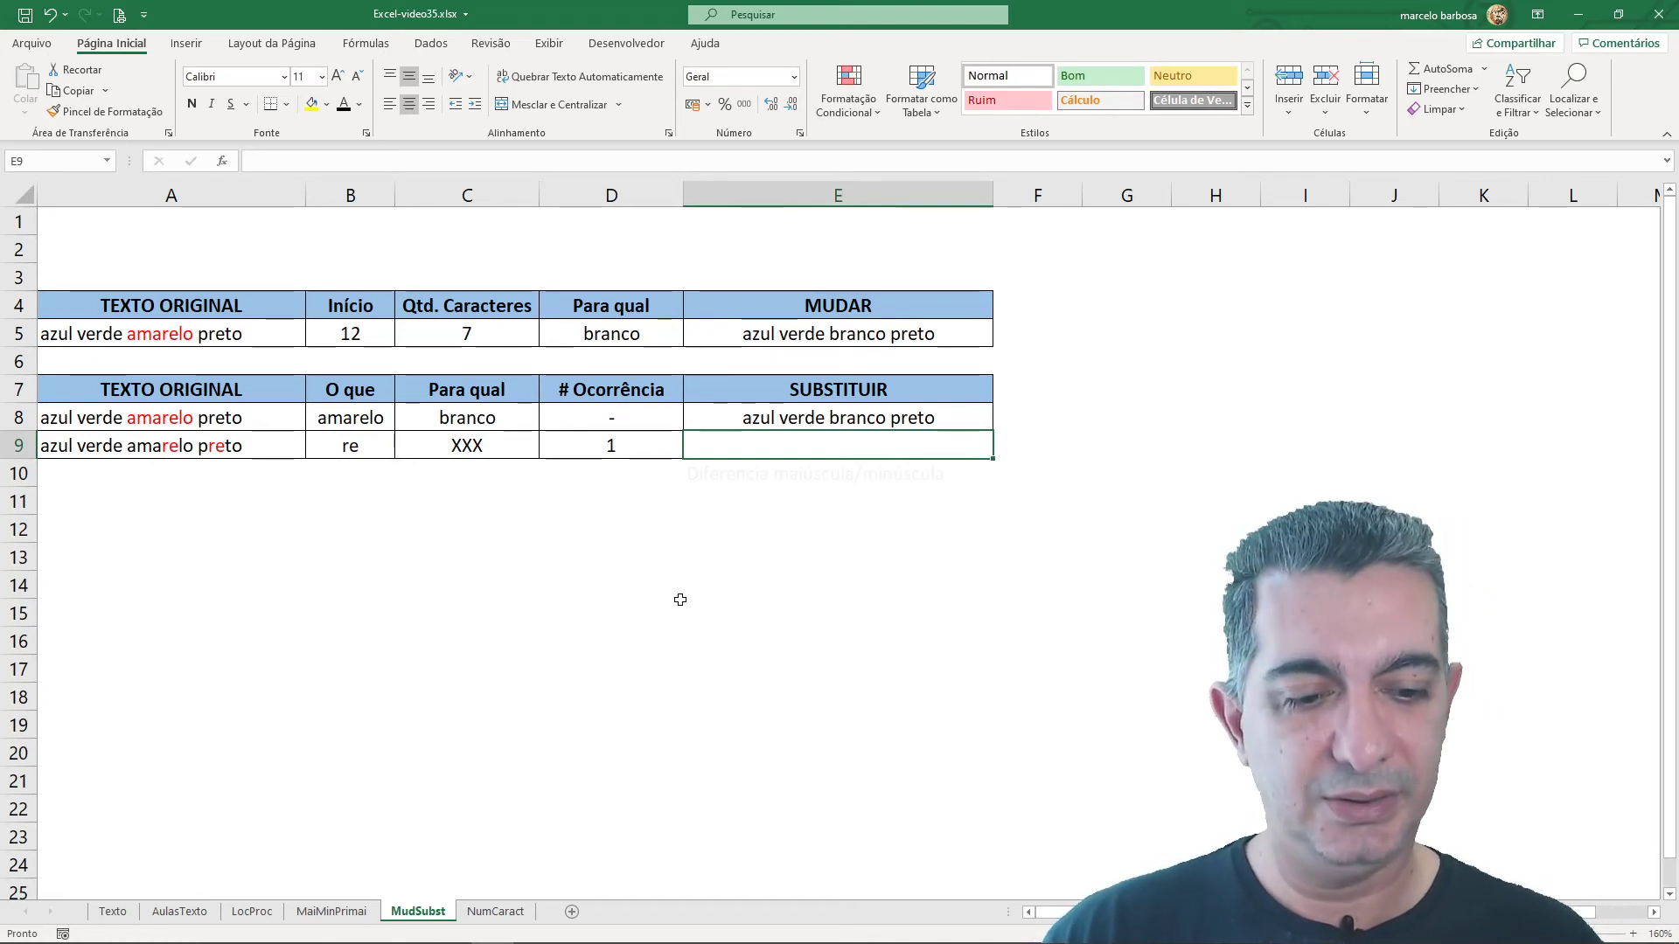
# - Enter =SUBSTITUIR(A9;B9;C9;D9) in E9, including the occurrence argument
pyautogui.write('=subs')
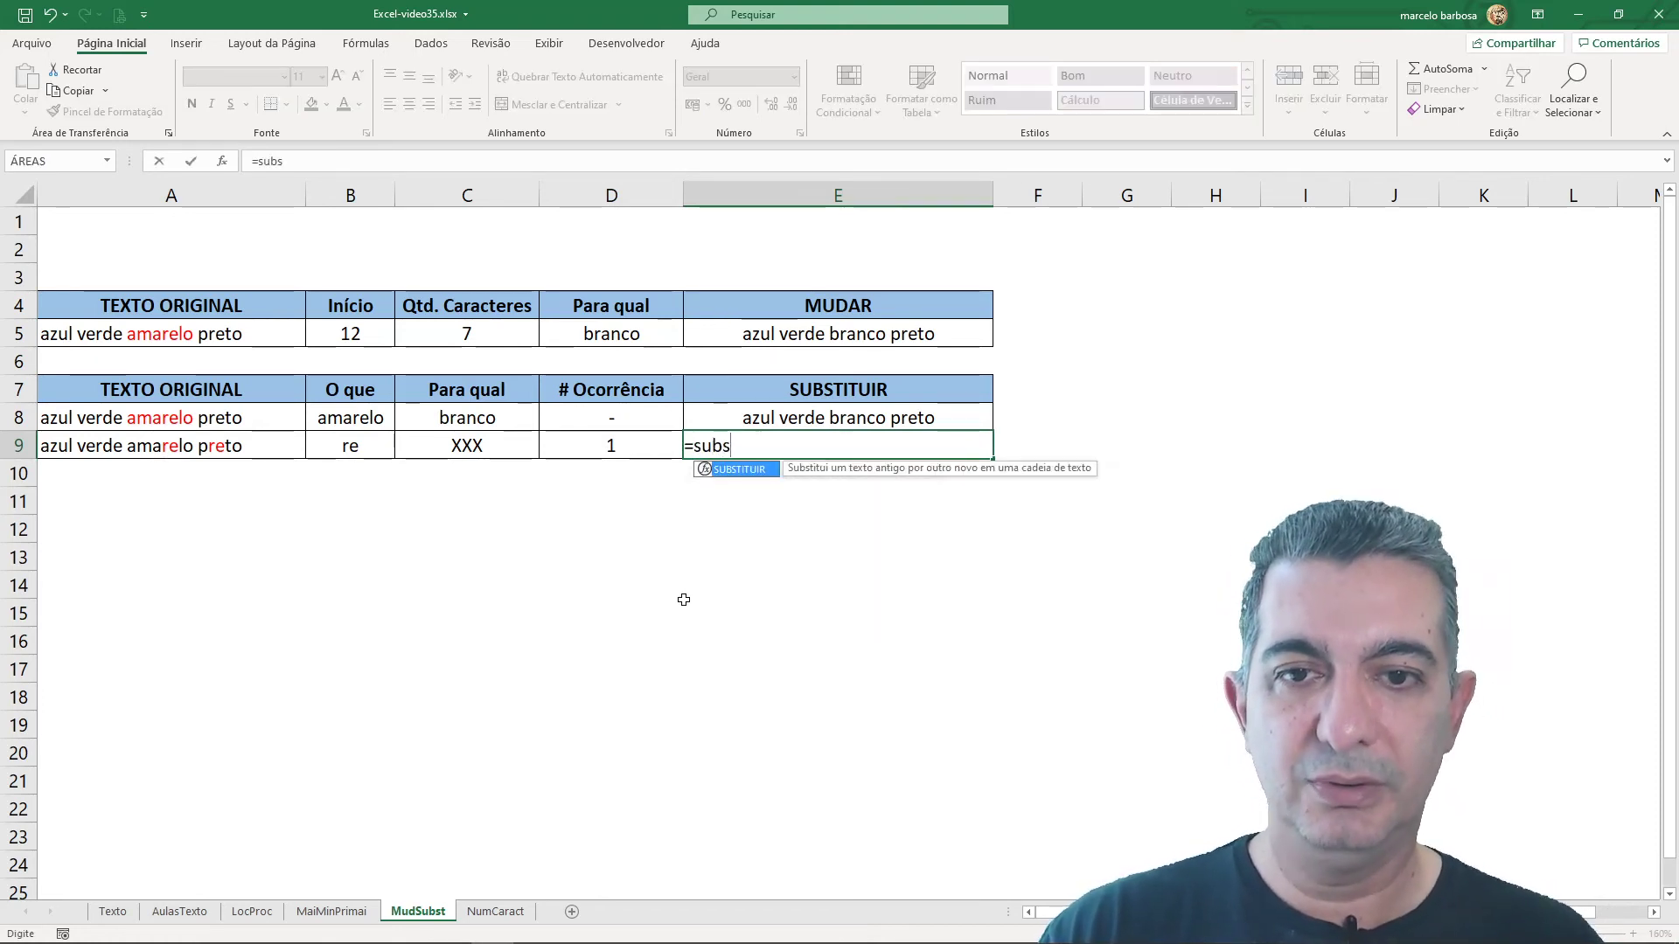
pyautogui.doubleClick(752, 469)
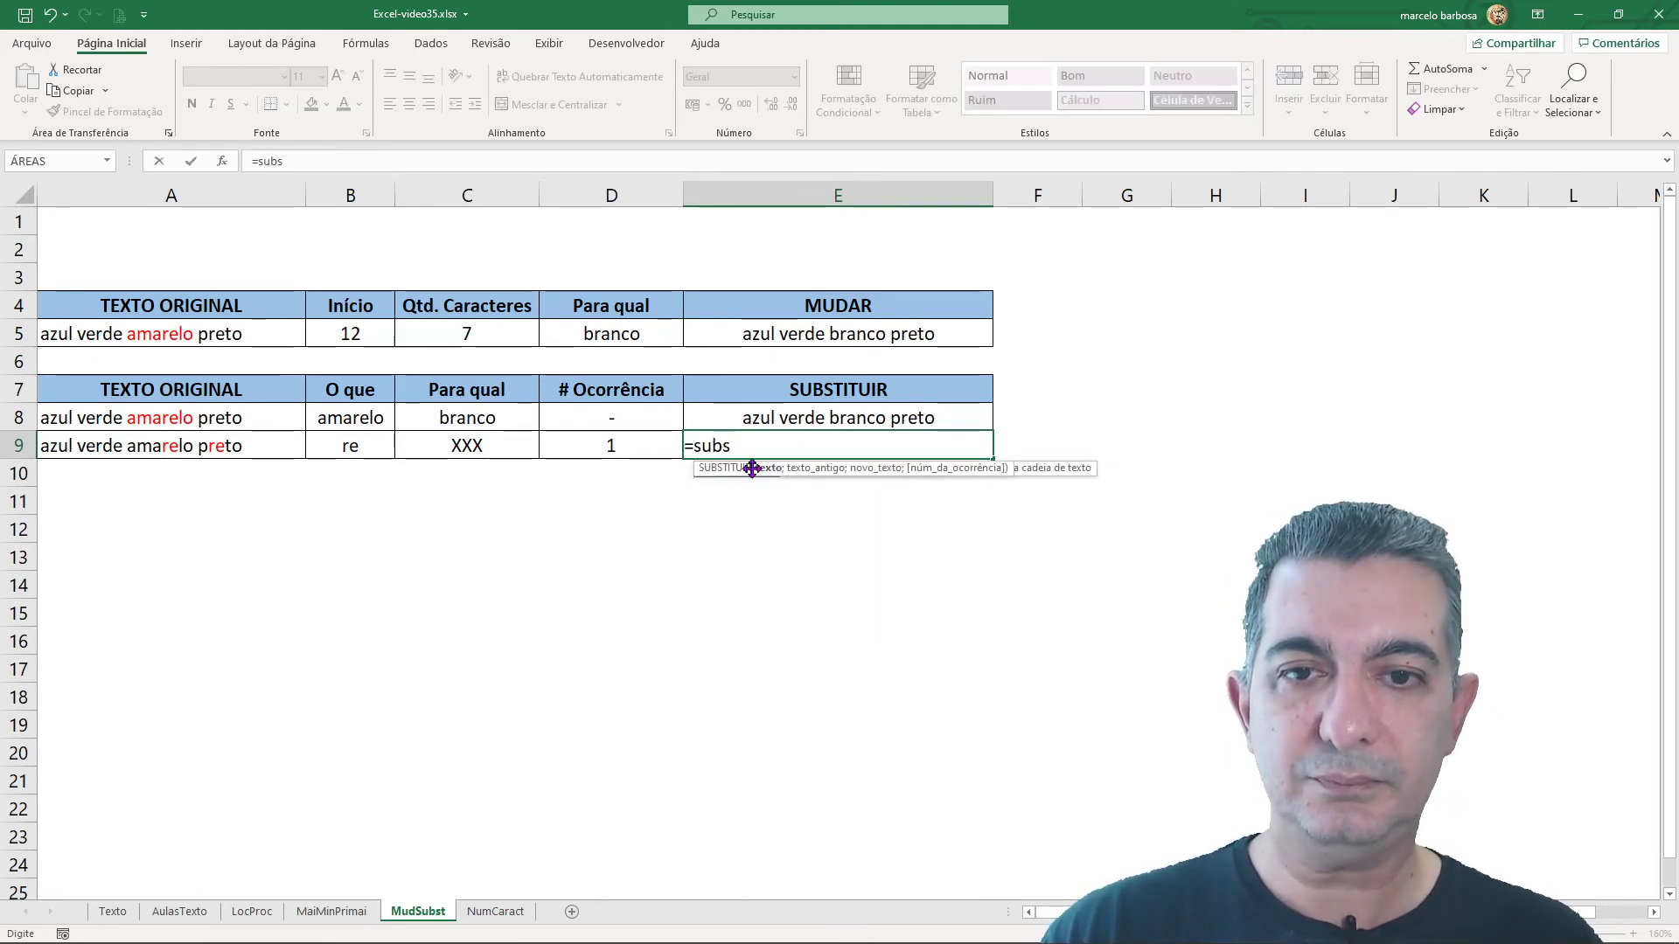
pyautogui.click(217, 446)
pyautogui.write(';')
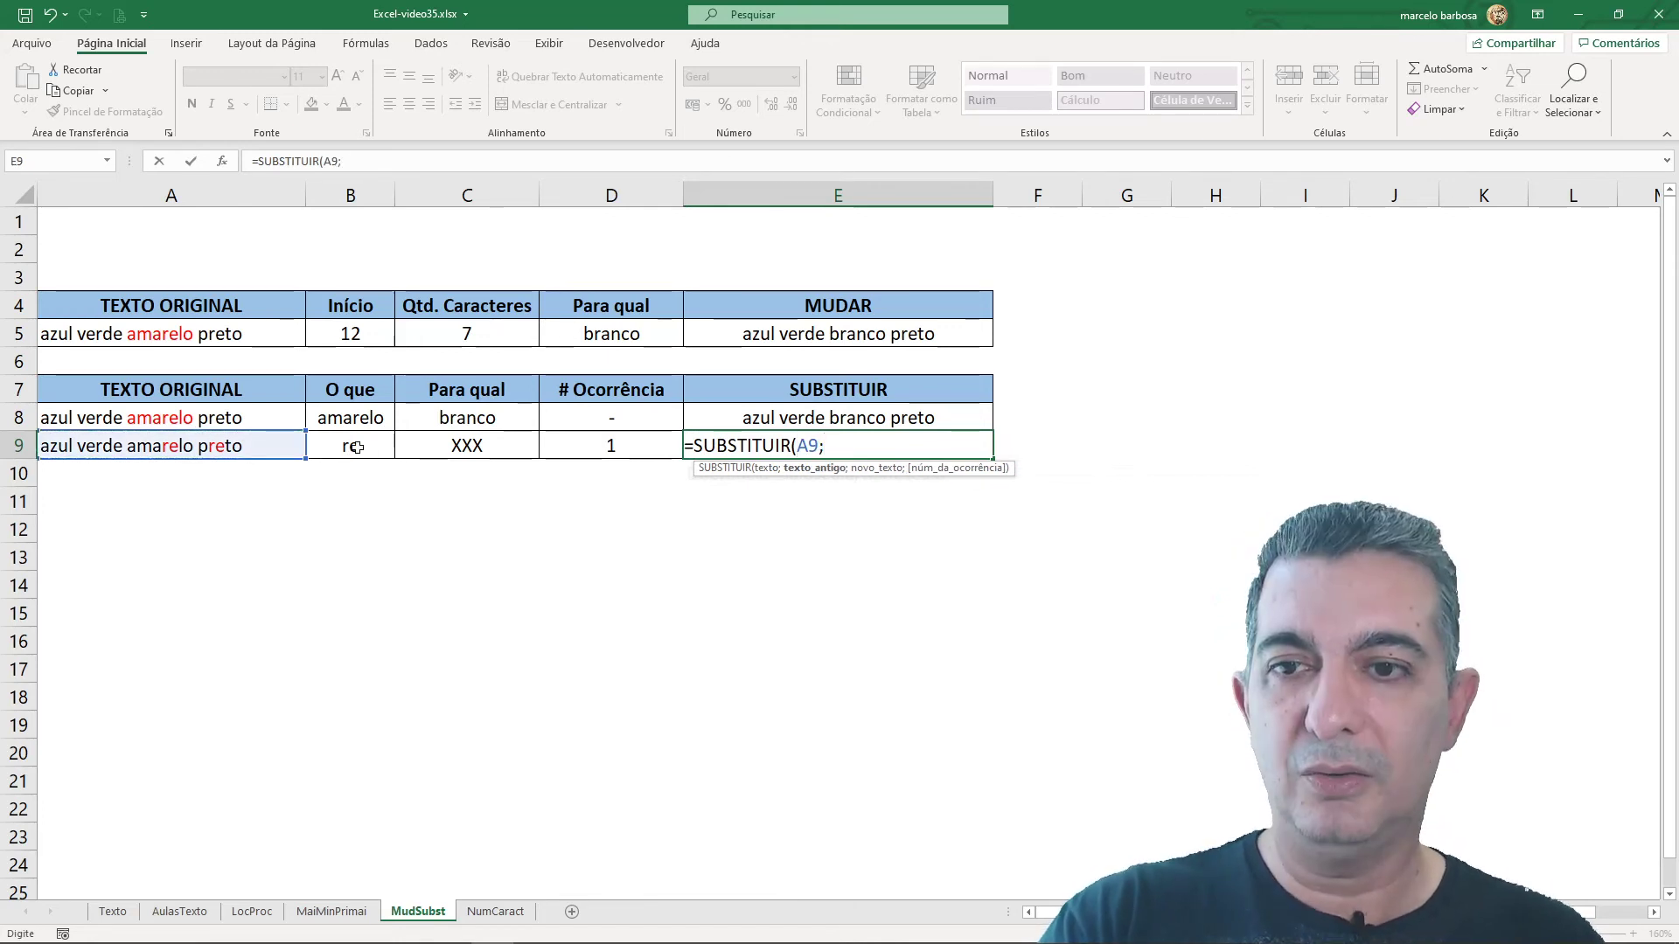
pyautogui.click(357, 447)
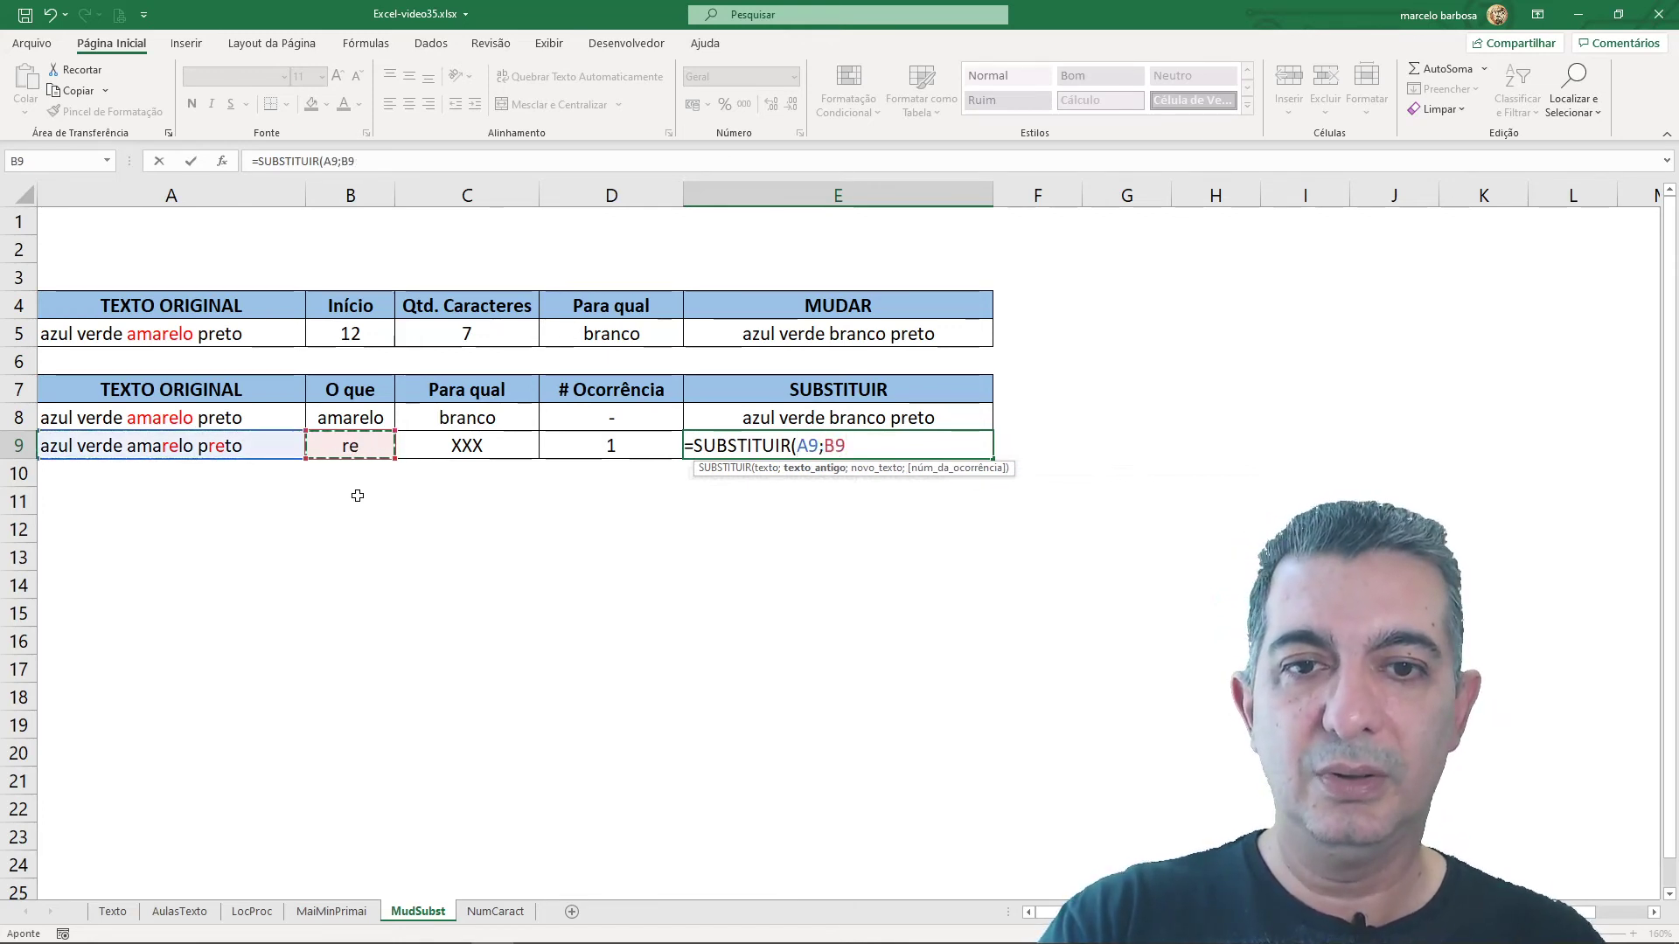
pyautogui.write(';')
pyautogui.click(477, 447)
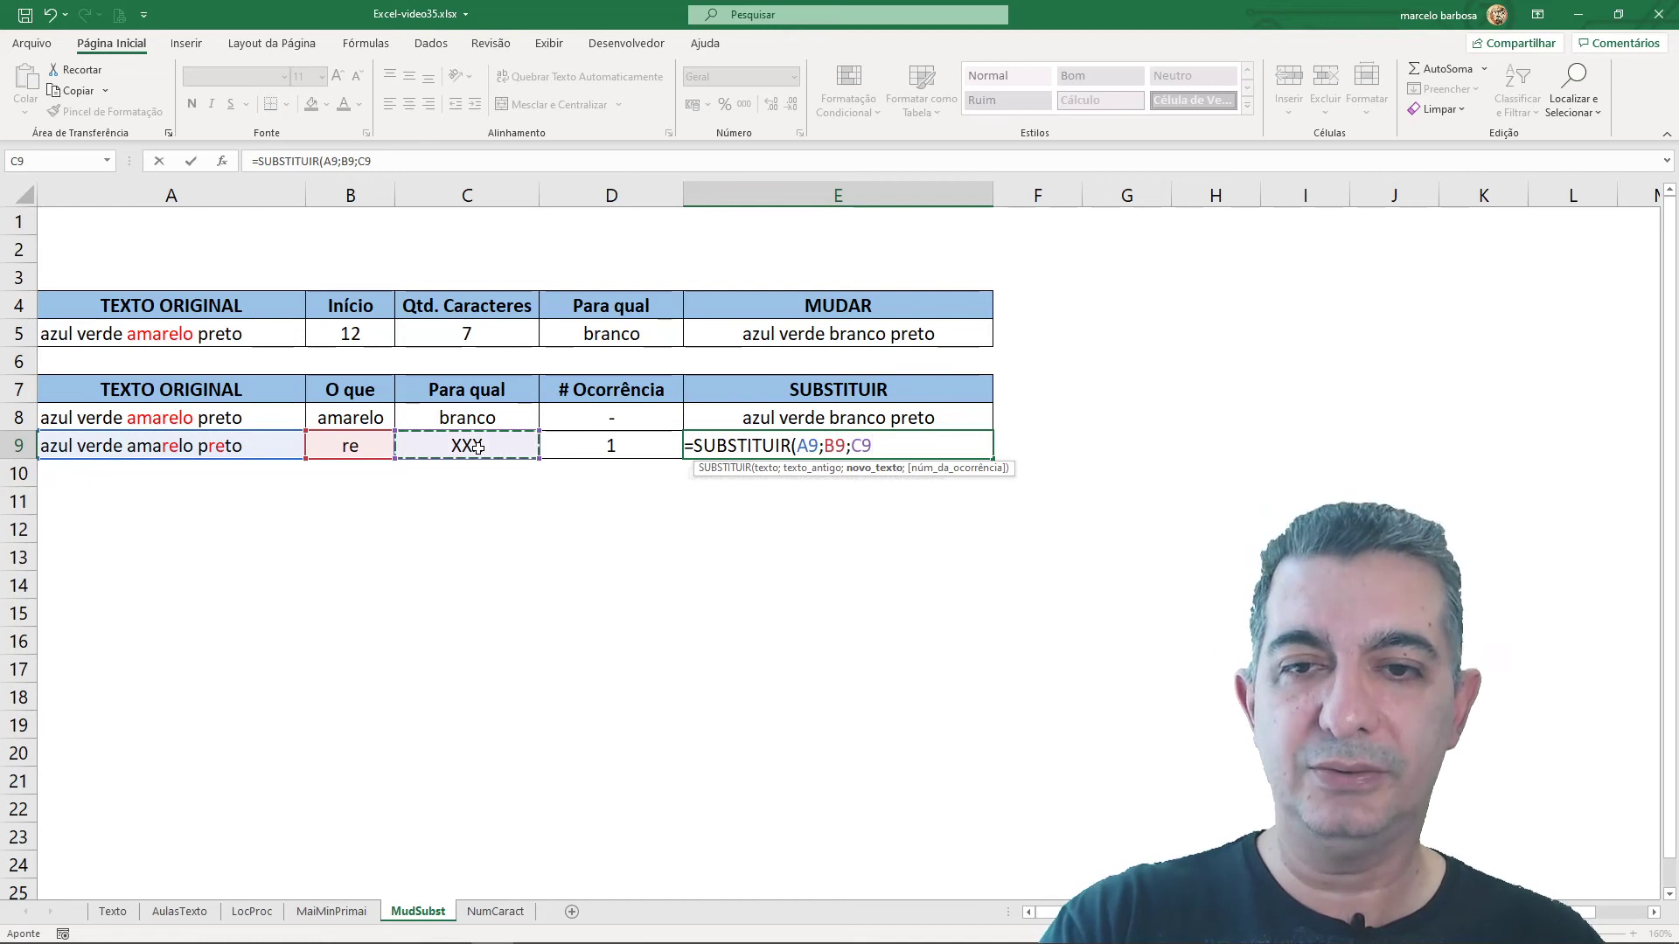
pyautogui.write(';')
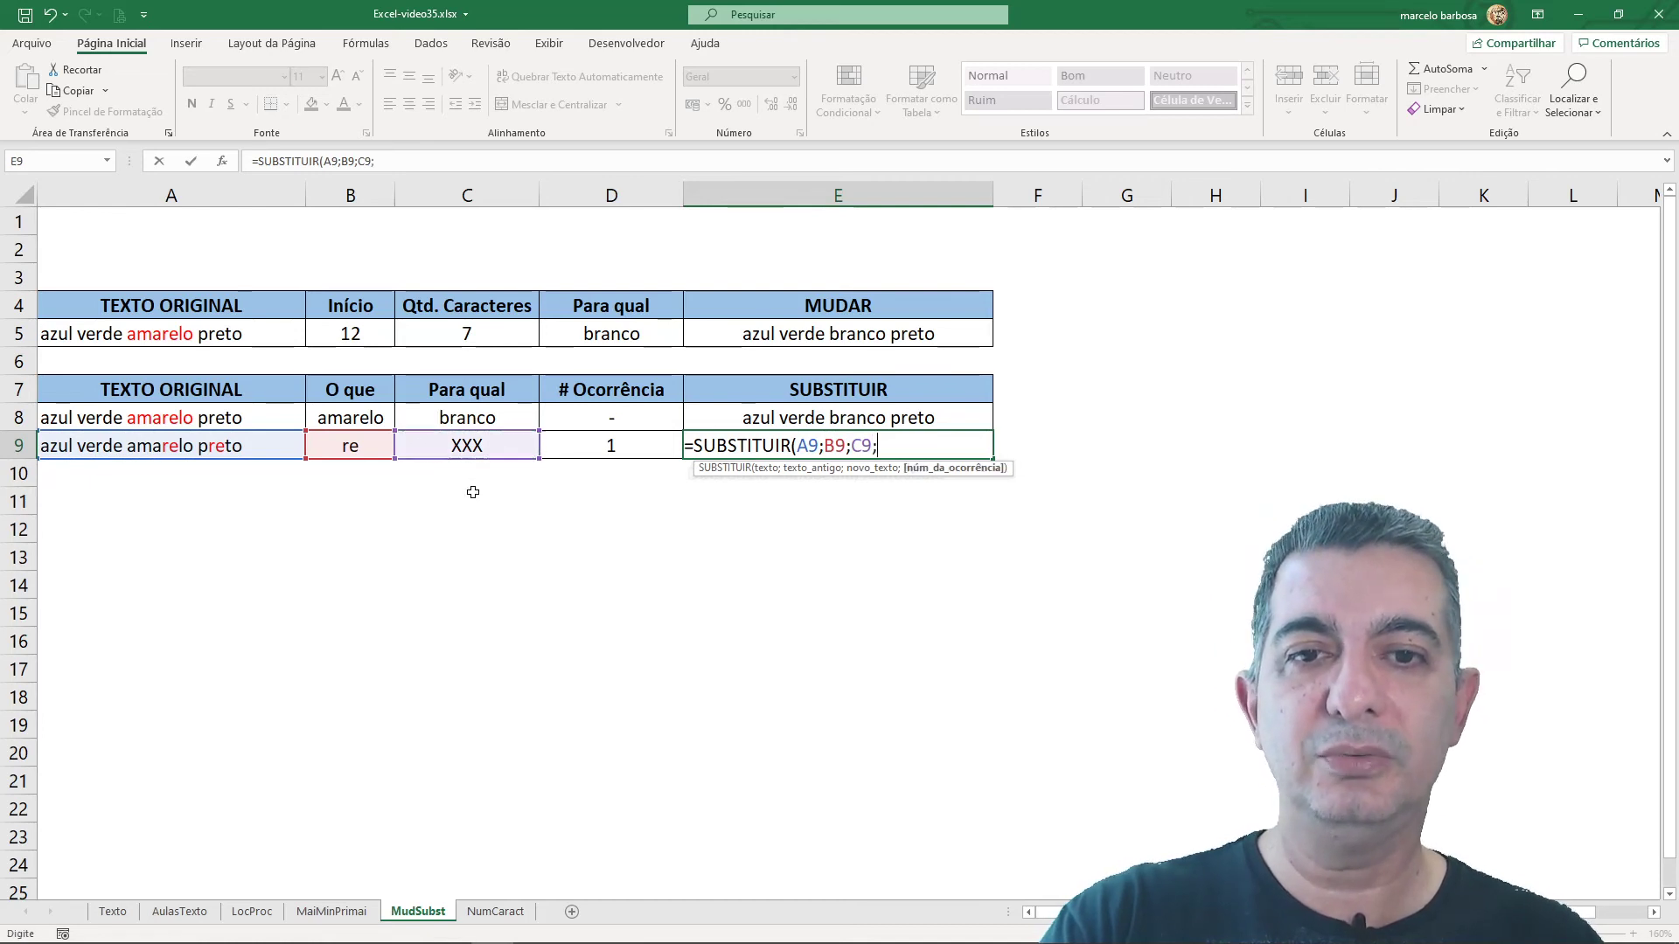
pyautogui.click(618, 447)
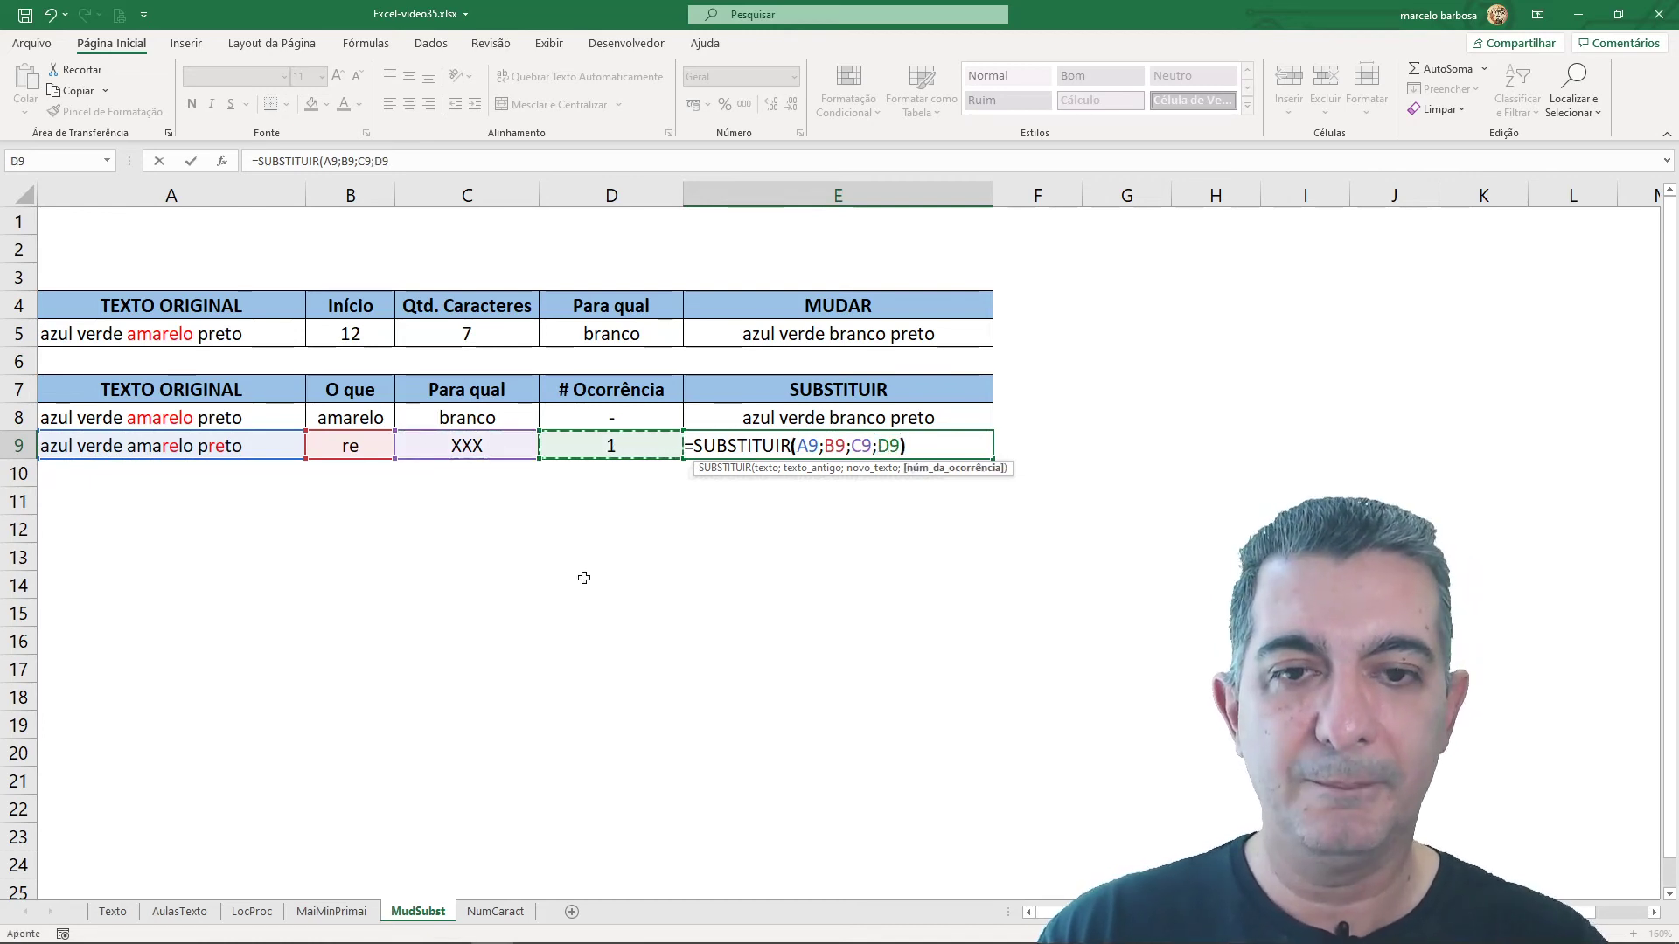
pyautogui.press('Return')
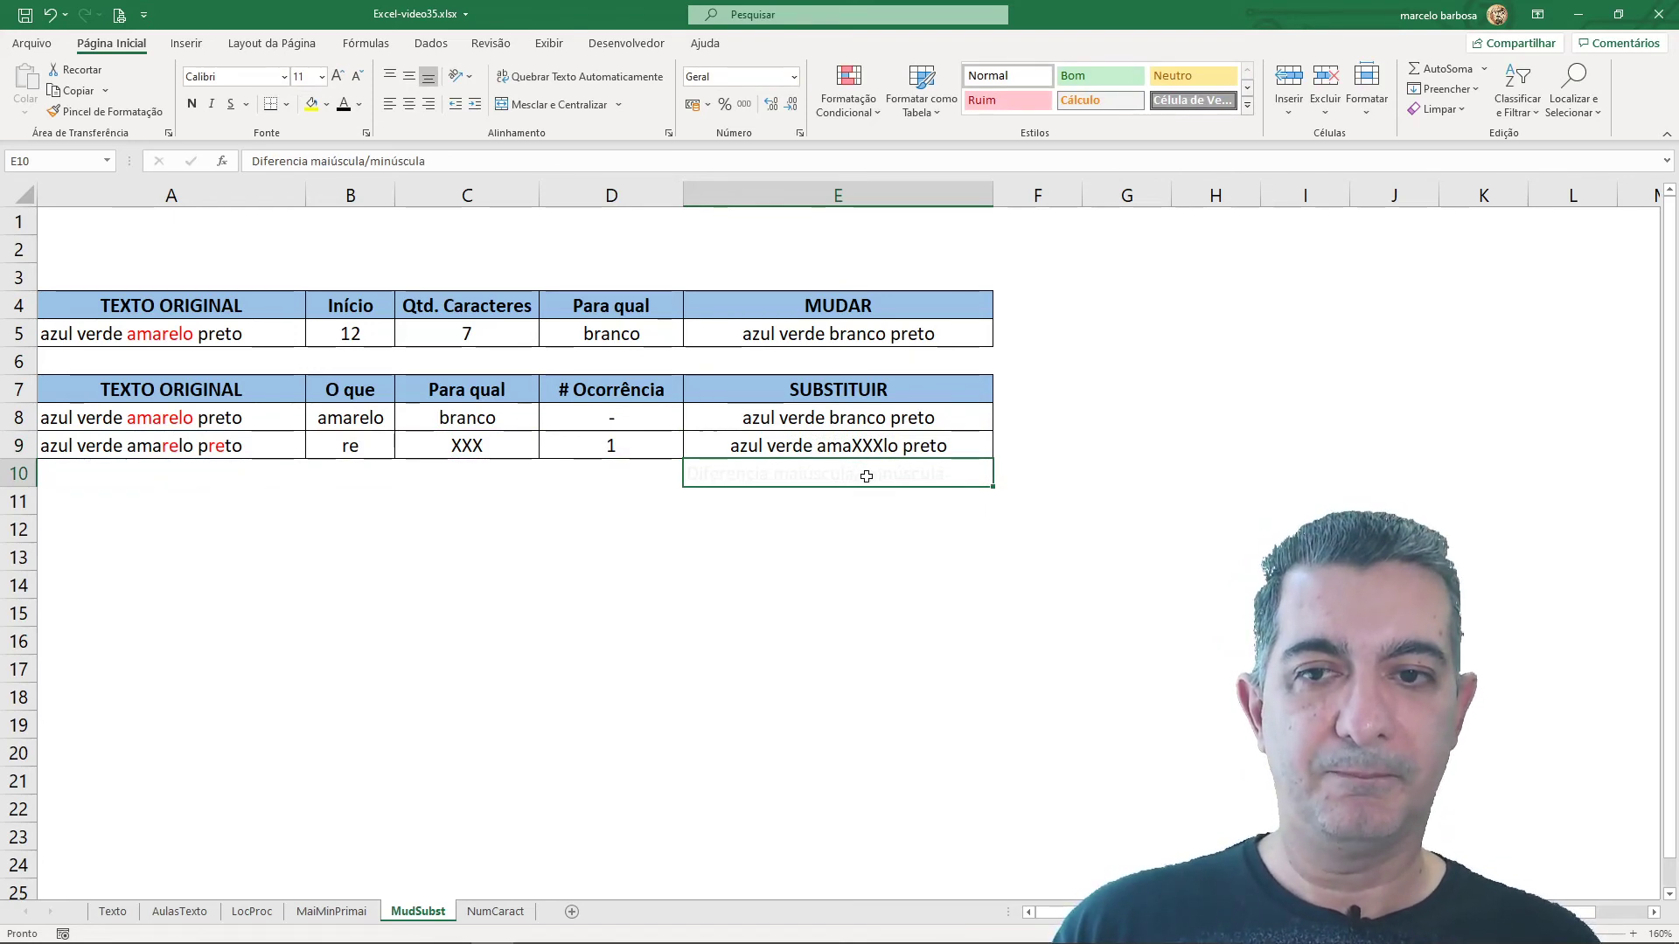
# - Set the occurrence number in D9 to 2 for the second SUBSTITUIR example
pyautogui.click(621, 449)
pyautogui.write('2')
pyautogui.press('Return')
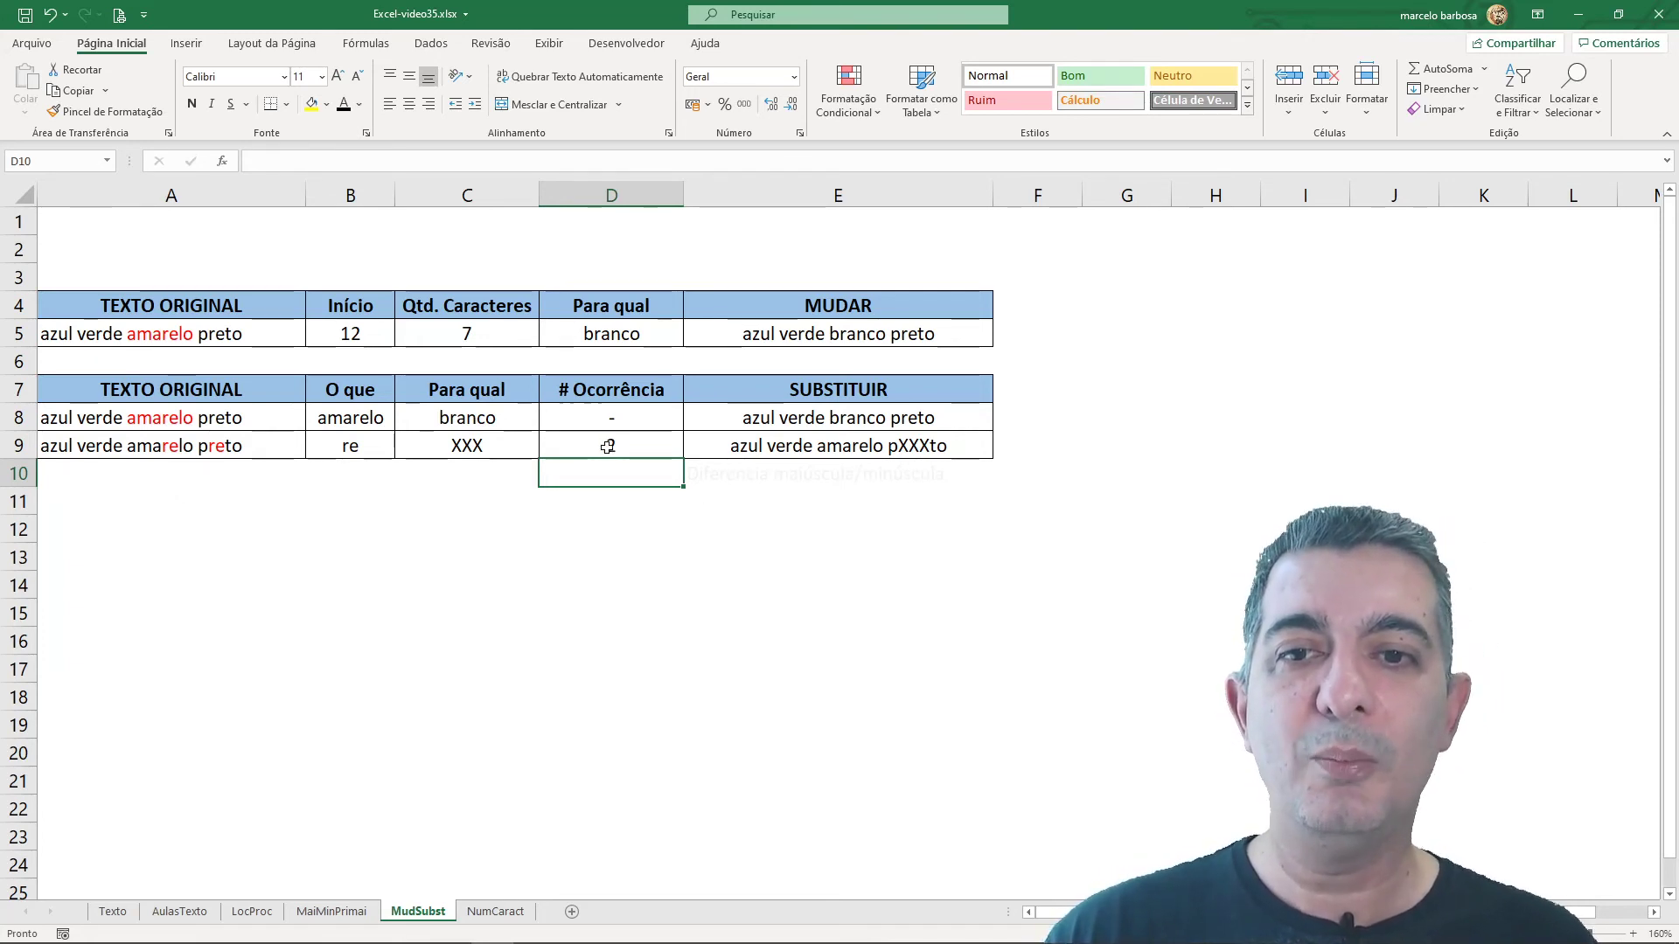
# - Remove the occurrence argument from the formula in E9, leaving =SUBSTITUIR(A9;B9;C9)
pyautogui.click(778, 453)
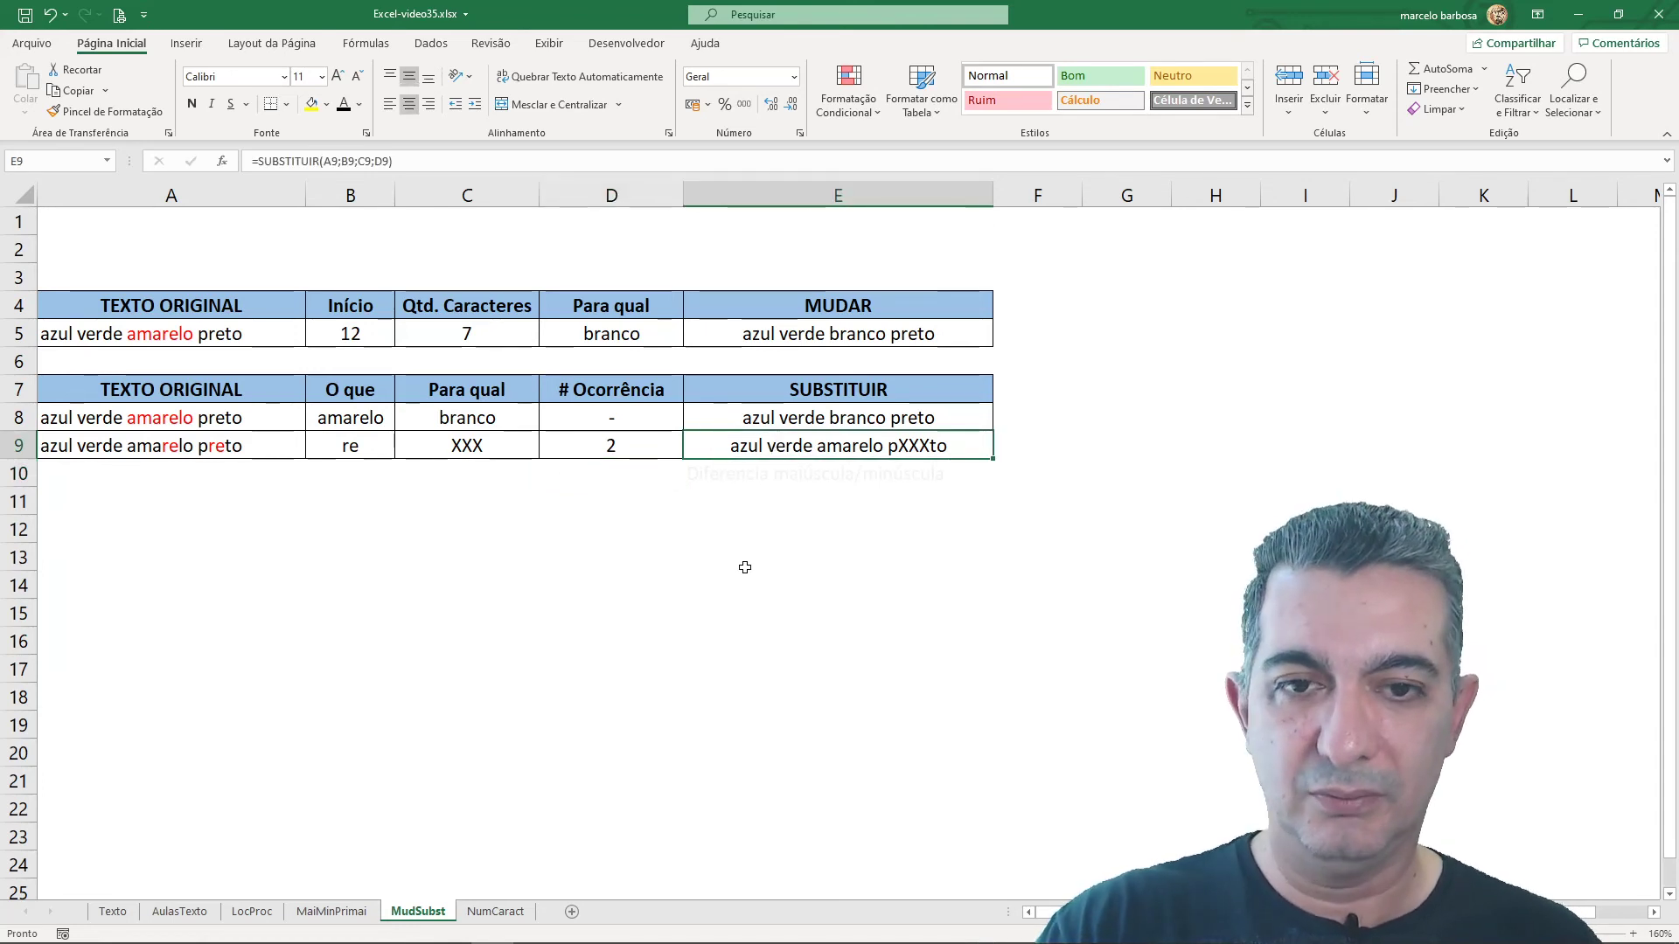
pyautogui.press('F2')
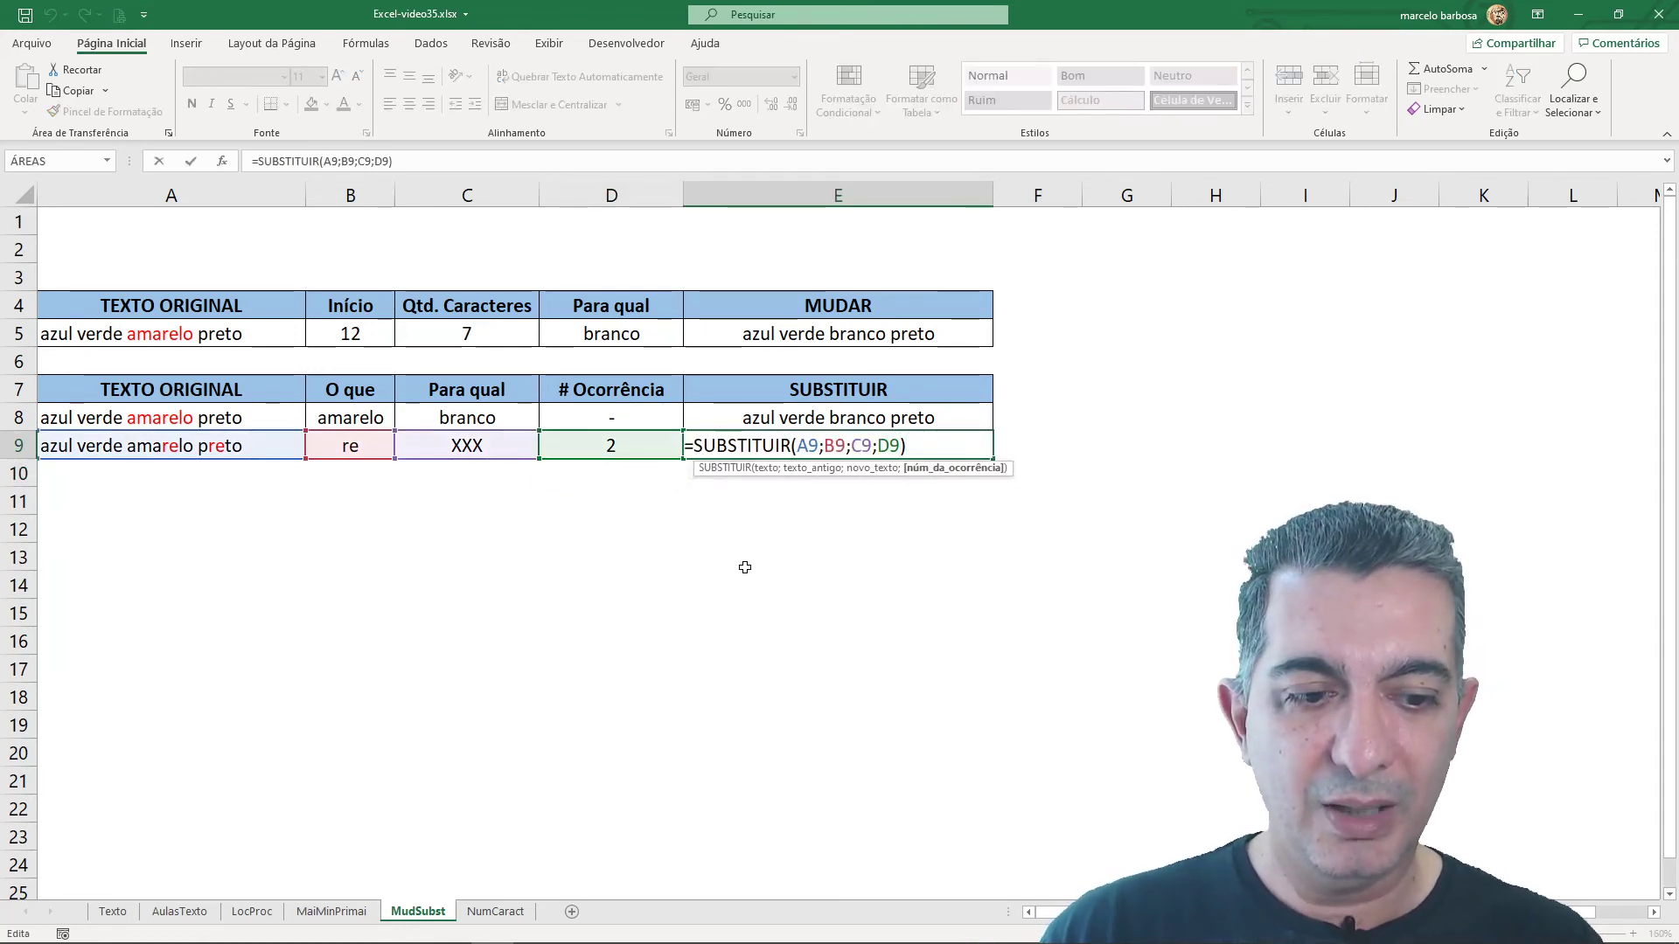
pyautogui.press('BackSpace')
pyautogui.press('BackSpace')
pyautogui.press('BackSpace')
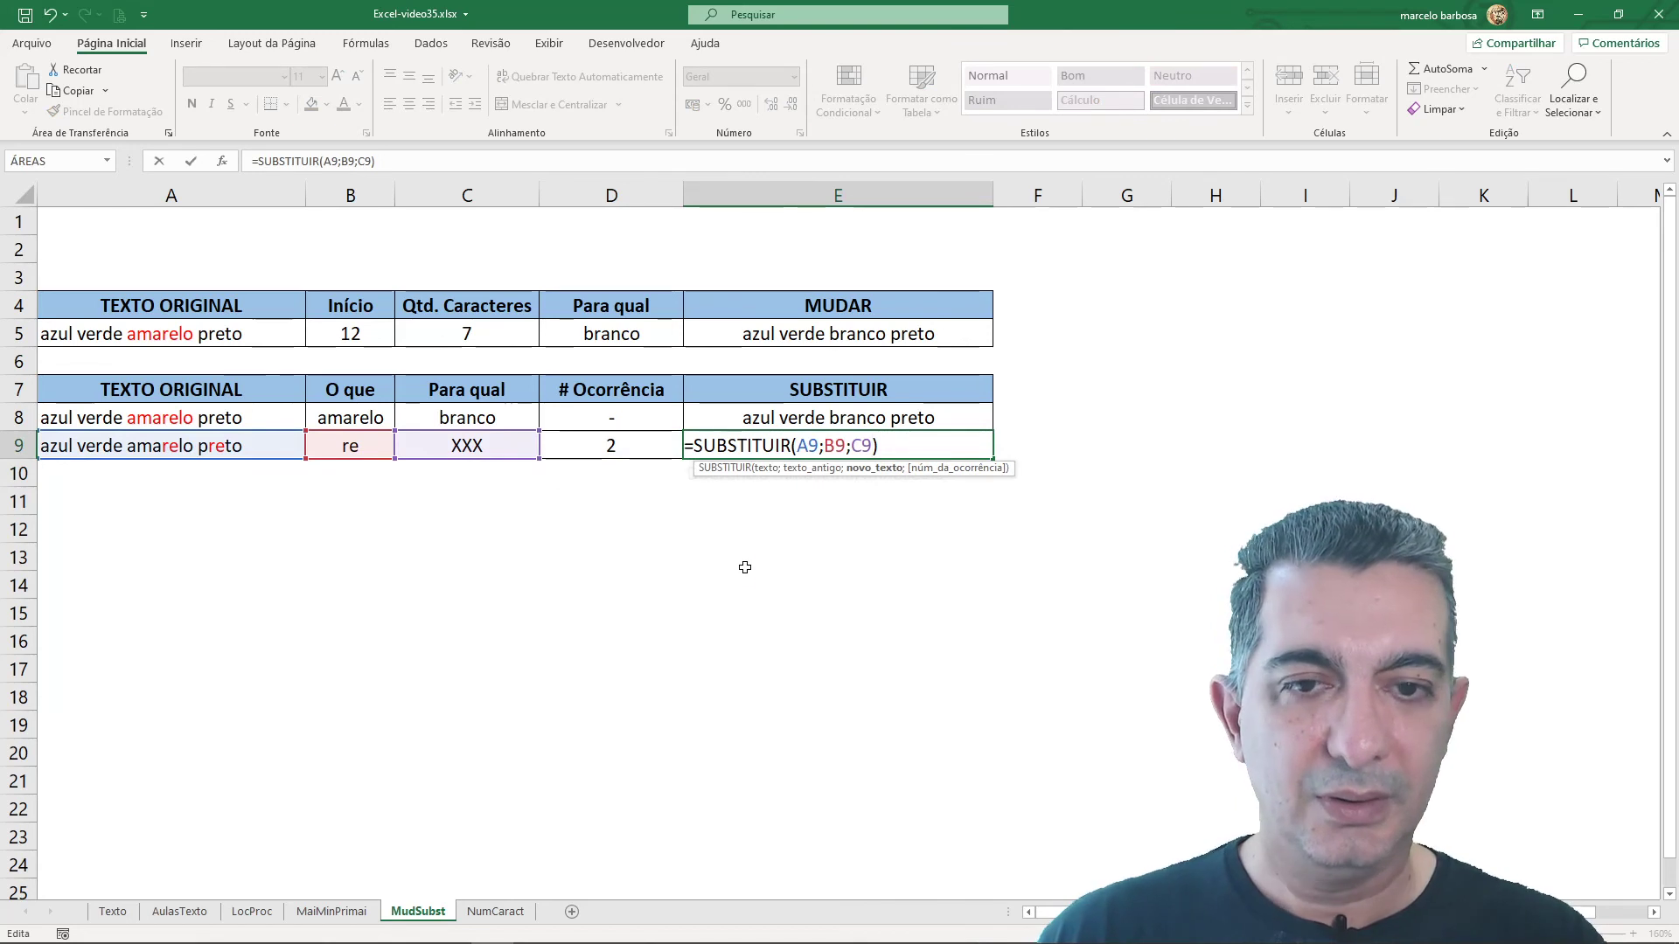
pyautogui.press('Return')
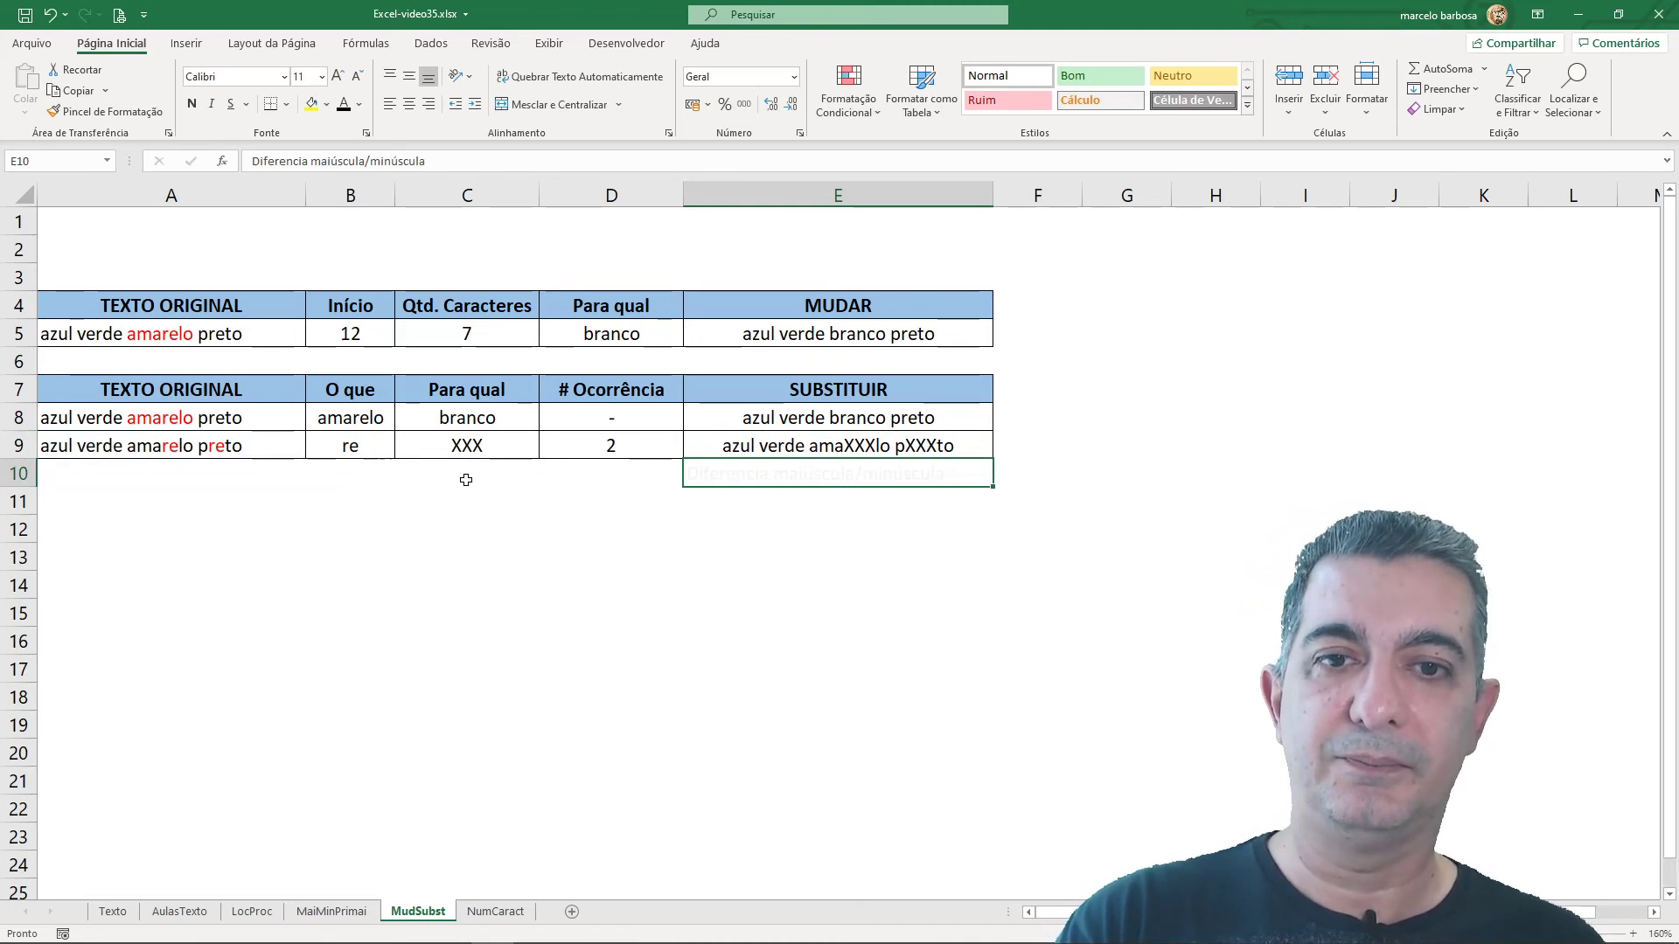
# - Make the hidden note in E10 readable with a black font and change the text in A9 to "azul verde amarElo preto"
pyautogui.click(344, 104)
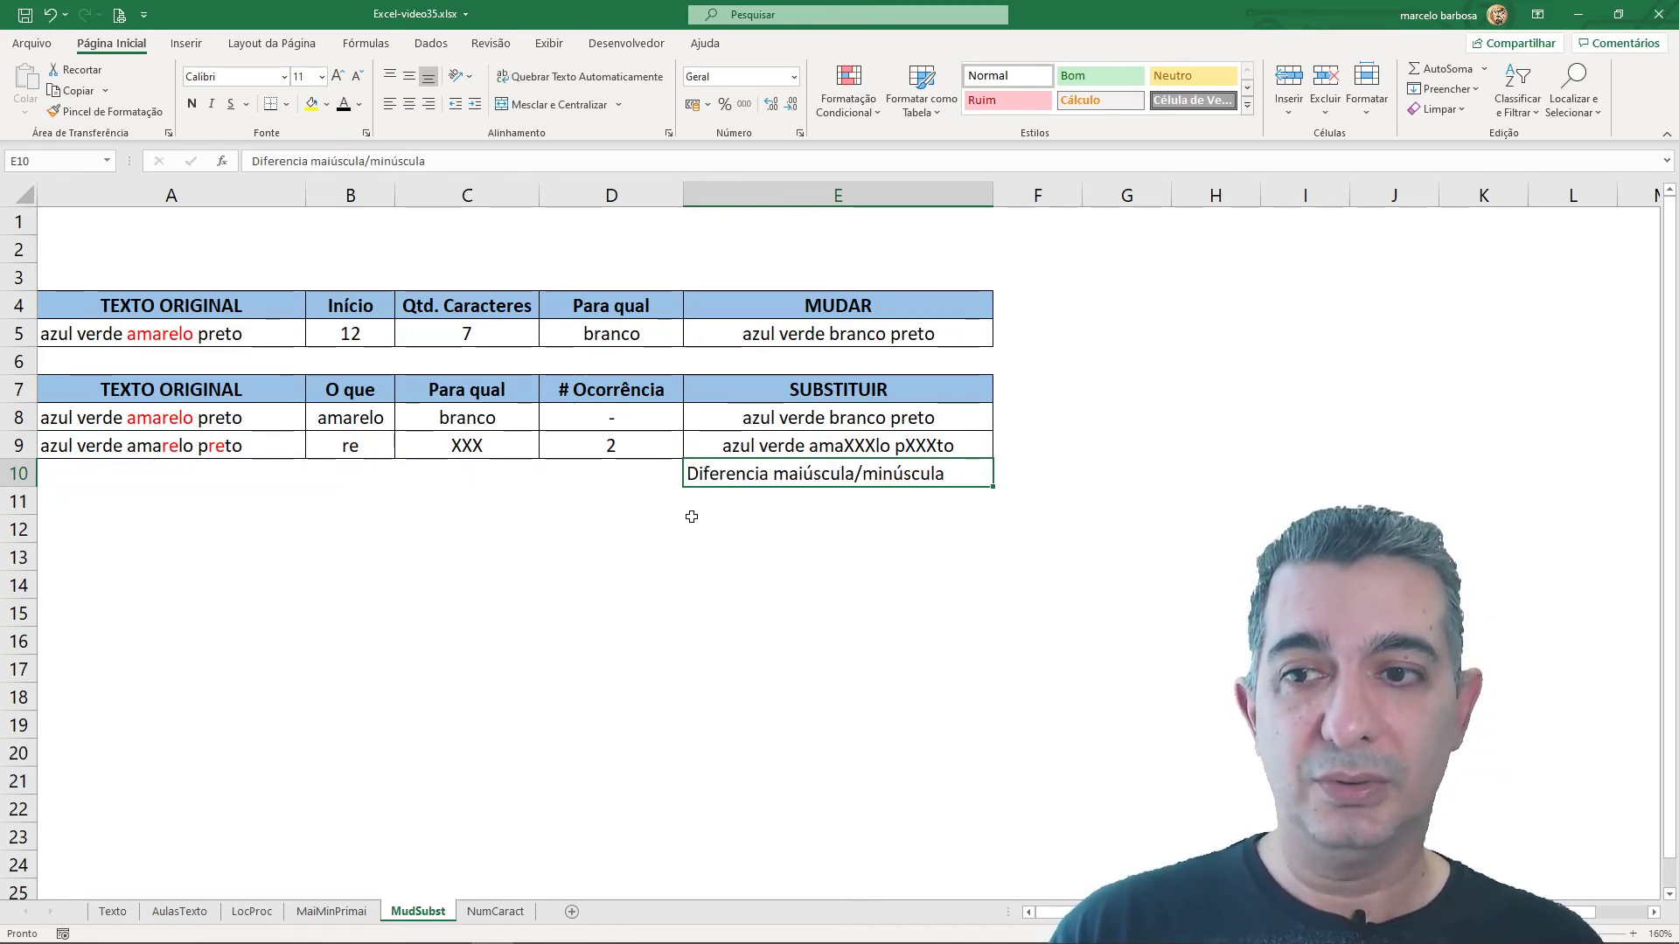
pyautogui.click(189, 445)
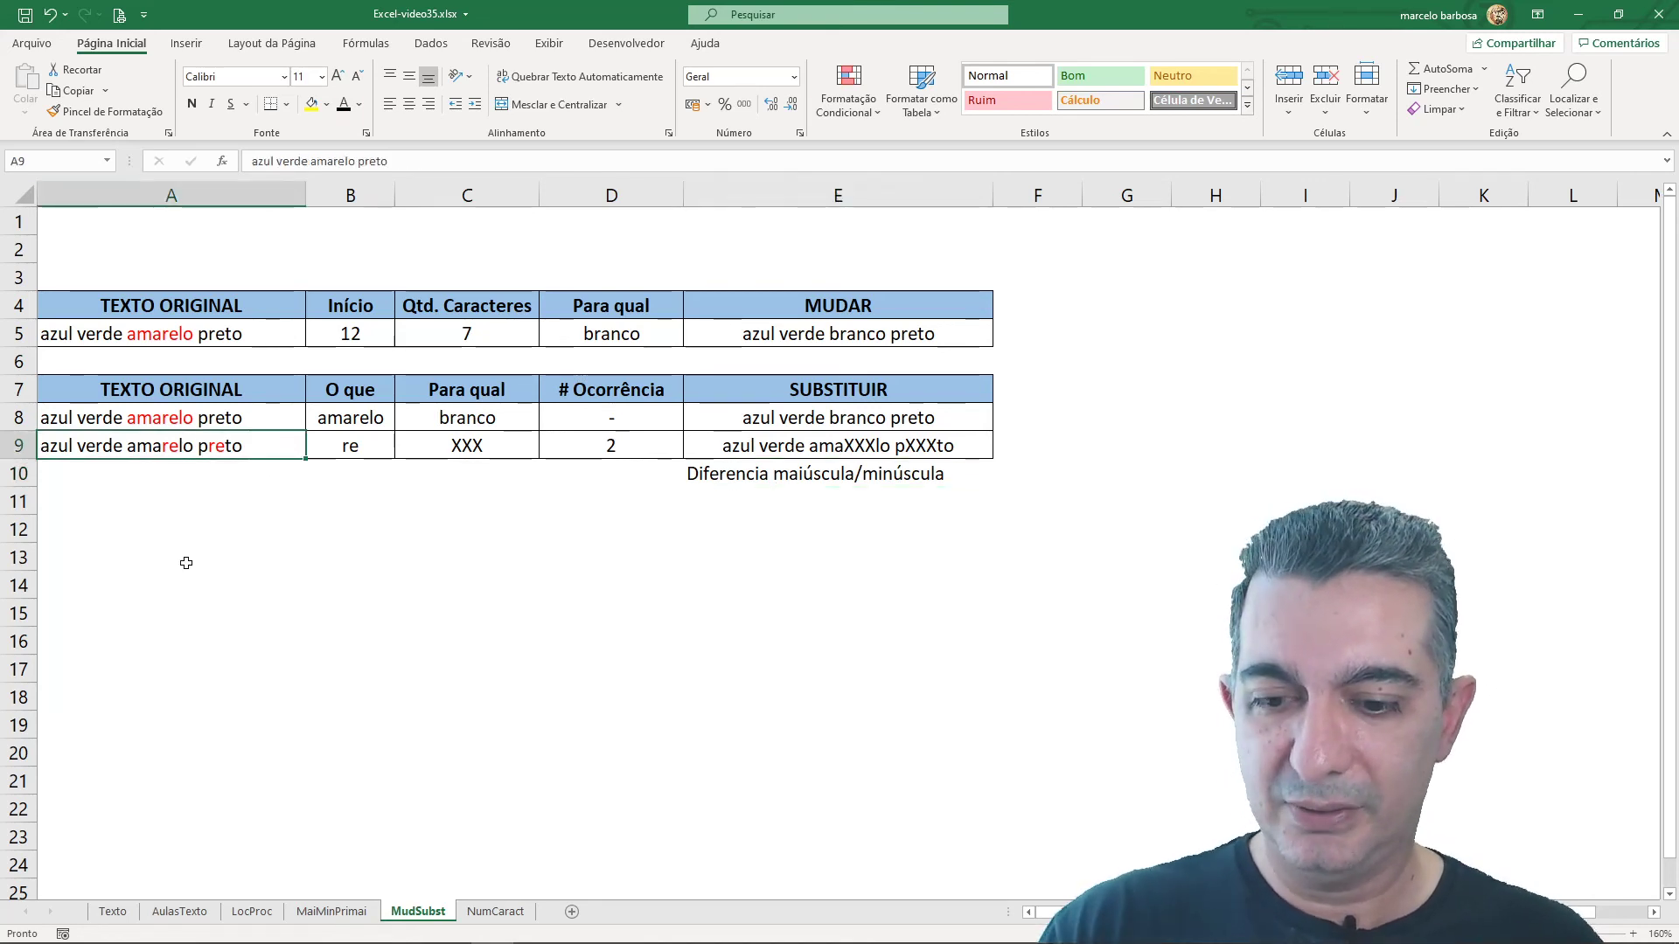
pyautogui.press('F2')
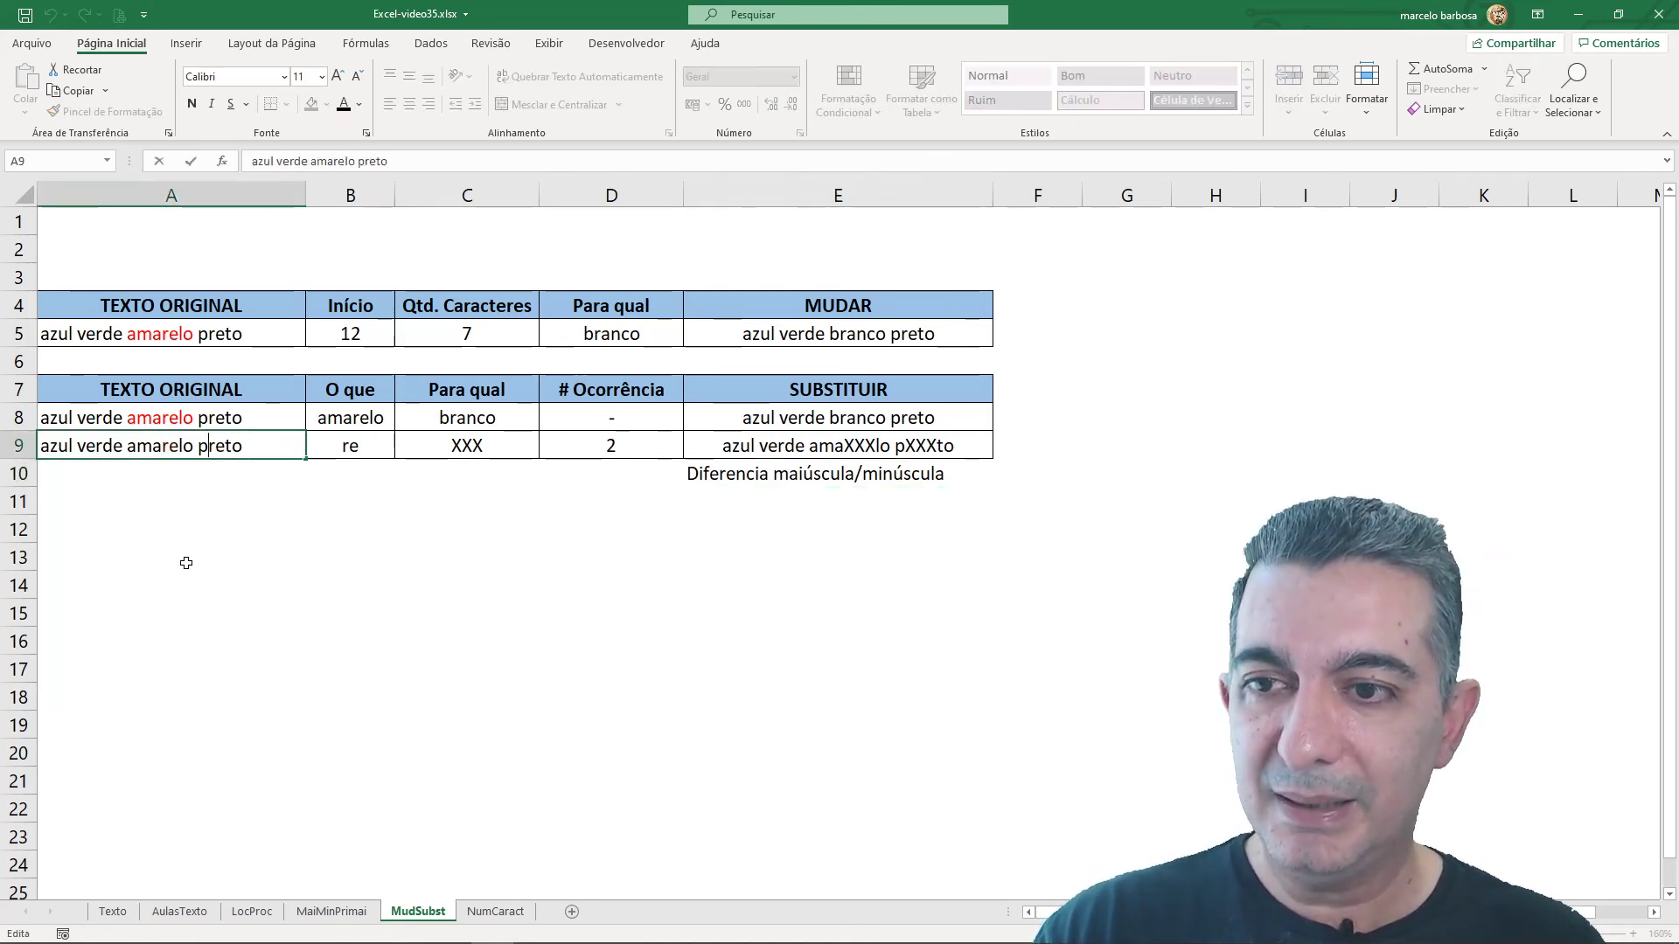
pyautogui.hotkey('shift', 'Left')
pyautogui.write('E')
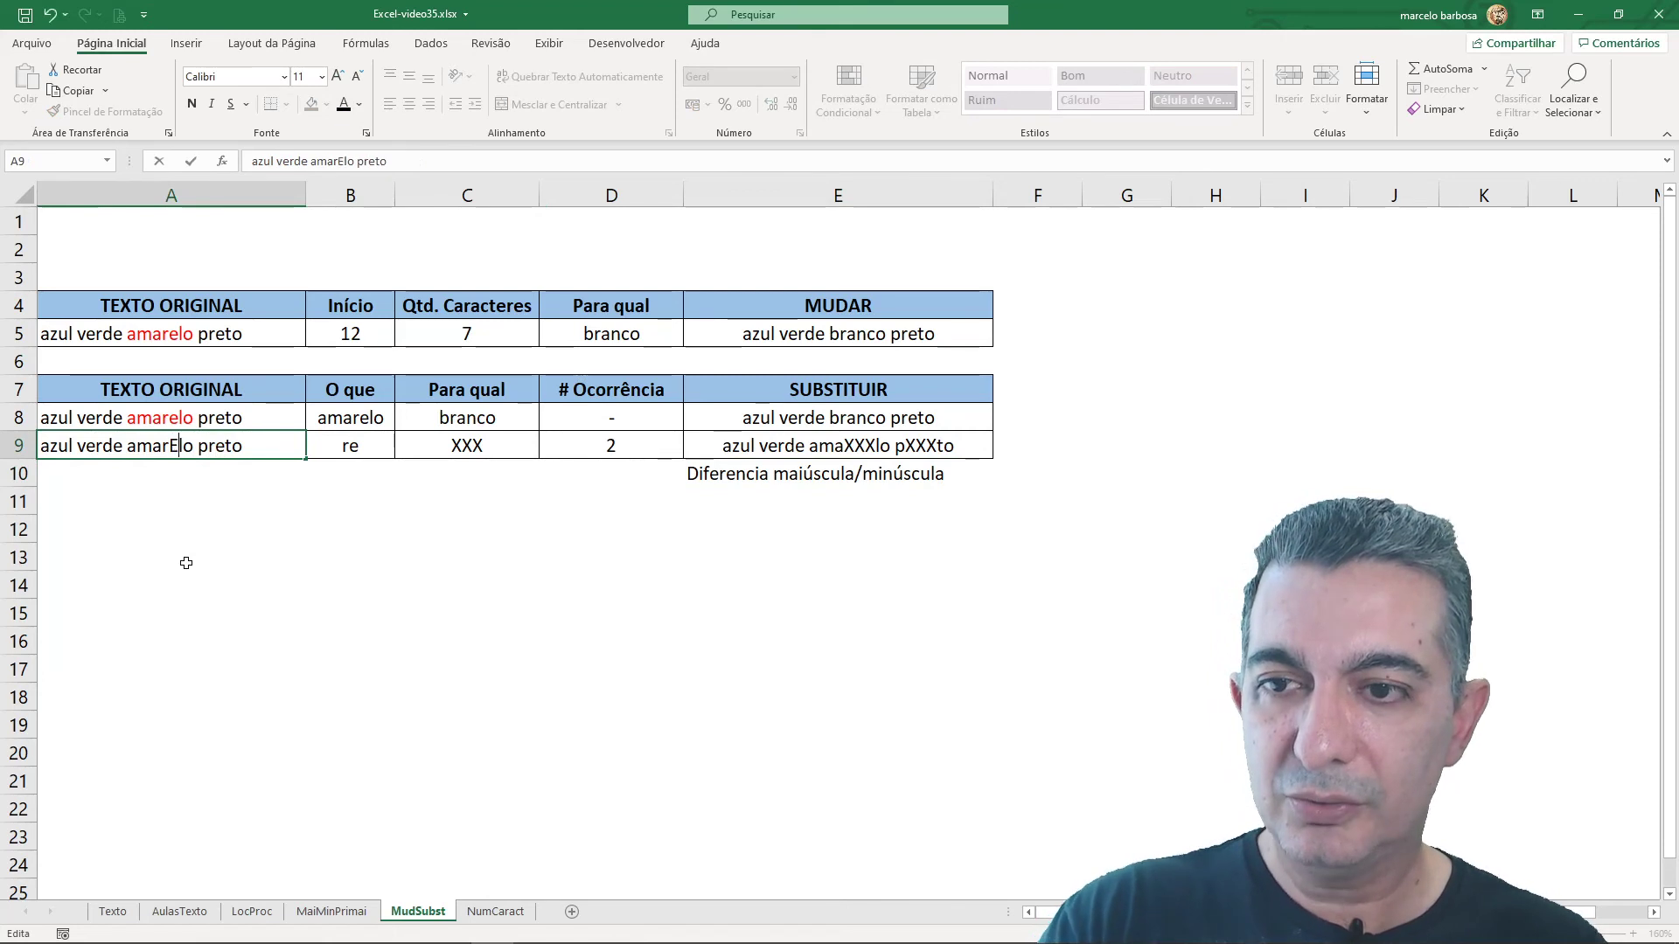
pyautogui.press('Return')
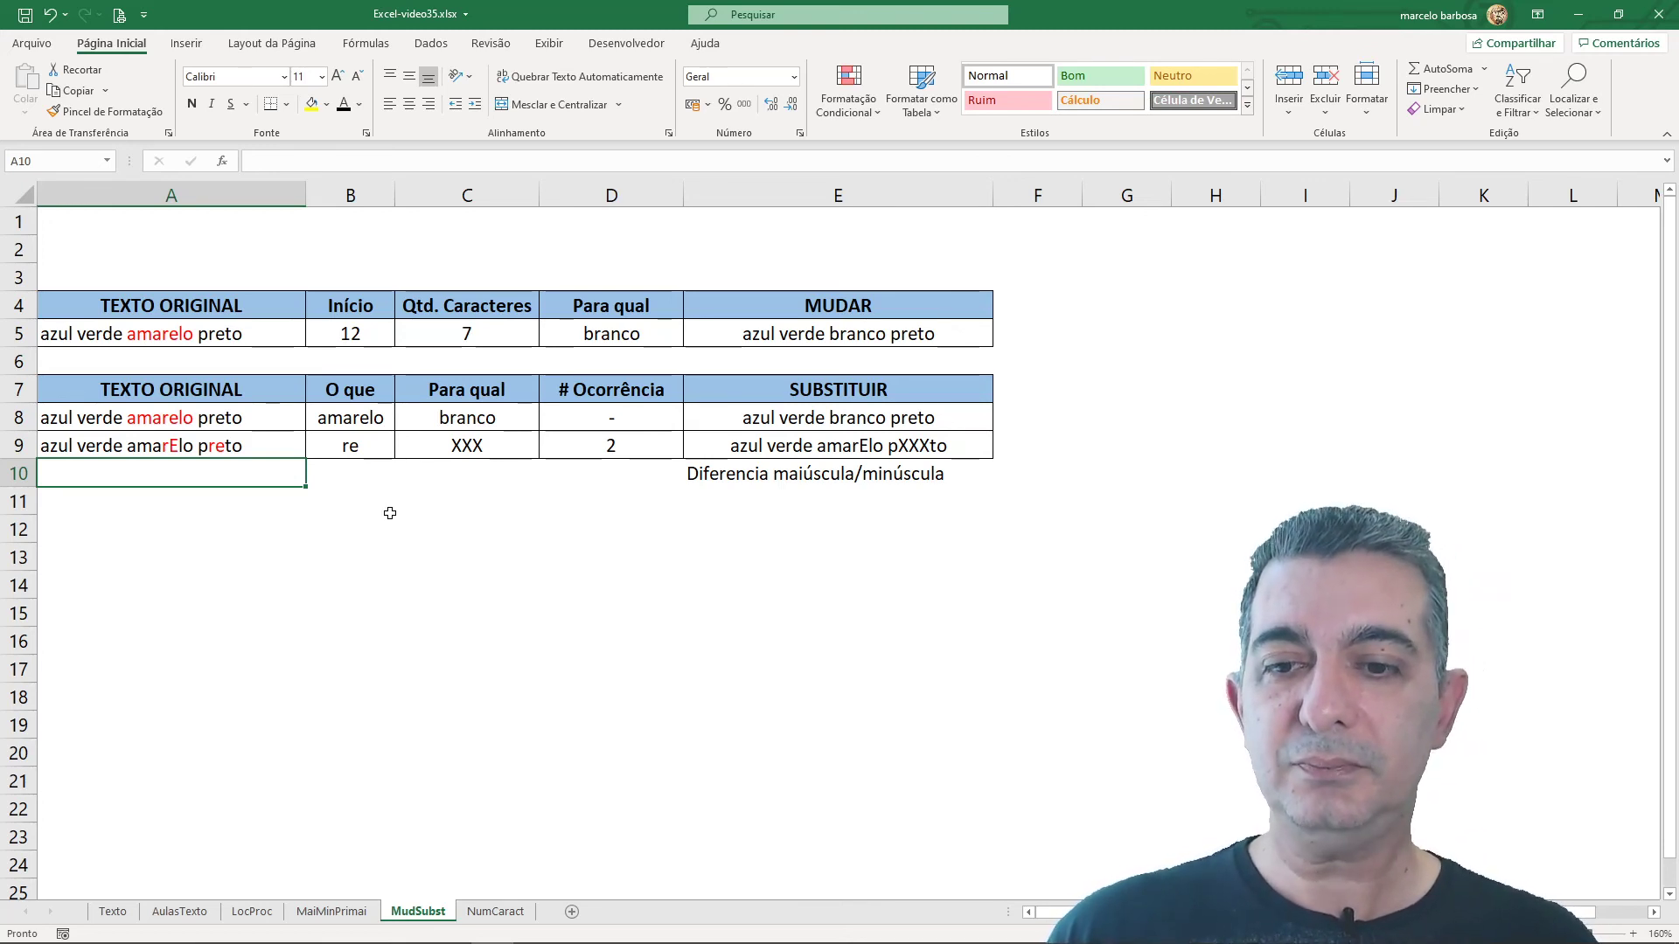
# - On the NumCaract sheet, enter =NÚM.CARACT(A5) in B5 and fill the formula down to B8
pyautogui.click(495, 912)
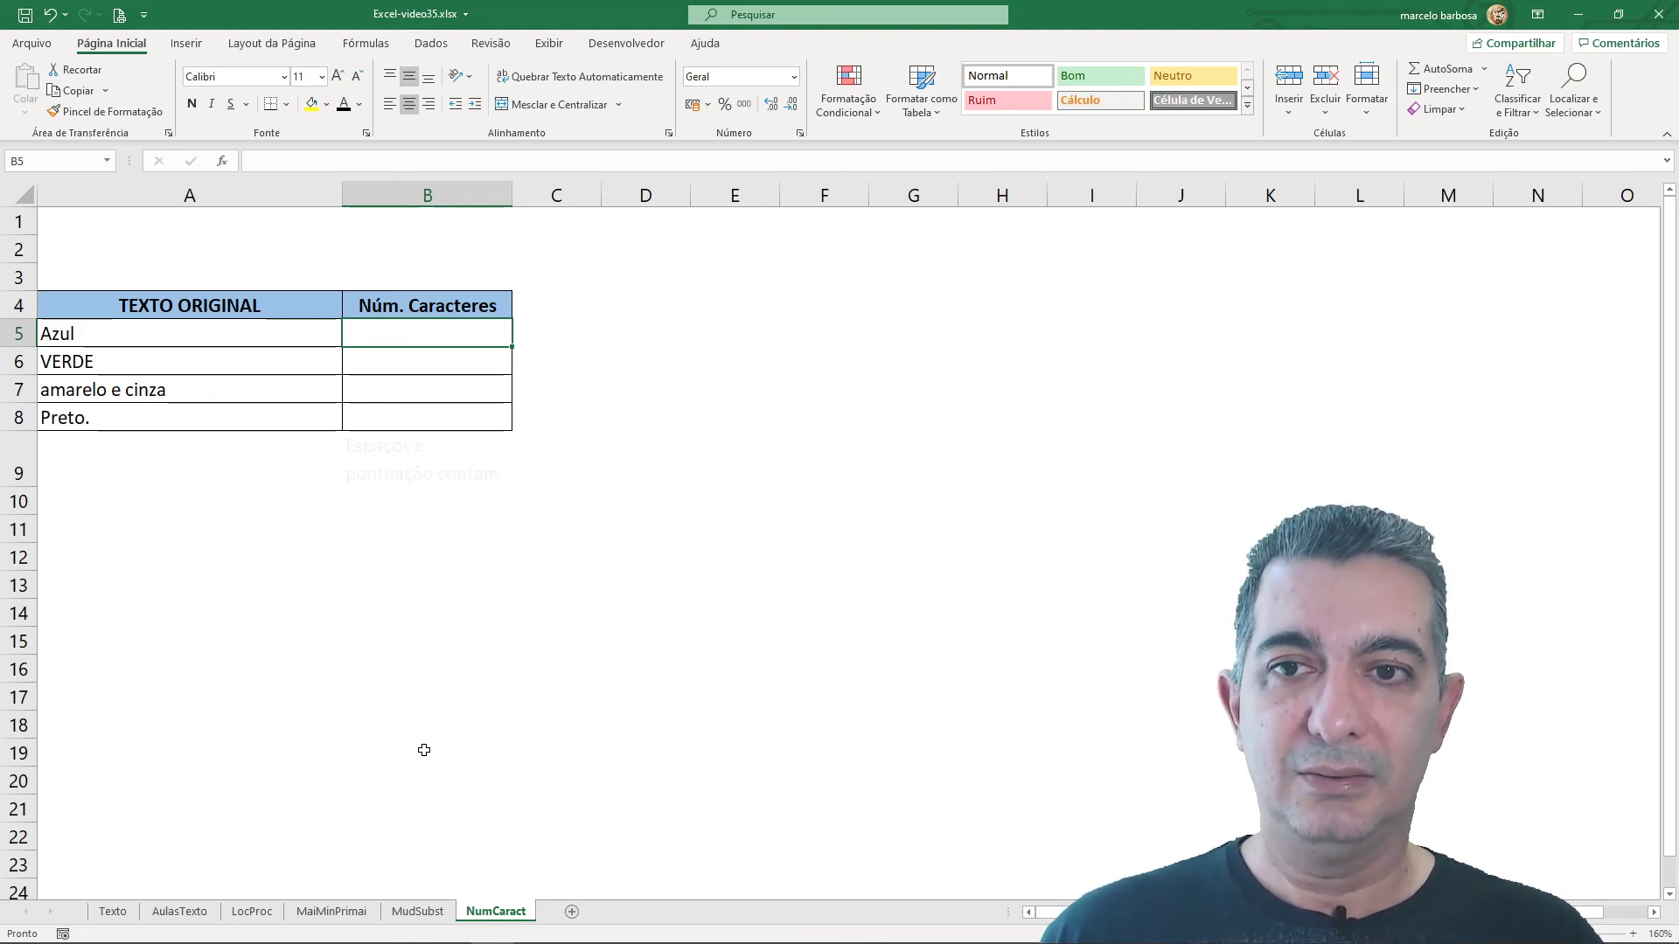
pyautogui.write('=')
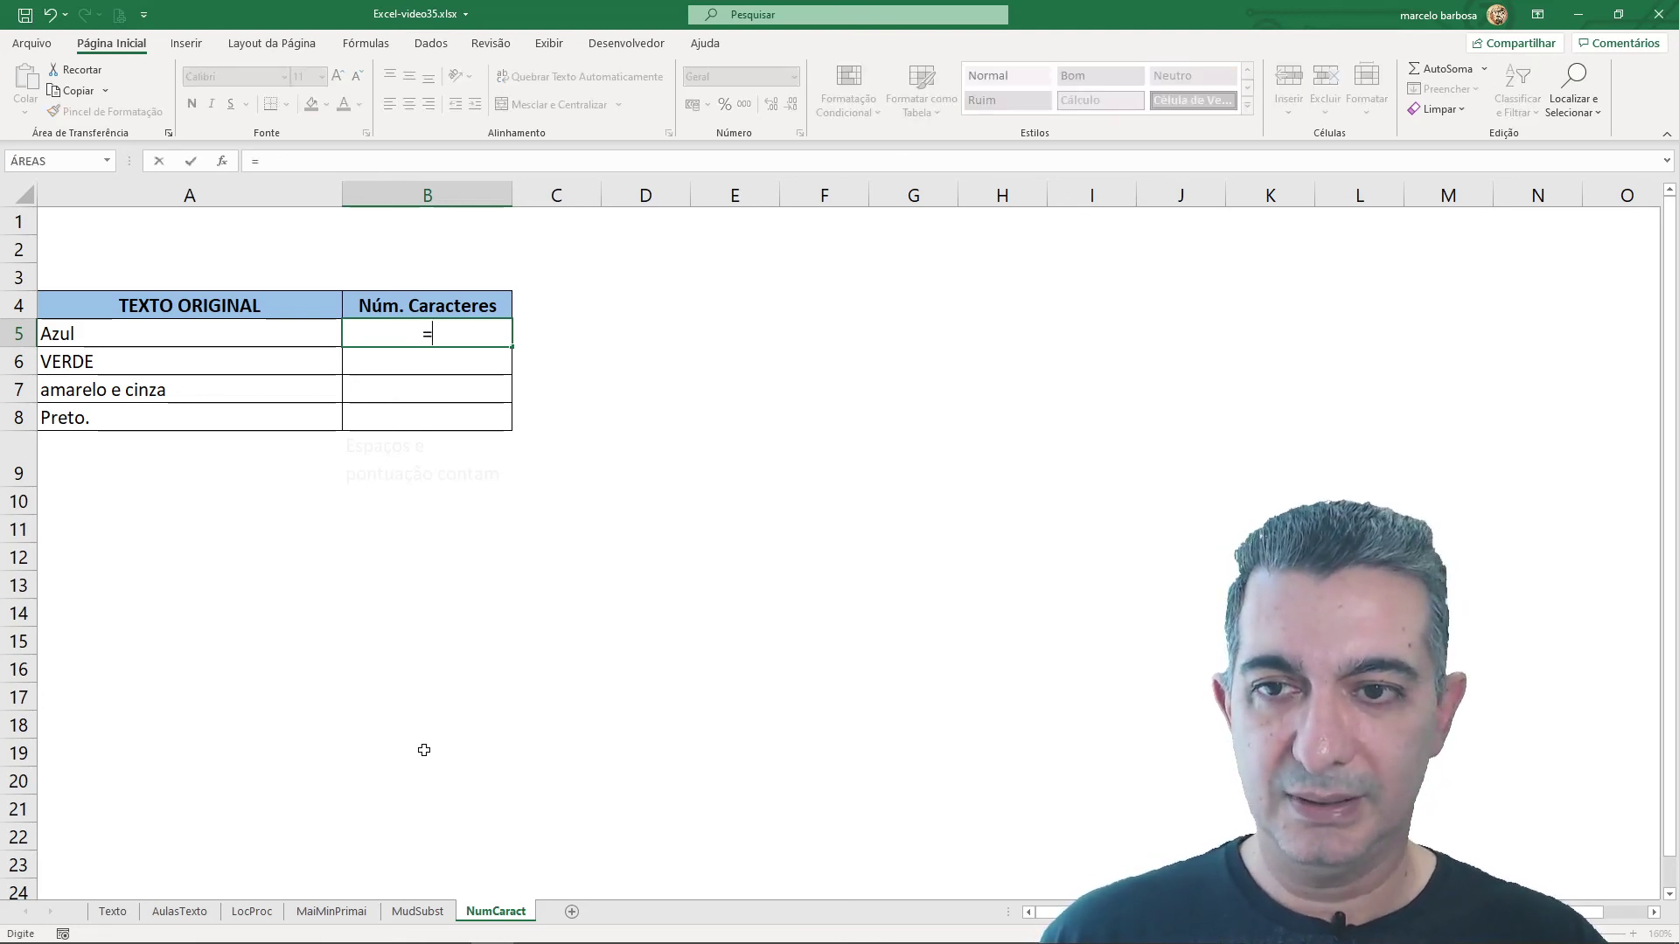
pyautogui.write('núm')
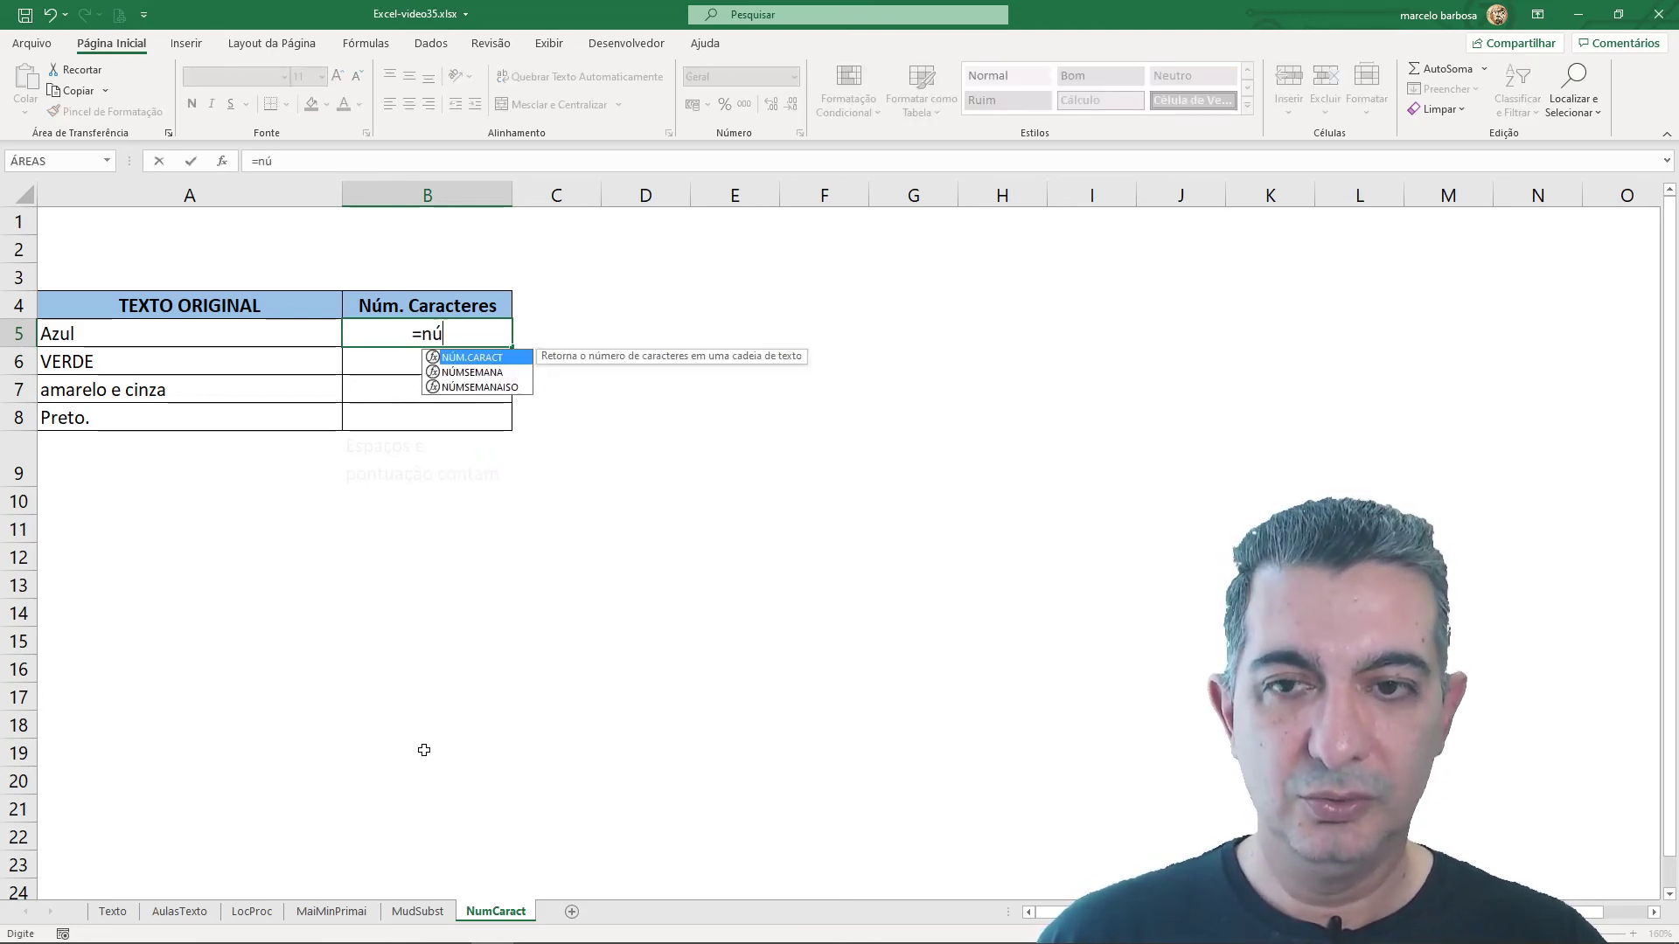
pyautogui.doubleClick(479, 358)
pyautogui.click(234, 333)
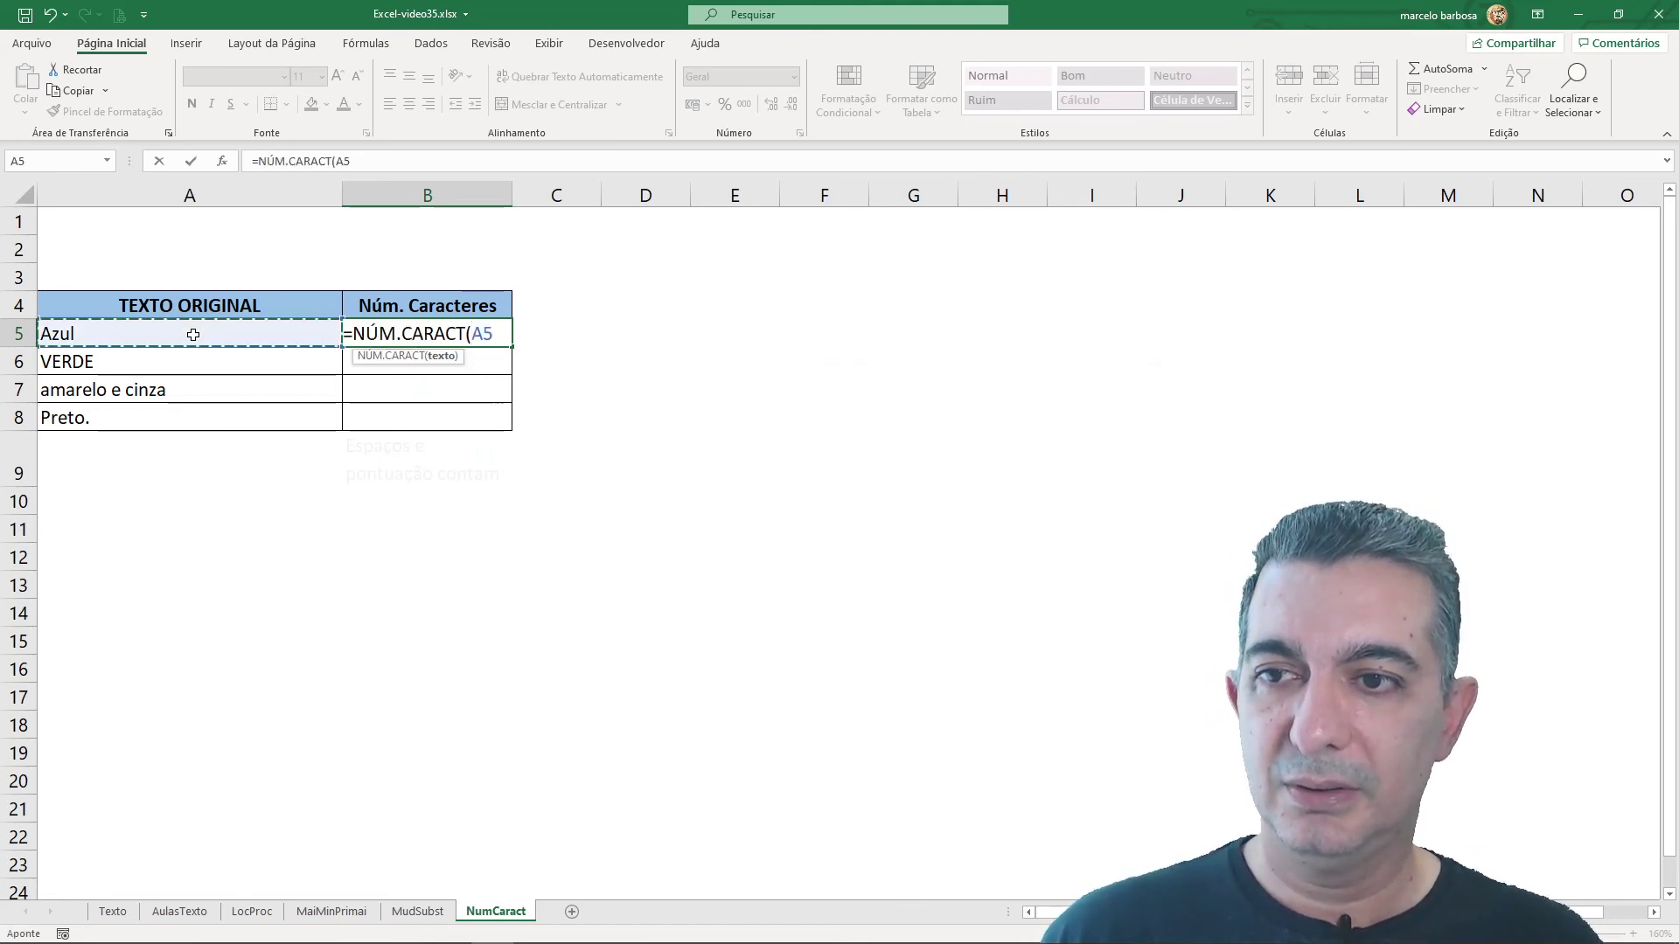
pyautogui.write(')')
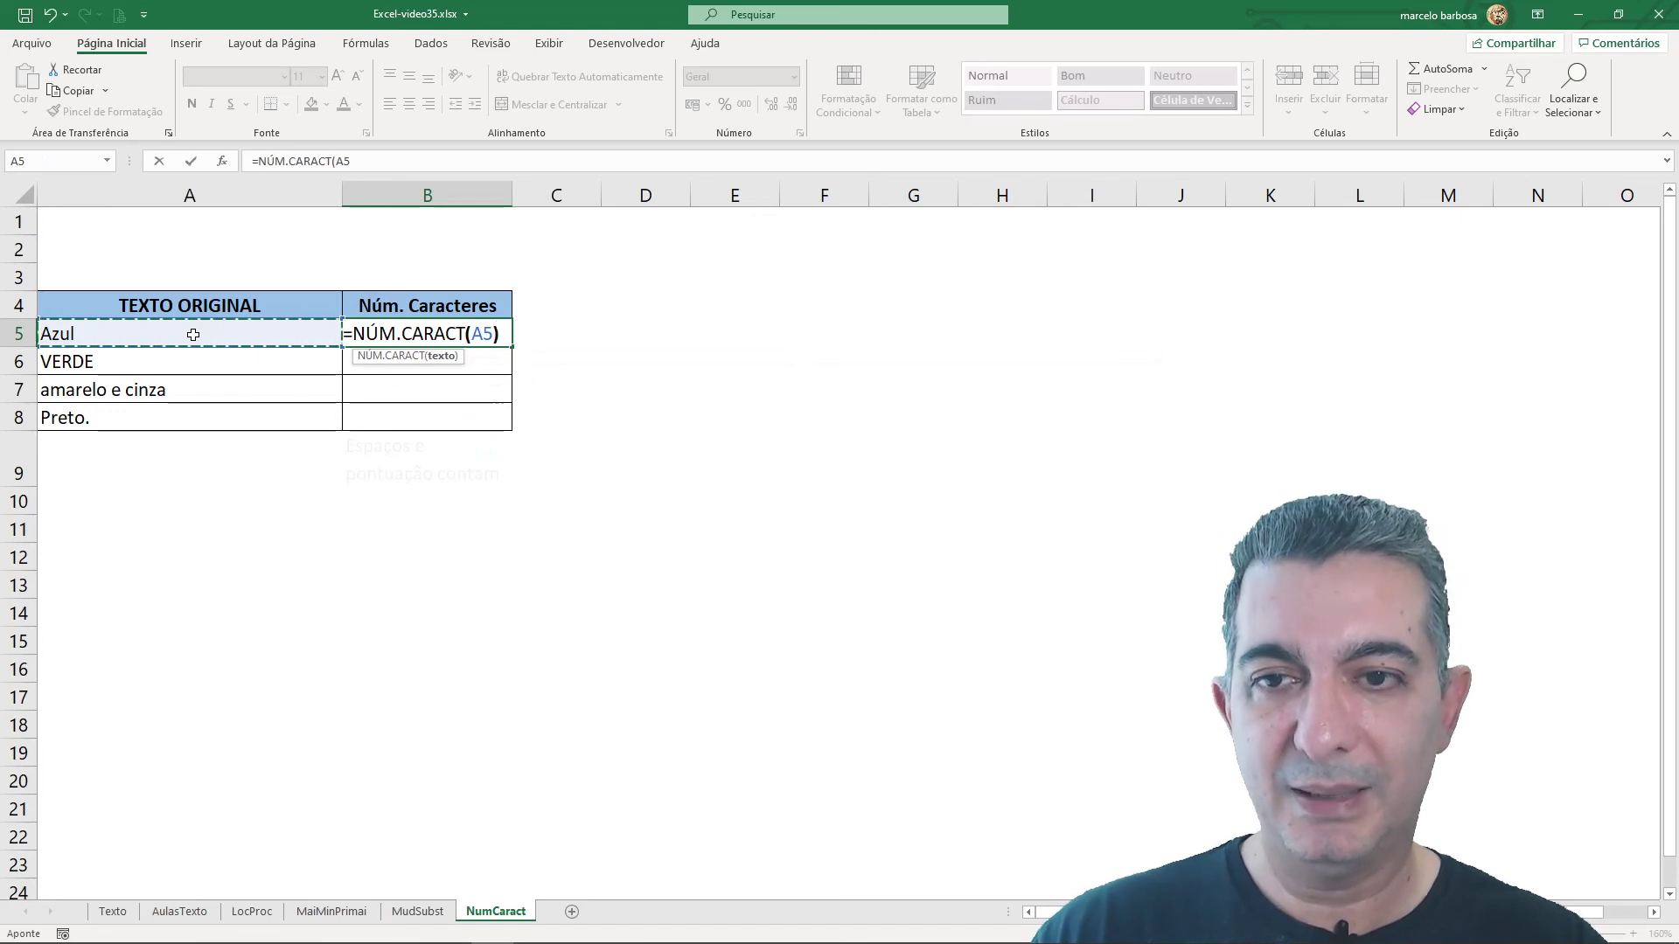
pyautogui.press('Return')
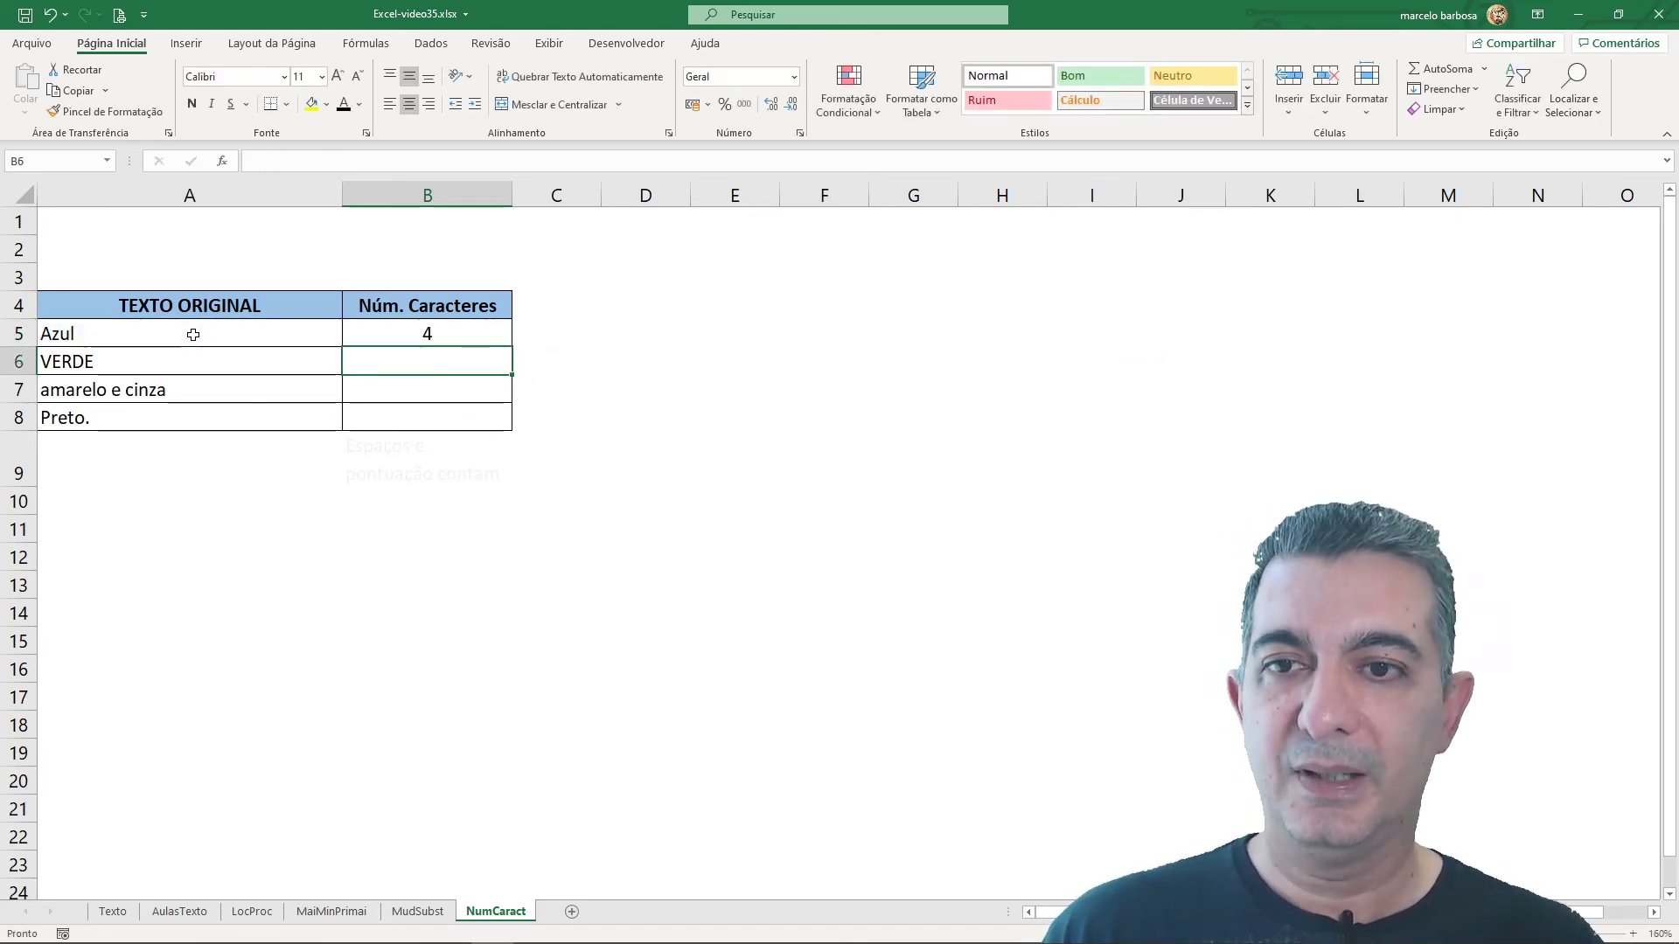
pyautogui.moveTo(395, 335); pyautogui.dragTo(401, 421)
pyautogui.hotkey('ctrl', 'd')
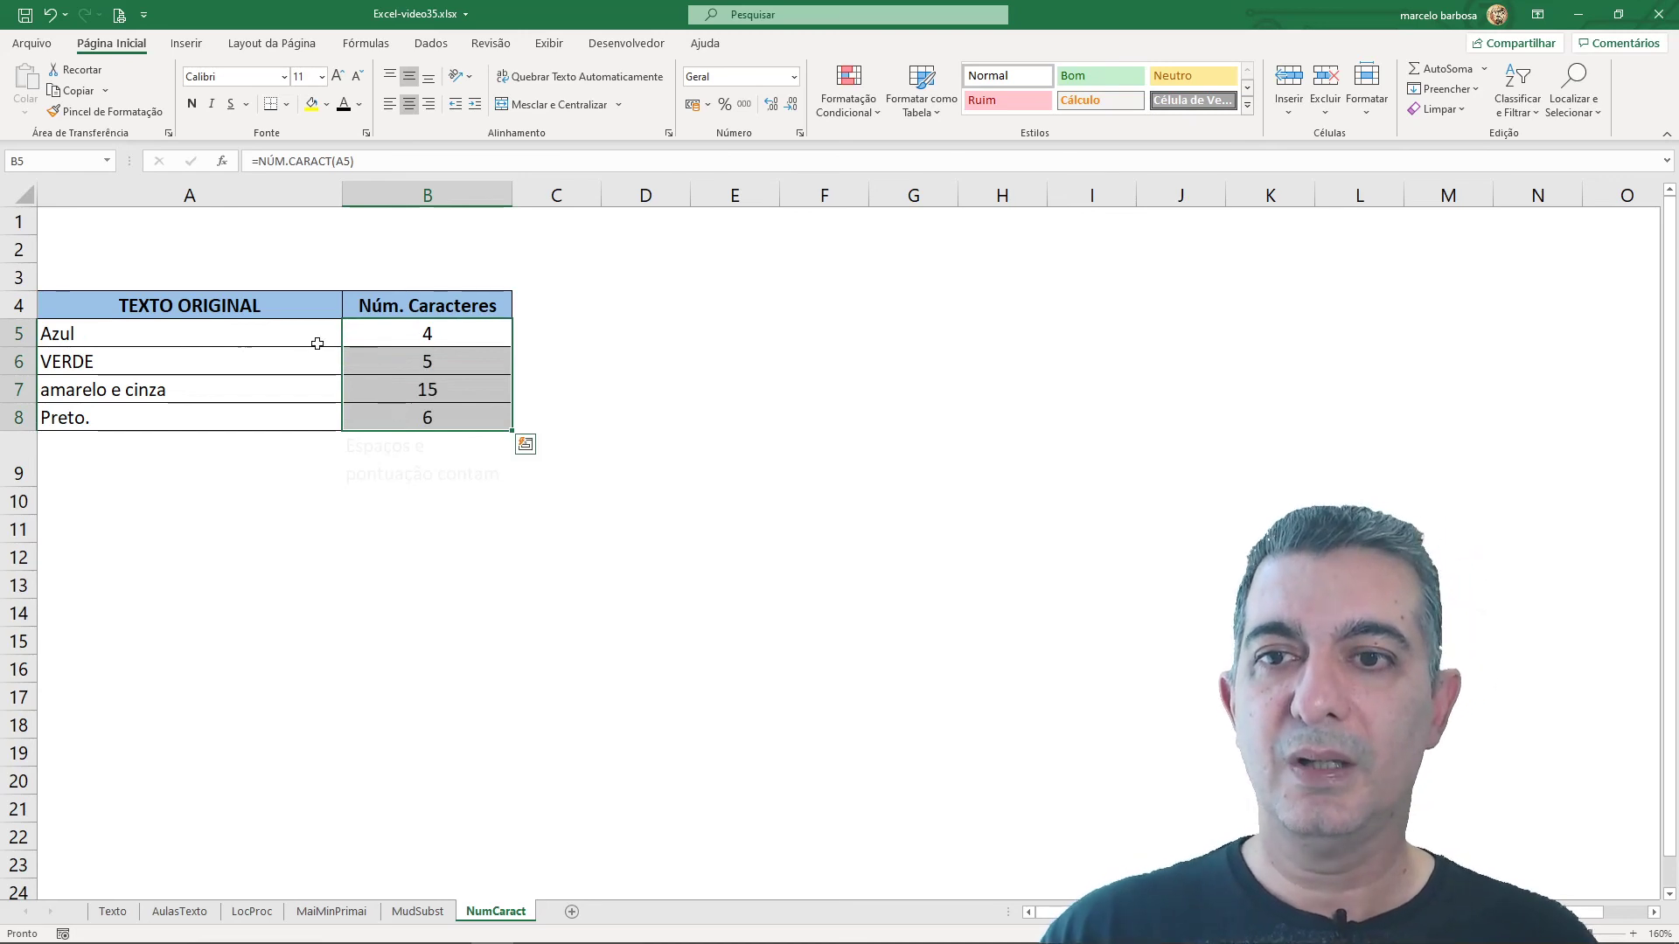
pyautogui.click(304, 338)
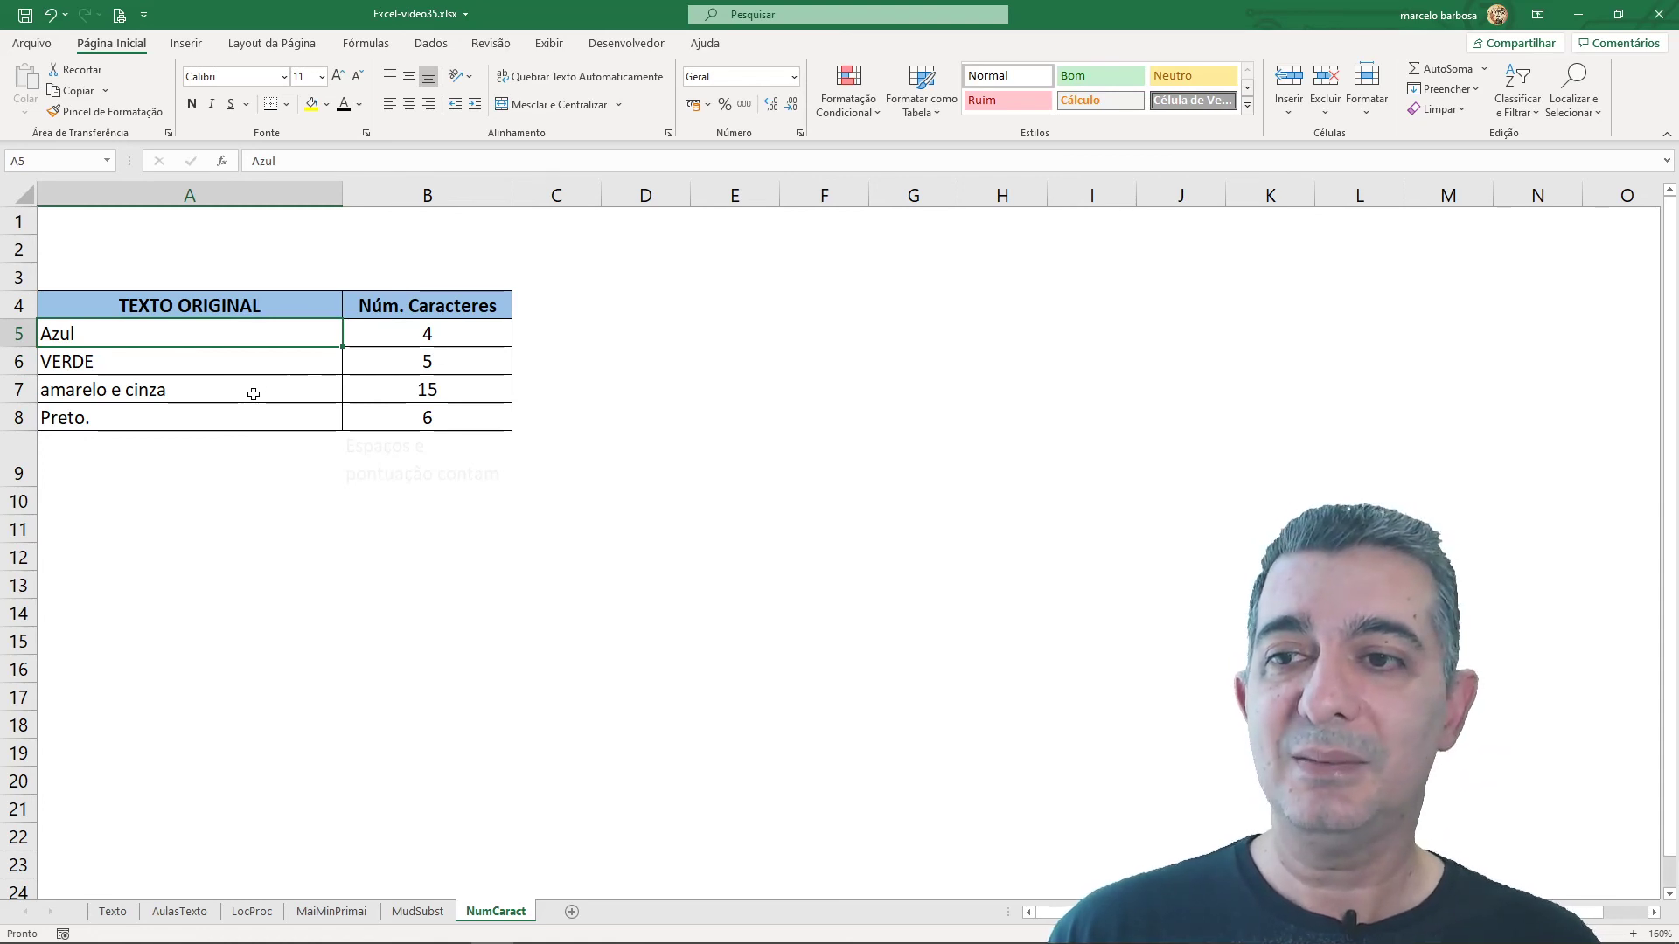
# - Delete the space before "cinza" in A7 to test the character count, and undo the deletion
pyautogui.click(106, 391)
pyautogui.press('F2')
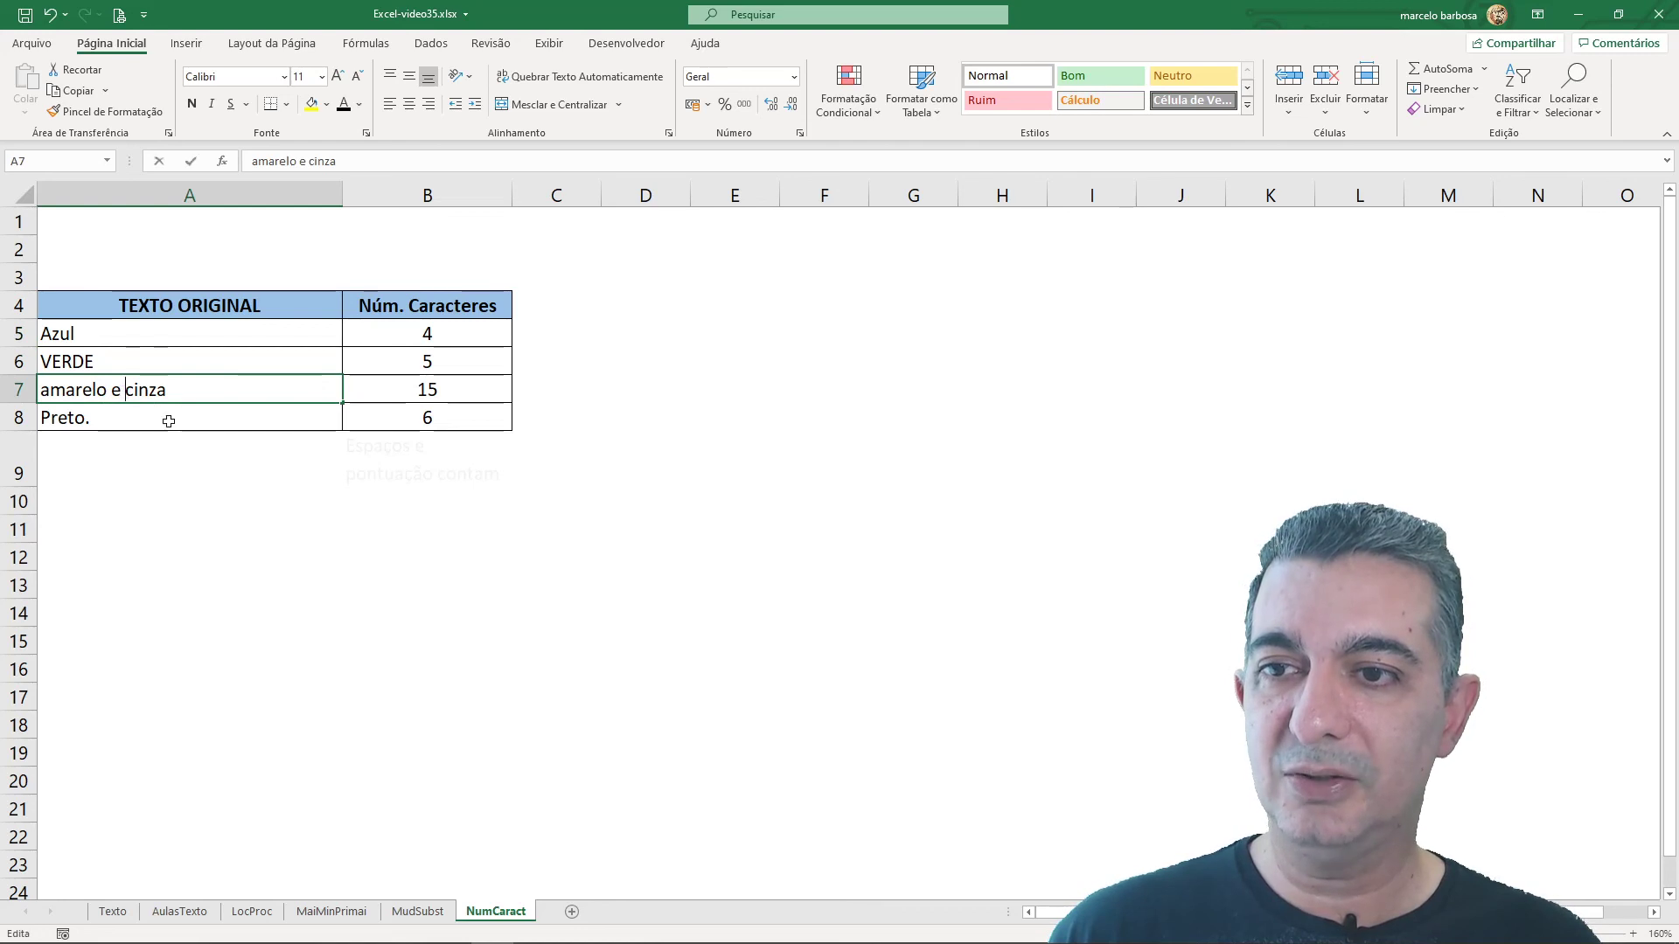
pyautogui.press('BackSpace')
pyautogui.press('Return')
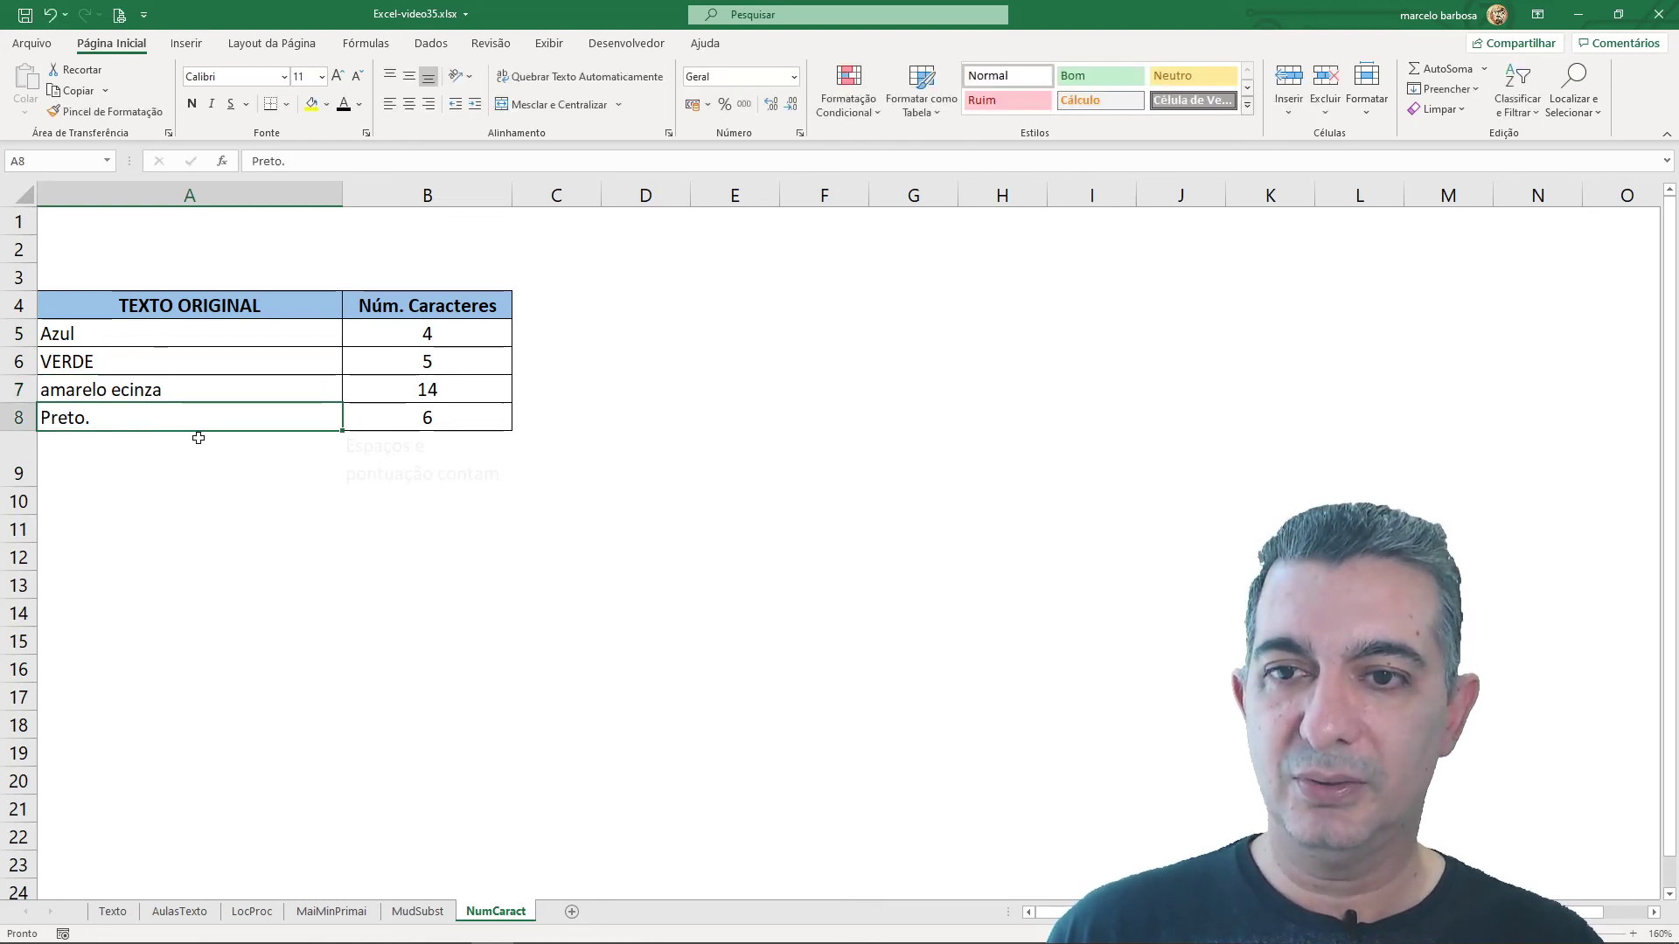
pyautogui.hotkey('ctrl', 'z')
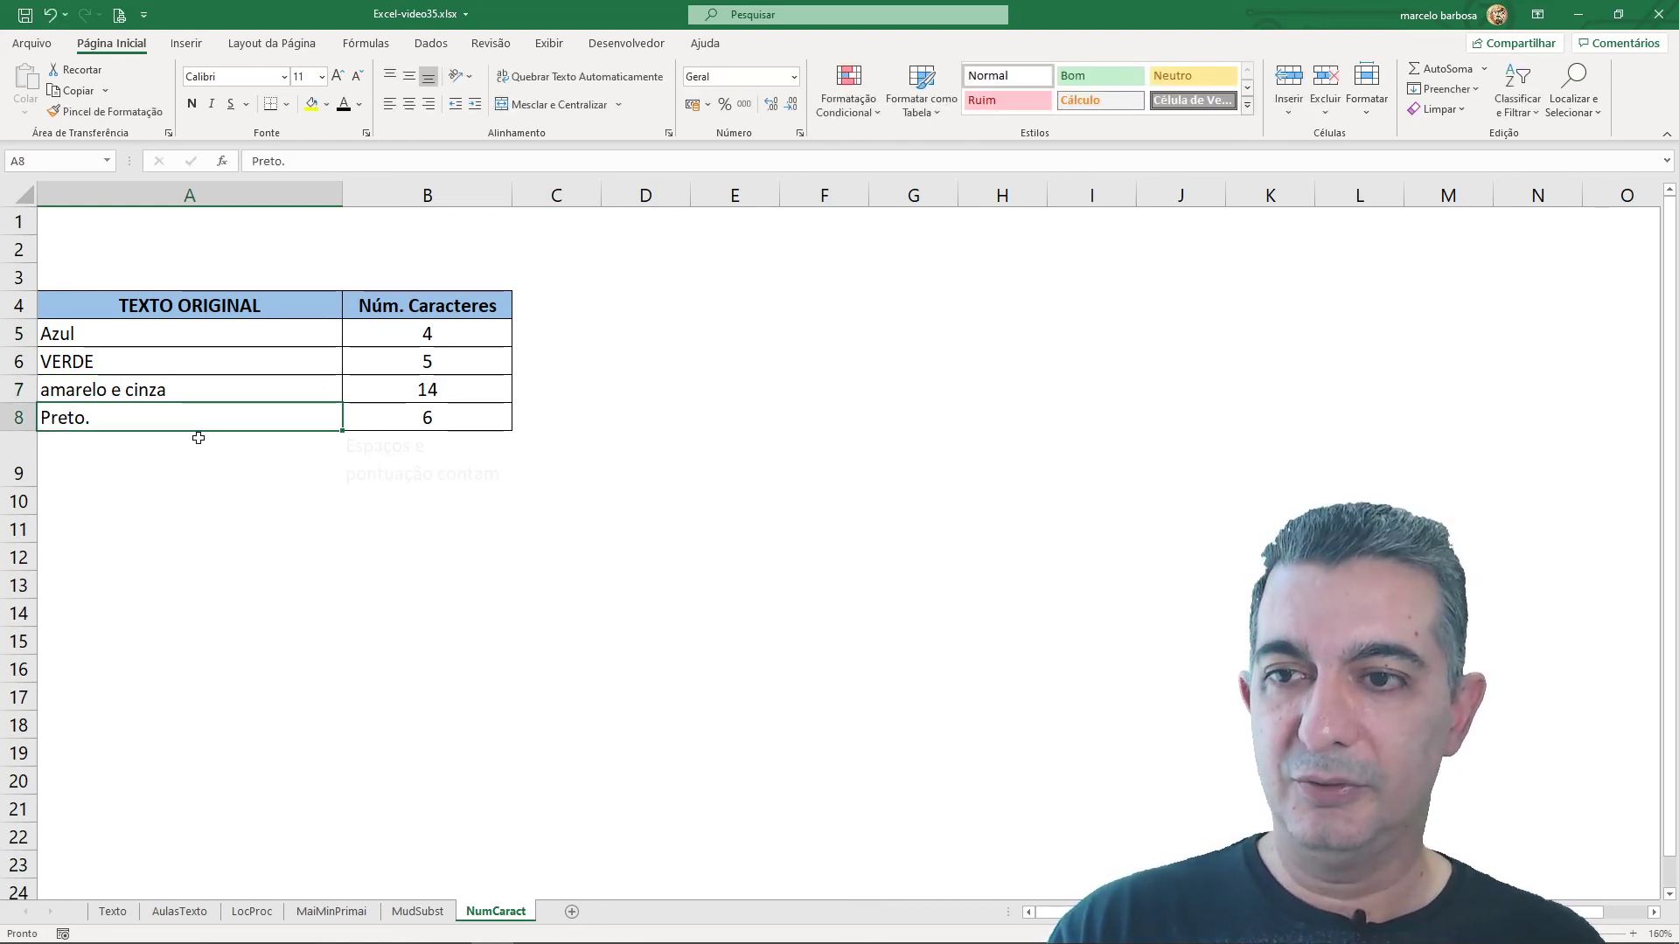
# - Delete the period after "Preto" in A8 to test the character count, and undo the deletion
pyautogui.click(188, 423)
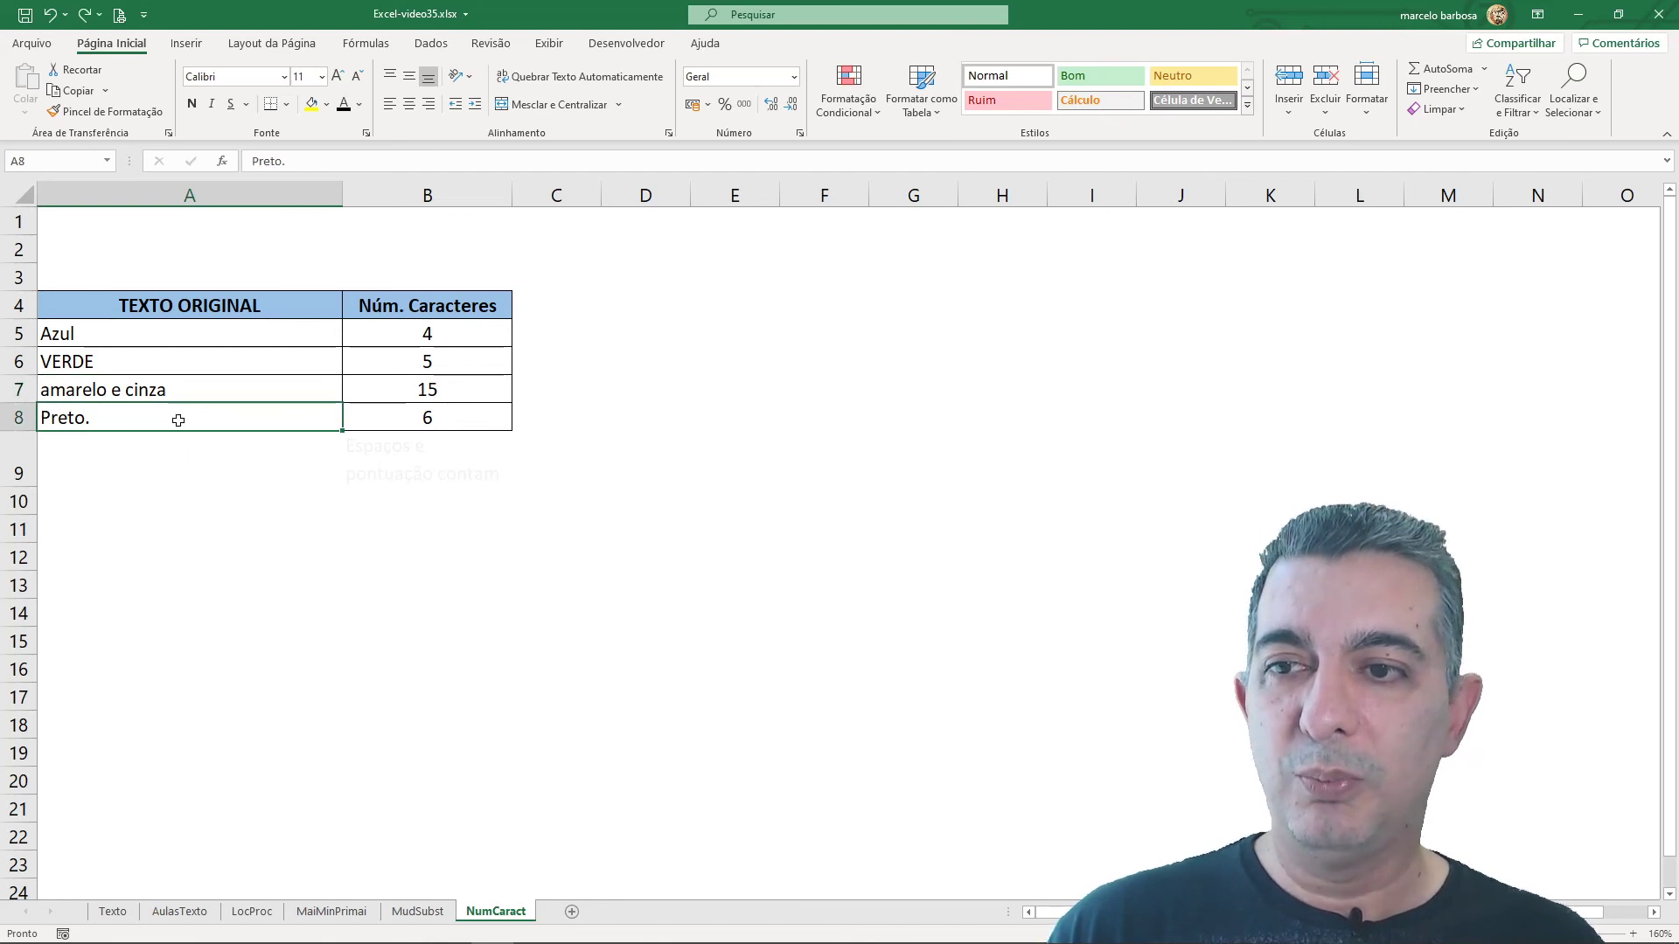
pyautogui.press('F2')
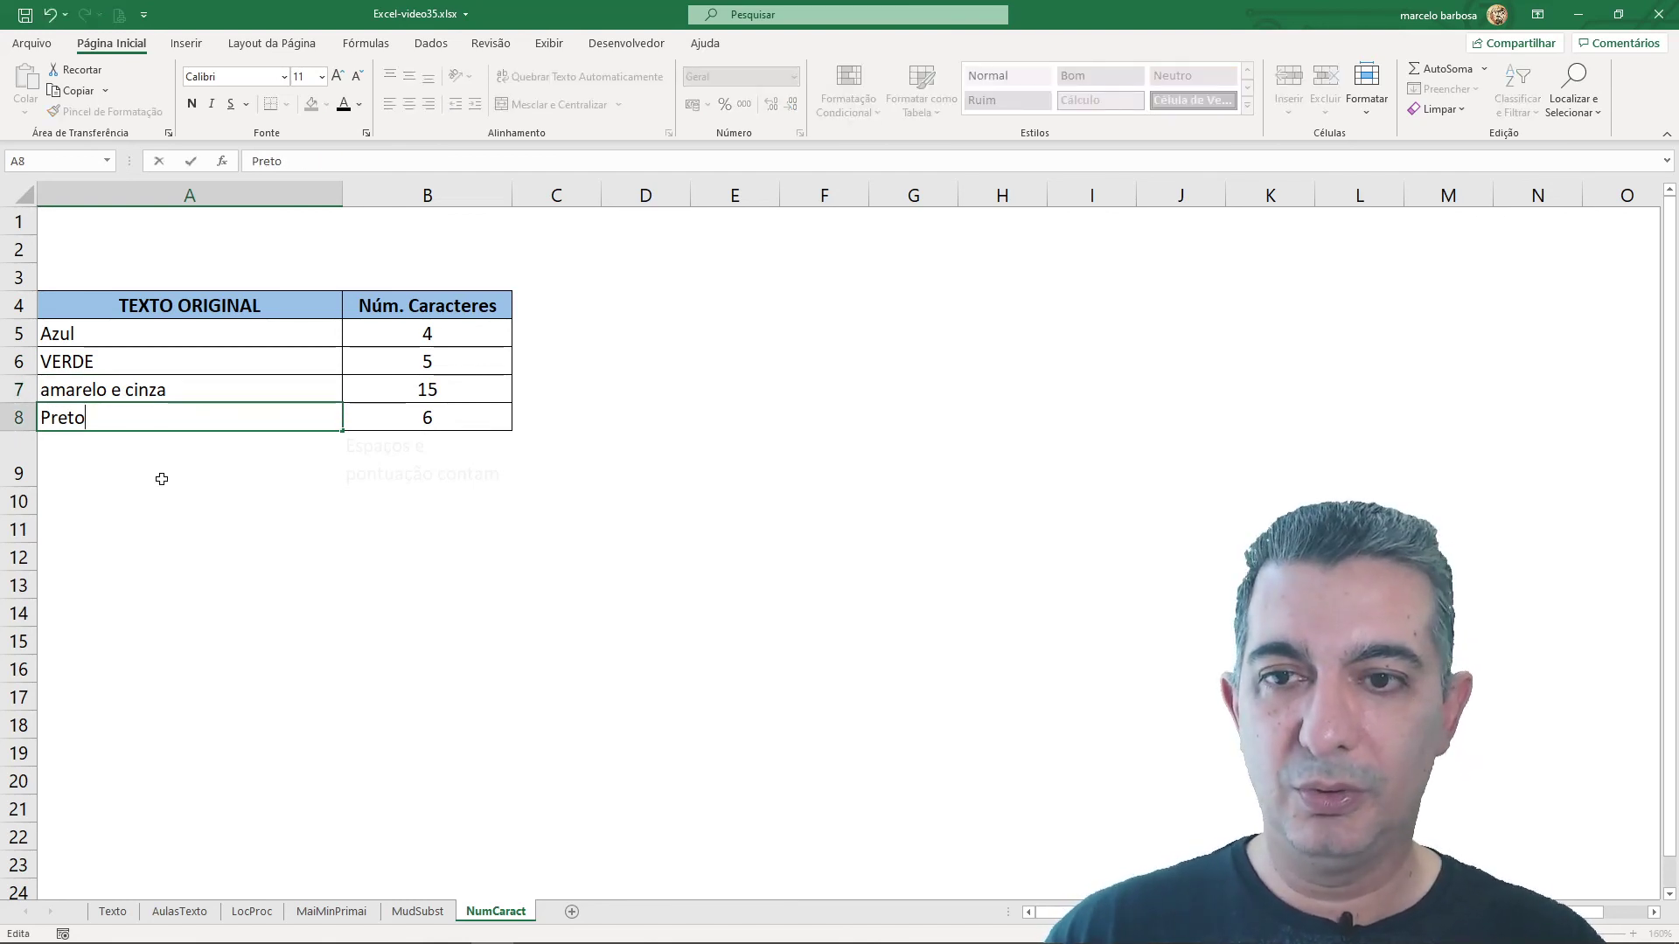
pyautogui.press('Return')
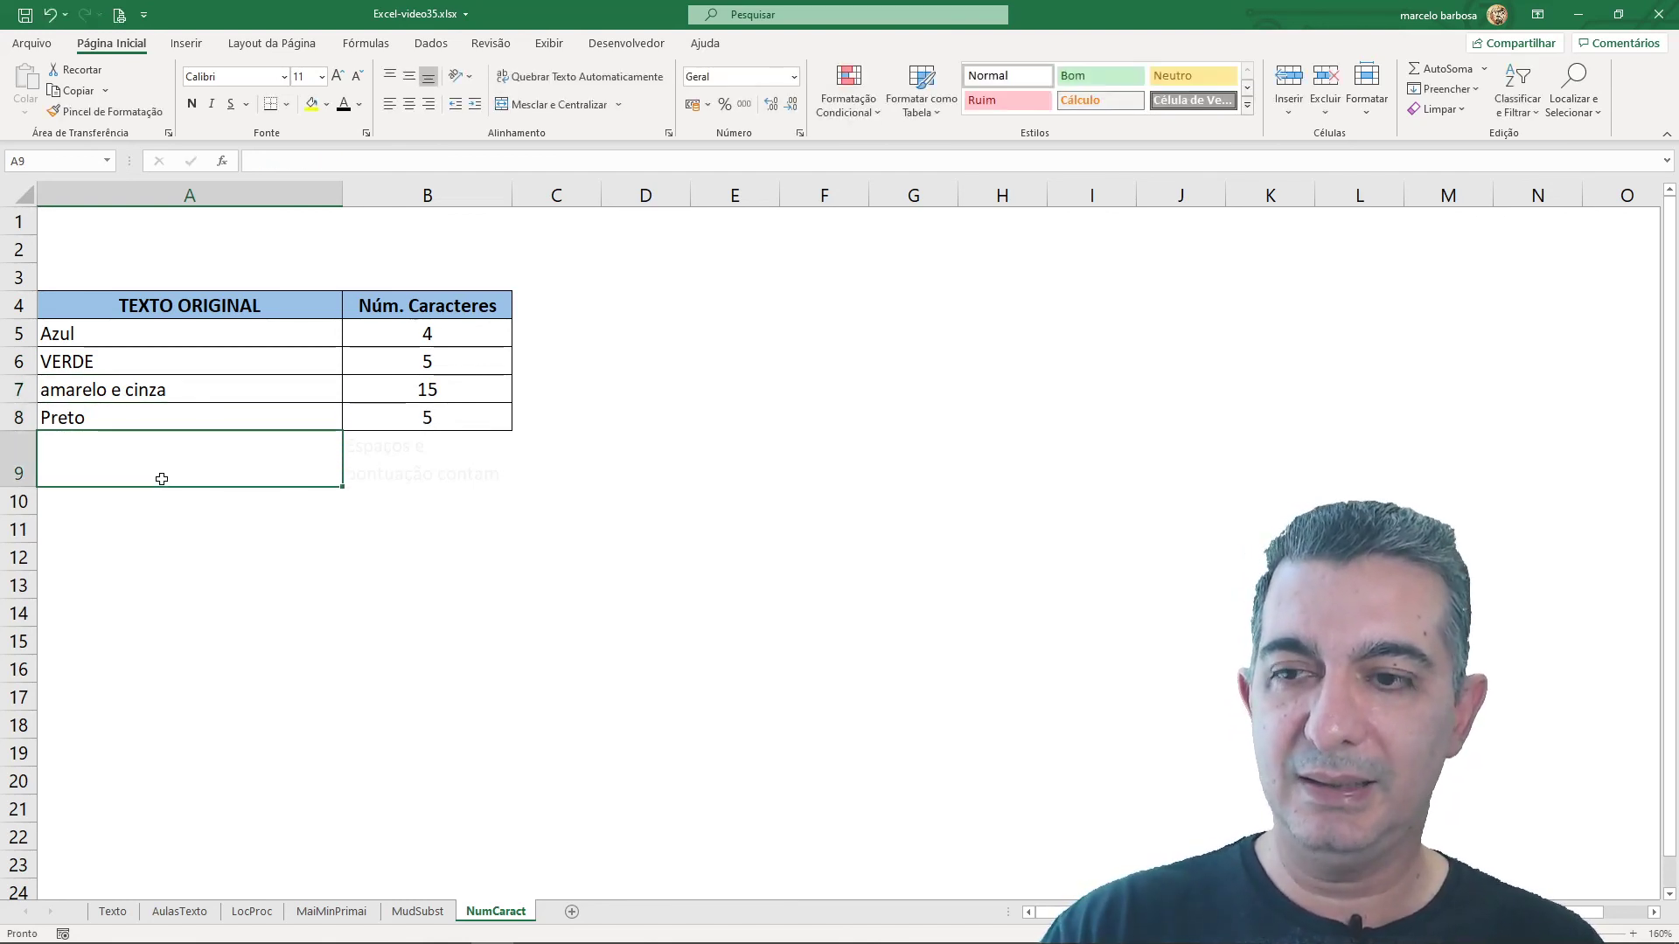
pyautogui.hotkey('ctrl', 'z')
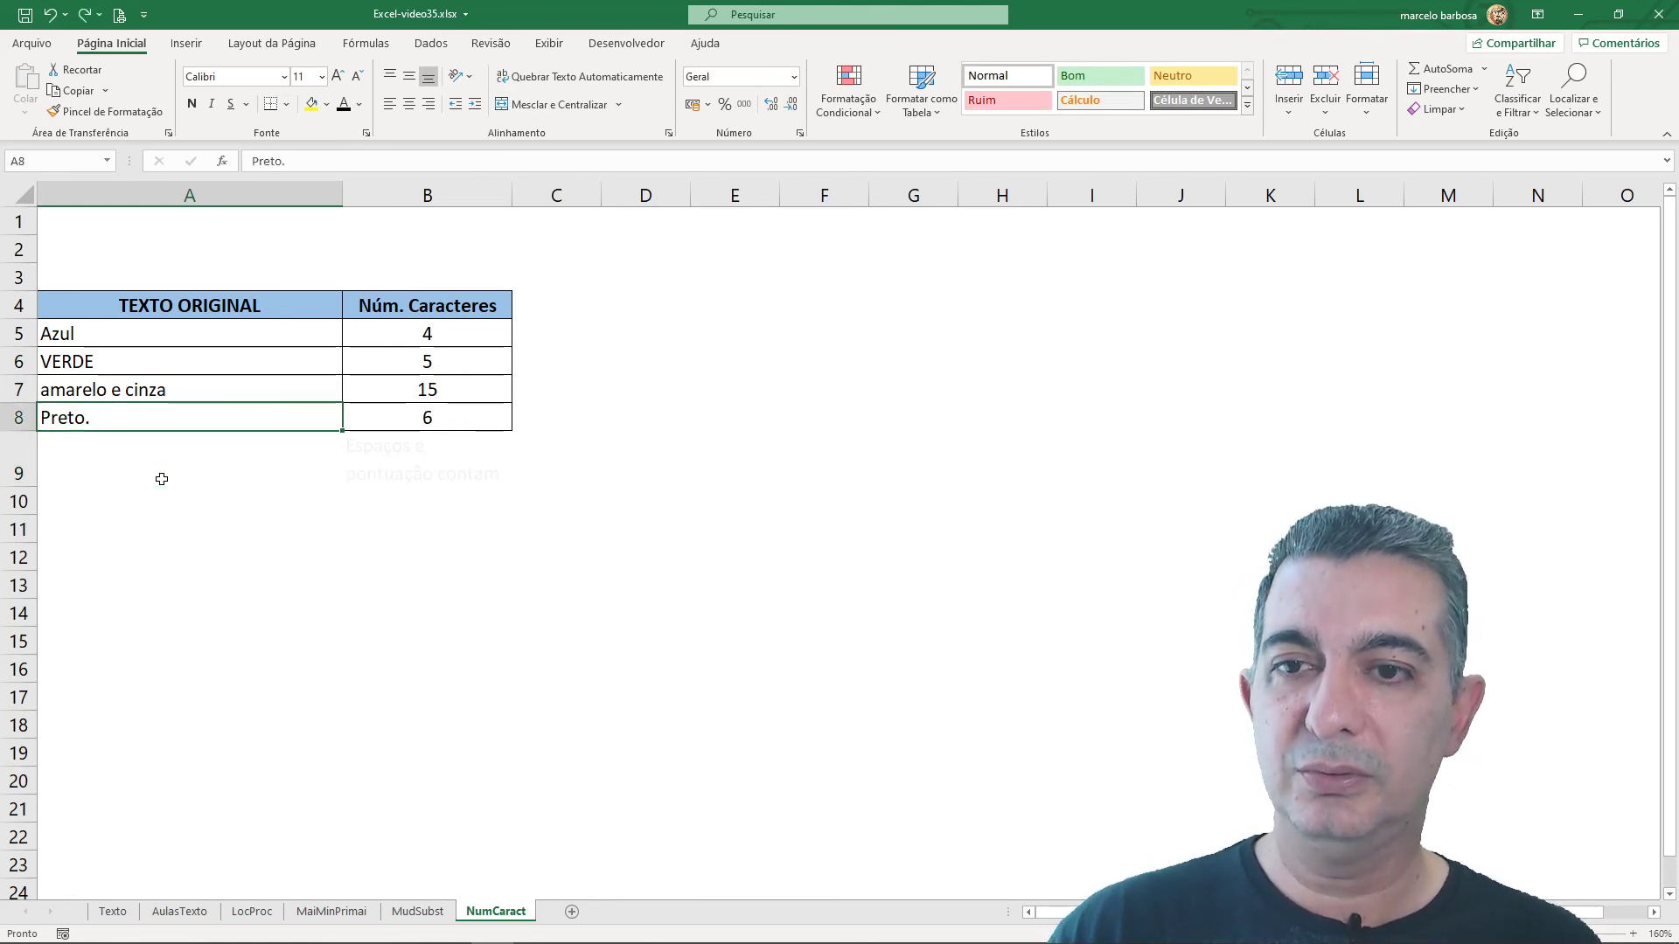
# - Make the hidden note about spaces and punctuation in B9 readable with a black font
pyautogui.click(400, 456)
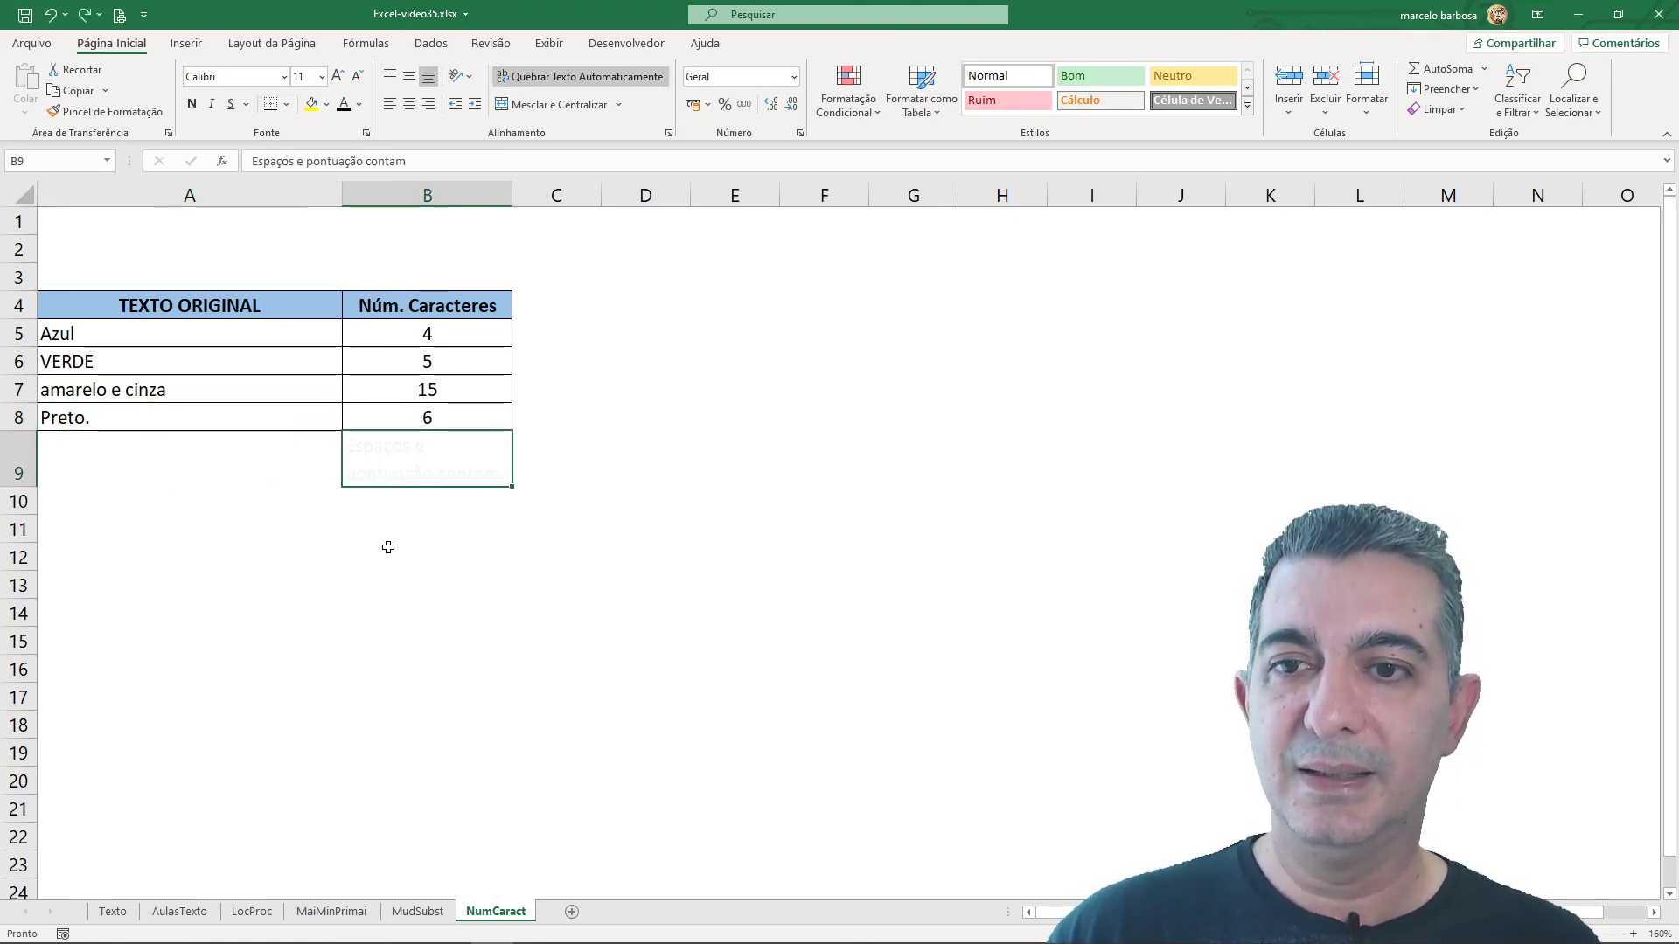
pyautogui.click(343, 104)
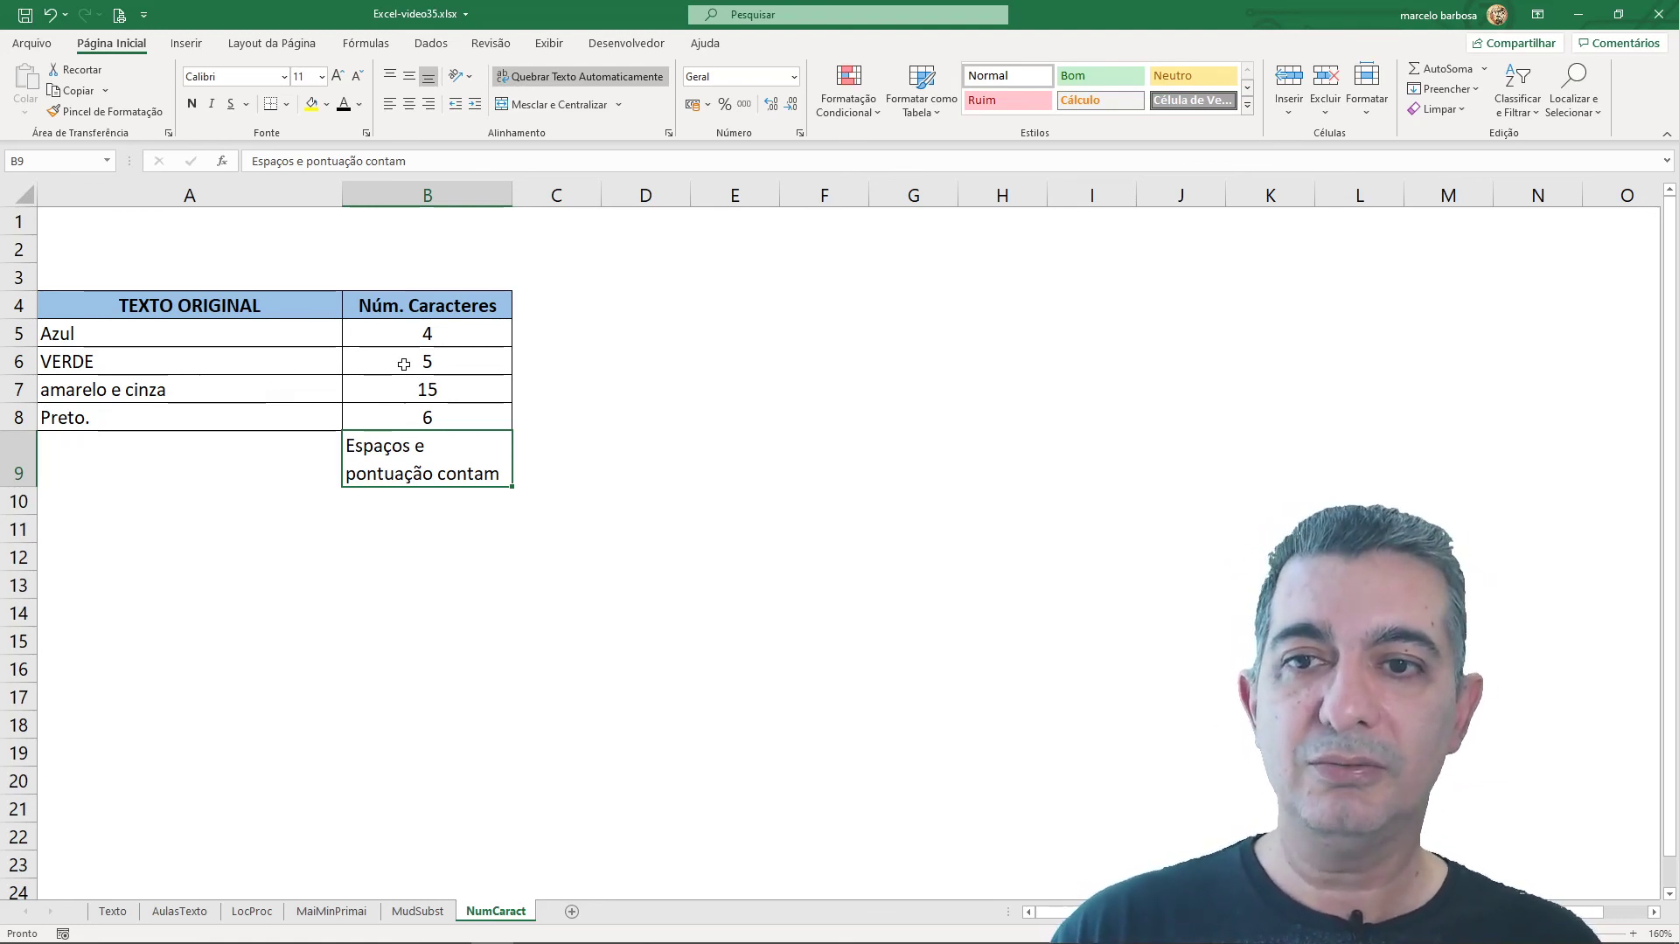
# - Add a trailing space after "VERDE" in A6 and check the character count in B6
pyautogui.click(244, 359)
pyautogui.doubleClick(244, 359)
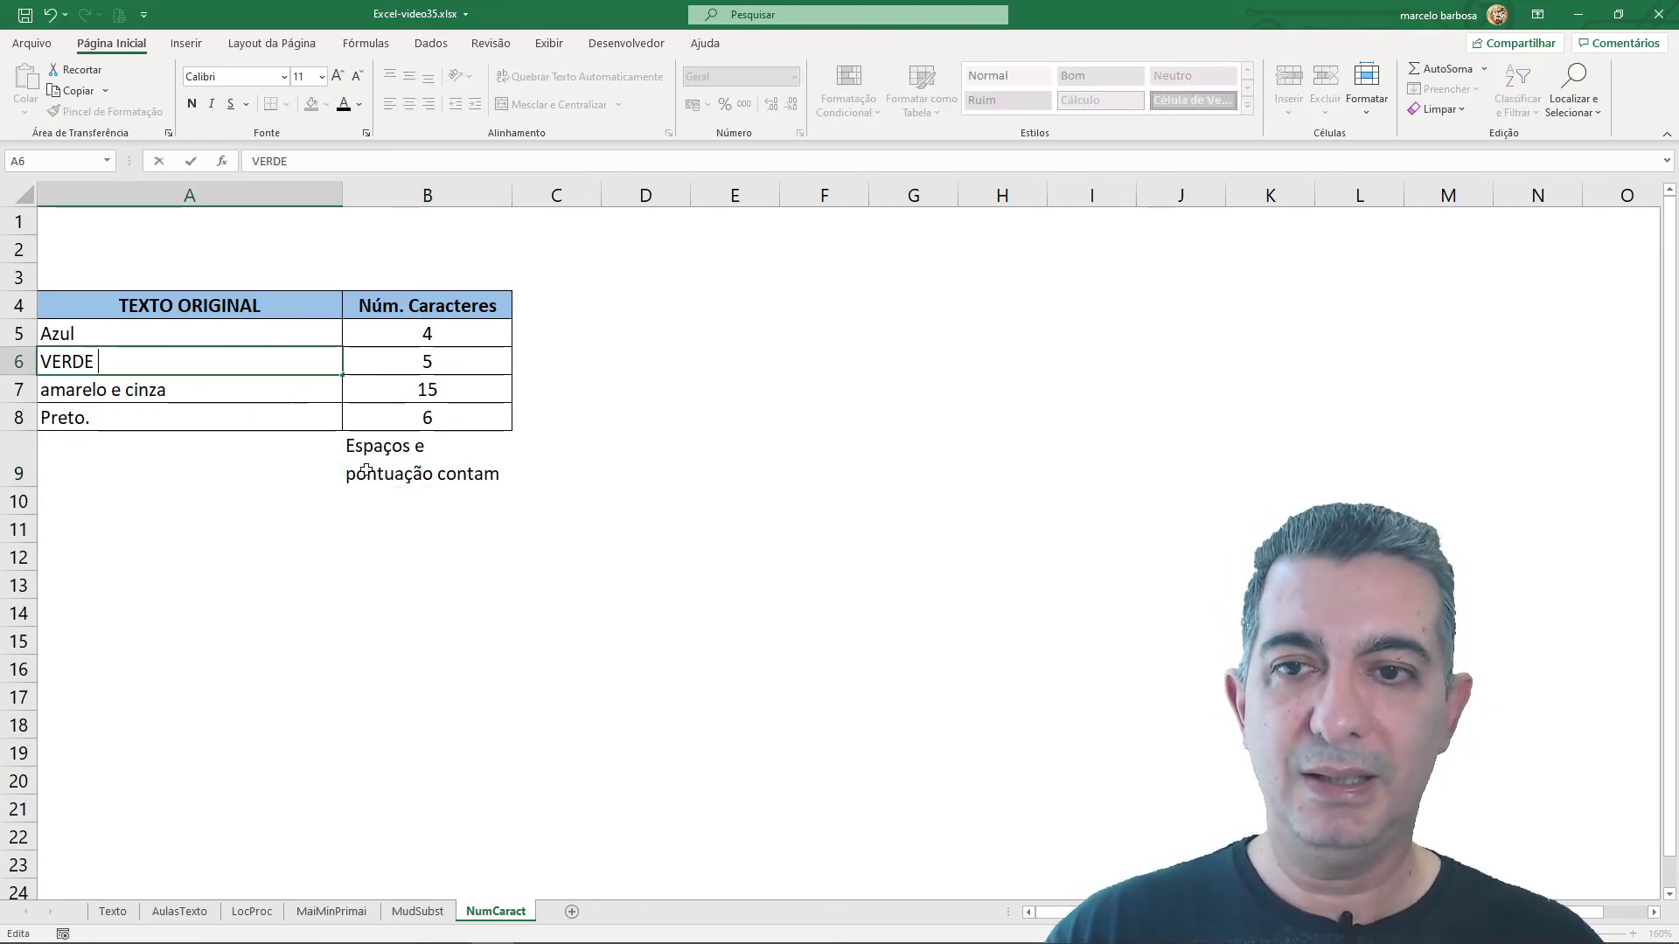
pyautogui.press('Return')
pyautogui.click(488, 357)
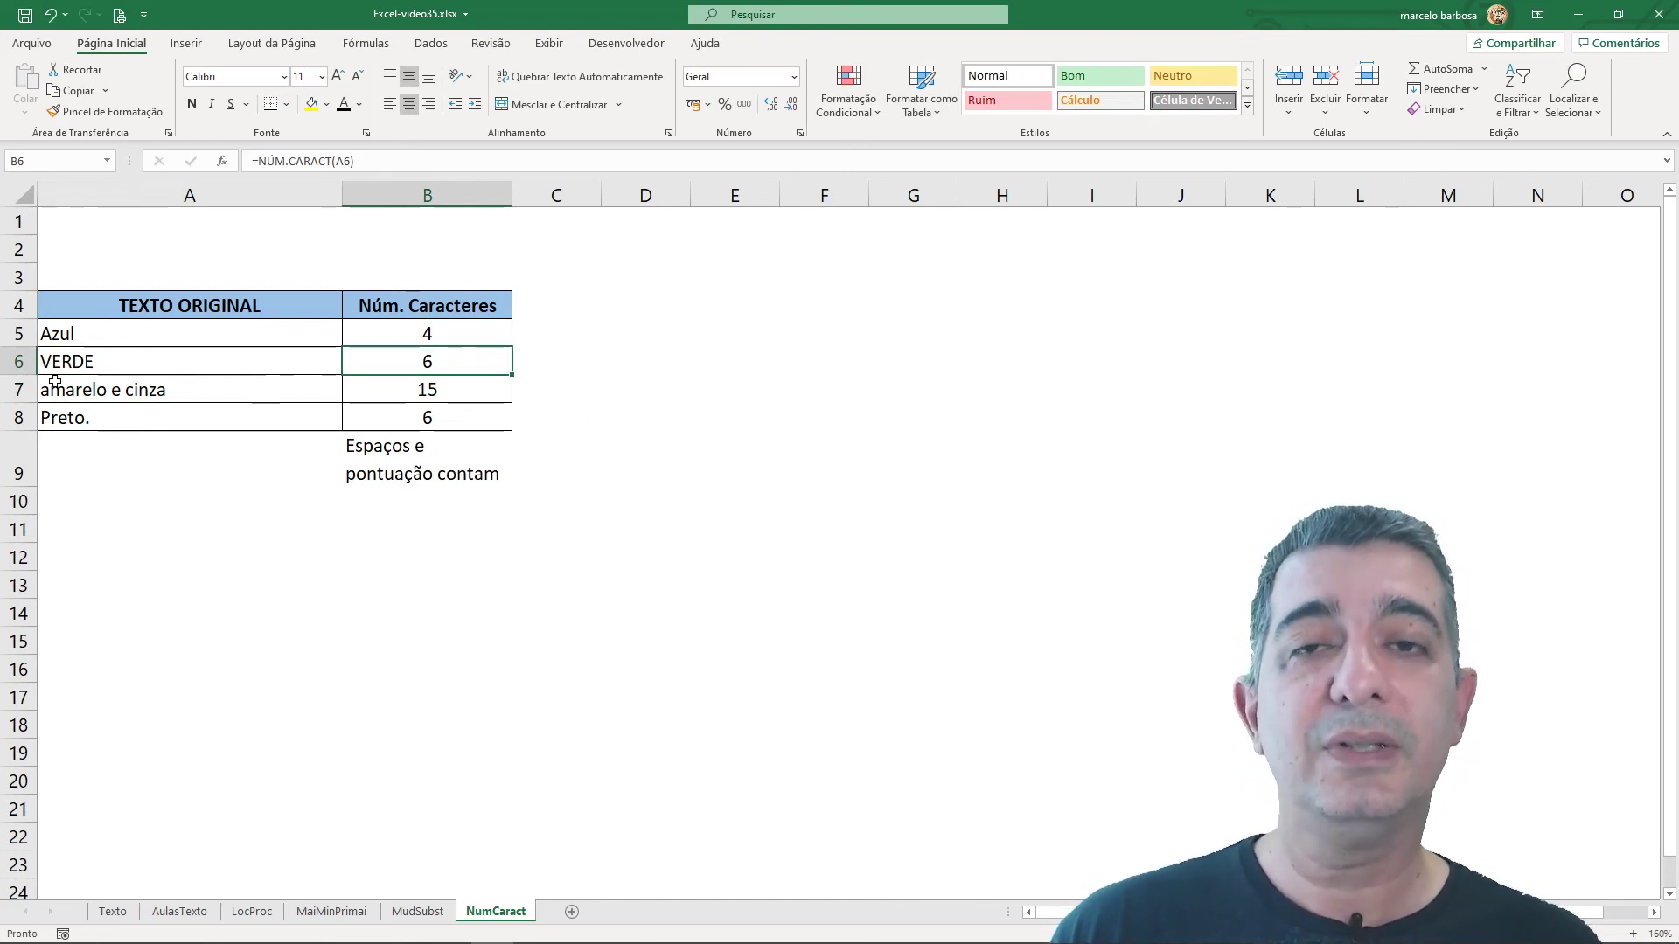
# - Delete the trailing space after "VERDE" in A6
pyautogui.doubleClick(160, 364)
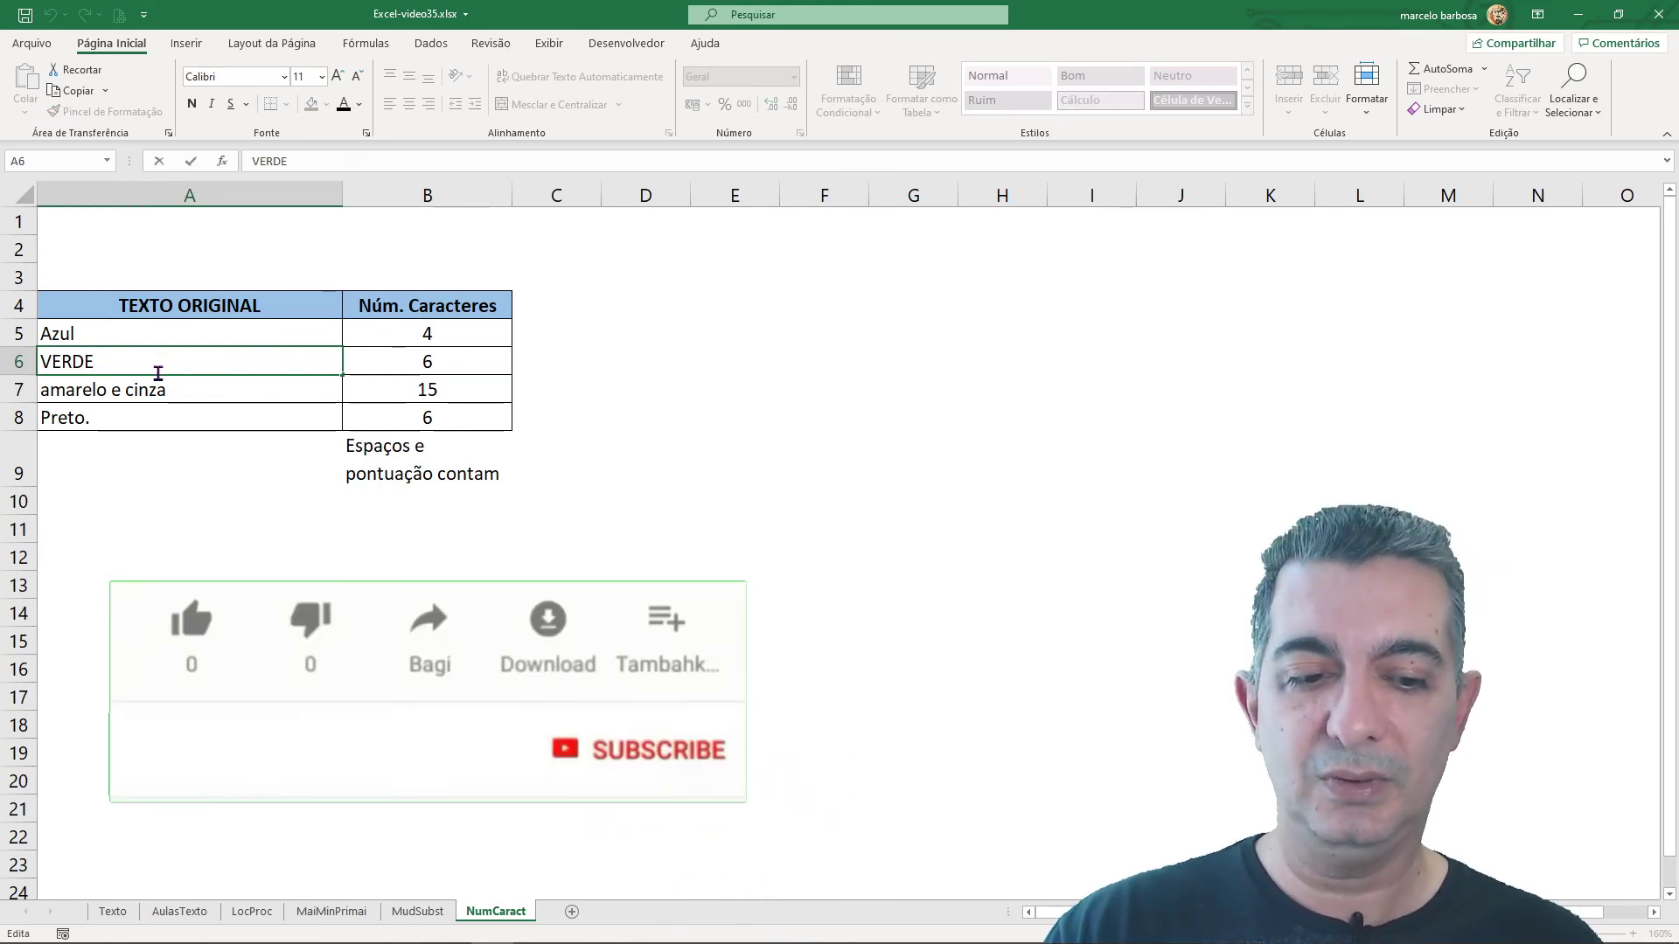
pyautogui.press('BackSpace')
pyautogui.press('Return')
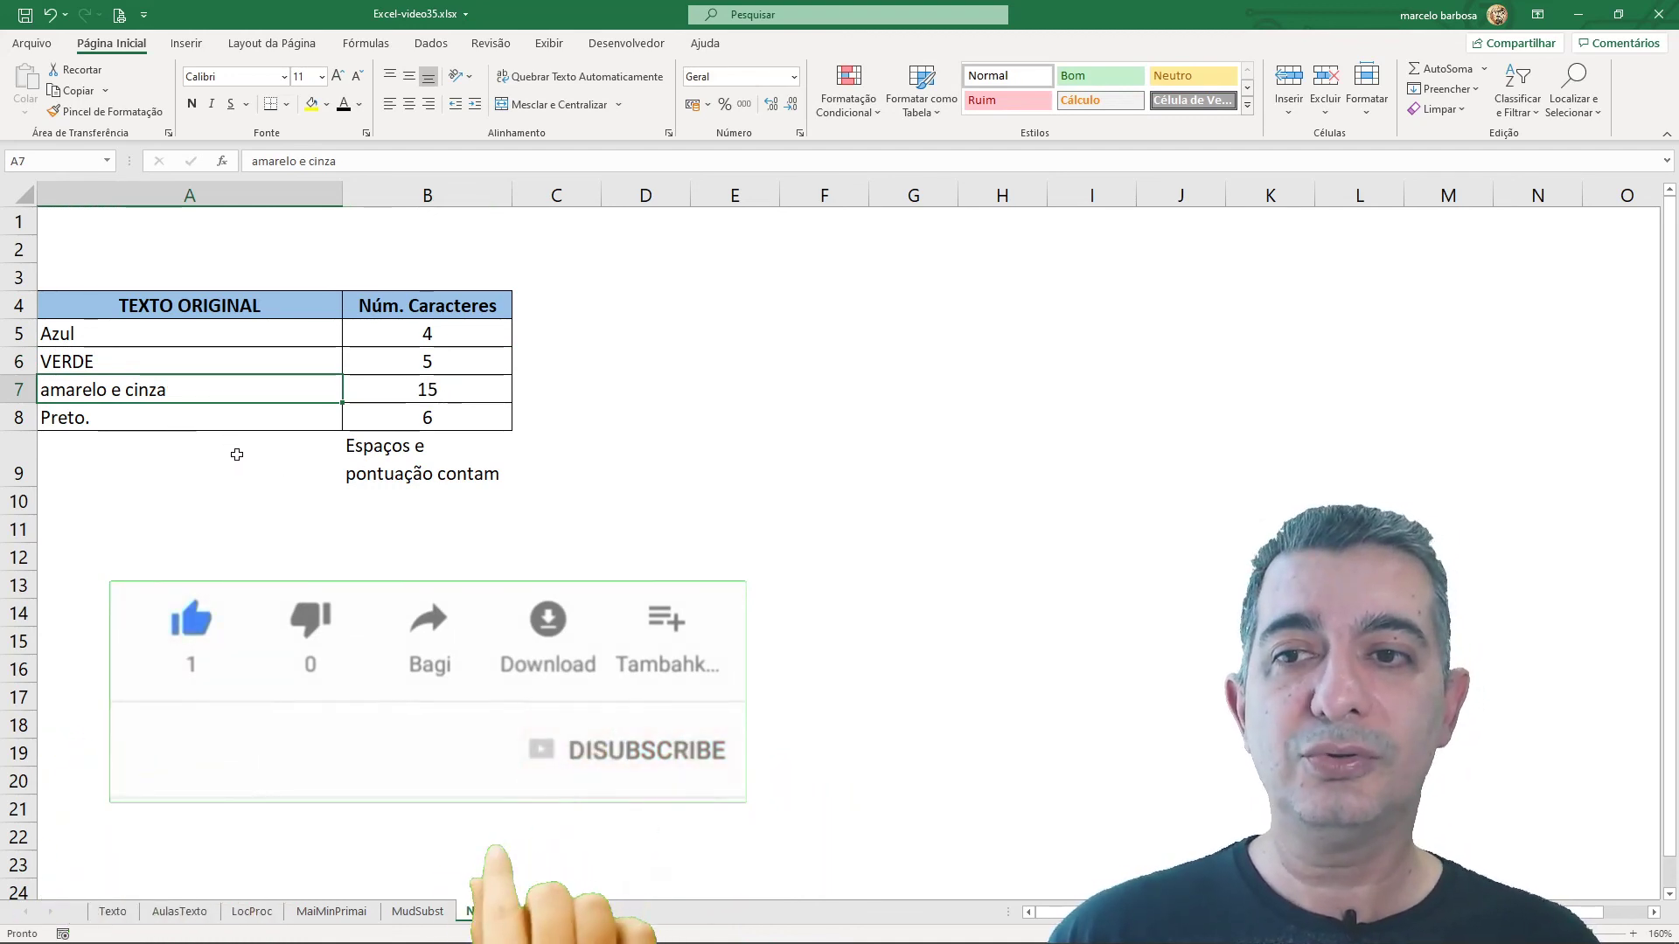
pyautogui.click(145, 448)
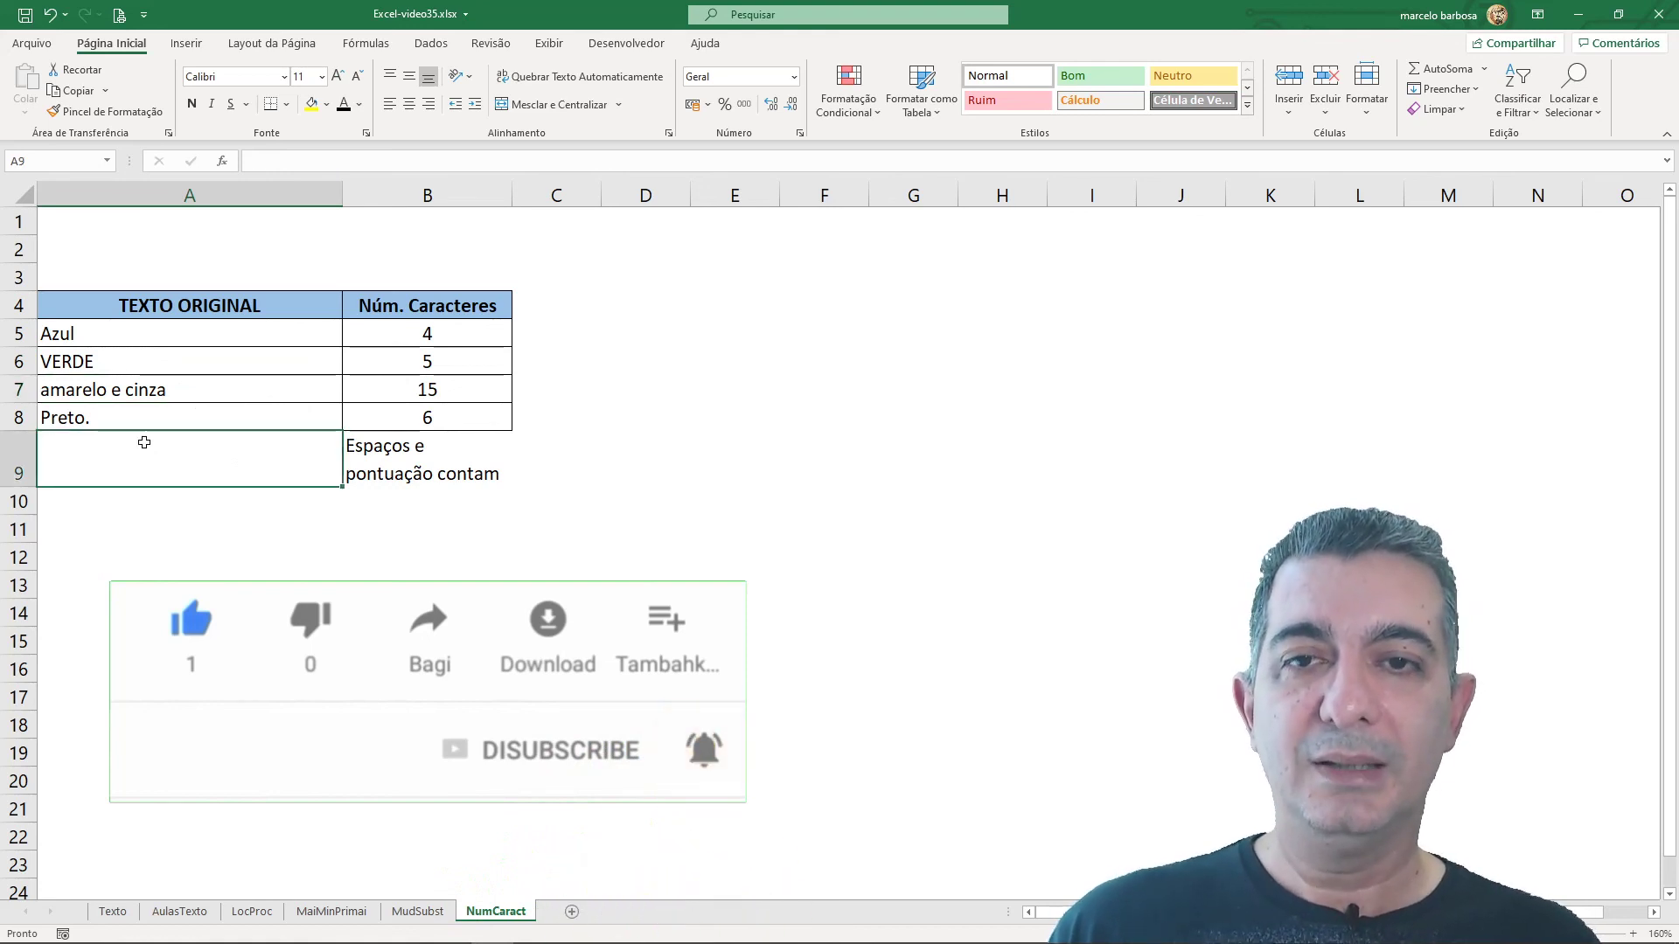